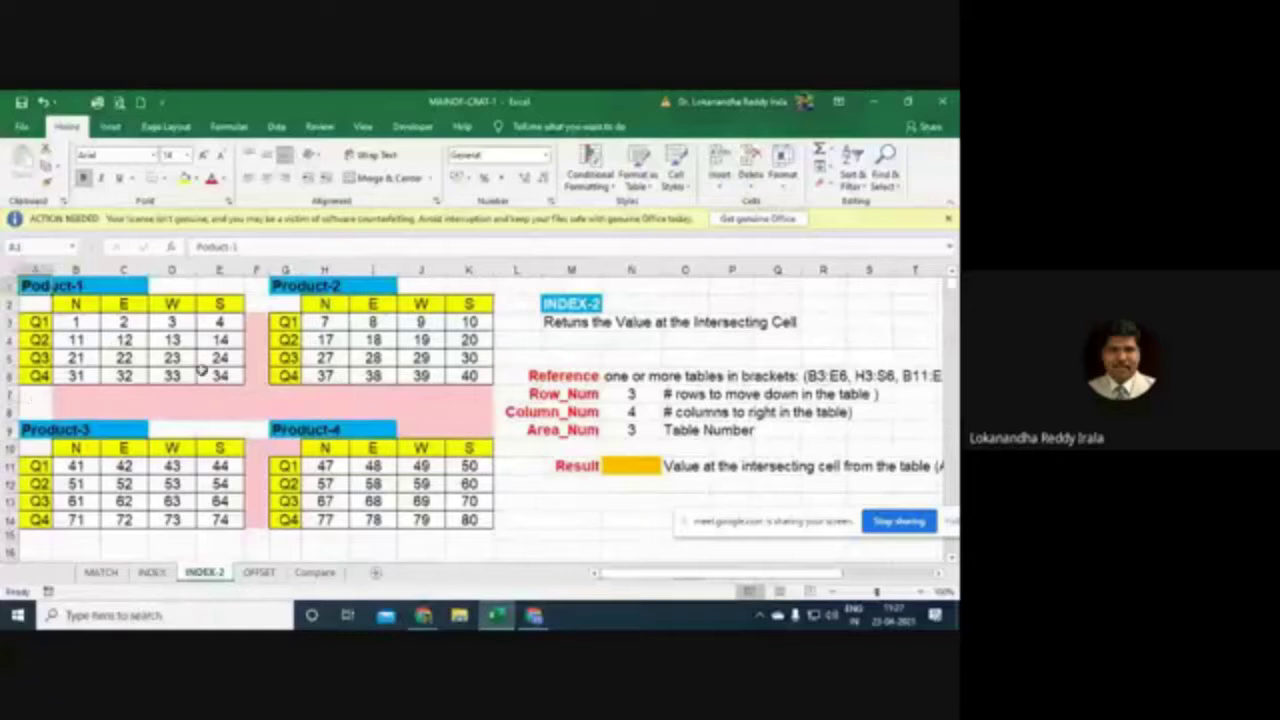
click(622, 466)
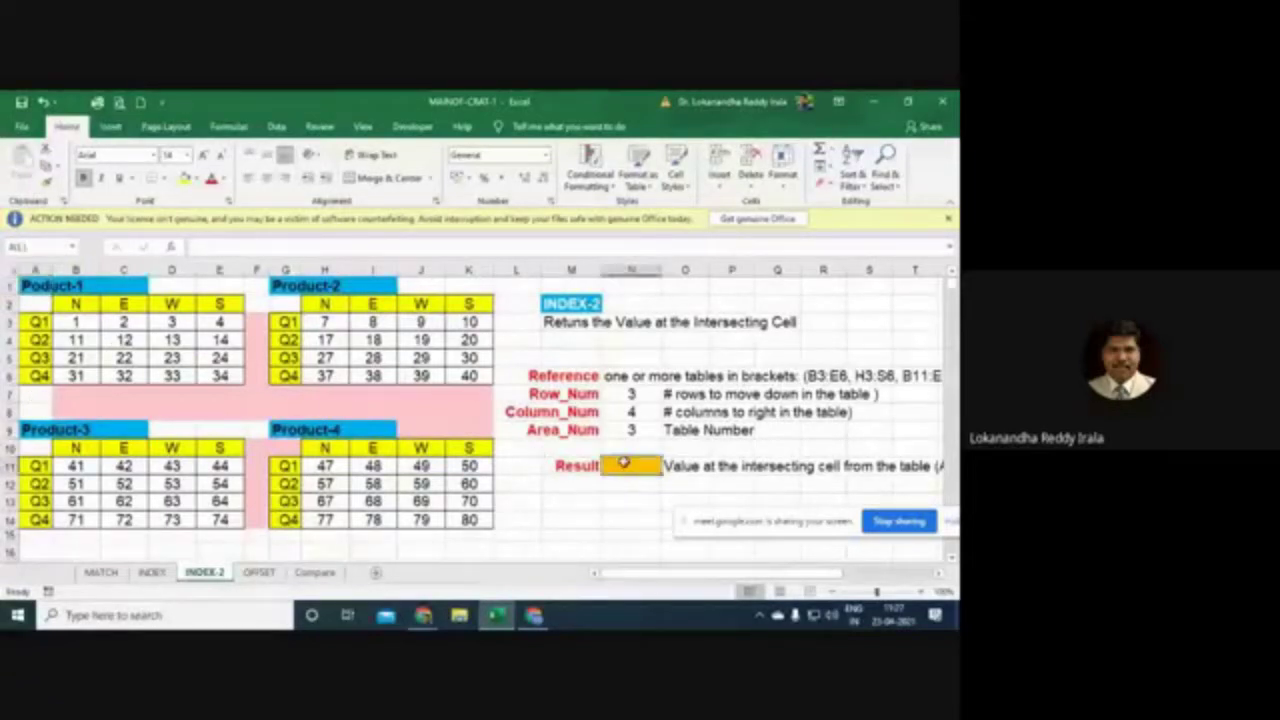
text(=INDEX)
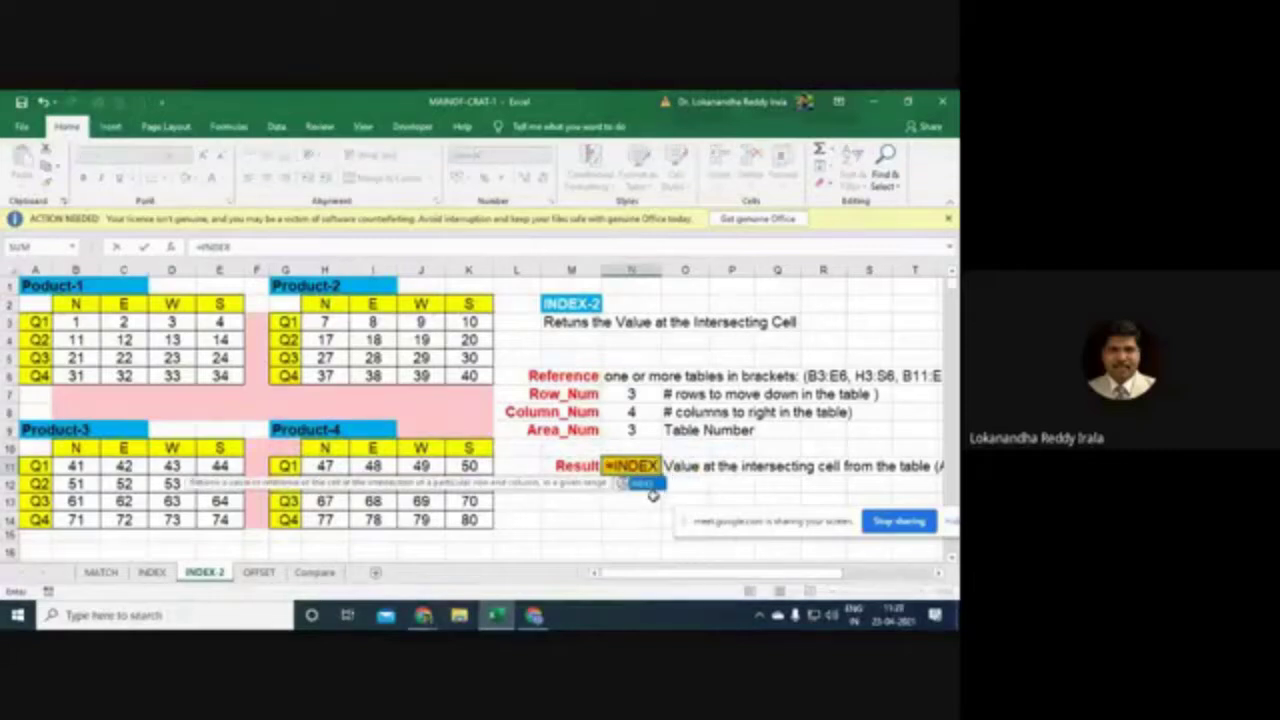
double_click(648, 483)
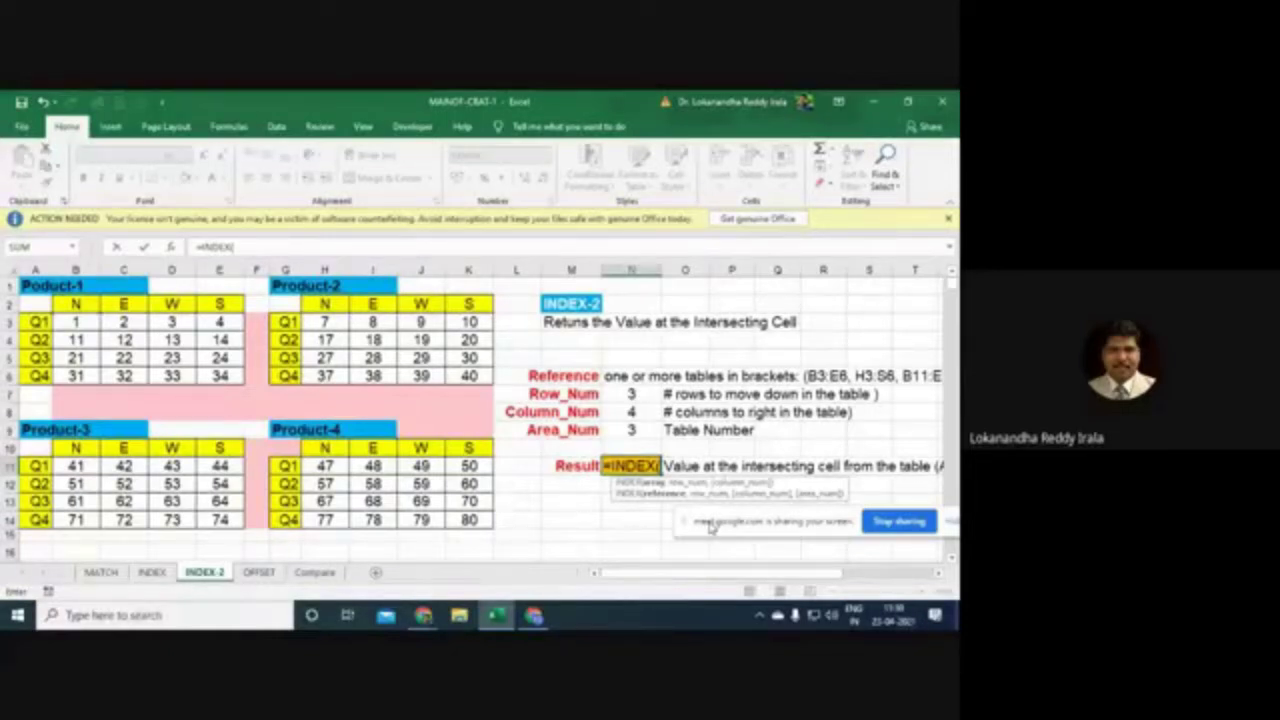
key(Escape)
click(657, 533)
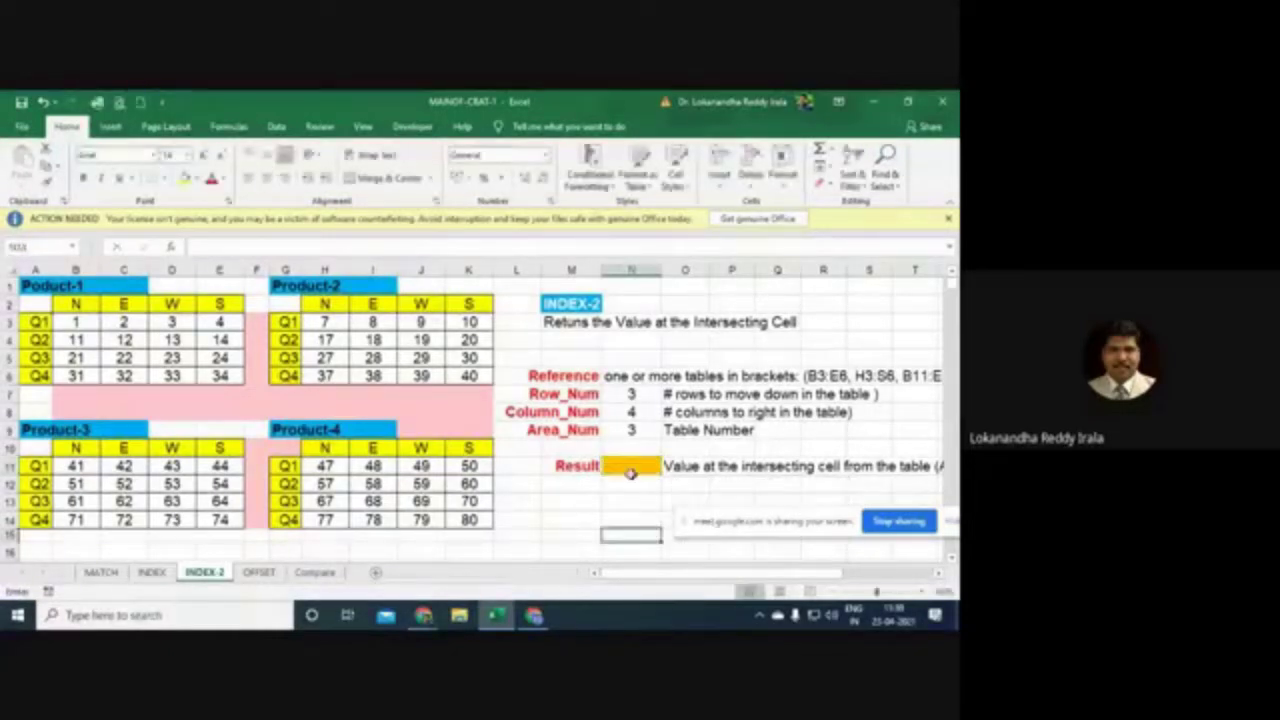
Step: Start an INDEX formula in the Result cell N11 and close the function help
click(630, 470)
text(=)
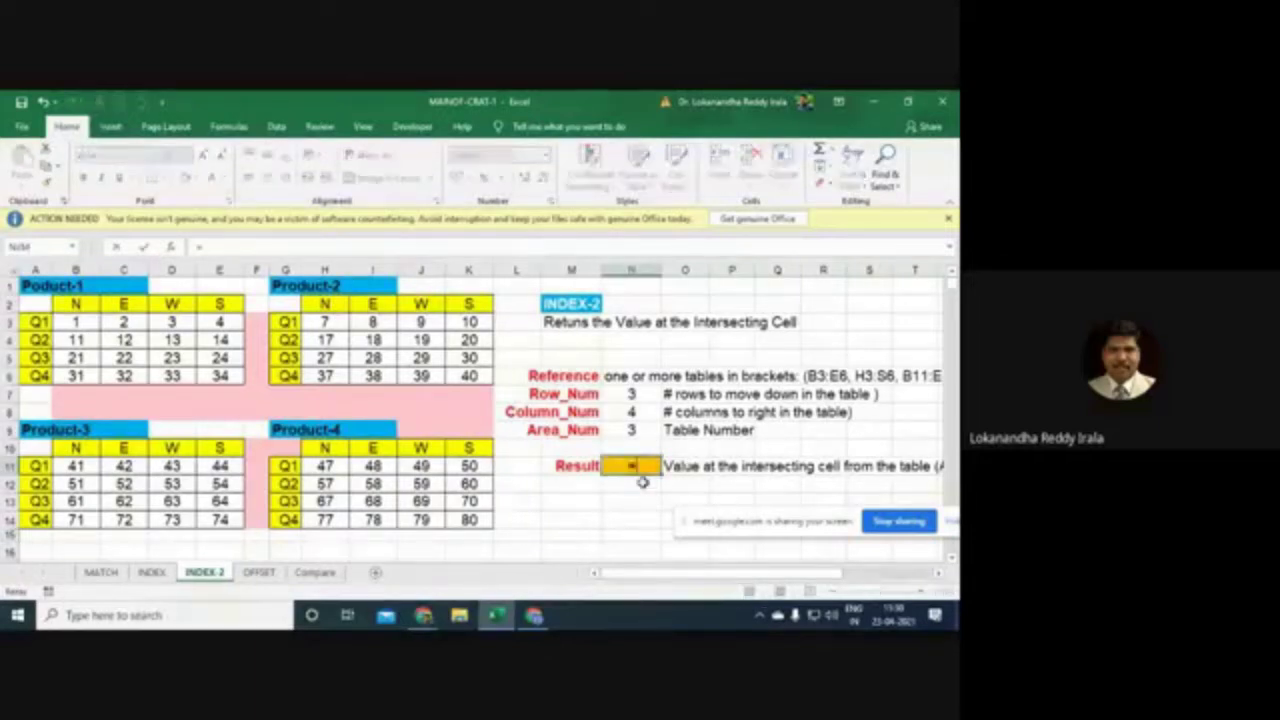
text(INDEX)
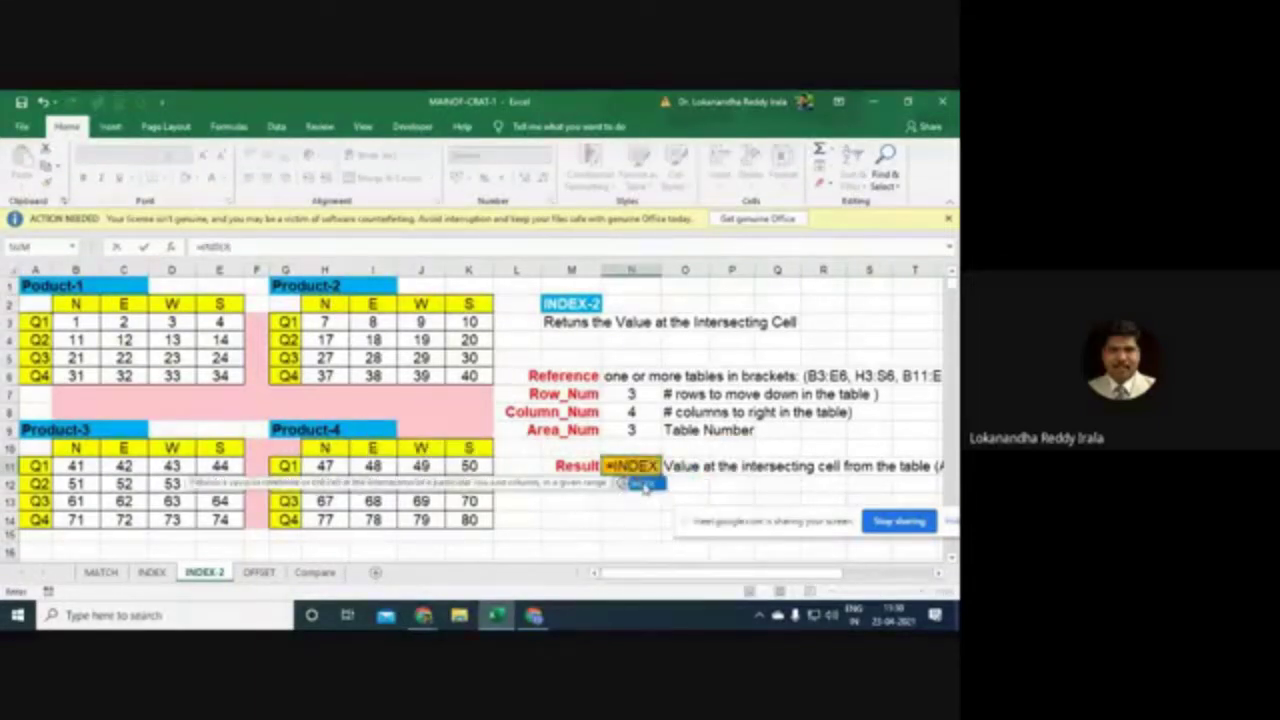
double_click(643, 485)
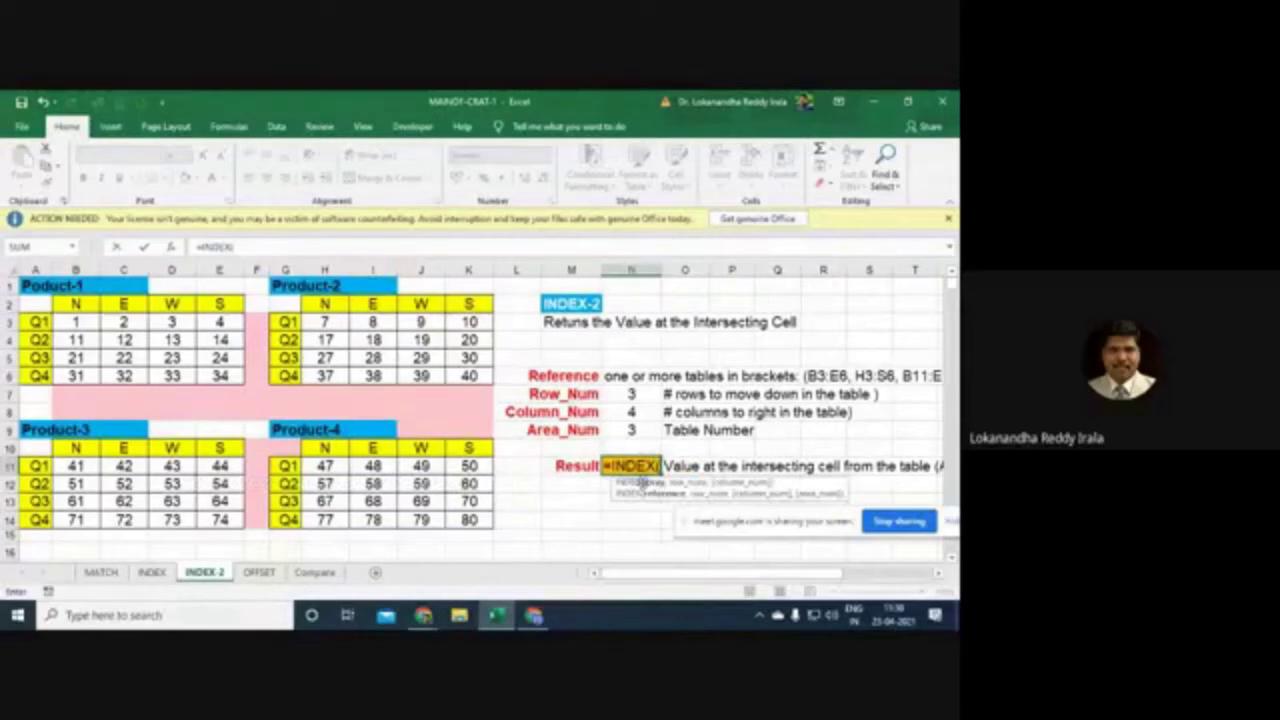
click(624, 488)
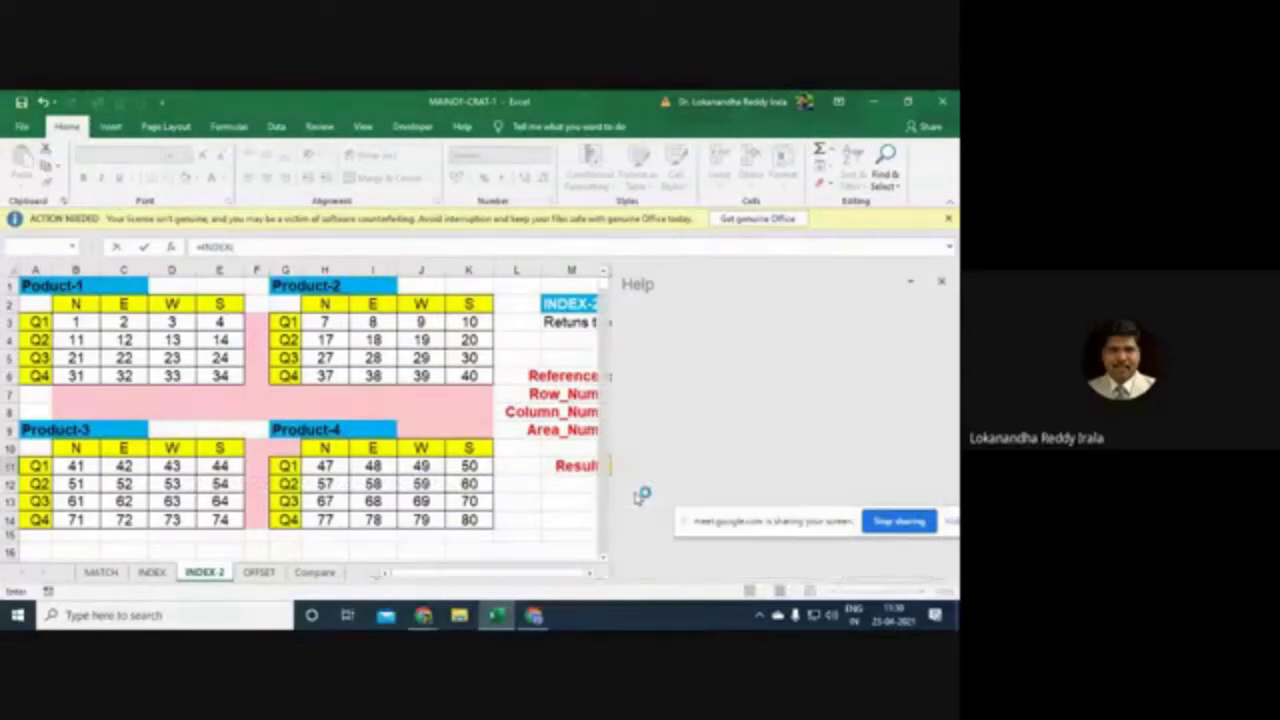
click(941, 281)
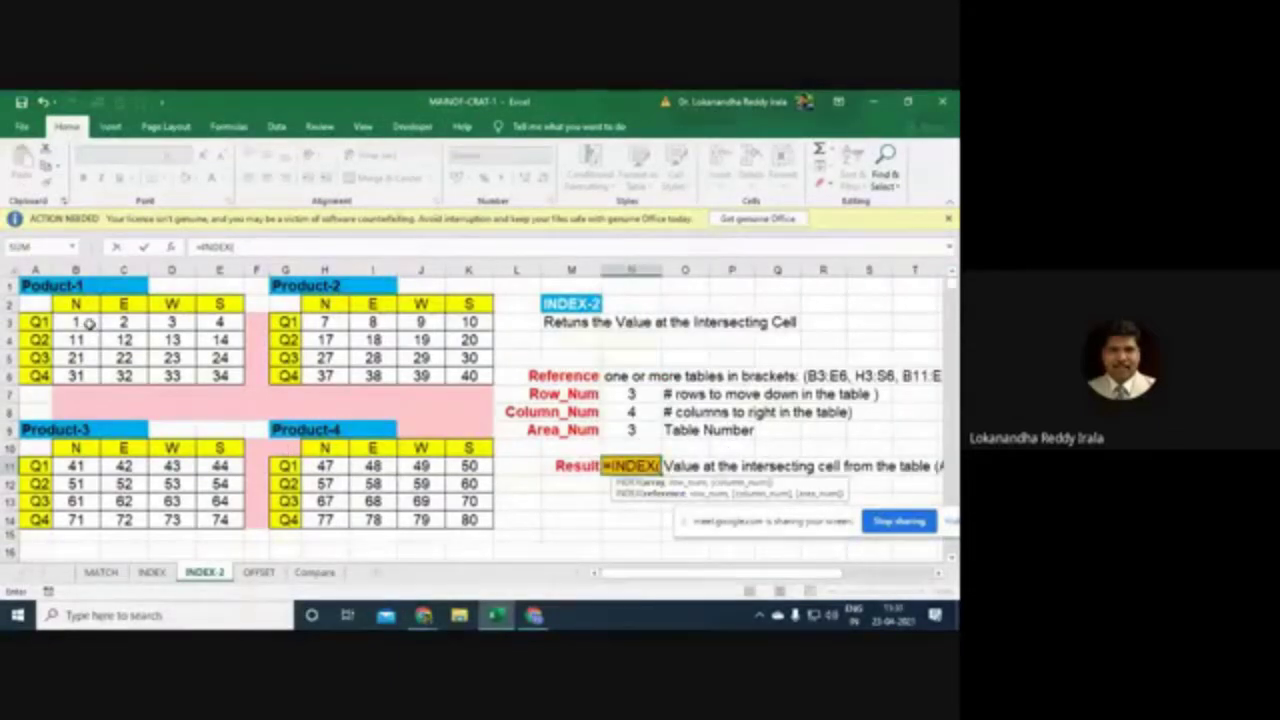
Step: Try listing the four product ranges B3:E6, H3:K6, B11:E14 and H11:K14 in the INDEX formula without enclosing brackets
drag(88, 323, 205, 377)
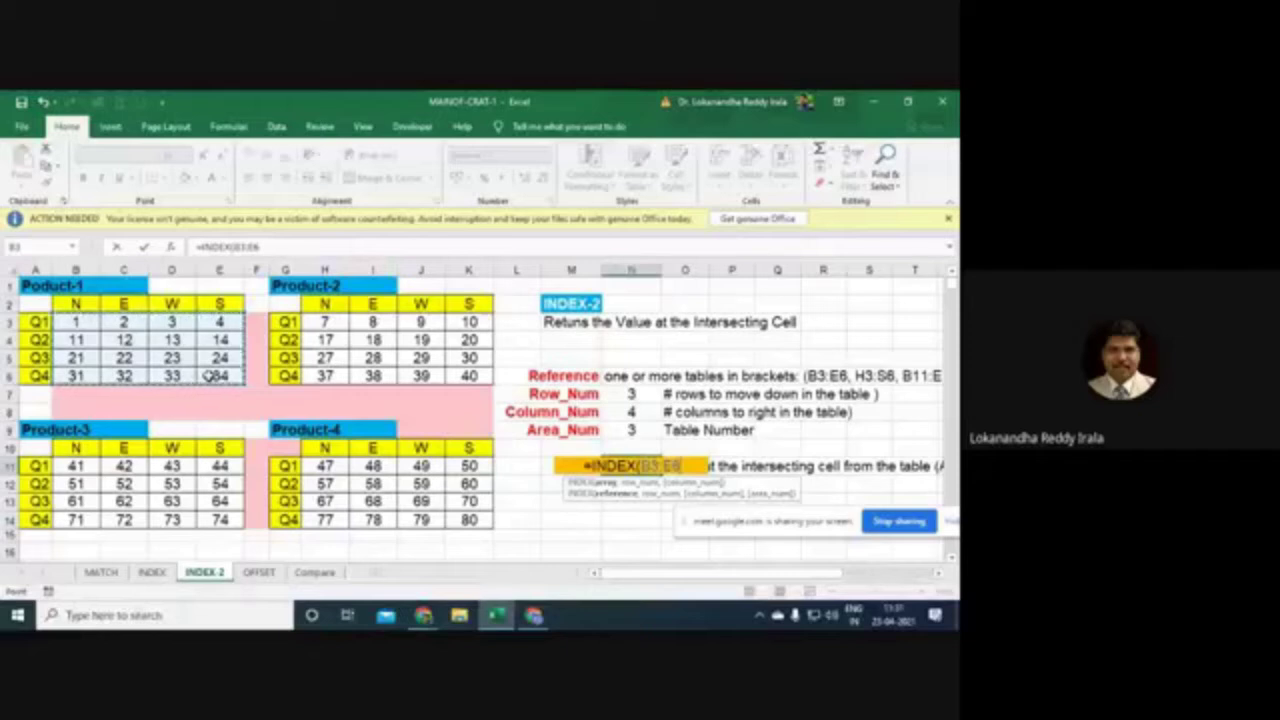
text(,)
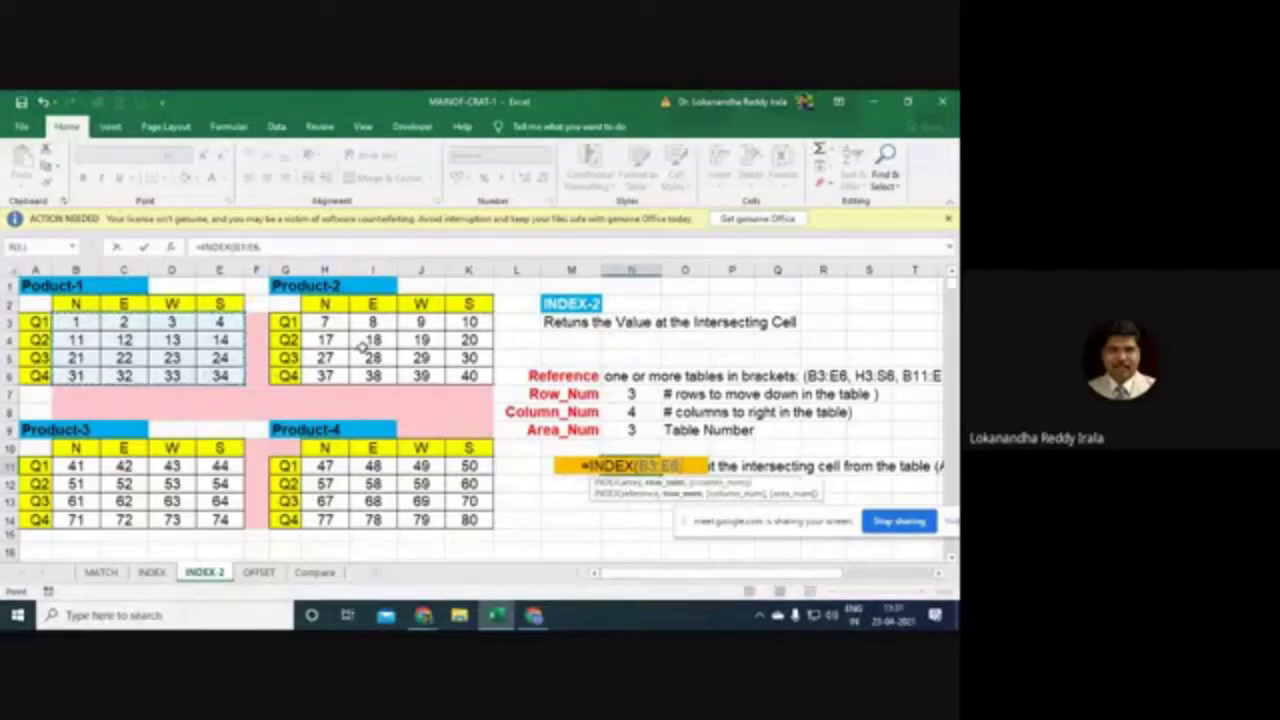
drag(328, 324, 458, 374)
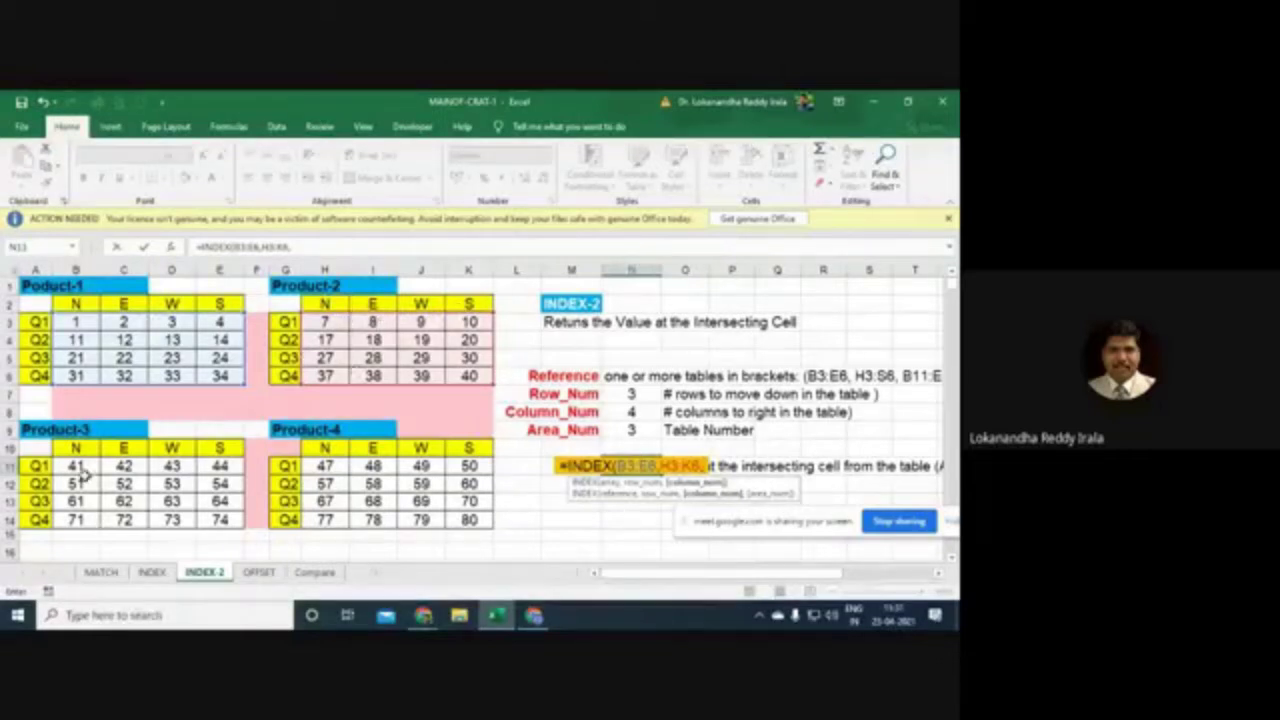
drag(75, 466, 210, 518)
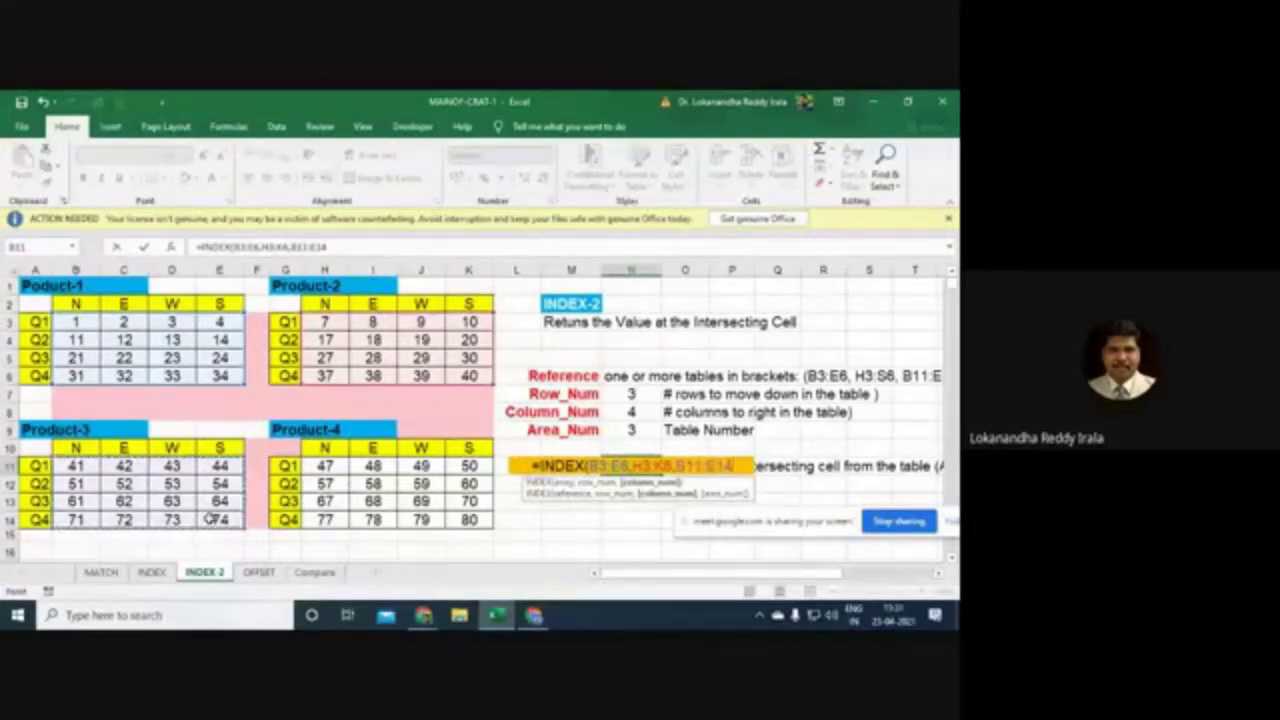
text(,)
drag(324, 467, 455, 518)
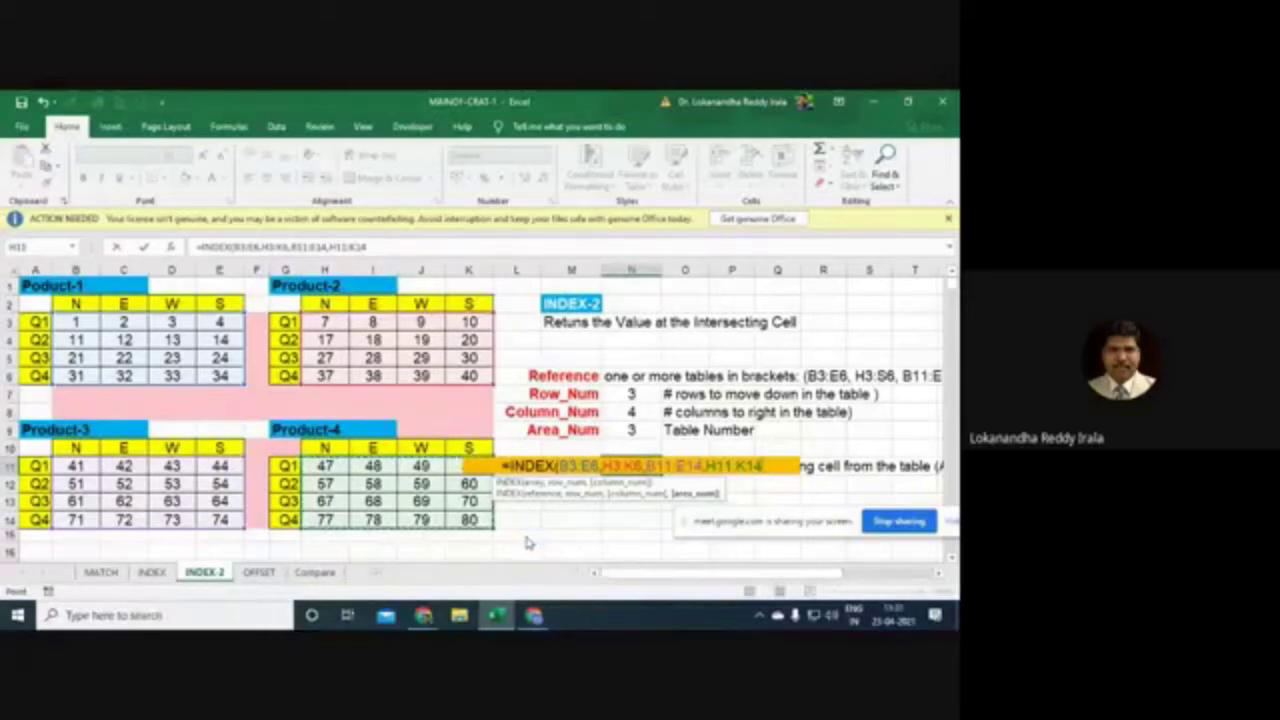
text(,)
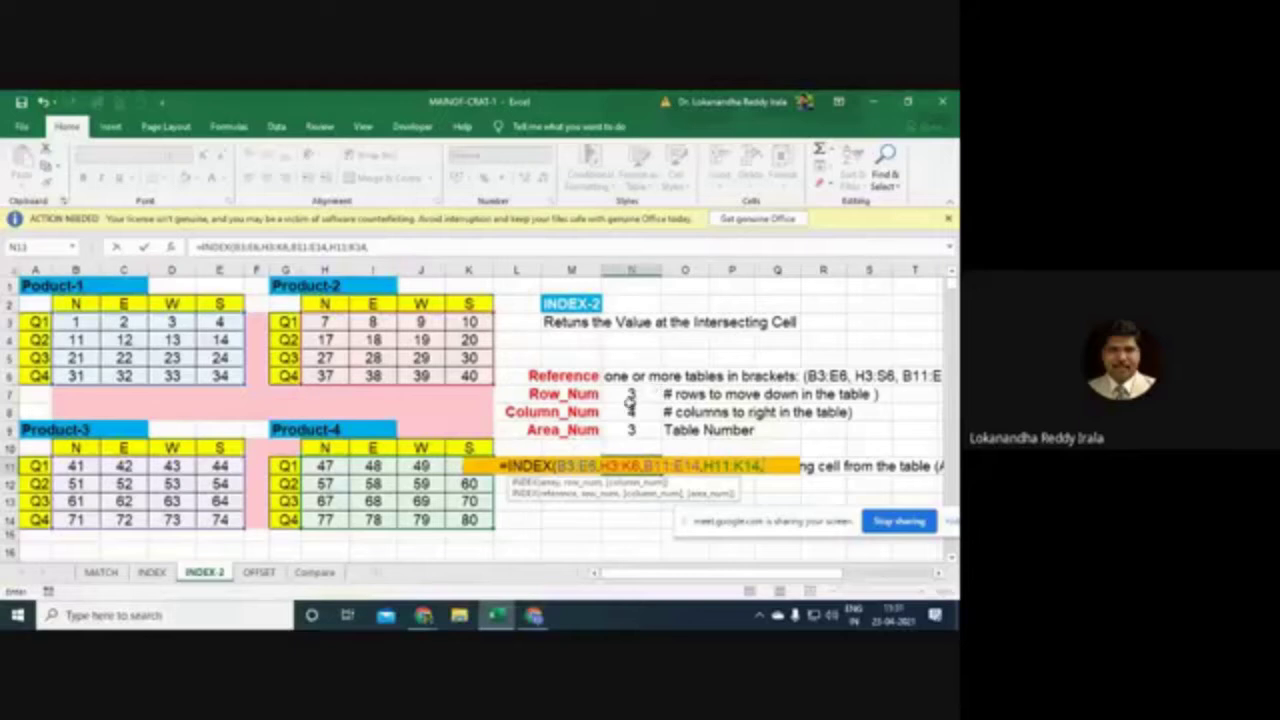
Step: Try adding the Row_Num cell N7 and the Column_Num cell N8 to the unbracketed INDEX formula
click(631, 396)
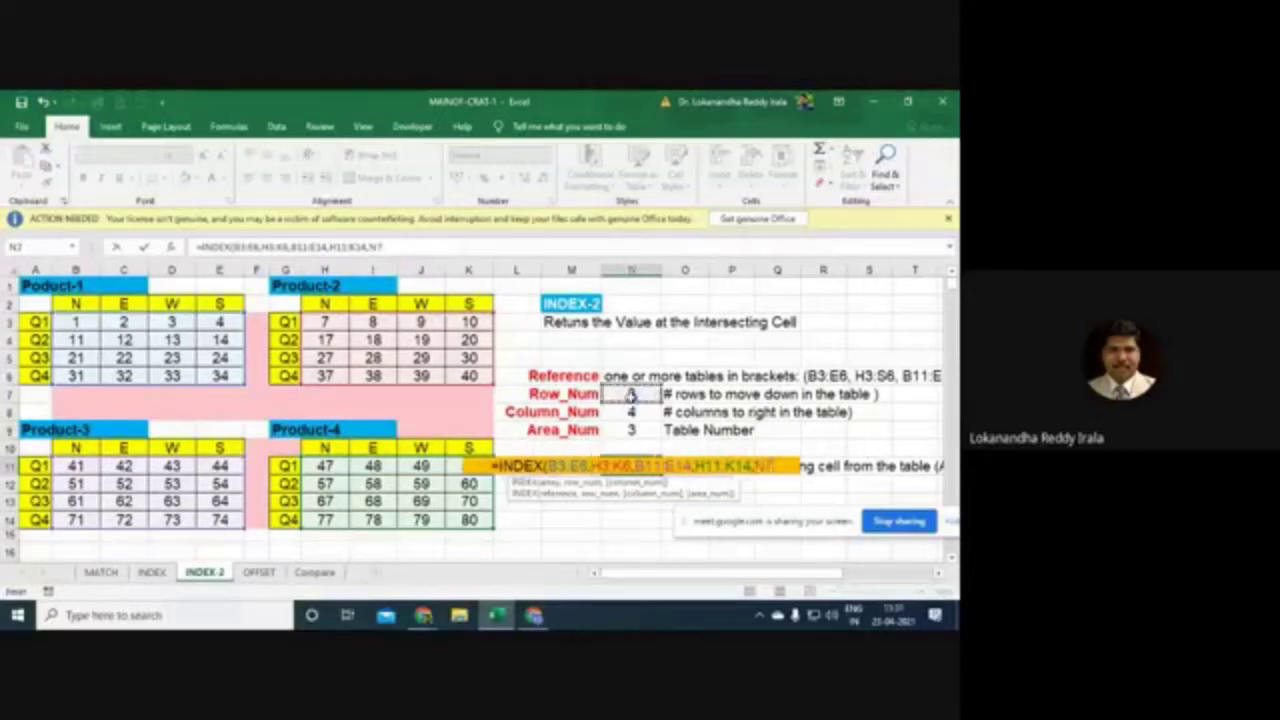
text(,)
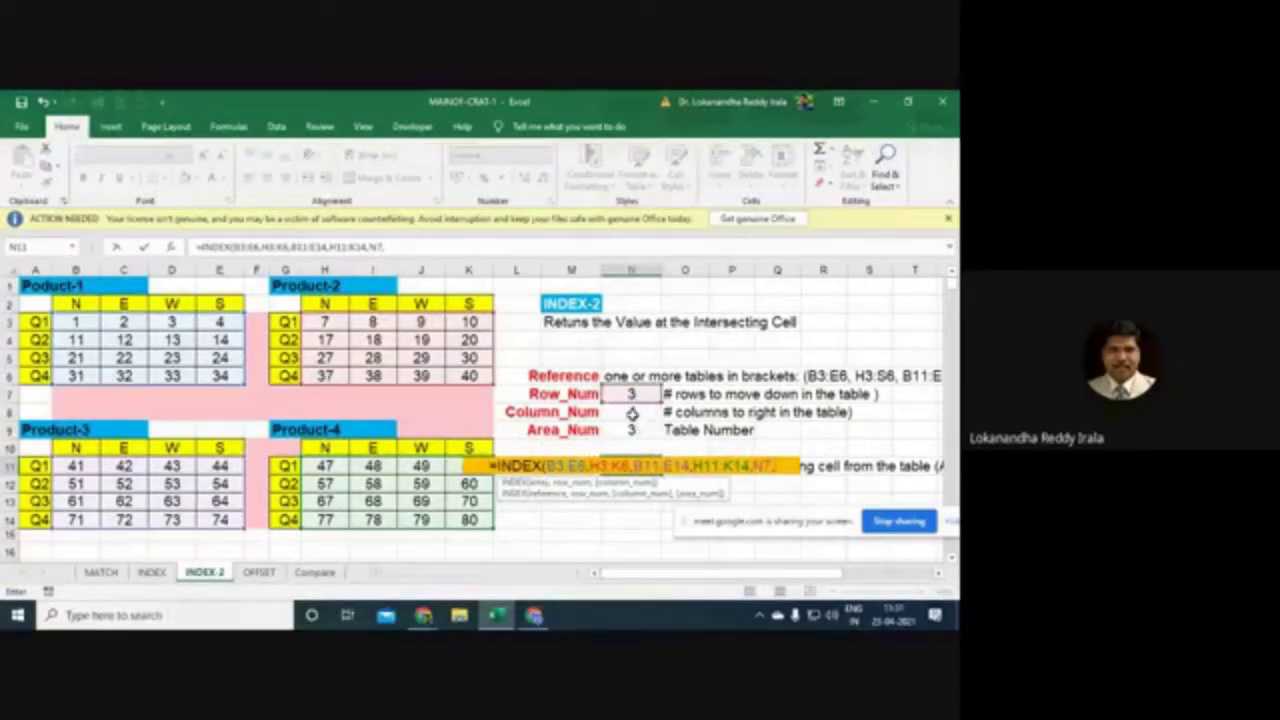
click(632, 412)
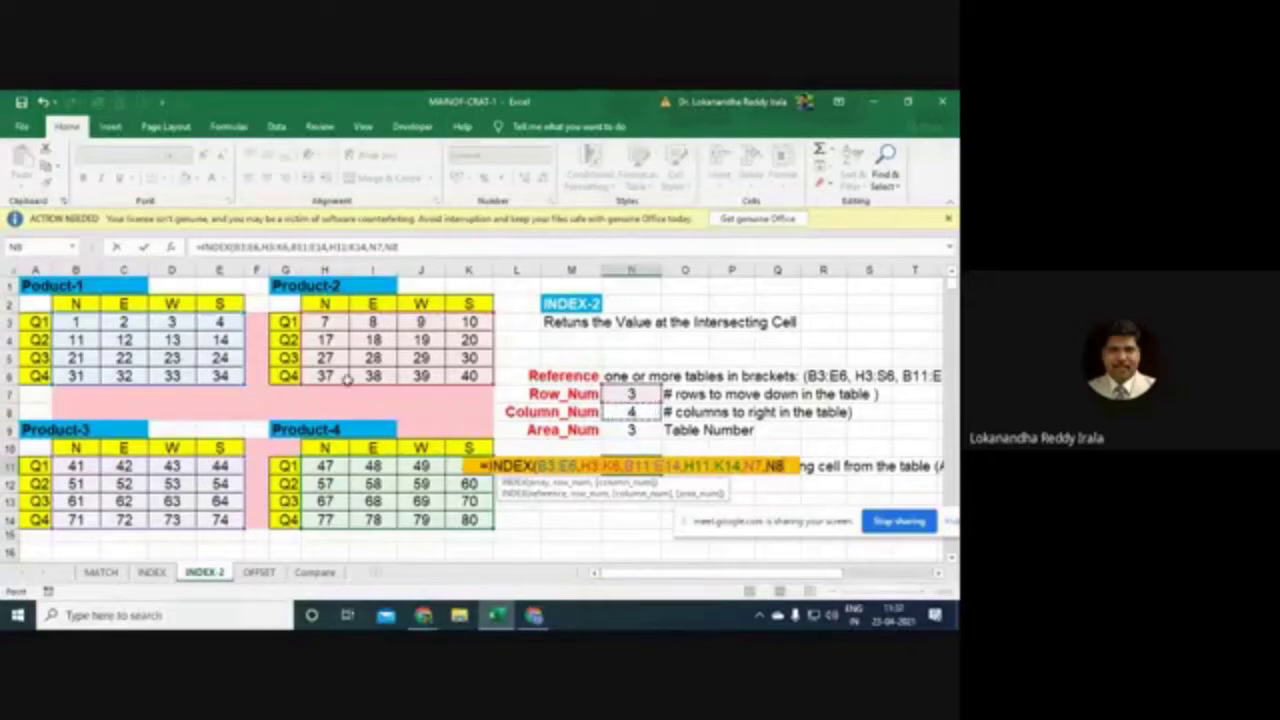
Step: Check how the entered arguments are assigned in INDEX's reference form with Area_num, and discard the formula
click(171, 249)
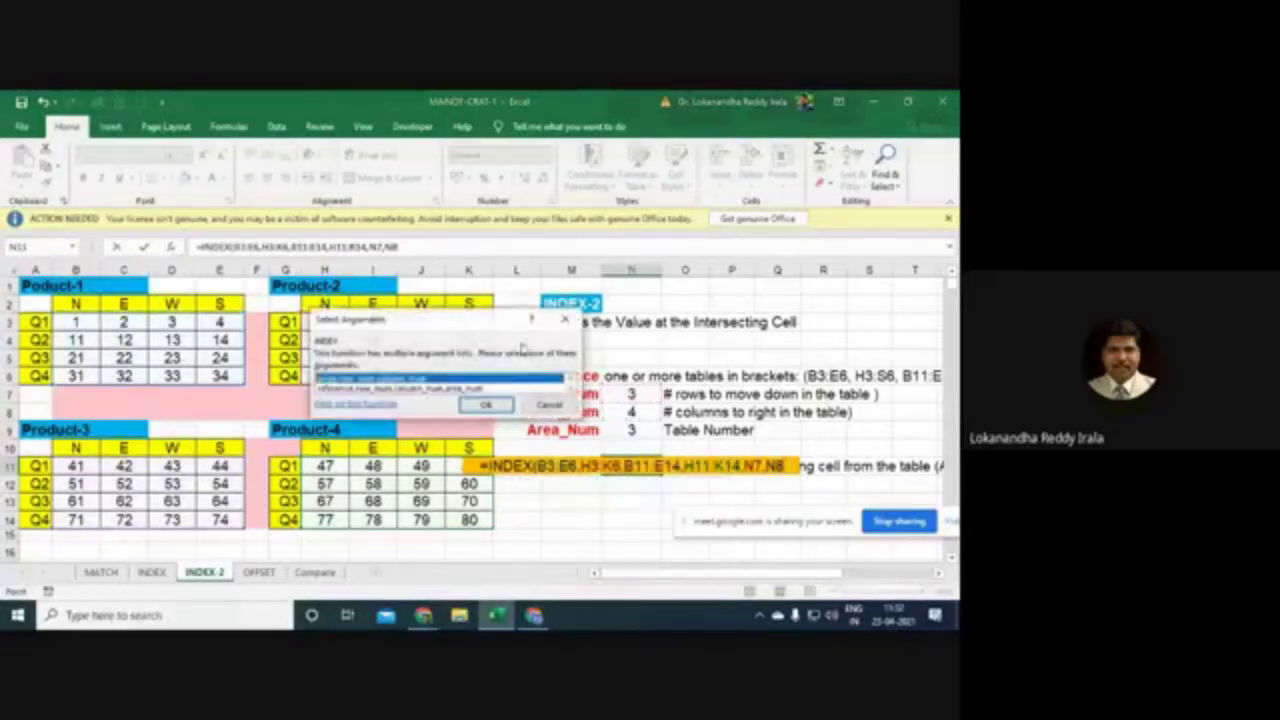
click(363, 389)
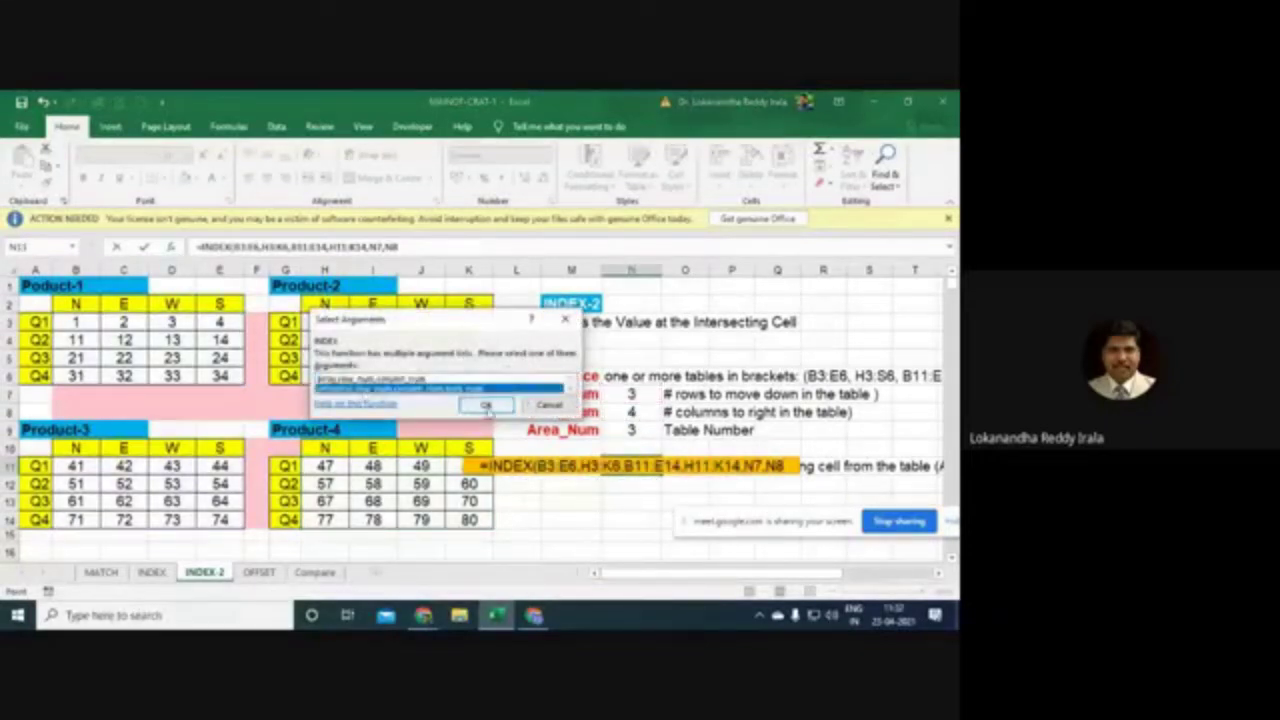
click(485, 404)
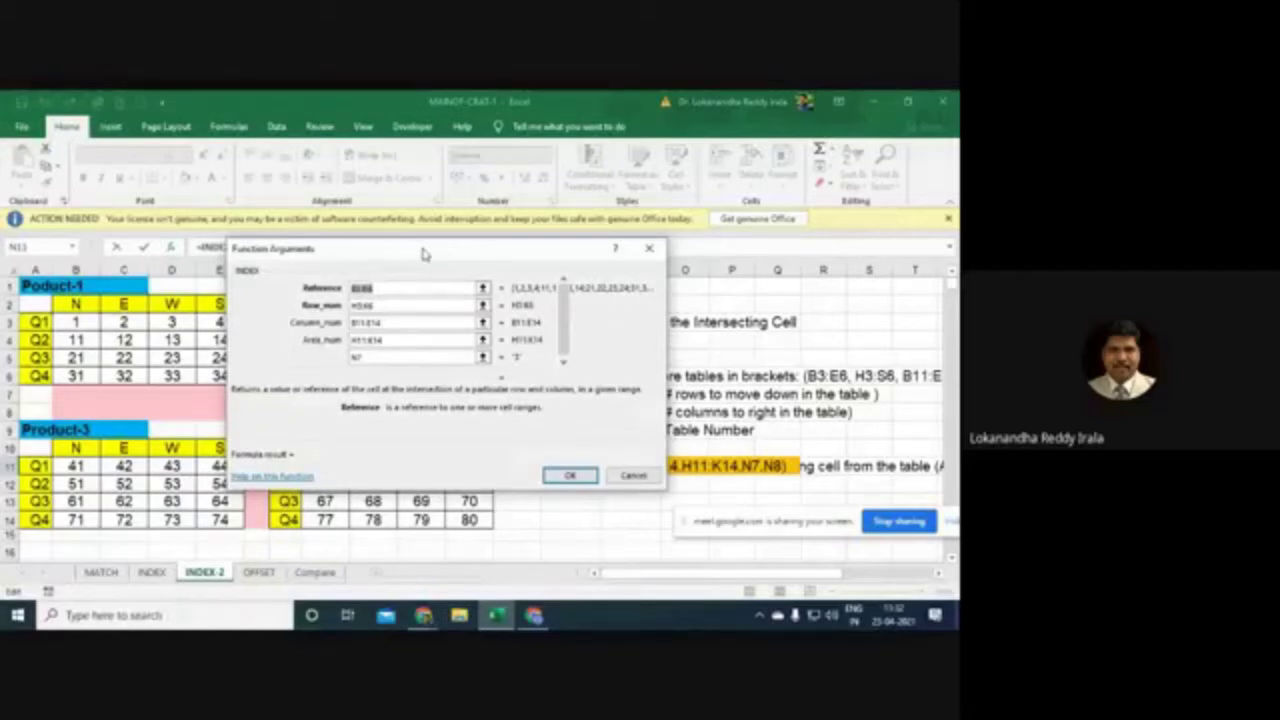
click(582, 474)
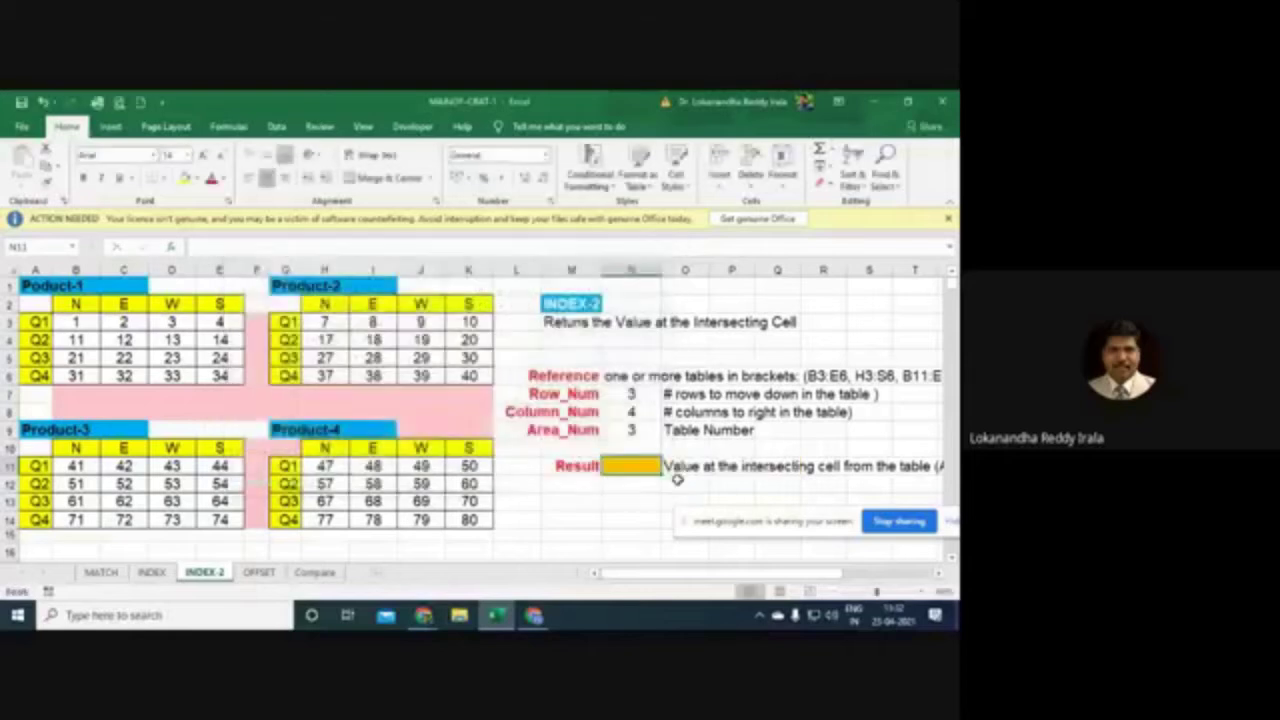
Step: Start an INDEX formula in the Result cell N11 with a bracketed reference list beginning with the first product's range B3:E6
text(=IN)
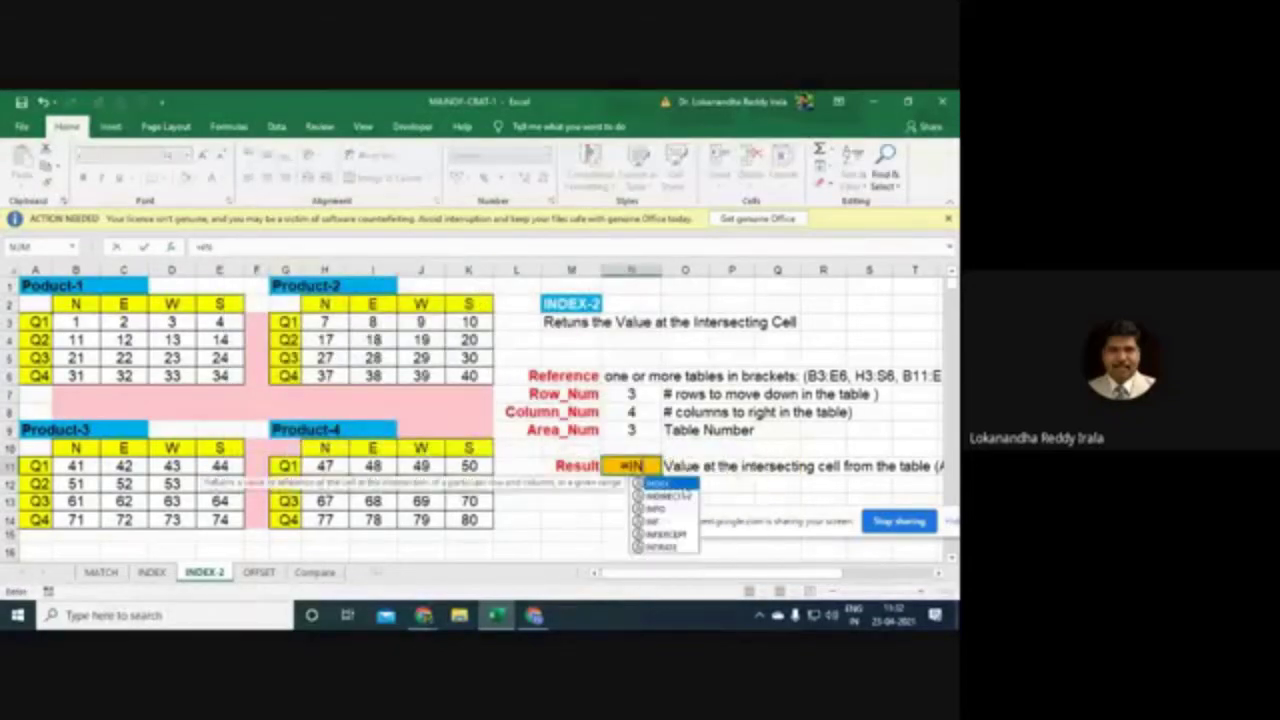
text(DEX)
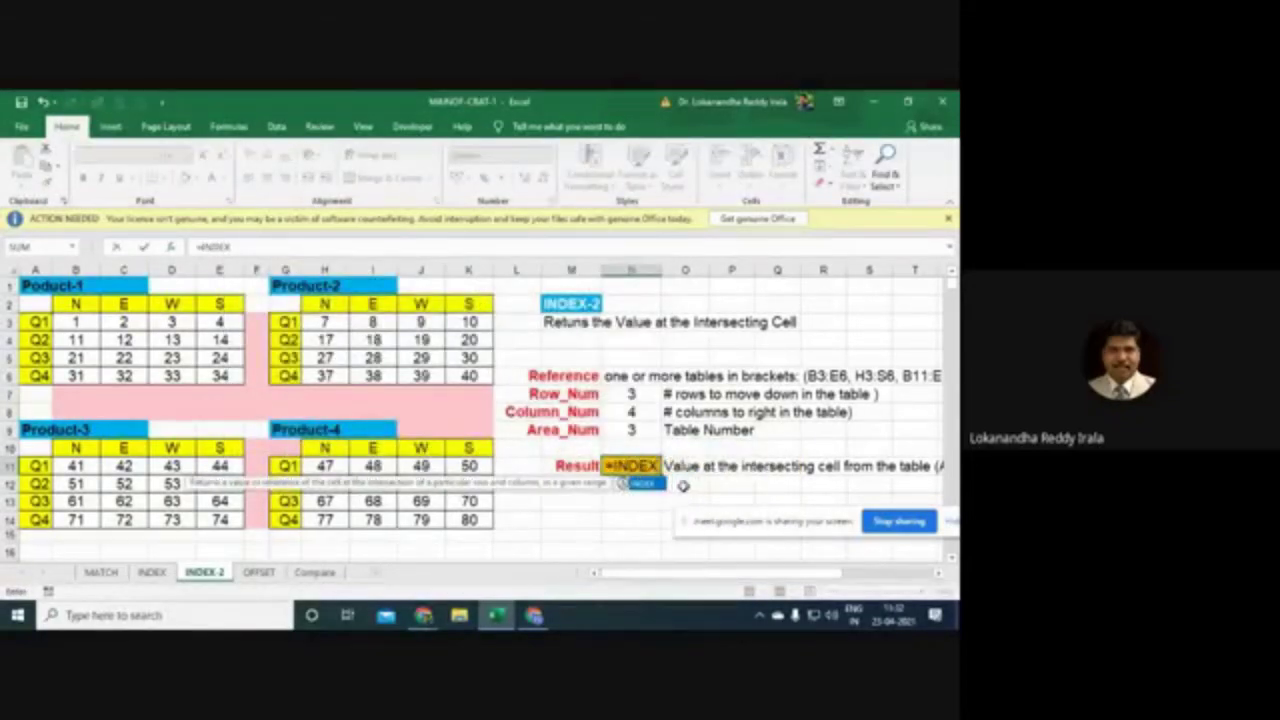
text(()
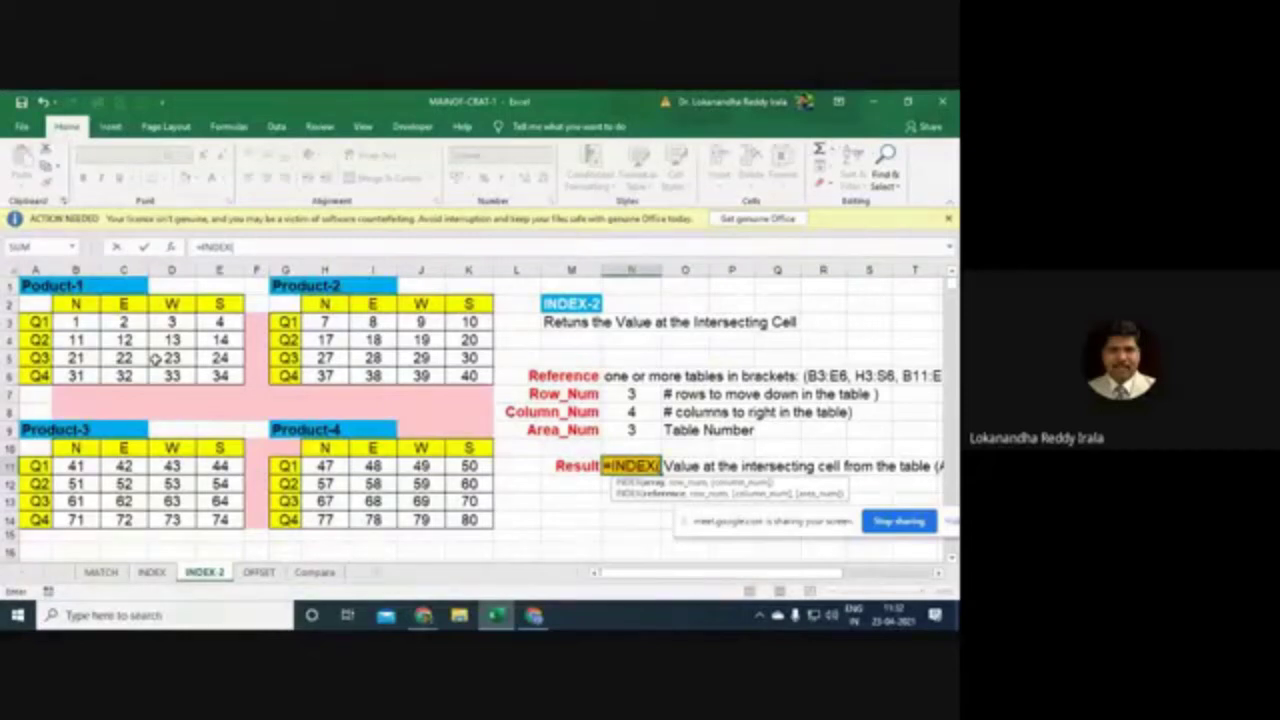
text(()
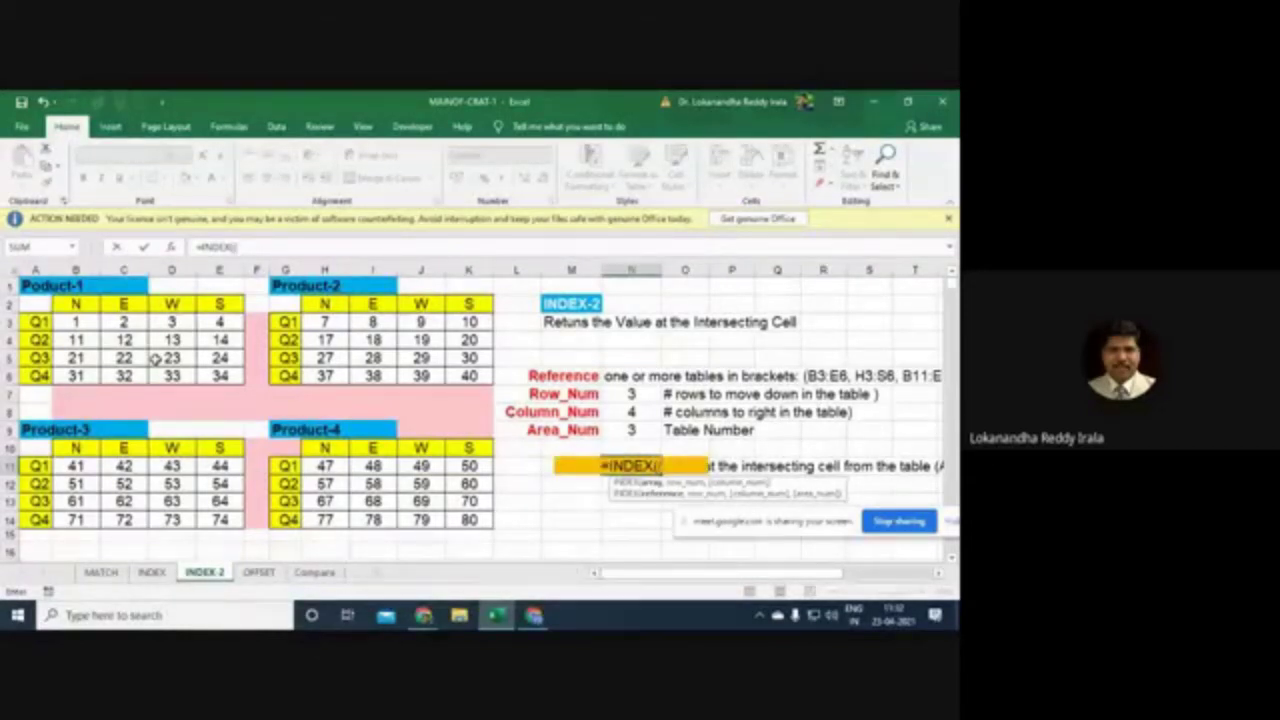
click(77, 326)
drag(83, 333, 205, 370)
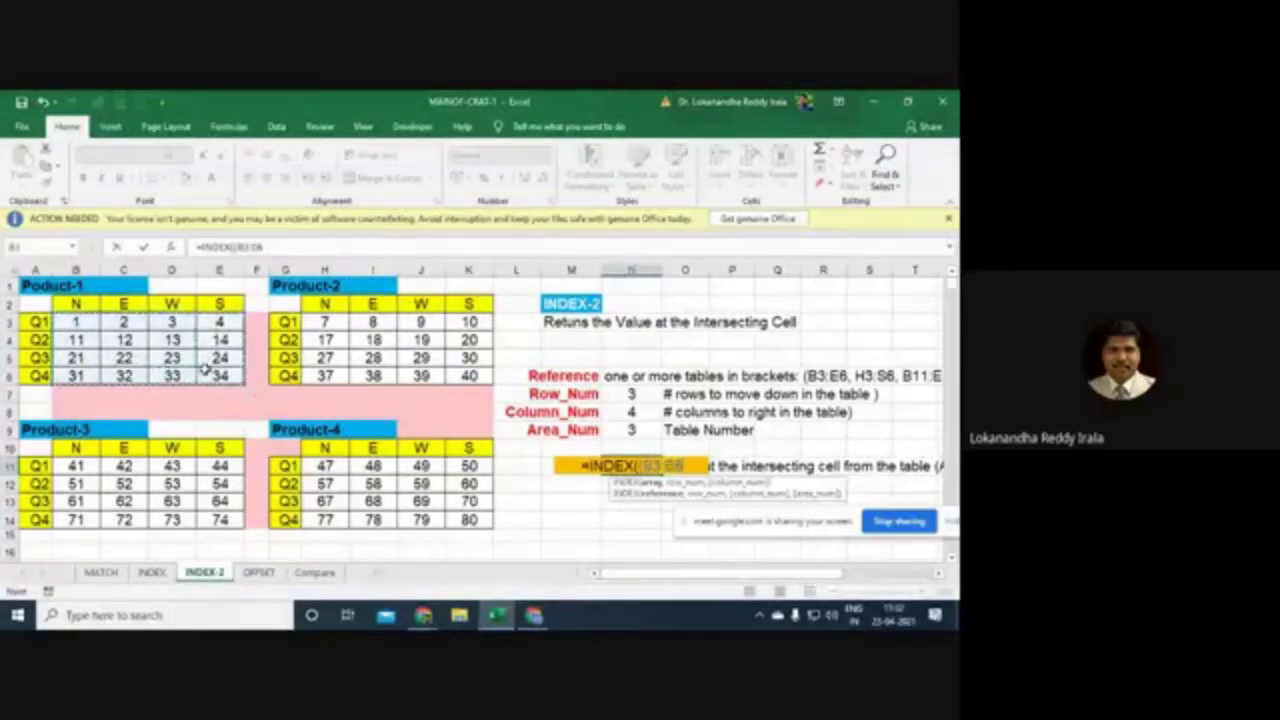
text(,)
Step: Add the ranges H3:K6, B11:E14 and H11:K14 to the reference list and close its bracket
click(330, 325)
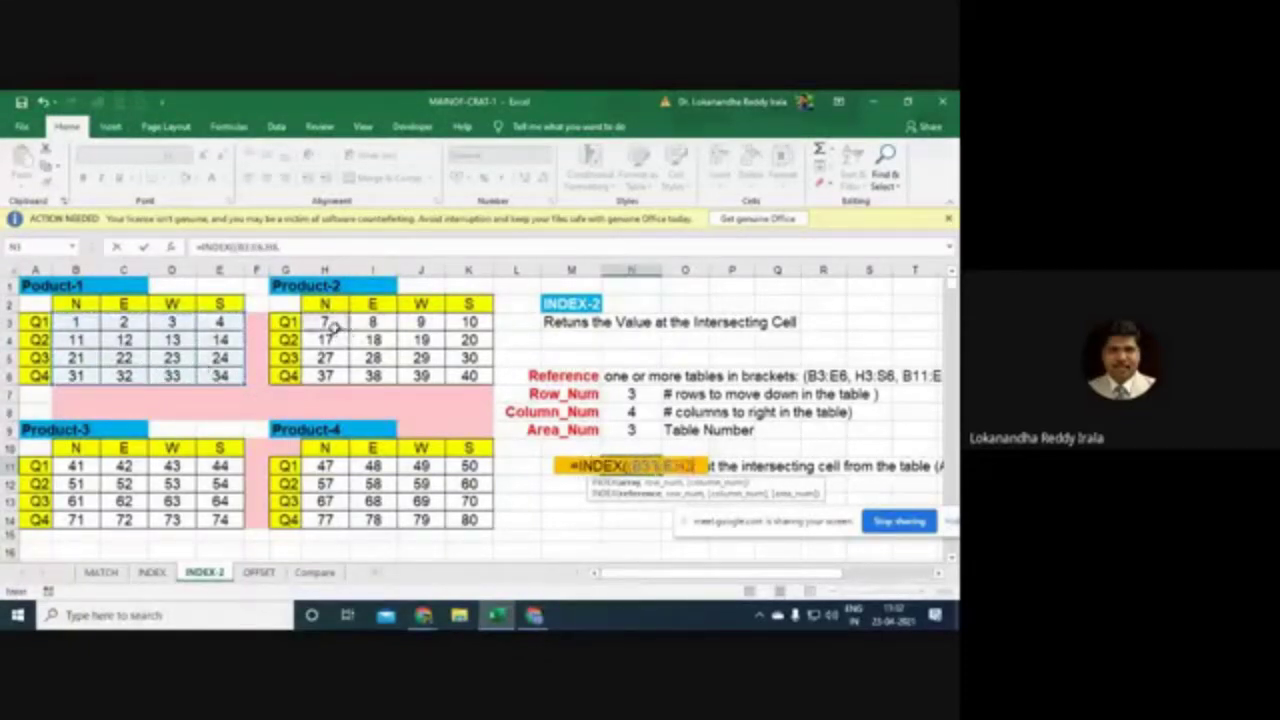
drag(330, 325, 462, 376)
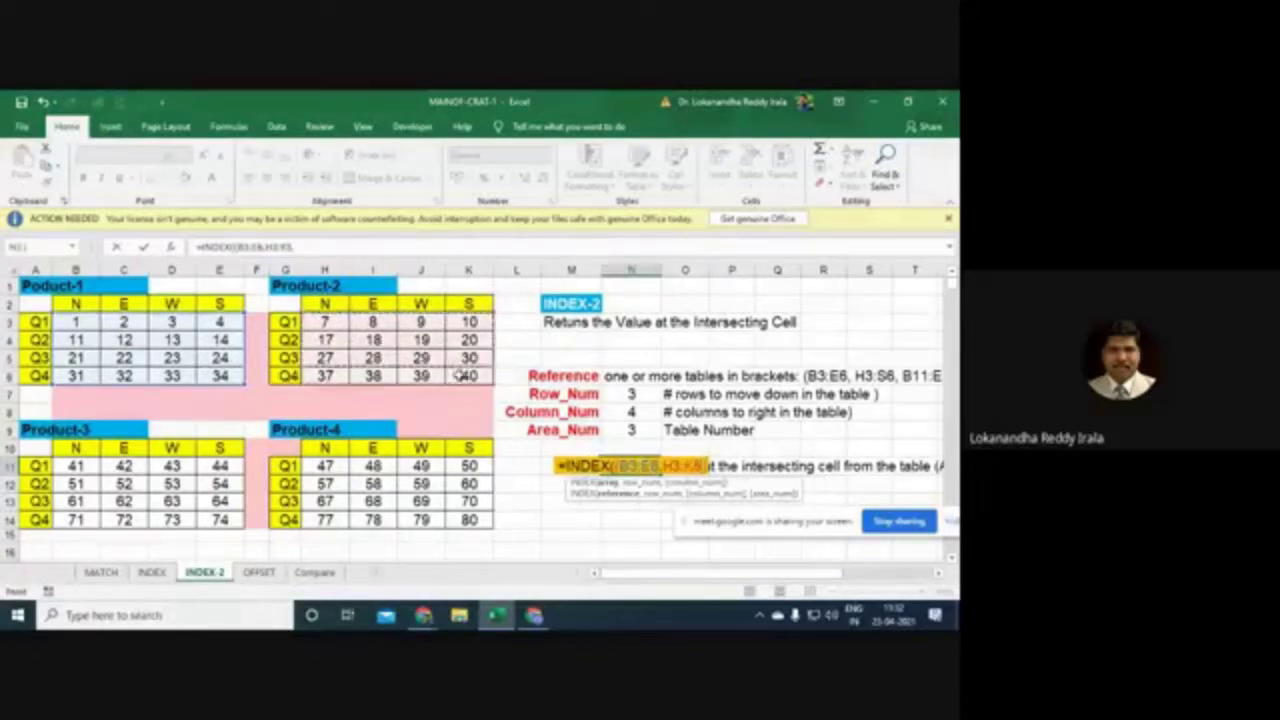
text(,)
drag(76, 466, 199, 519)
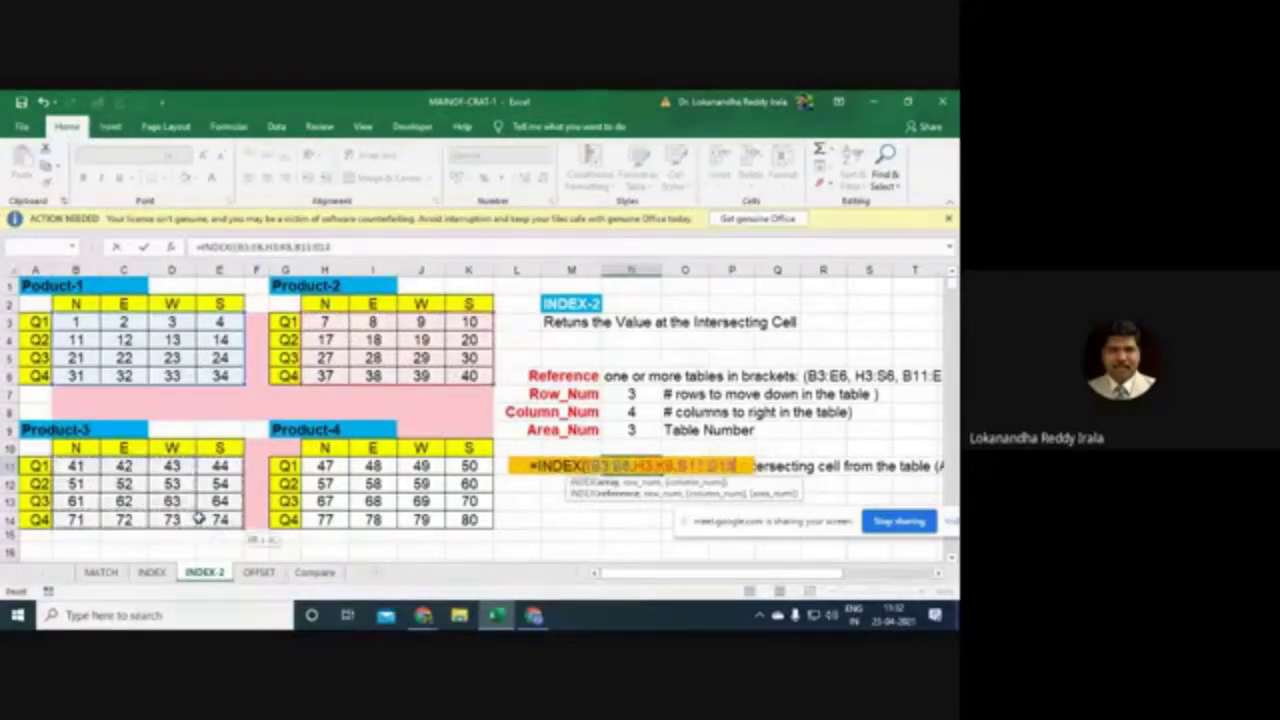
text())
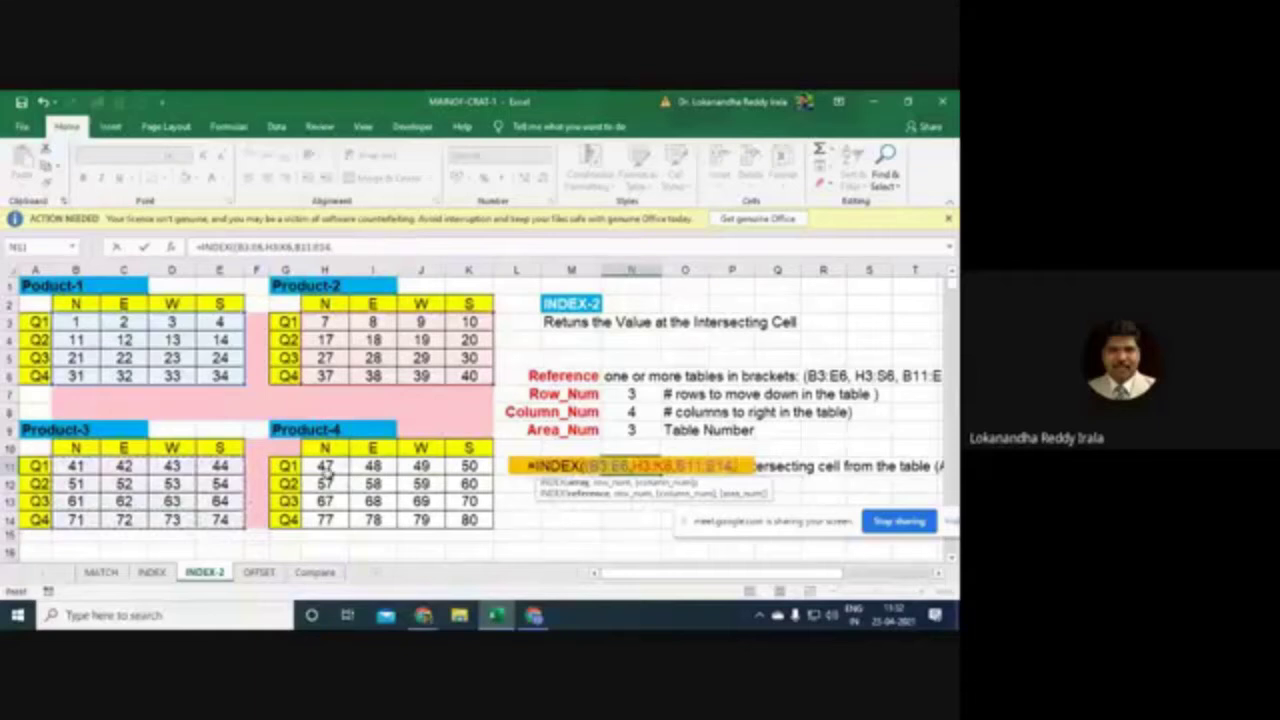
drag(325, 468, 451, 521)
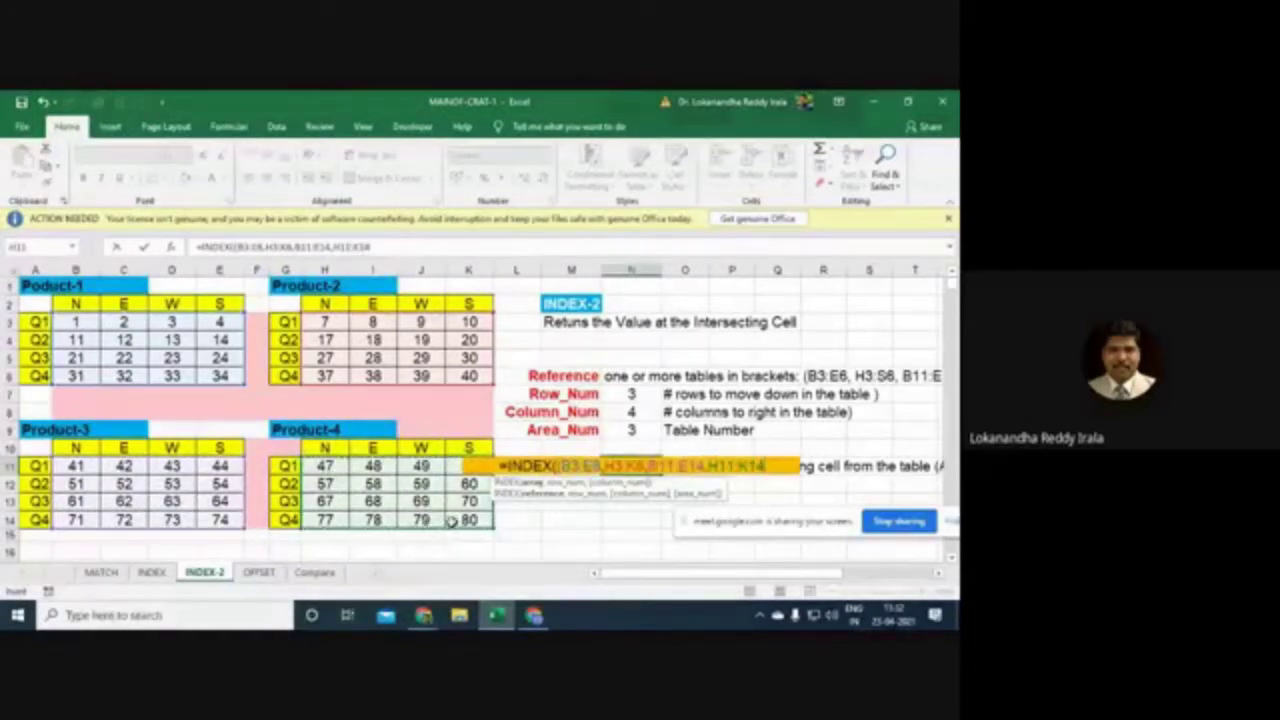
text())
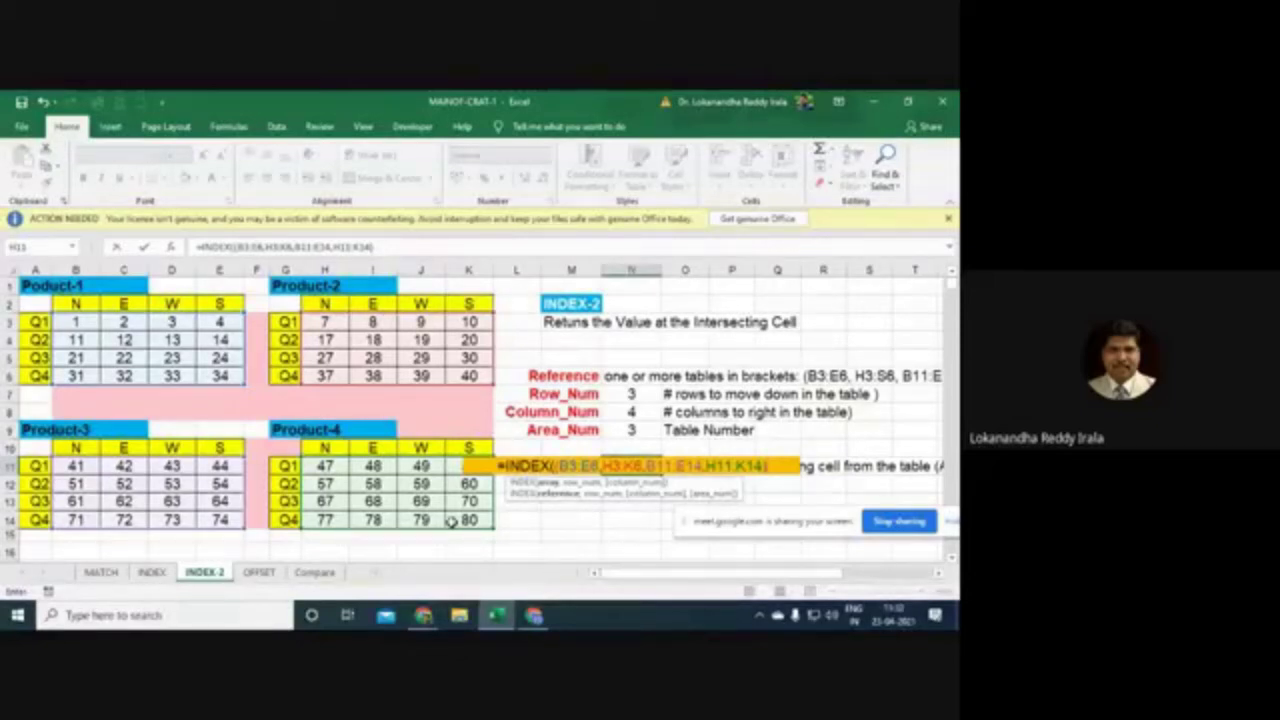
Step: Add the Row_Num cell N7 to the INDEX formula and bring up its function arguments in the reference form with area_num
text(,)
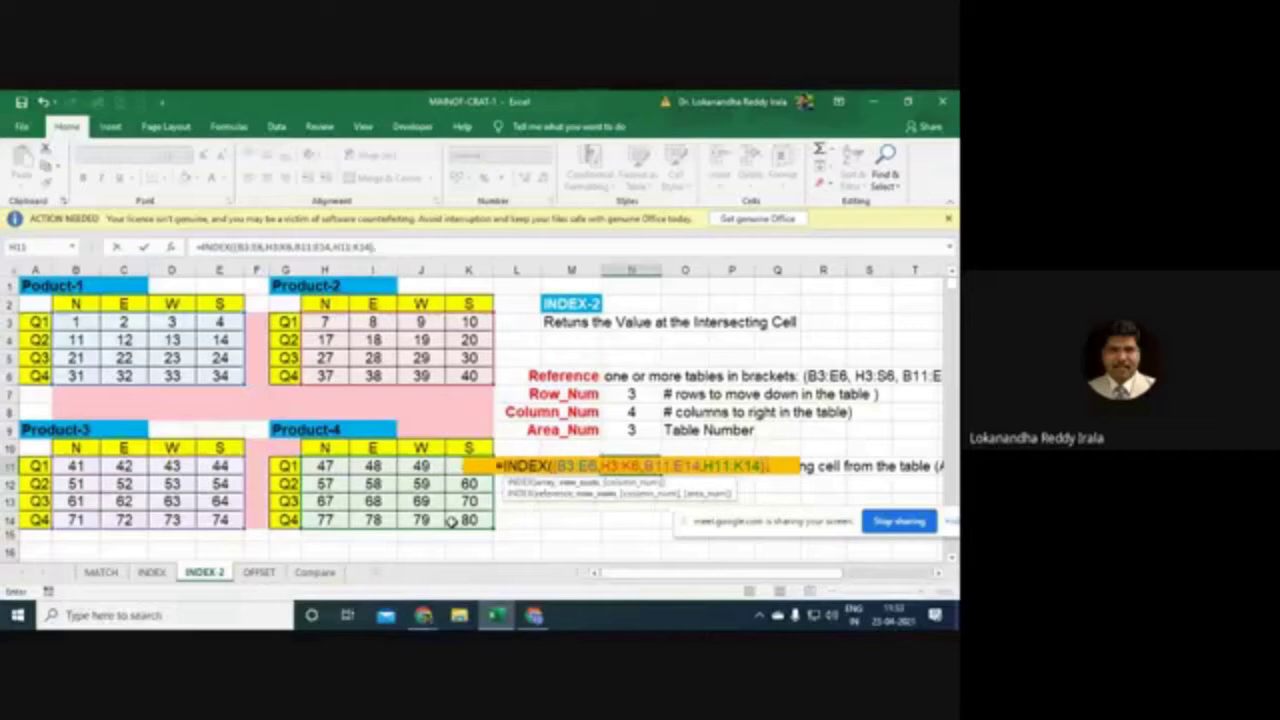
click(620, 395)
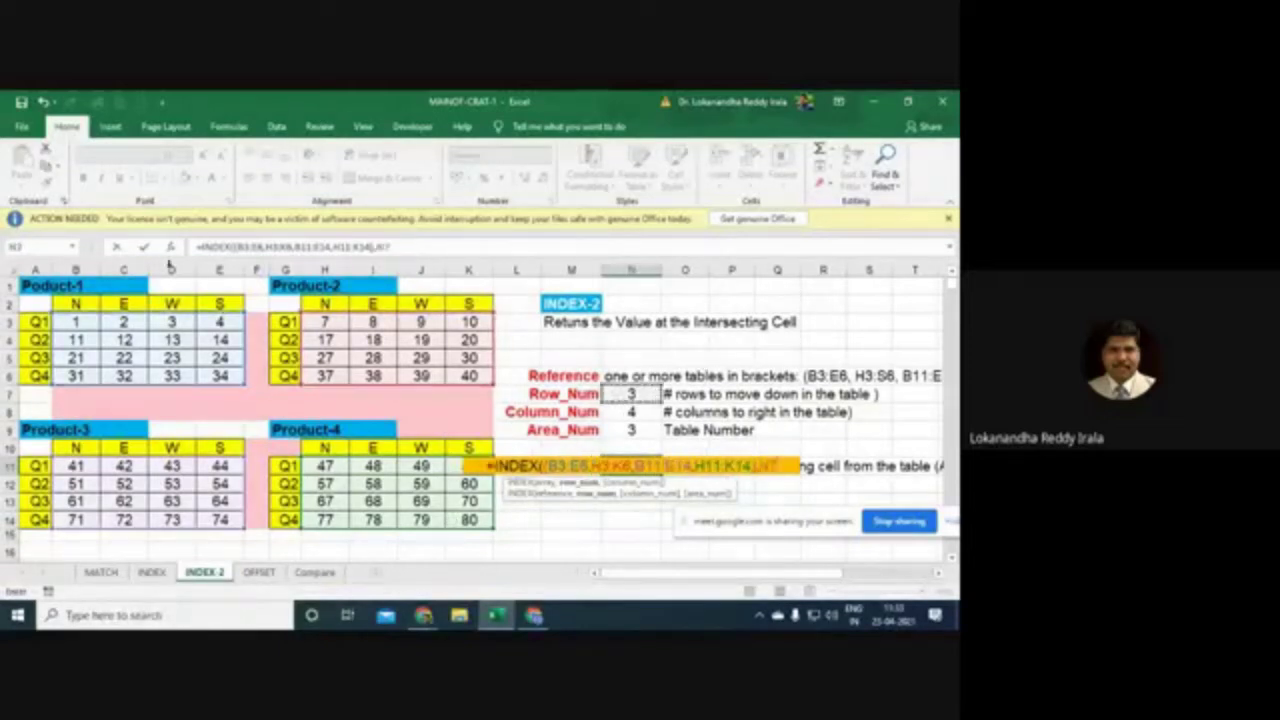
click(167, 247)
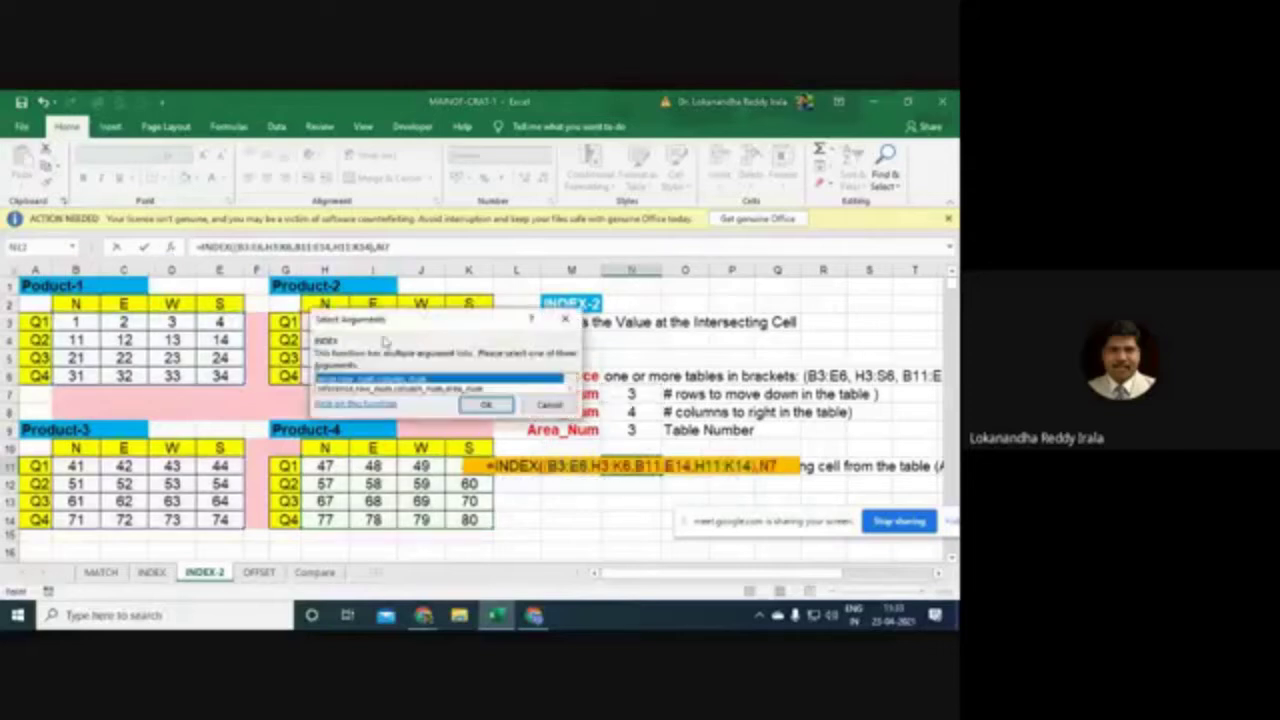
click(446, 389)
click(484, 406)
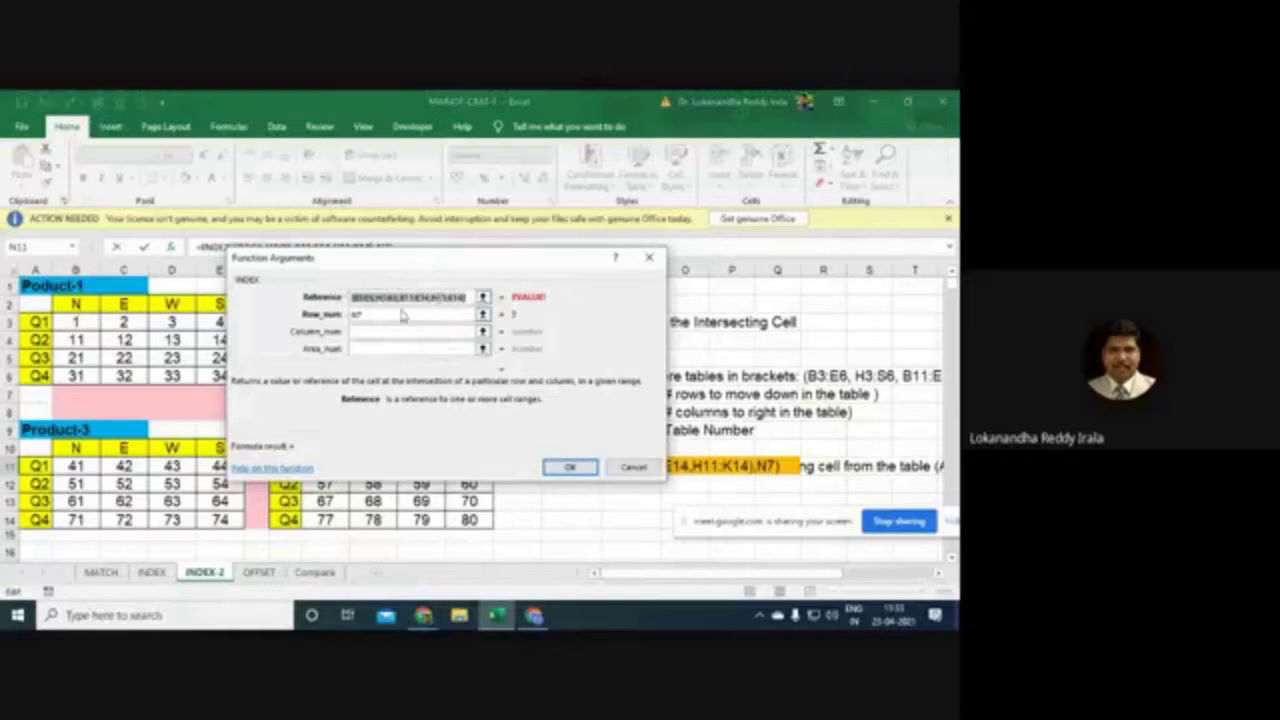
Step: Assign N8 as Column_num and N9 as Area_num, and confirm the INDEX formula
click(368, 332)
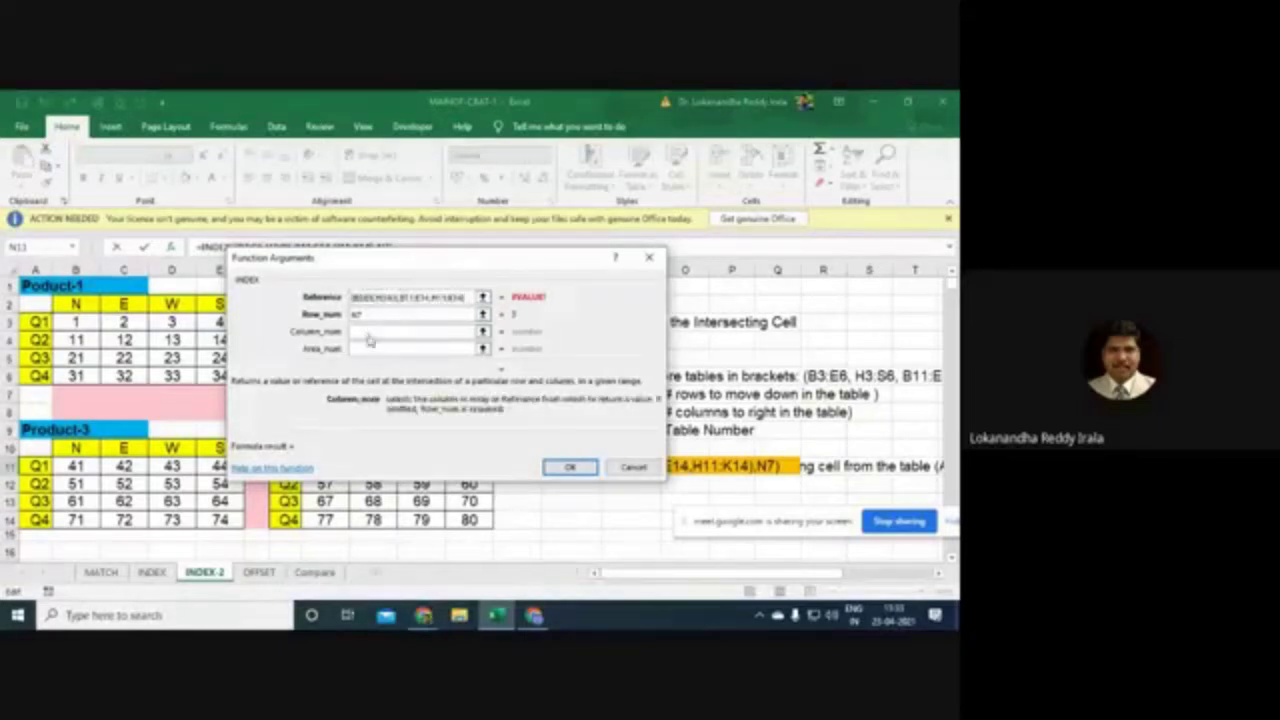
drag(437, 258, 347, 191)
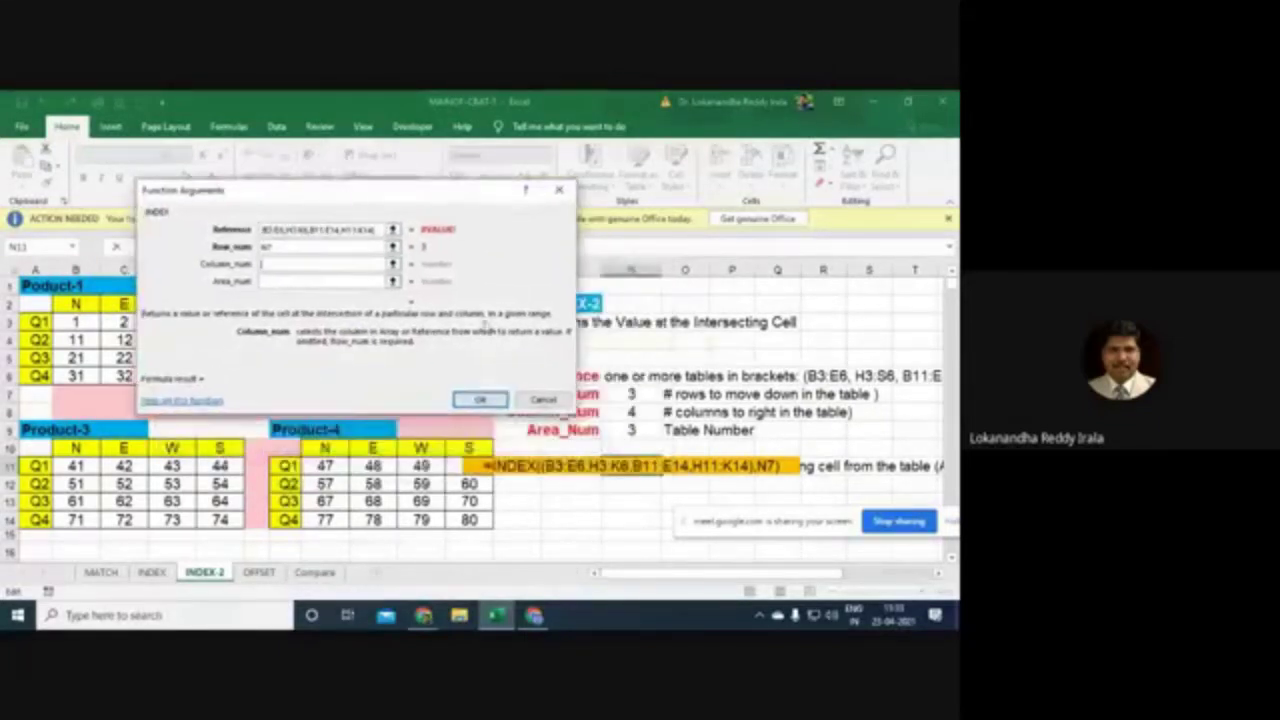
click(626, 414)
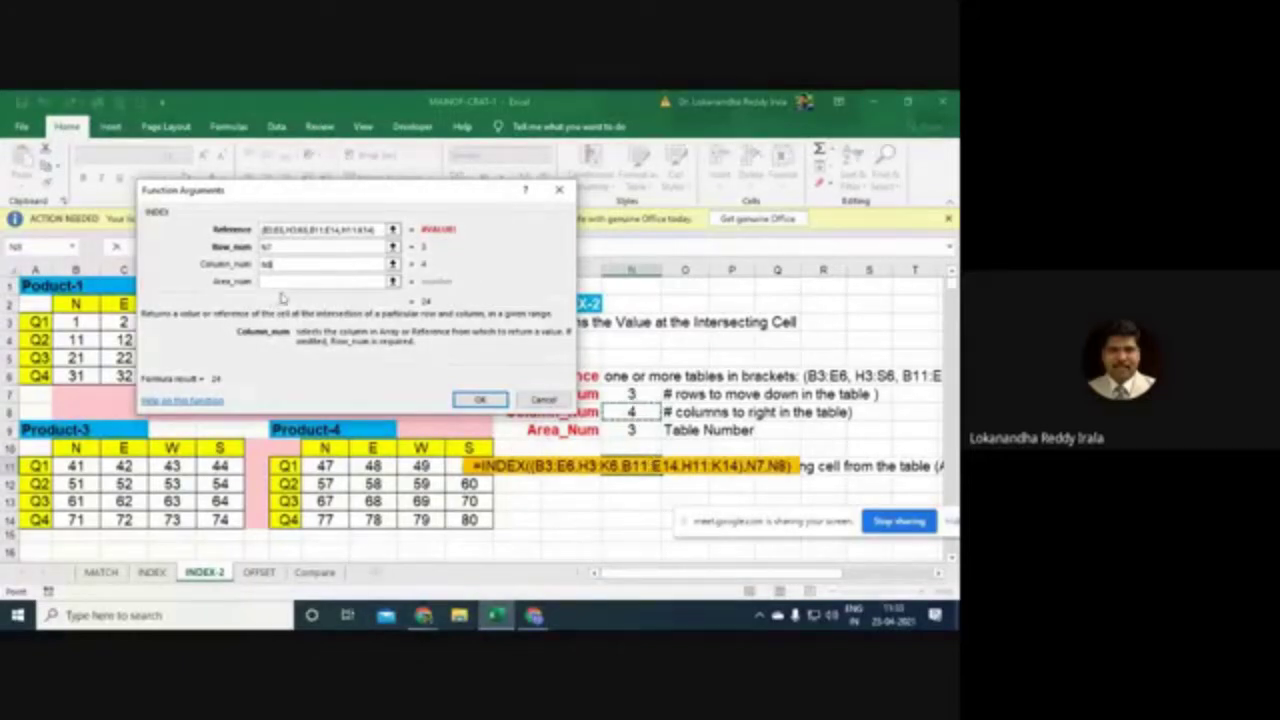
click(283, 281)
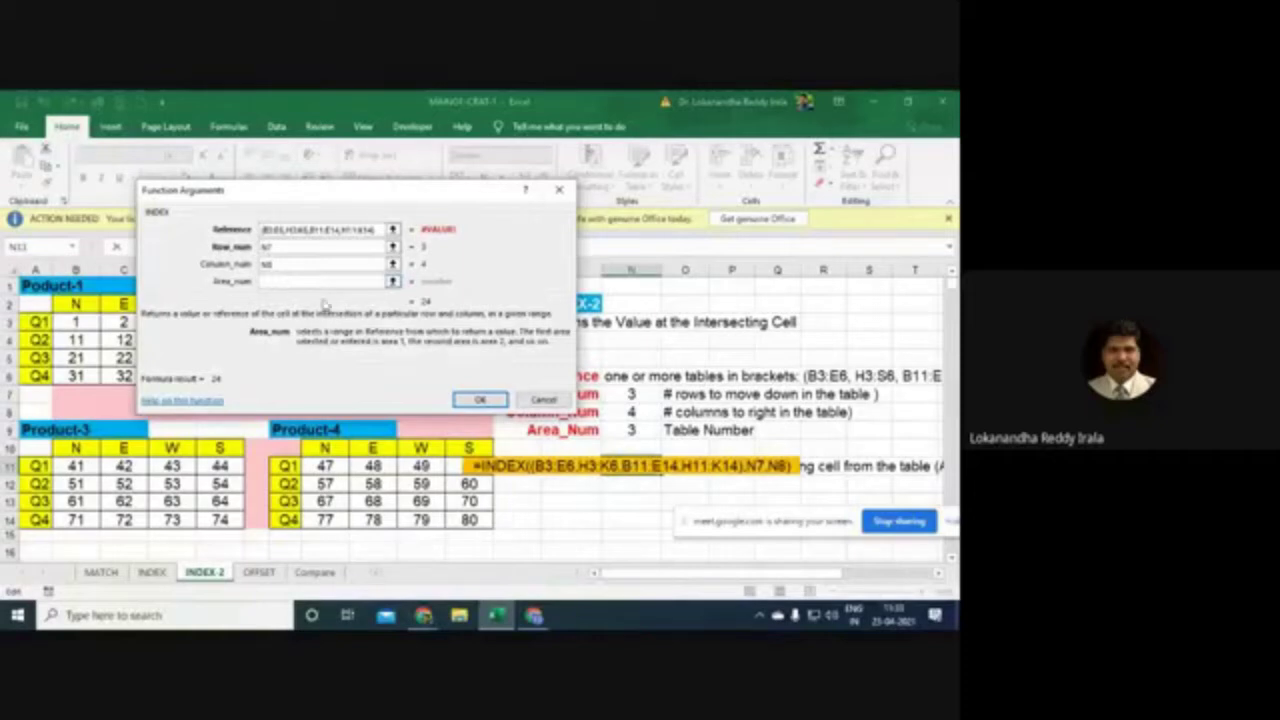
click(646, 434)
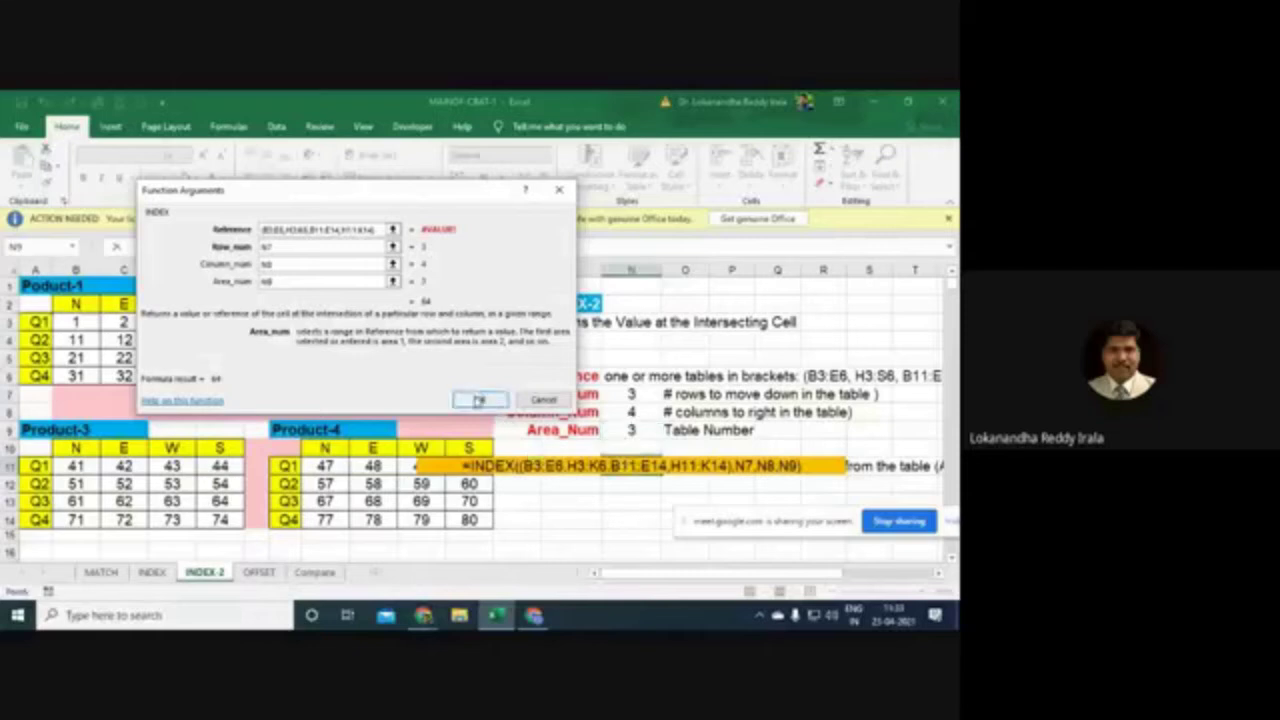
click(480, 399)
click(575, 515)
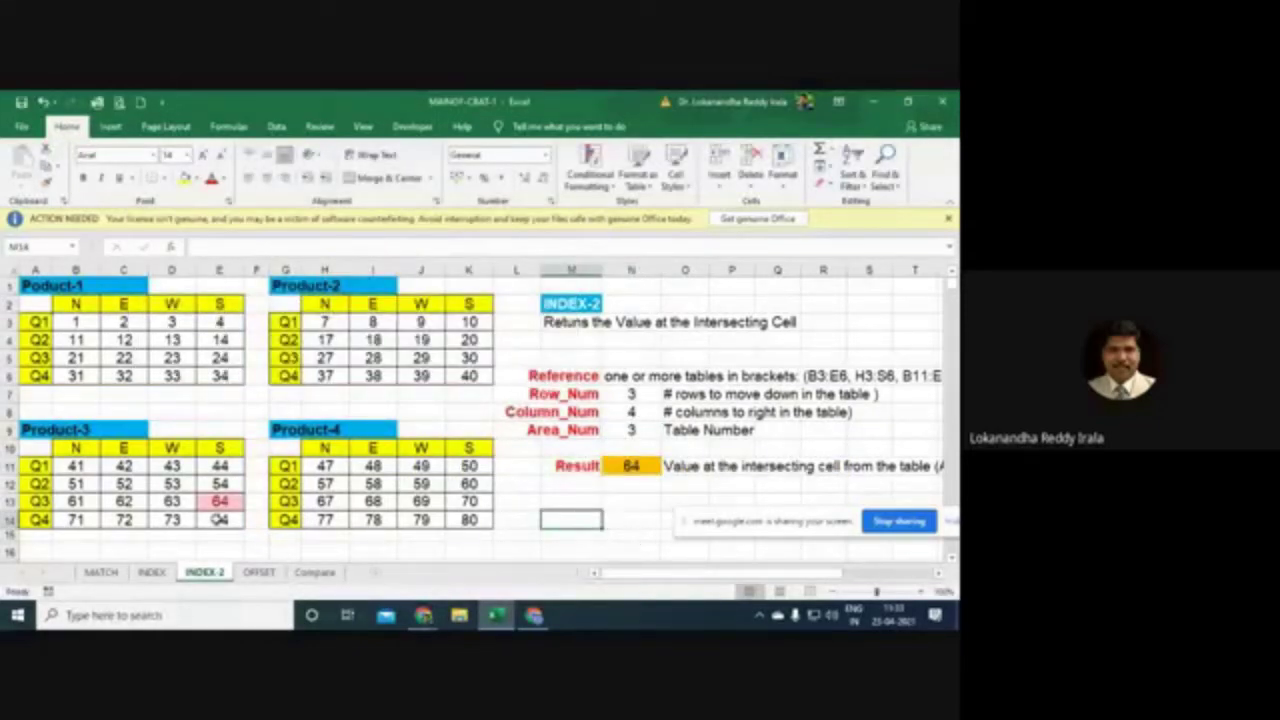
Step: Check the Result against the row, column and area inputs by tracing row Q3 and column S in the Product-3 table
click(646, 433)
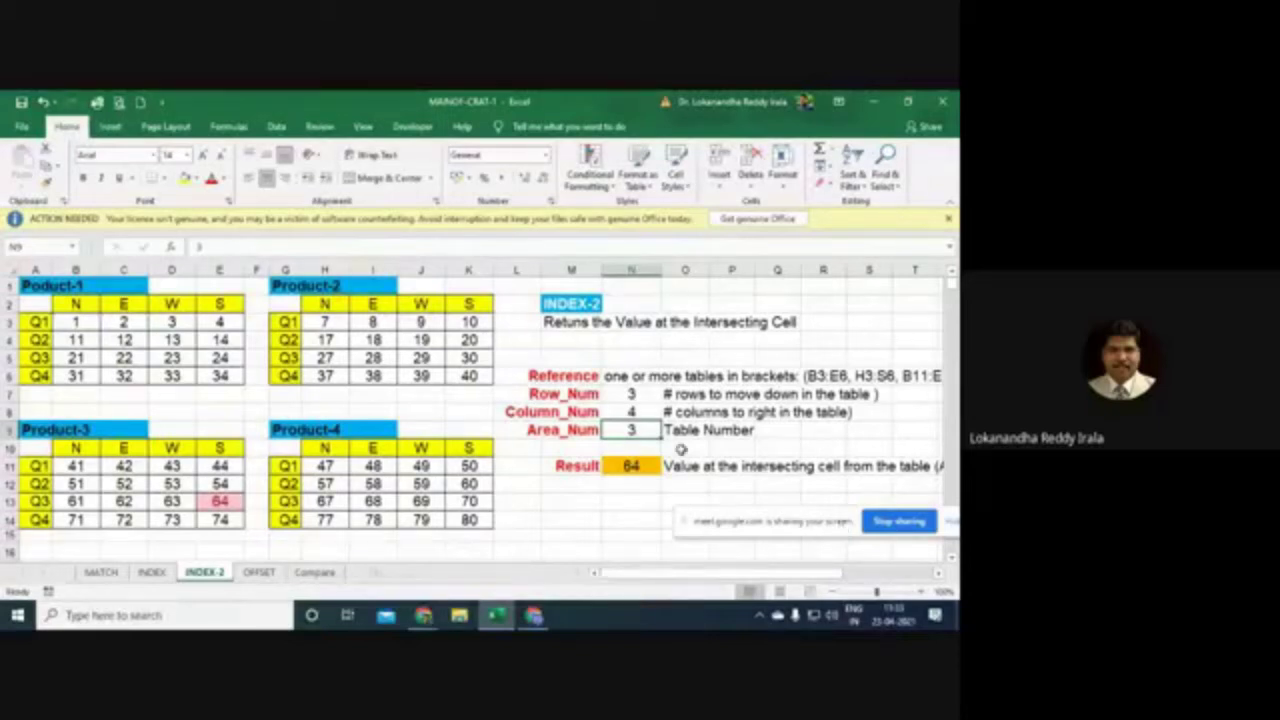
click(636, 410)
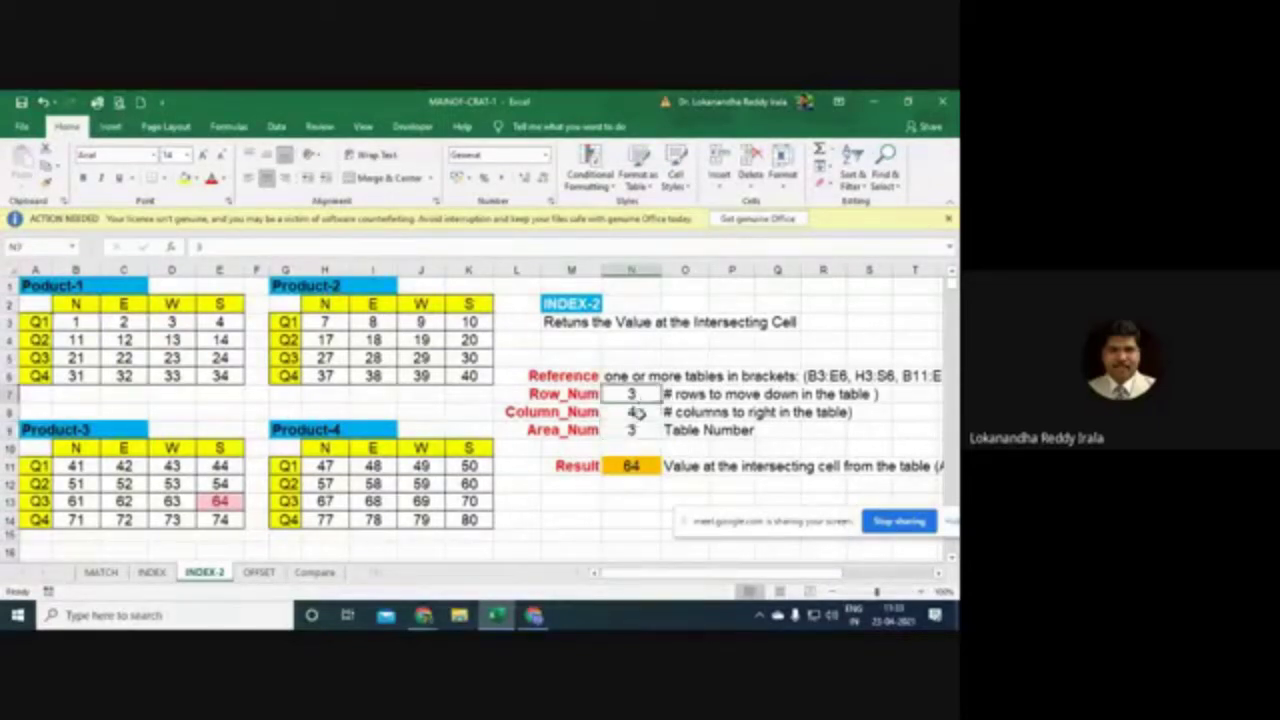
click(36, 430)
click(10, 503)
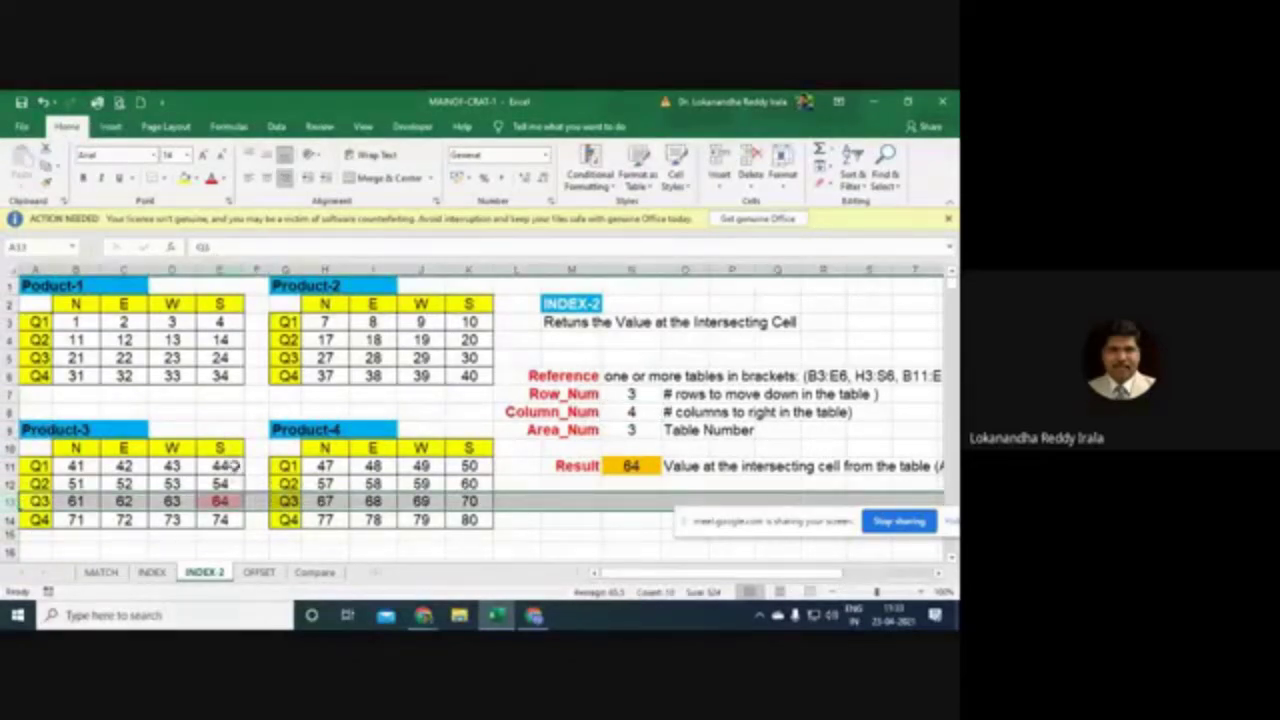
drag(232, 484, 236, 518)
click(220, 497)
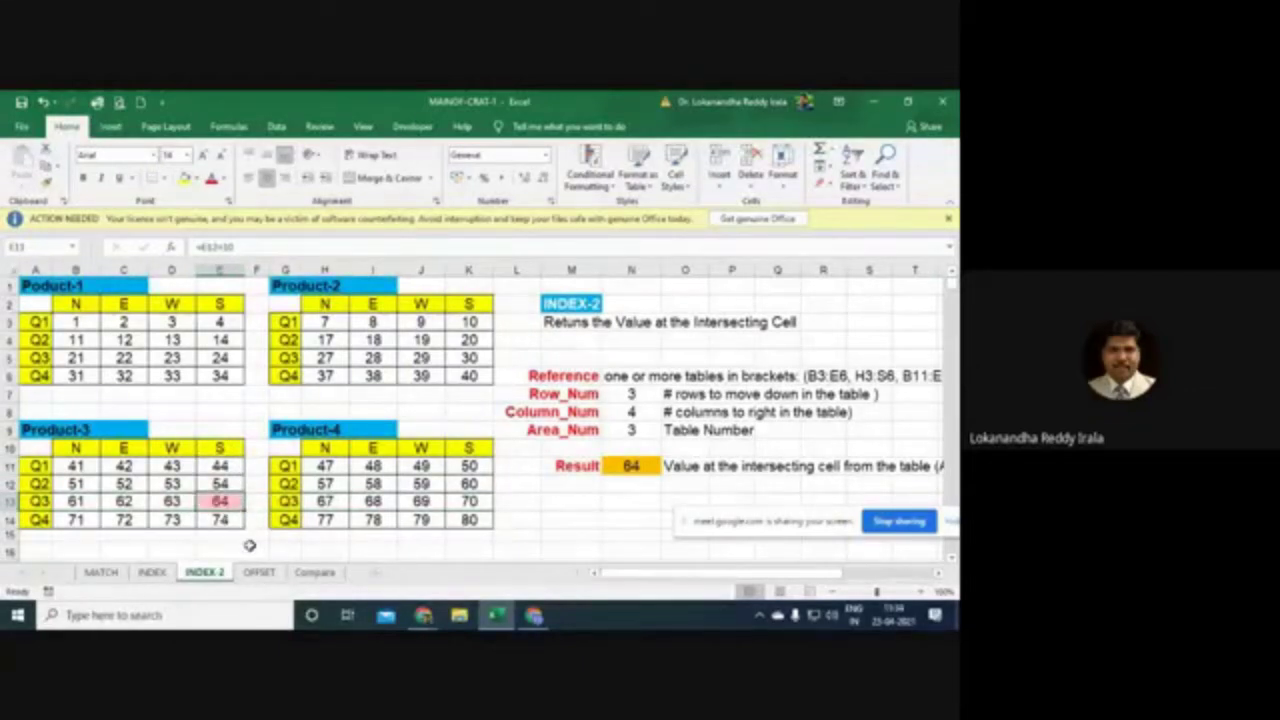
Step: Test the formula on other tables by setting Area_Num in N9 to 1 and to 2
click(629, 428)
text(1)
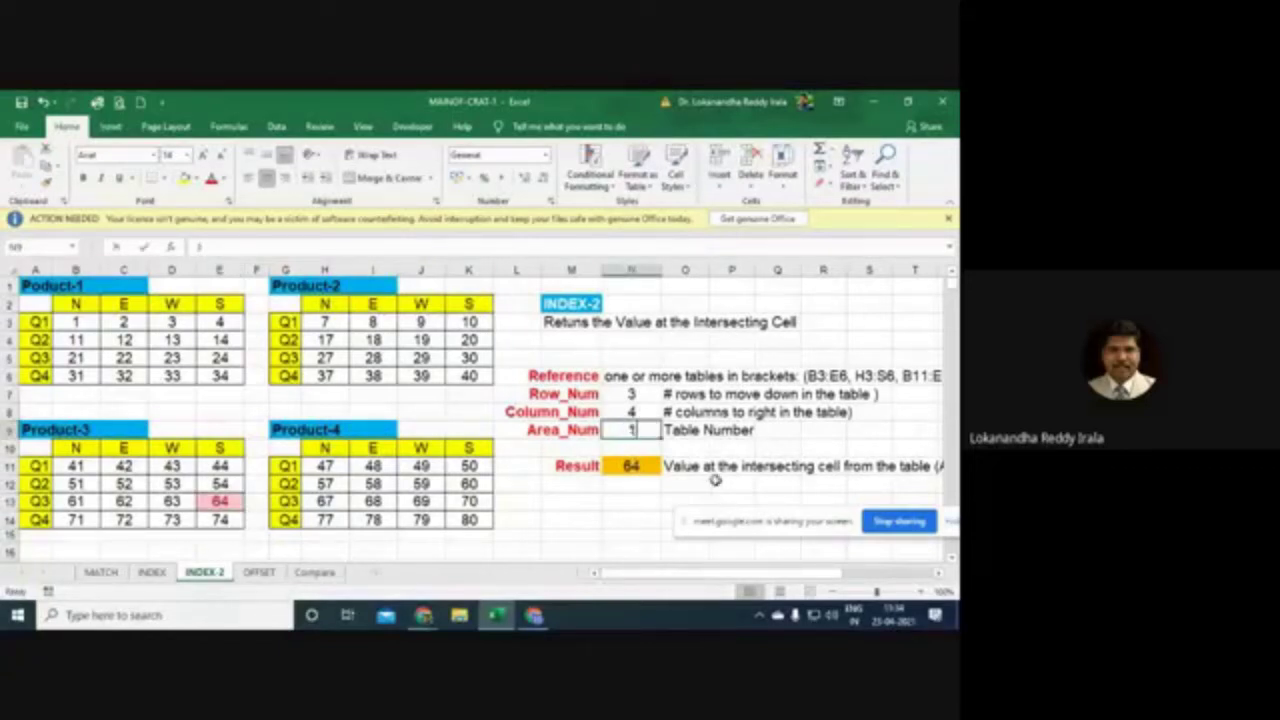
key(Return)
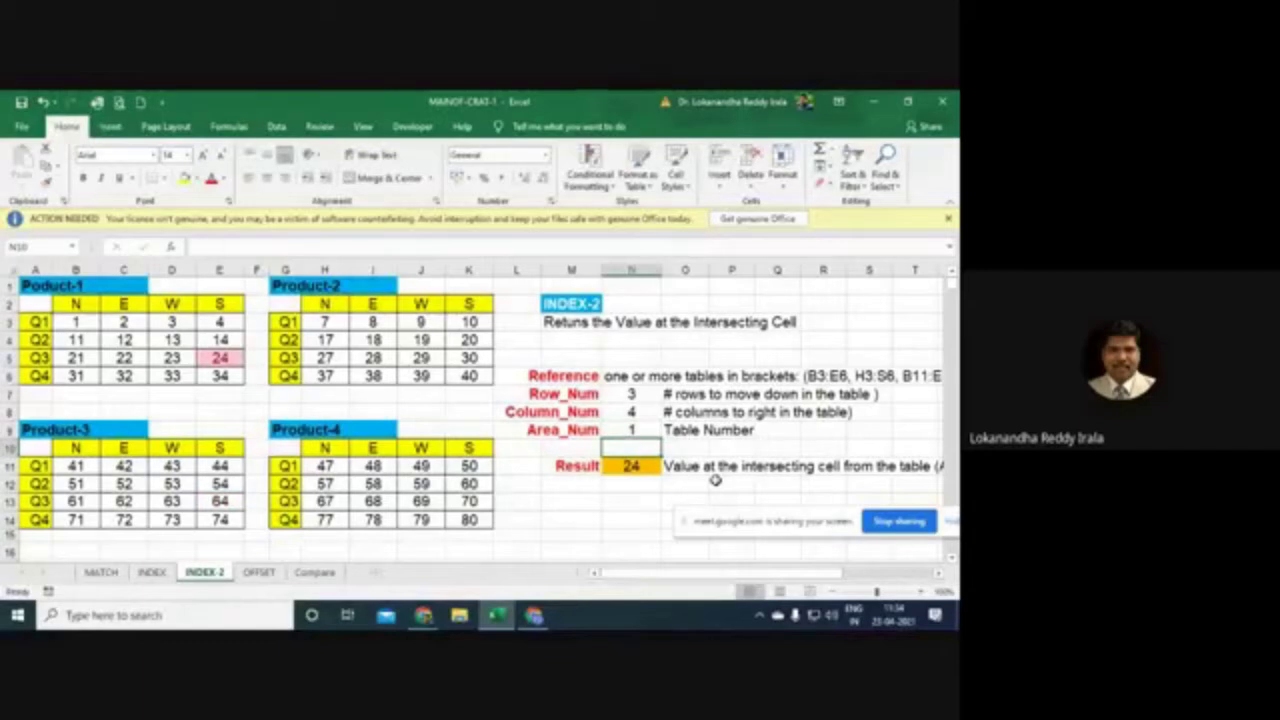
key(Up)
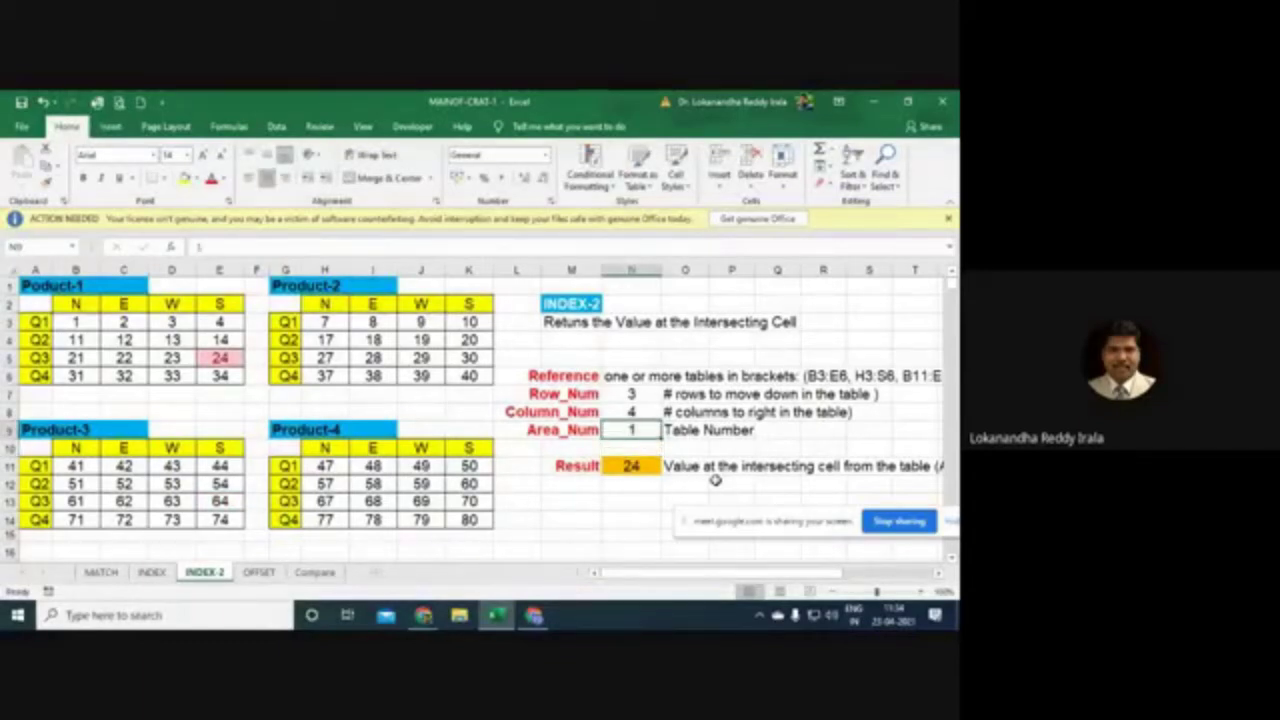
text(2)
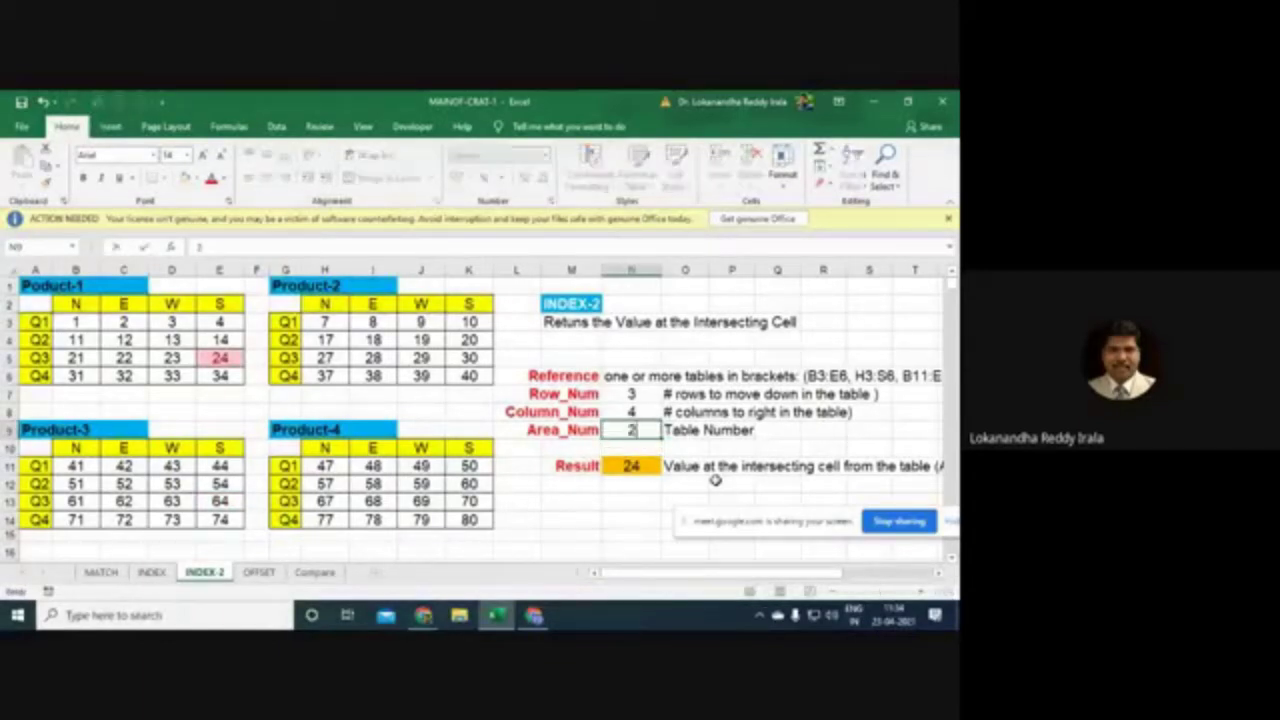
key(Return)
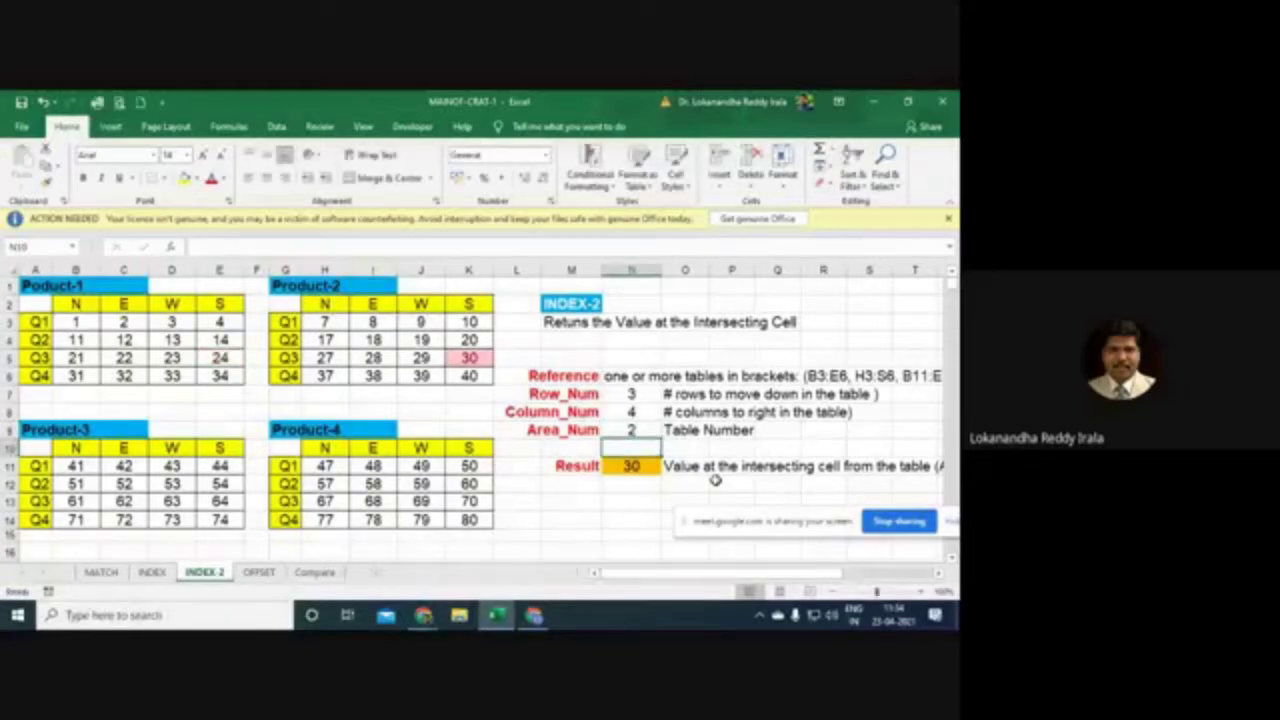
Step: Set Row_Num to 2, Column_Num to 3 and Area_Num to 4, and locate the matching cell J12 in the Product-4 table
click(645, 395)
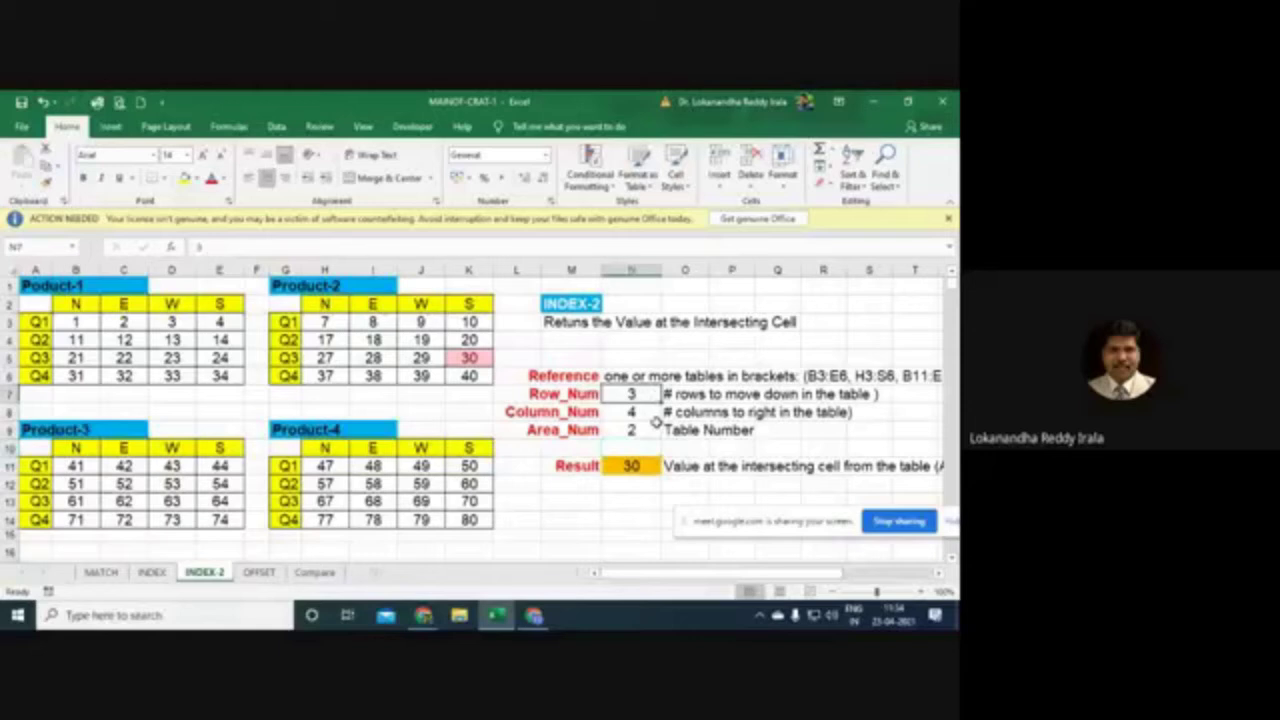
text(2)
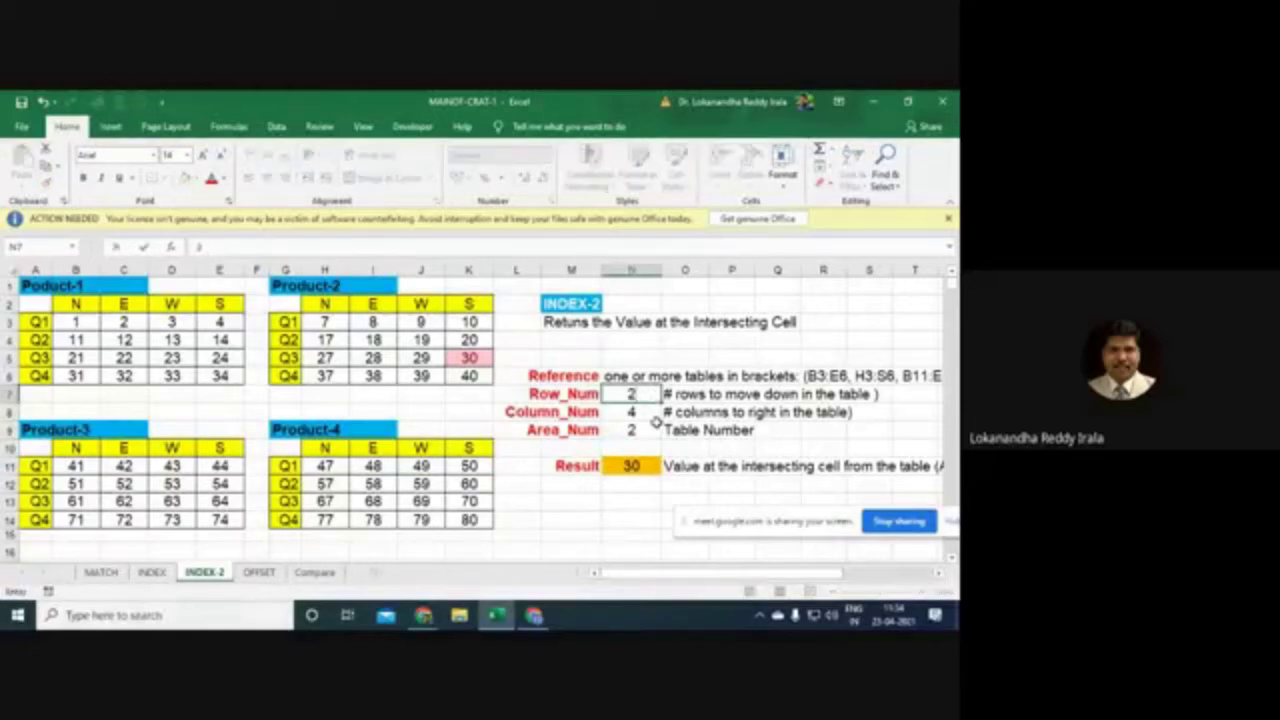
key(Return)
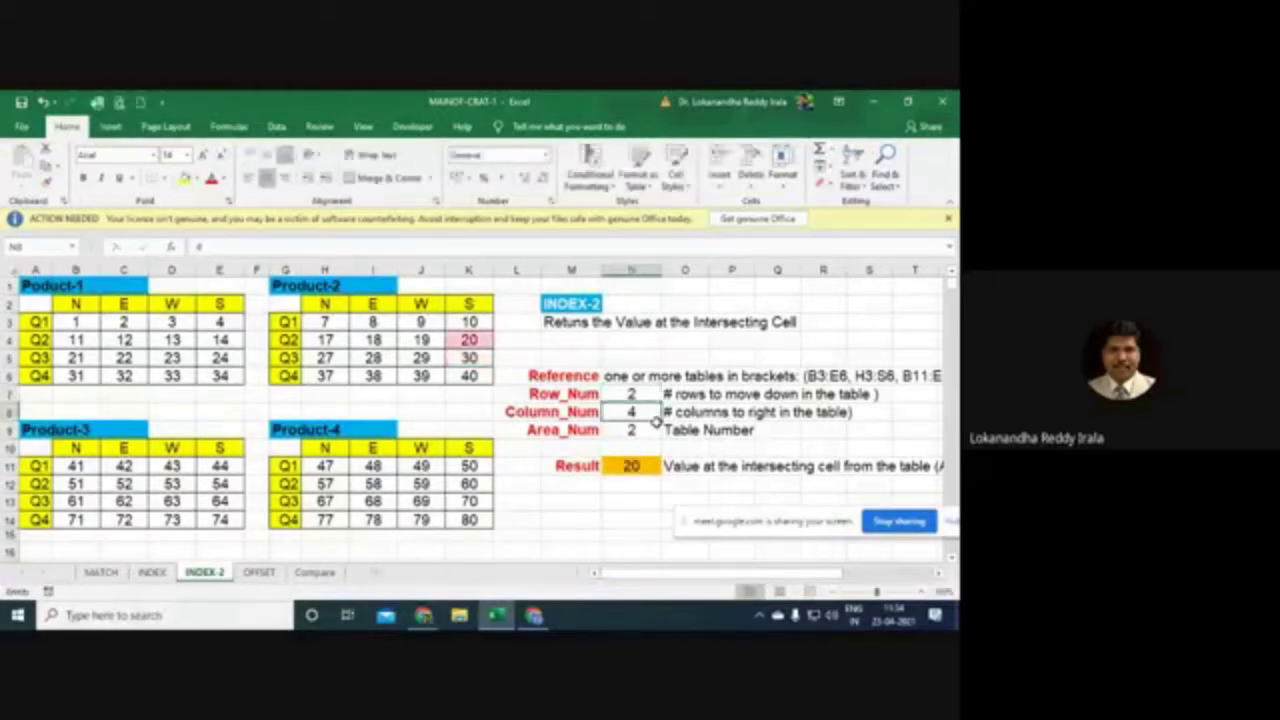
text(3)
key(Return)
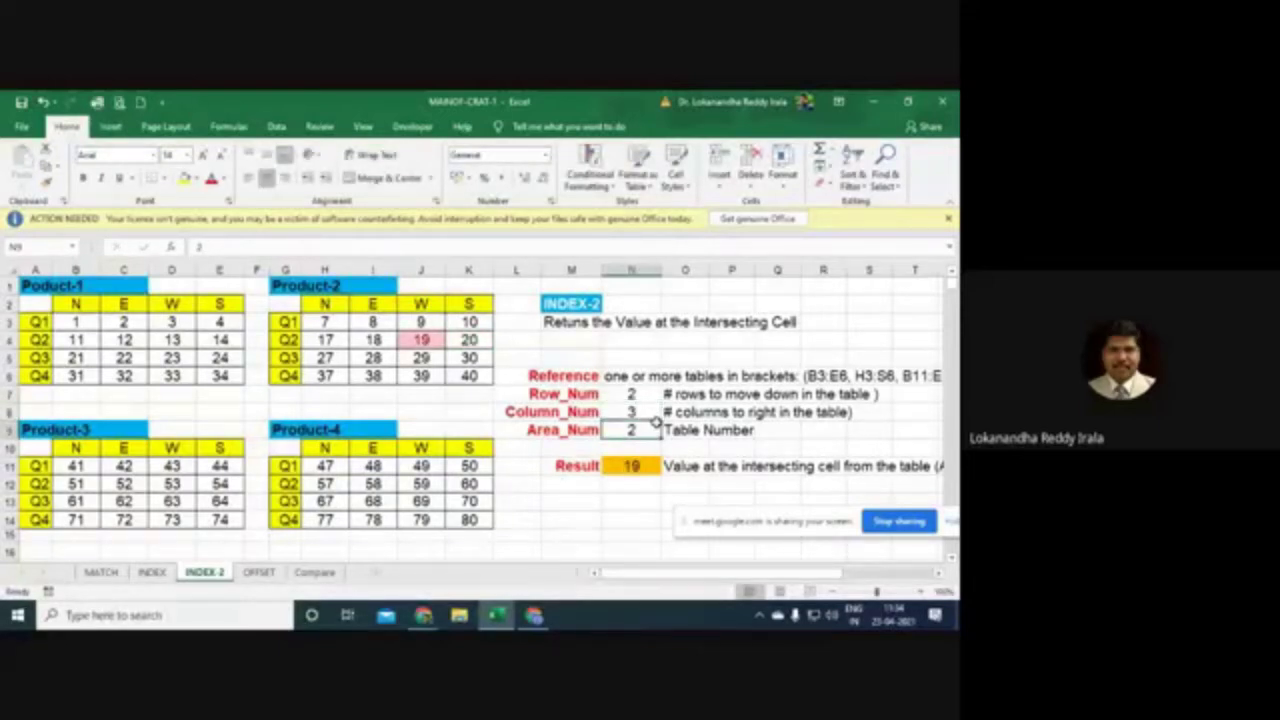
text(4)
key(Return)
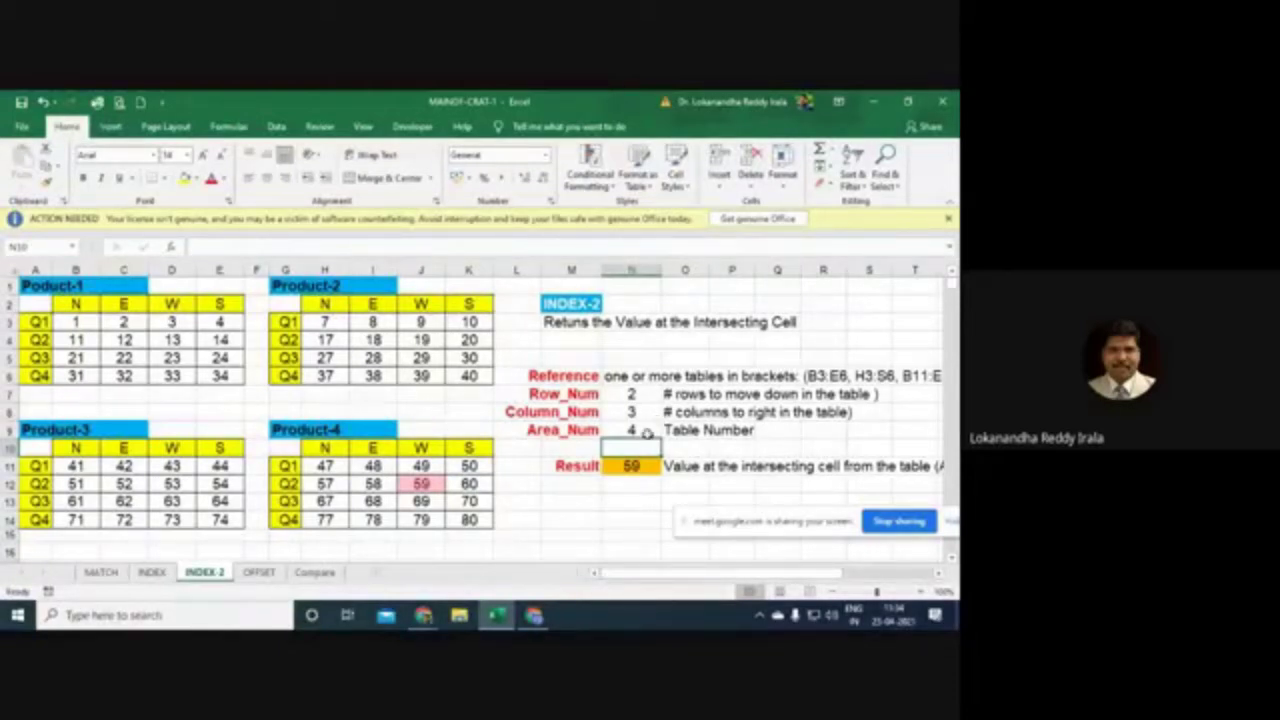
click(647, 431)
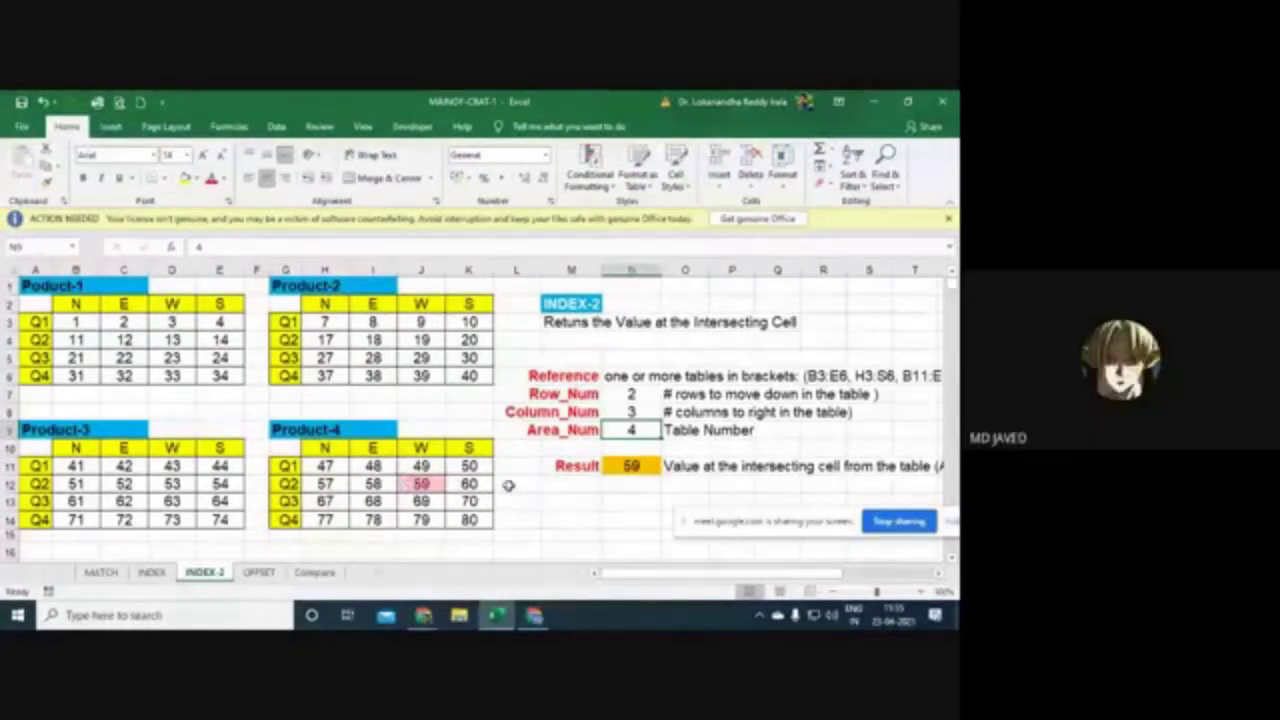
click(422, 484)
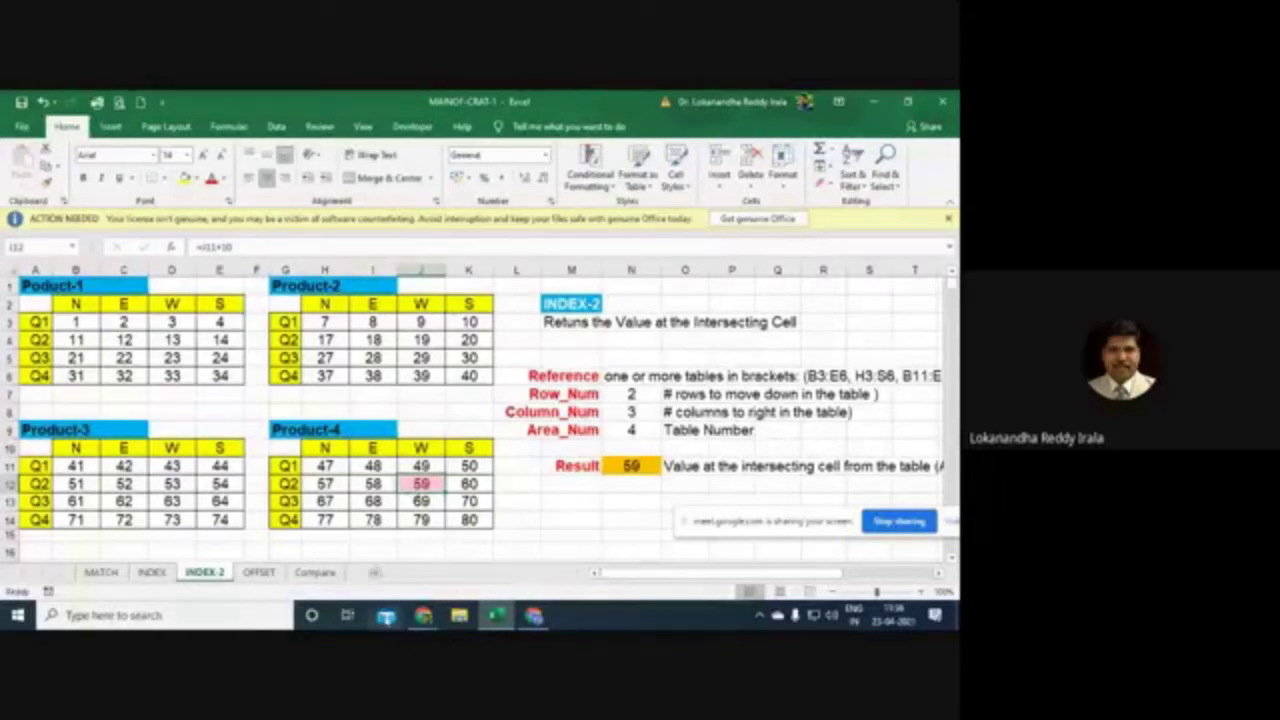
Step: Review the entire-array example on the INDEX sheet, selecting its result range B57:K64 to examine the array formula
click(152, 573)
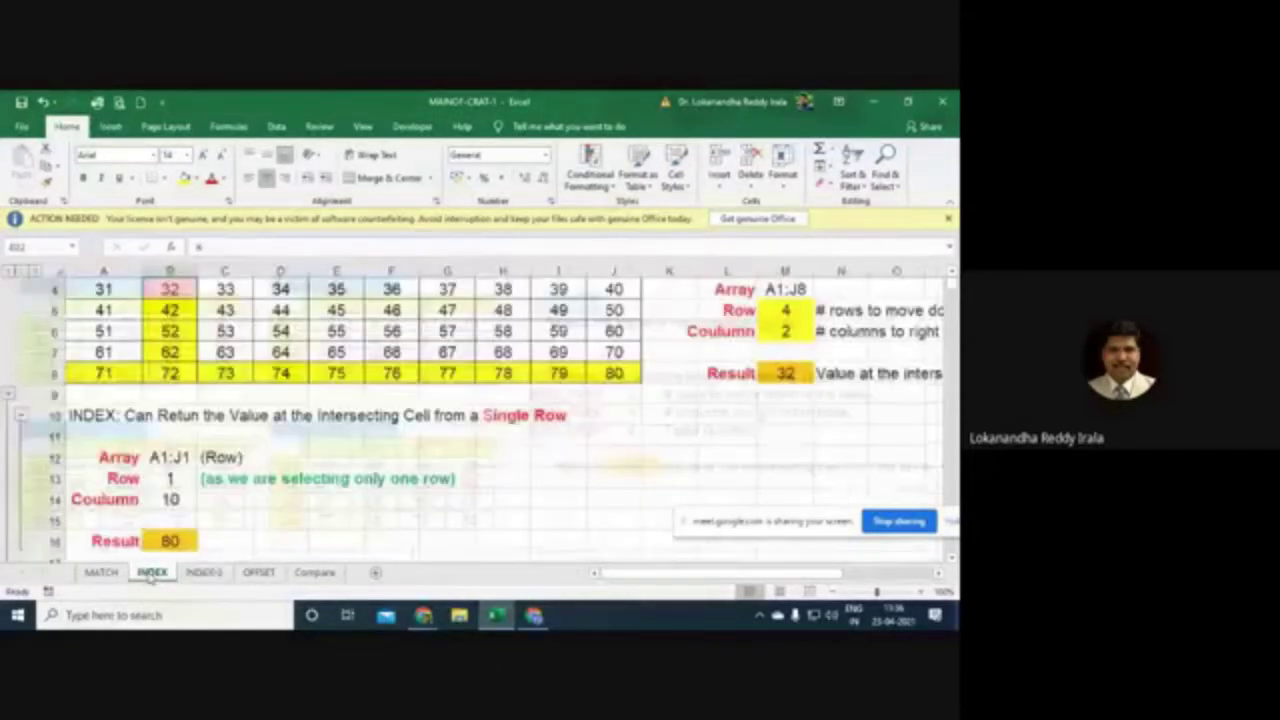
scroll(279, 510, down, 9)
scroll(280, 512, down, 8)
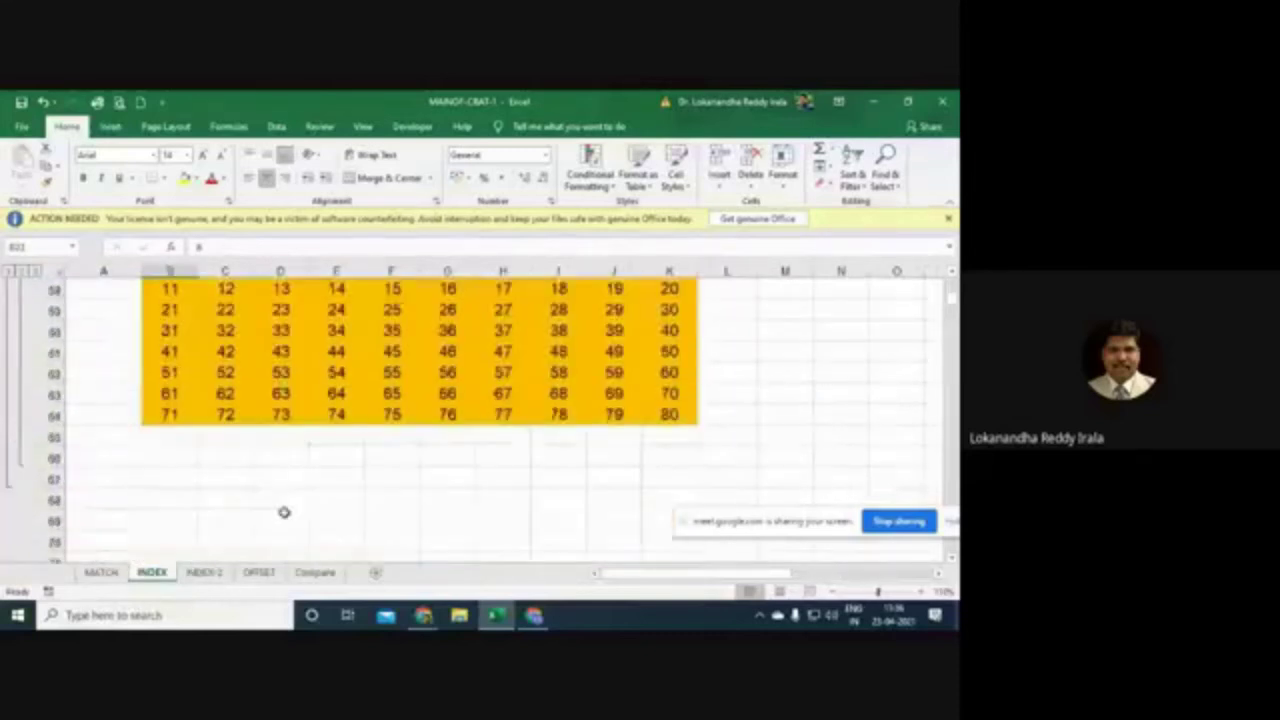
scroll(280, 512, up, 2)
scroll(157, 468, down, 1)
drag(171, 391, 670, 434)
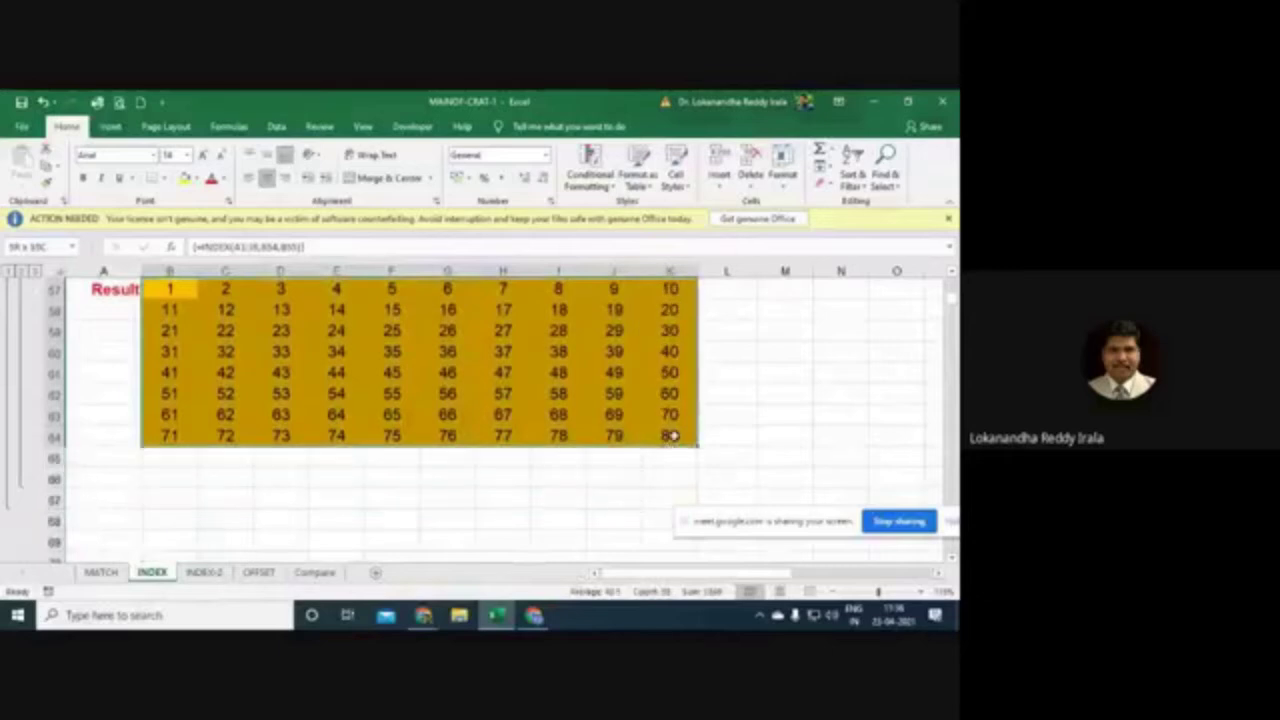
scroll(490, 449, up, 2)
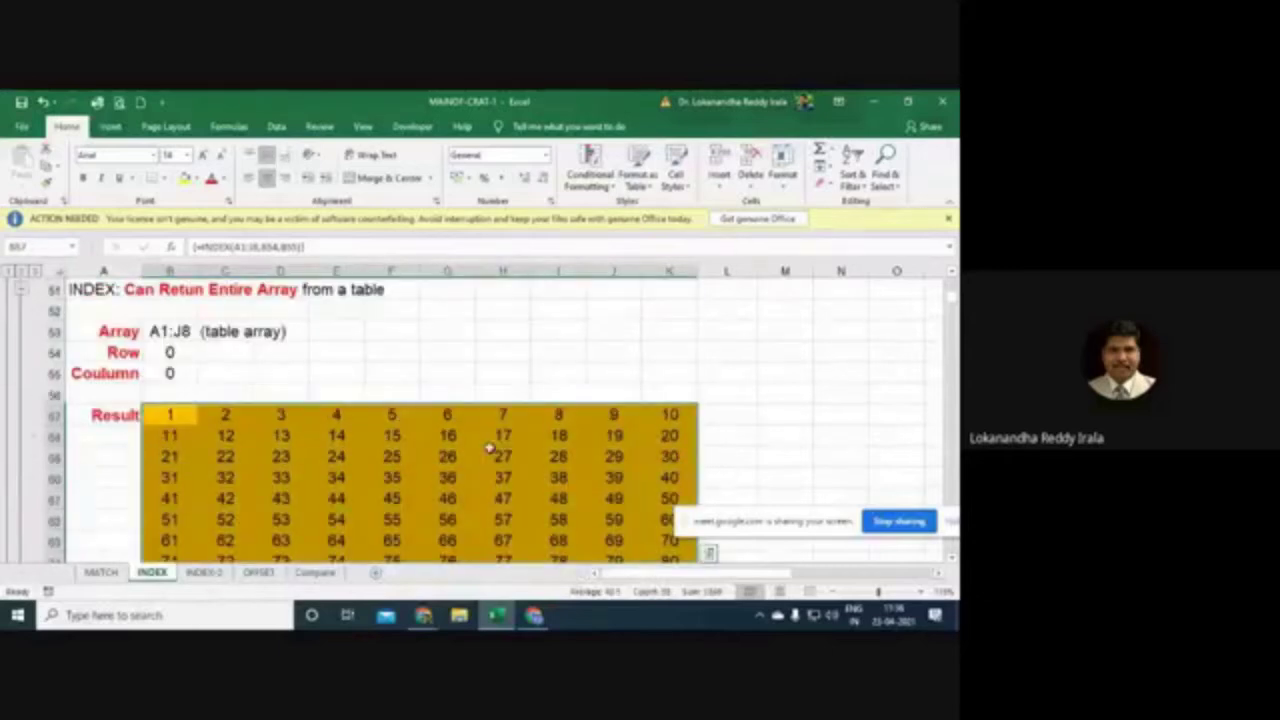
click(170, 456)
drag(163, 420, 660, 514)
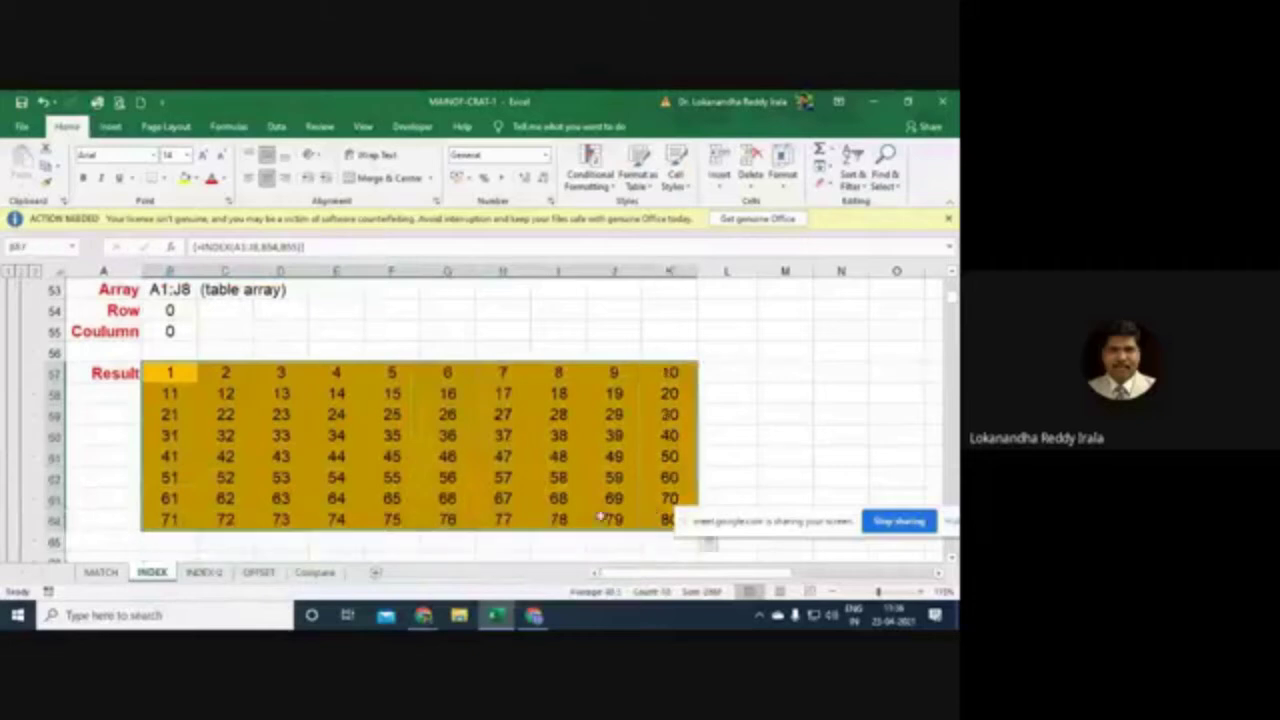
click(213, 378)
mouse_move(170, 372)
mouse_down()
mouse_move(423, 486)
mouse_move(585, 535)
mouse_move(645, 518)
mouse_up()
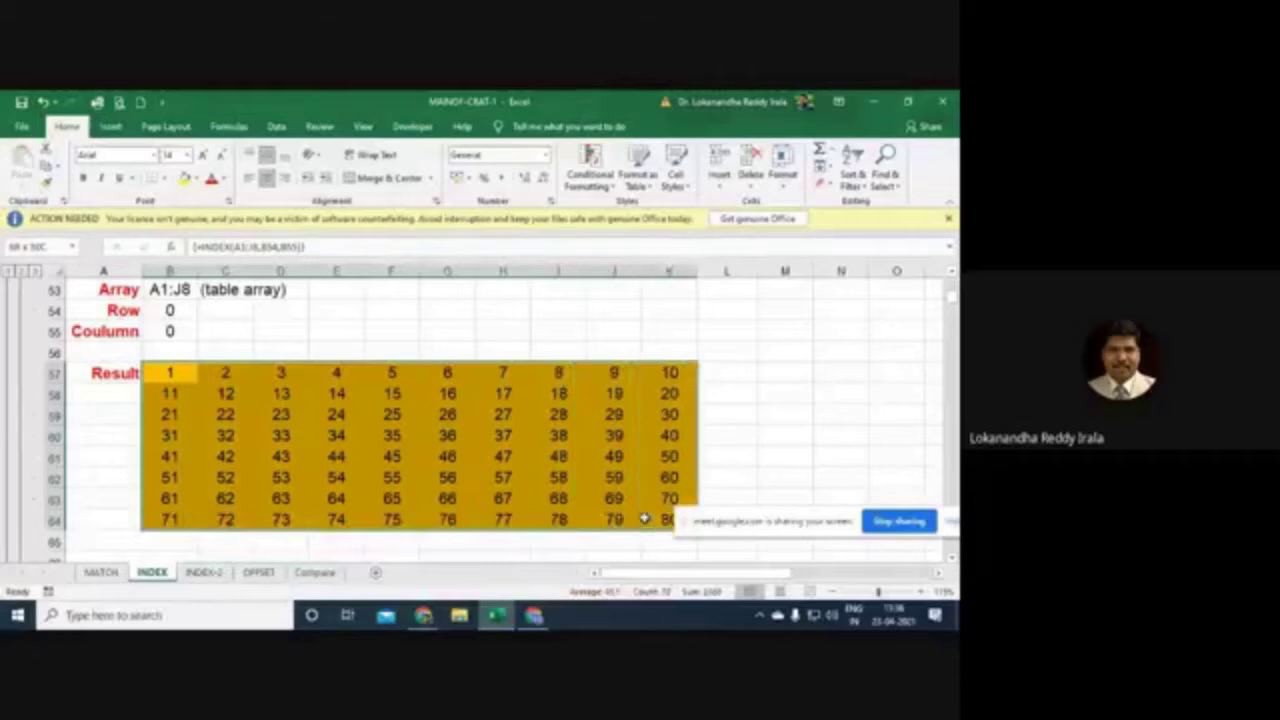
Step: Look over the OFFSET sheet's arguments and its Formula Result cell I15, and return to the INDEX sheet
click(258, 572)
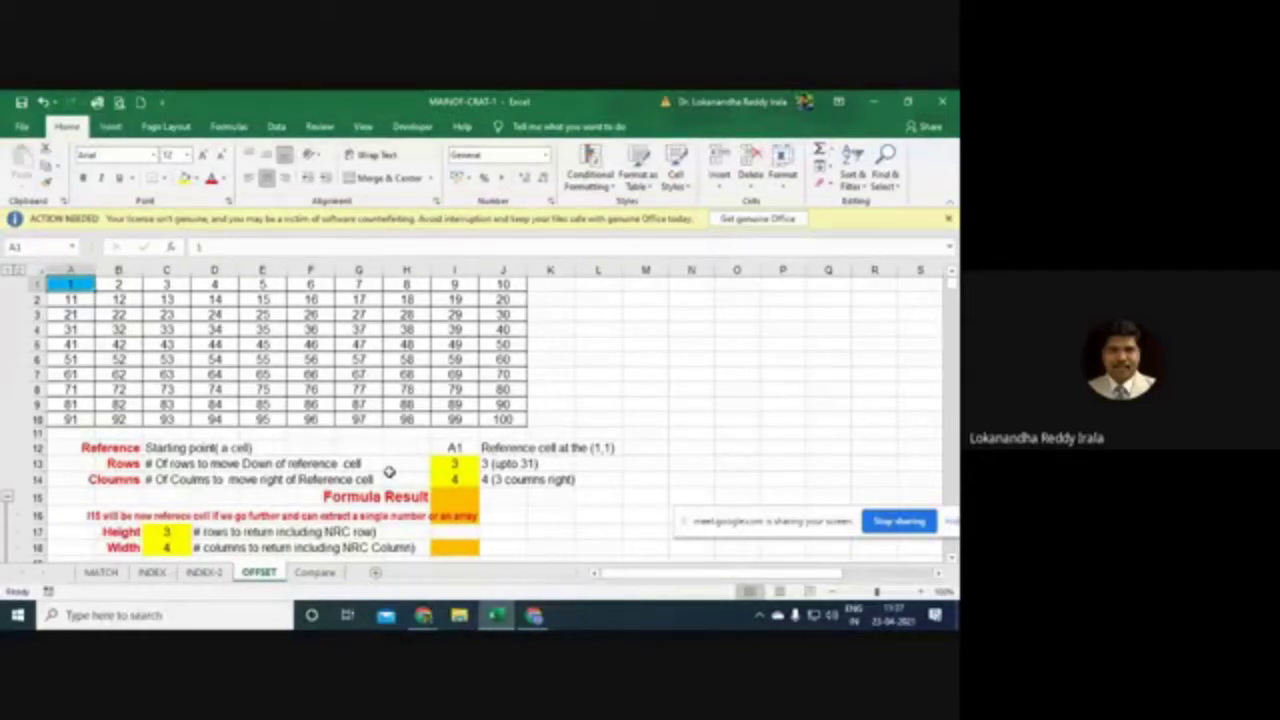
click(441, 498)
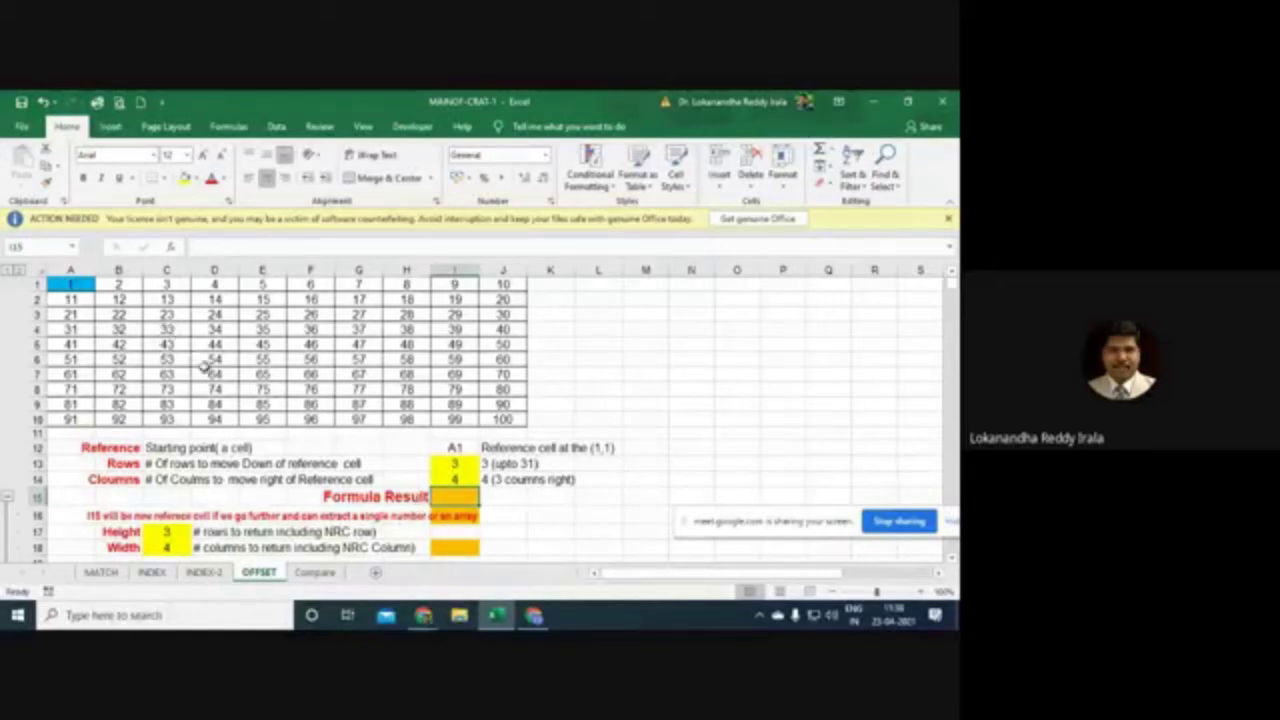
click(152, 572)
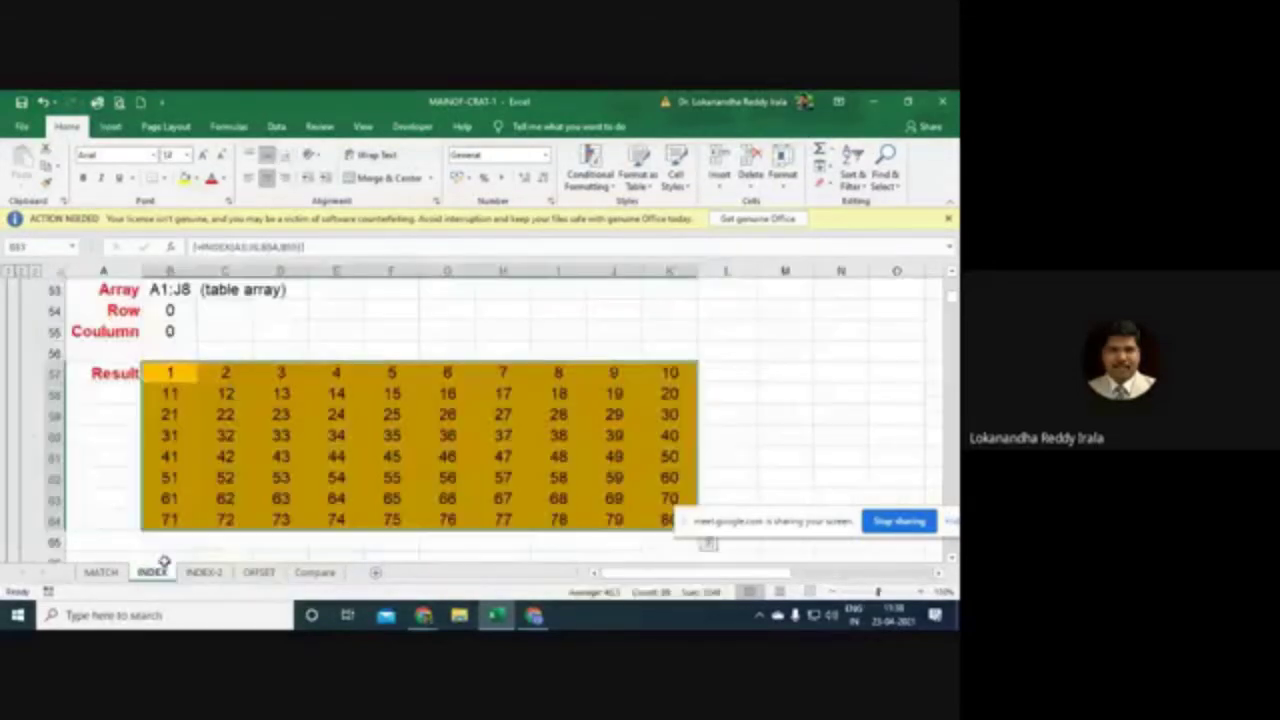
Step: Review the first INDEX example's Array, Row and Column arguments in M4:M6 and the formula in its Result cell
scroll(848, 395, down, 2)
scroll(848, 395, up, 12)
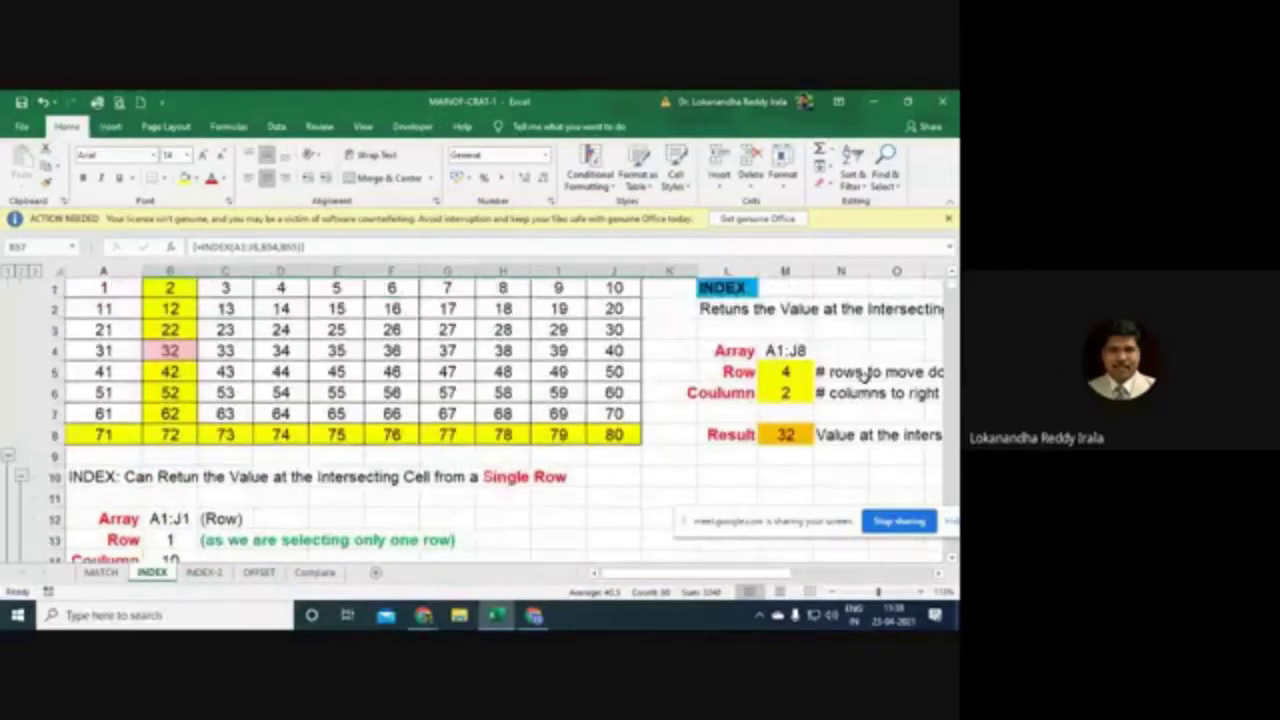
click(784, 355)
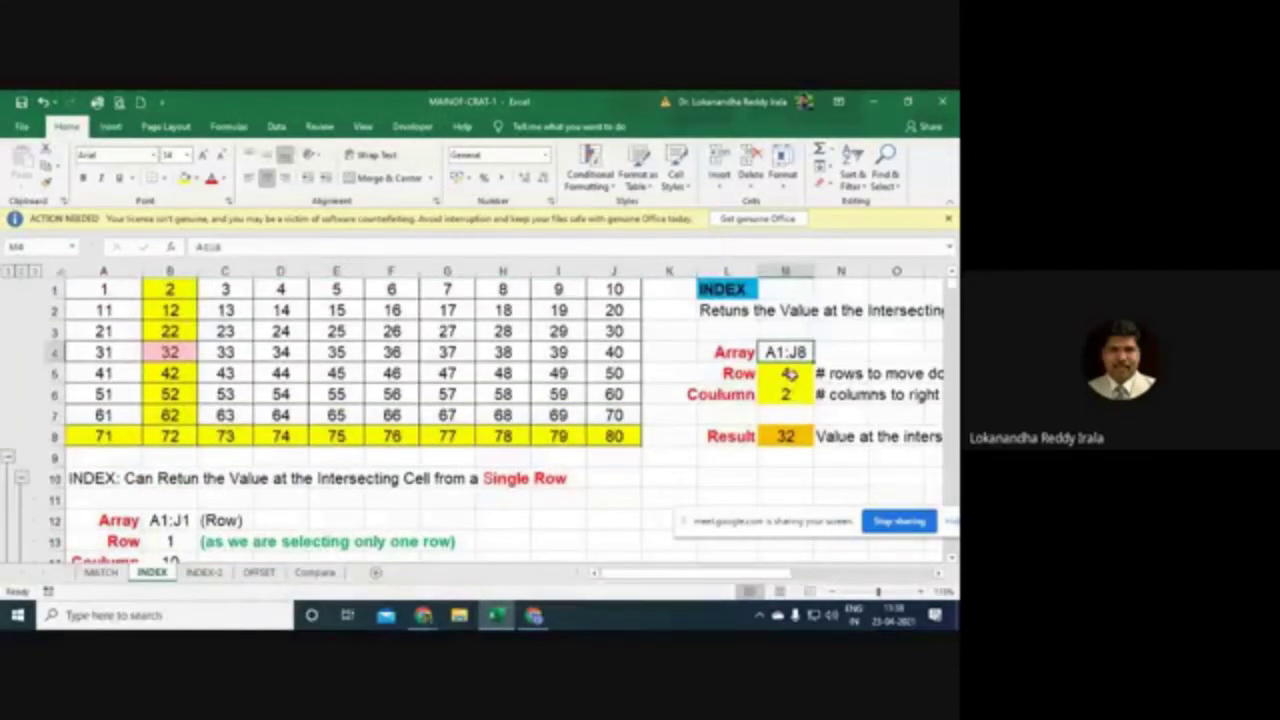
click(787, 375)
click(789, 394)
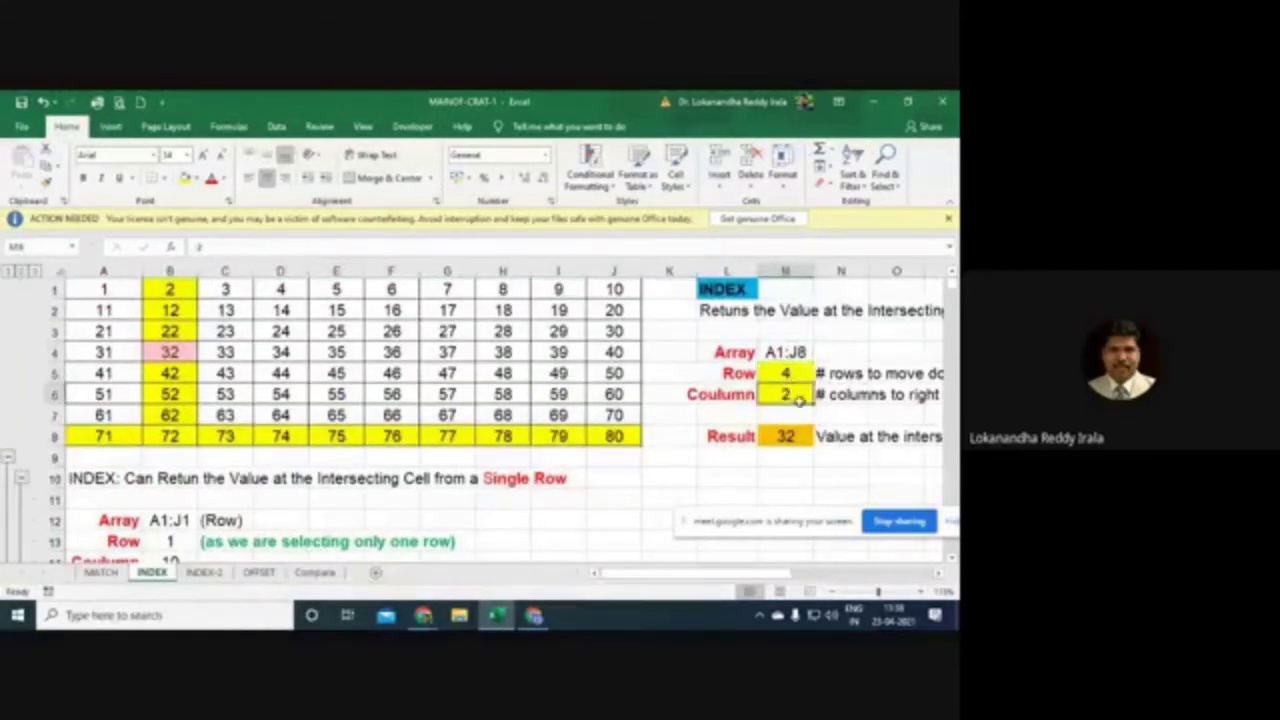
click(787, 436)
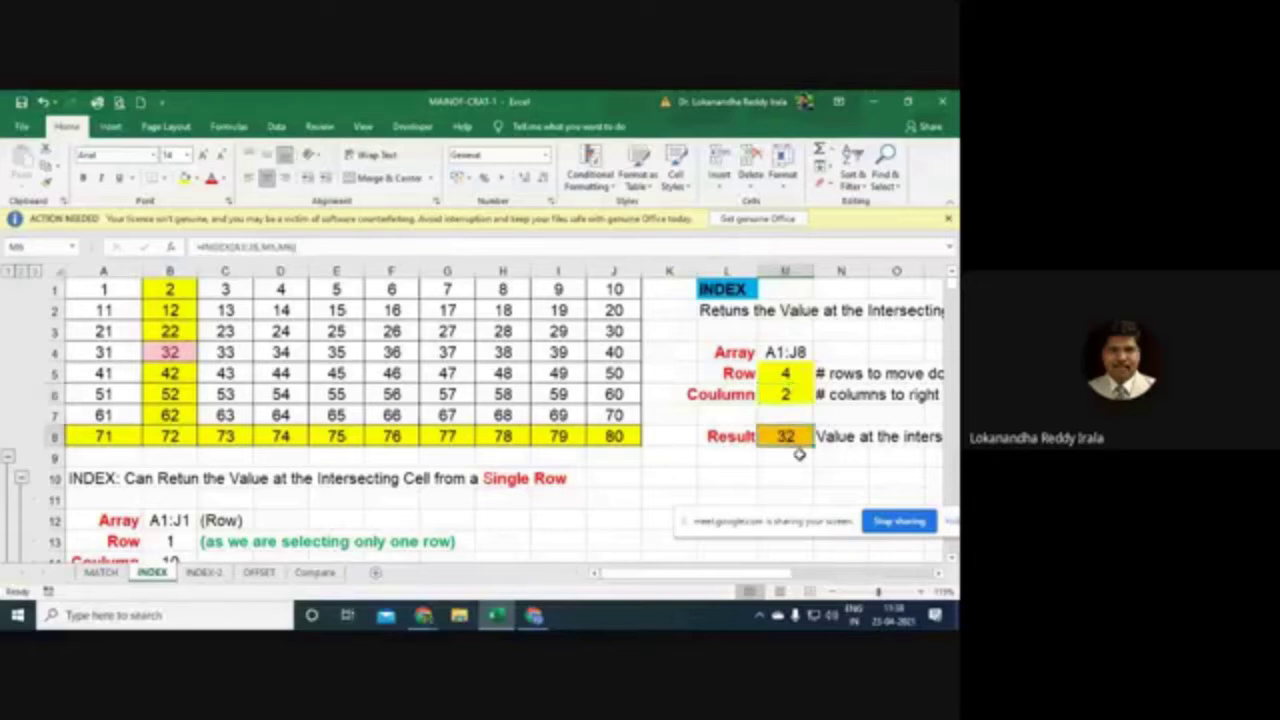
Step: Examine the number table A1:J10 on the OFFSET sheet and its starting reference cell A1
click(259, 573)
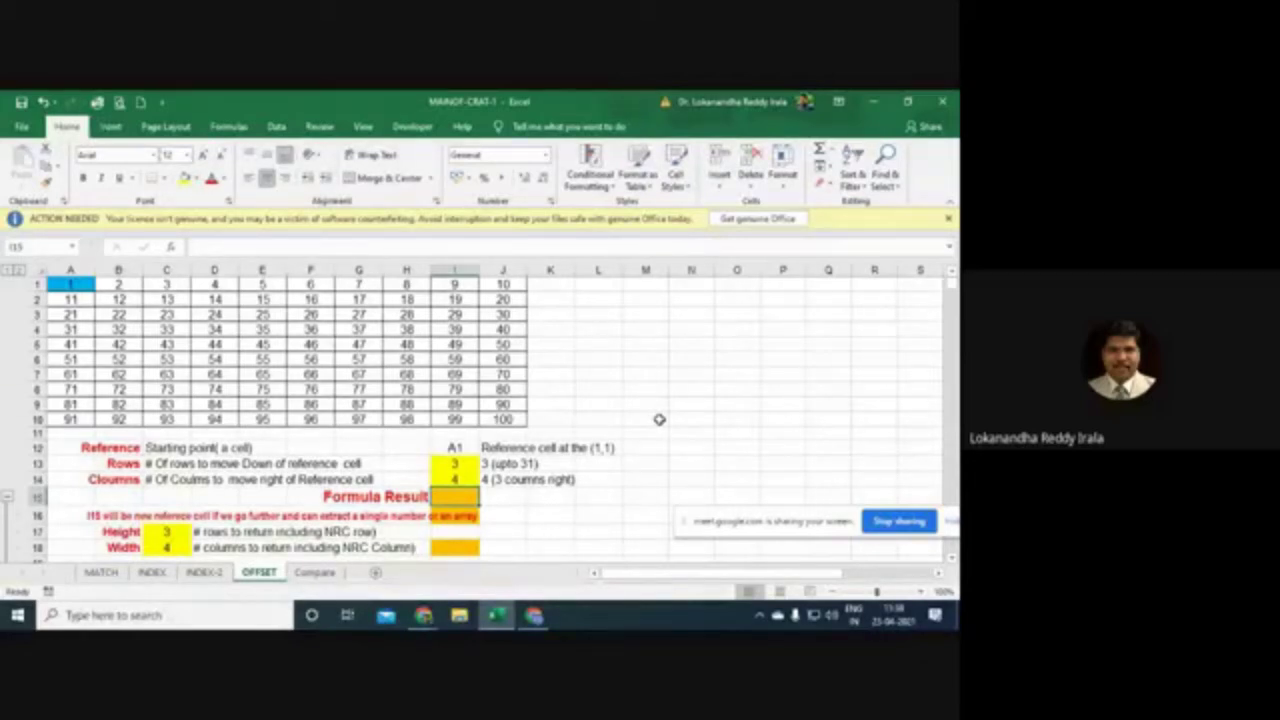
drag(86, 289, 510, 421)
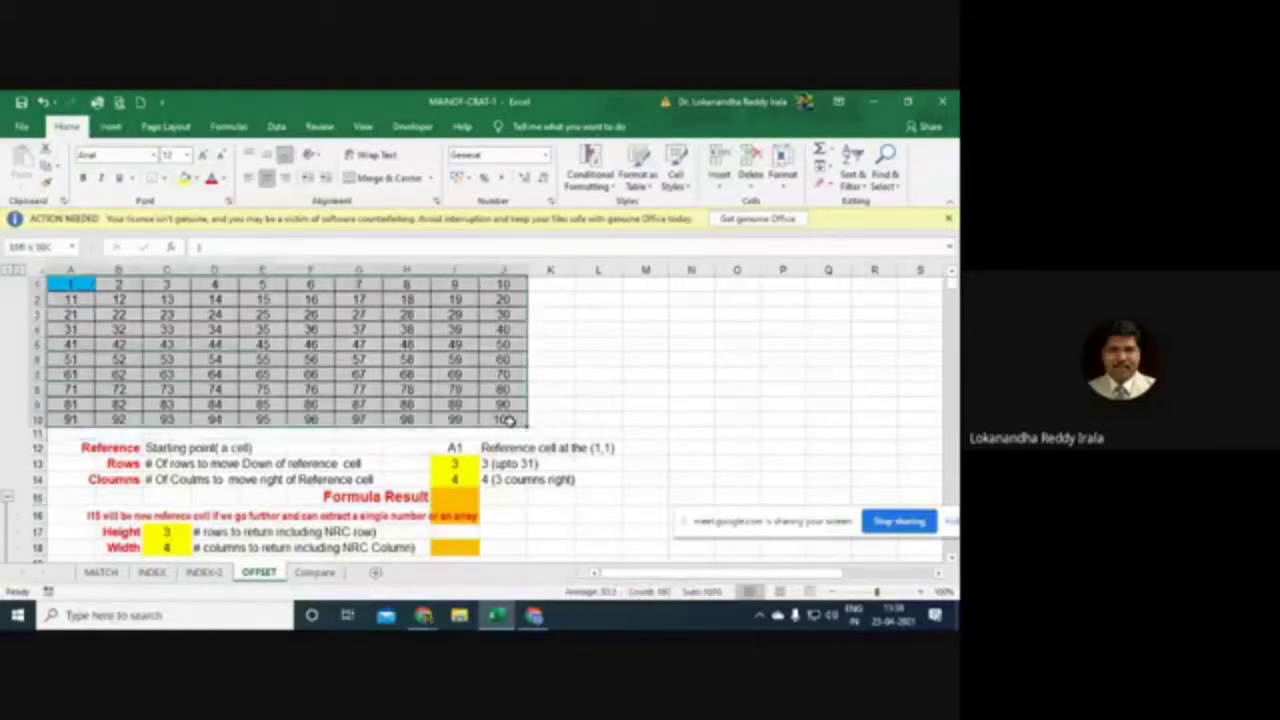
click(325, 336)
drag(79, 286, 505, 420)
click(503, 419)
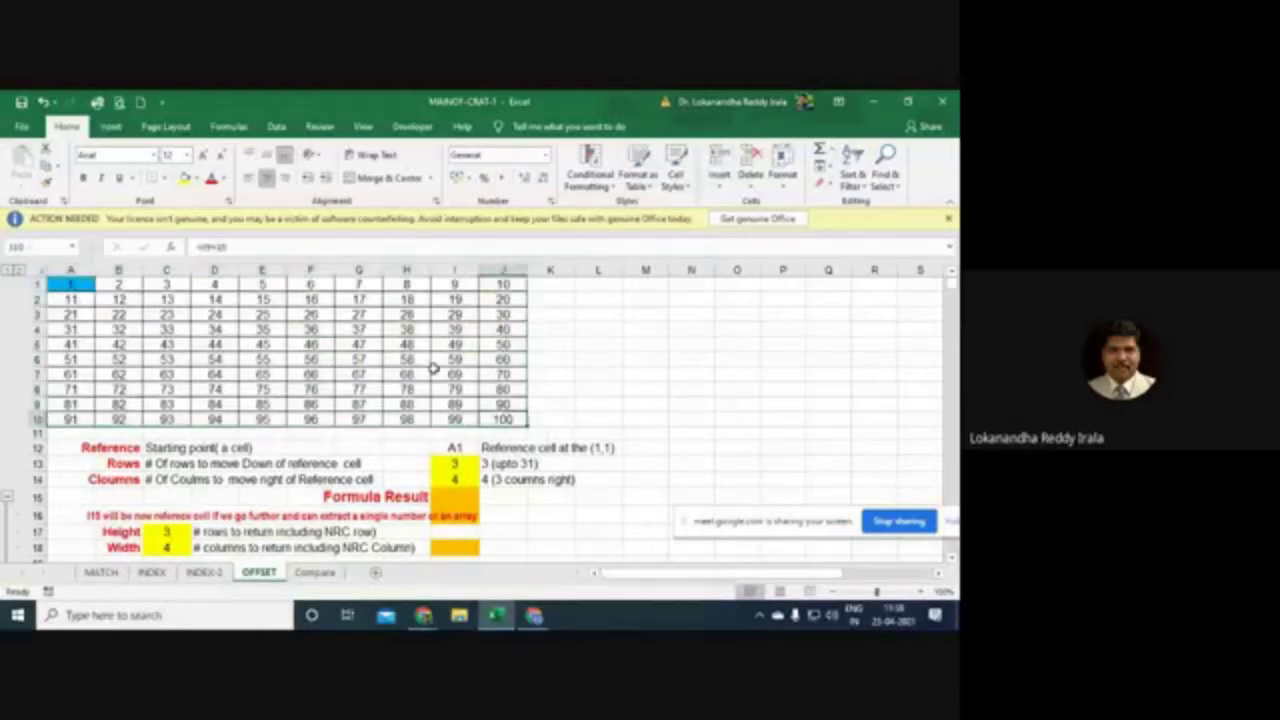
click(86, 285)
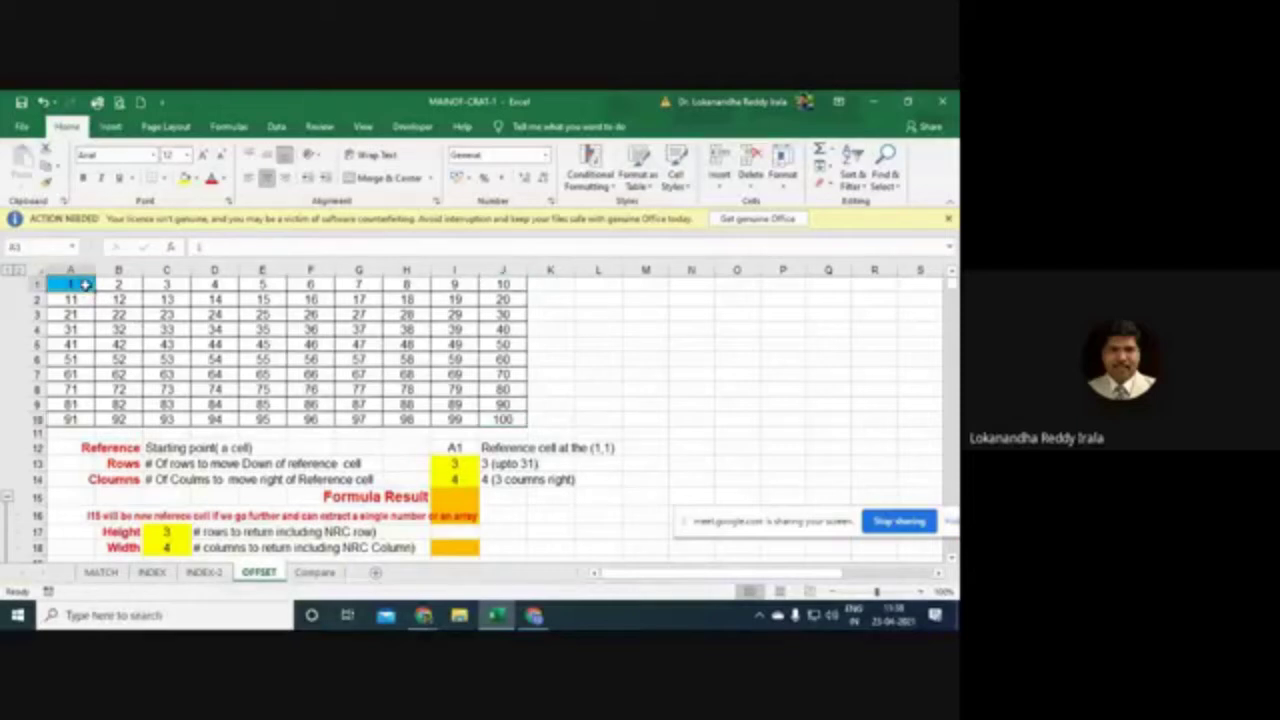
click(86, 316)
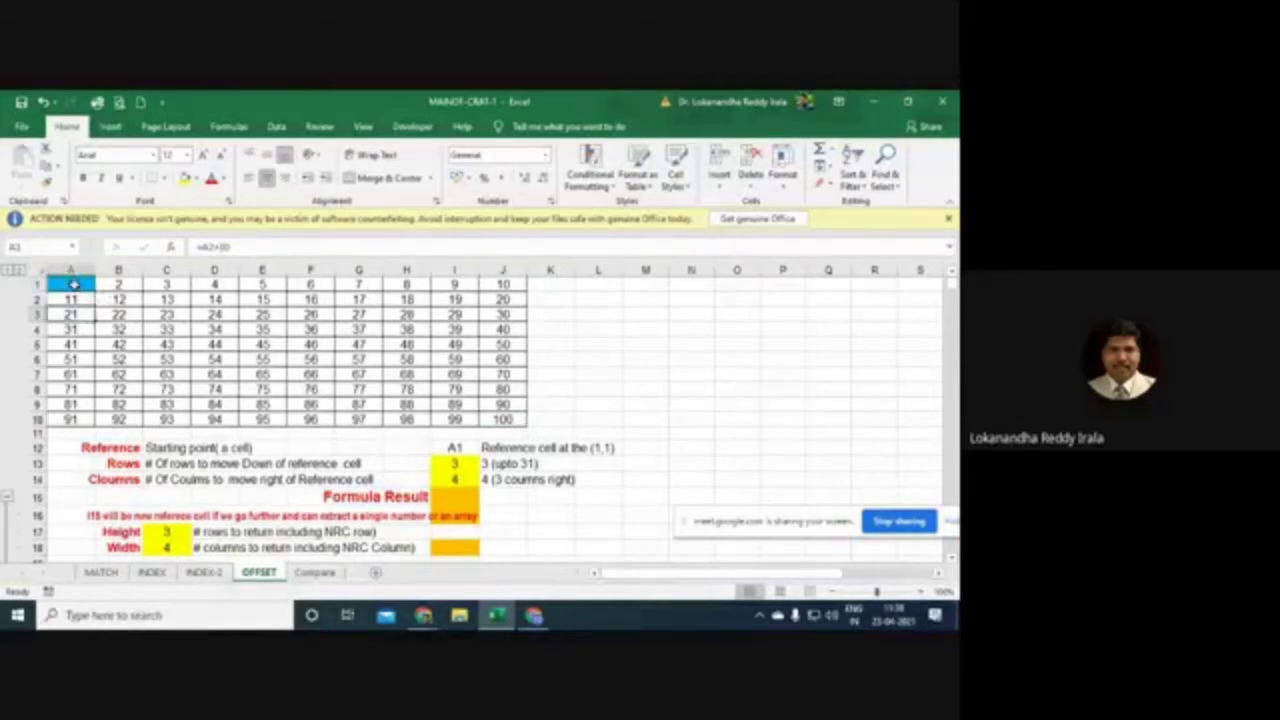
click(73, 285)
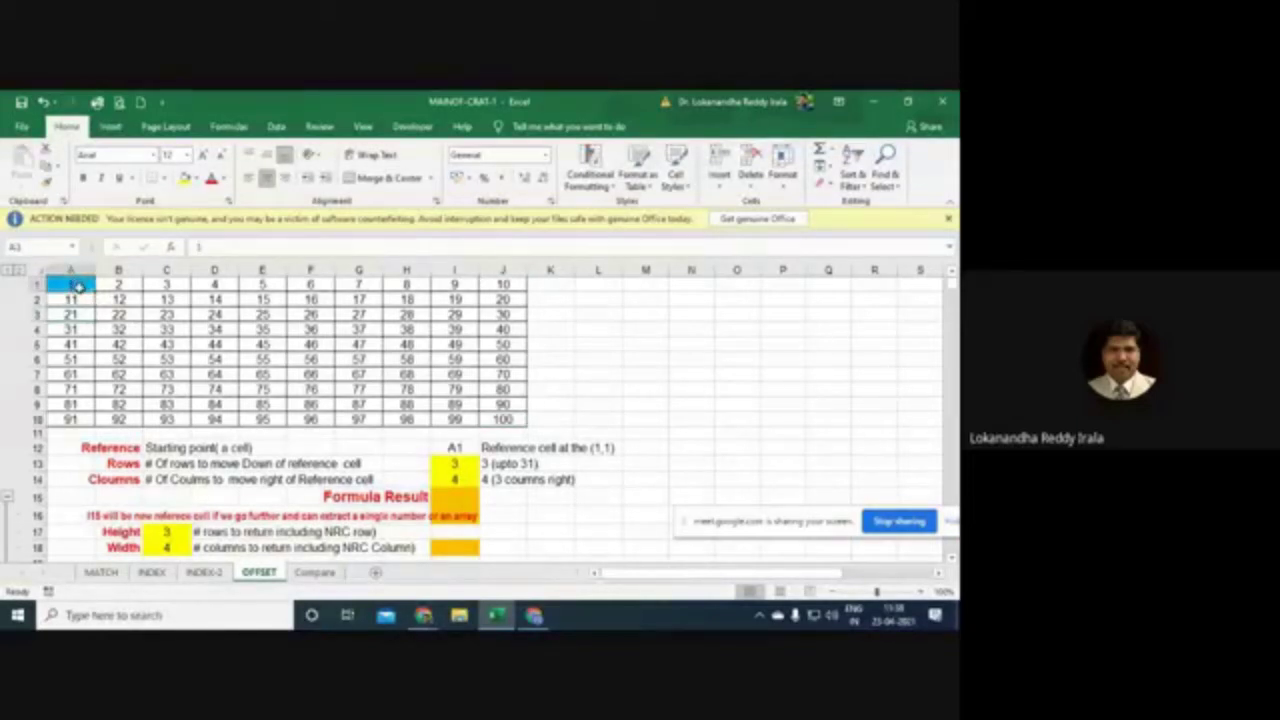
Step: Enter =OFFSET(A1,I13,I14) in the Formula Result cell I15, reviewing its reference, rows and cols in the Function Arguments dialog
click(446, 497)
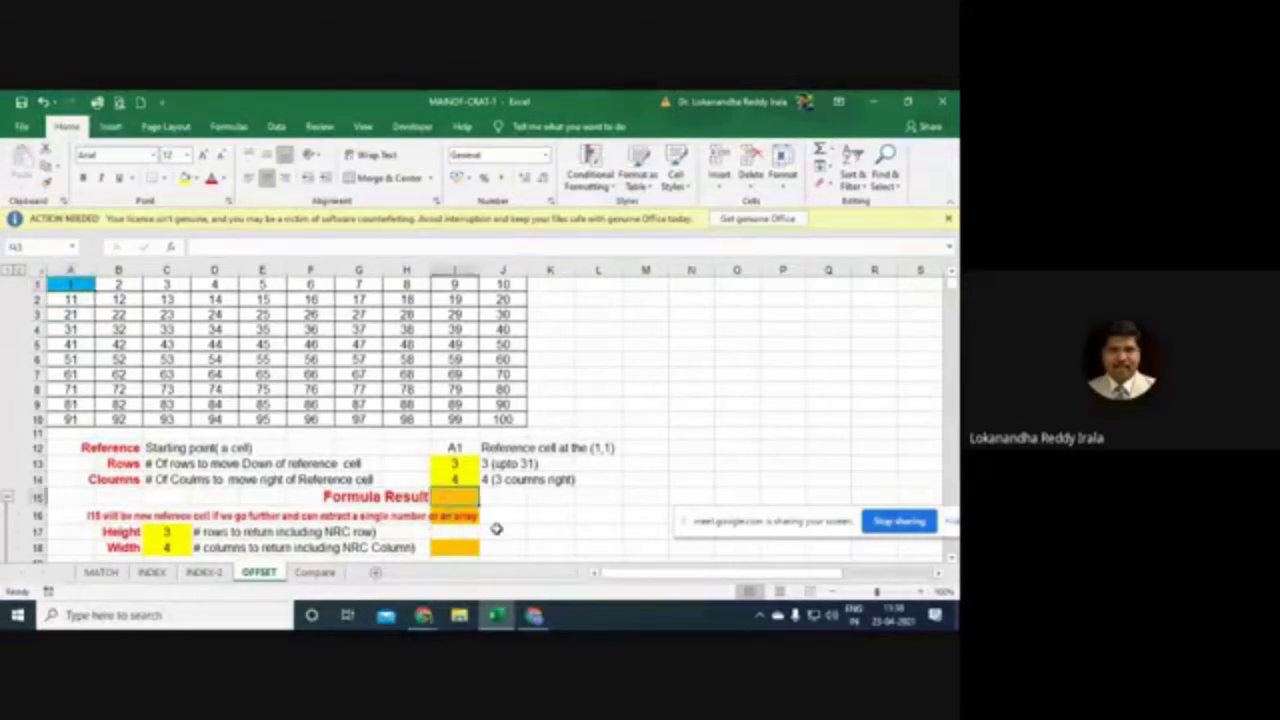
text(=OF)
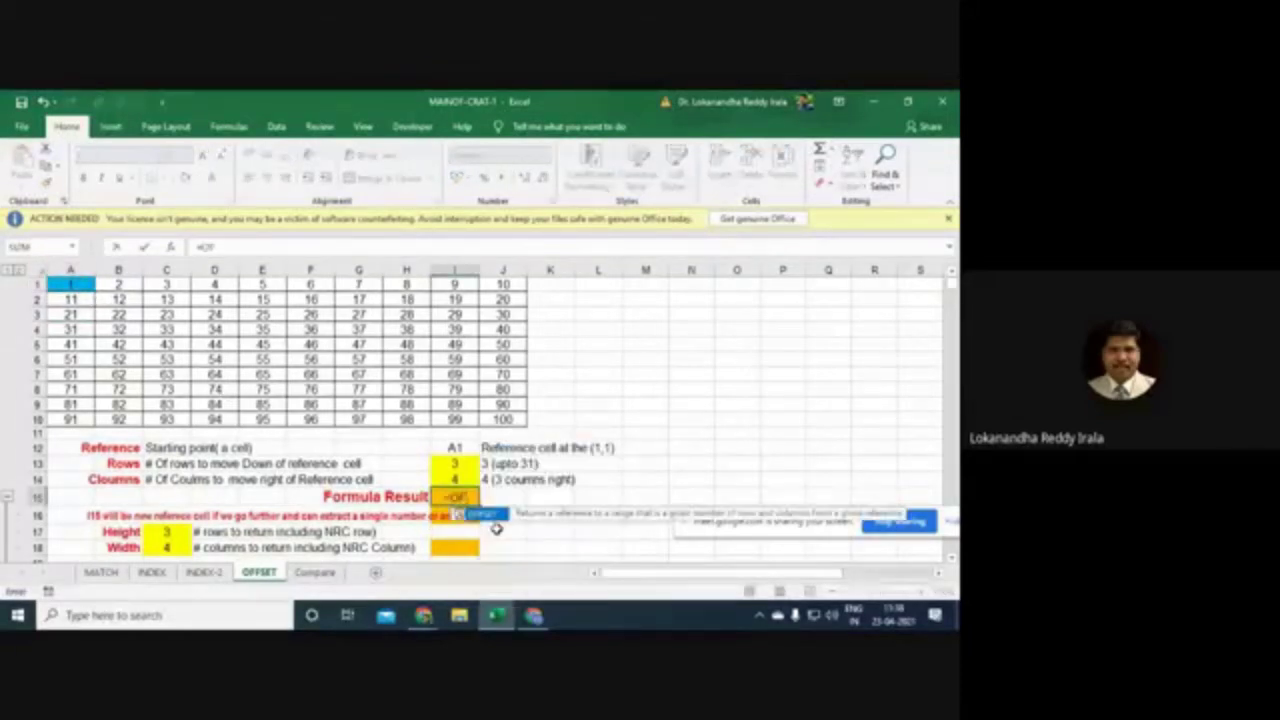
text(FSET()
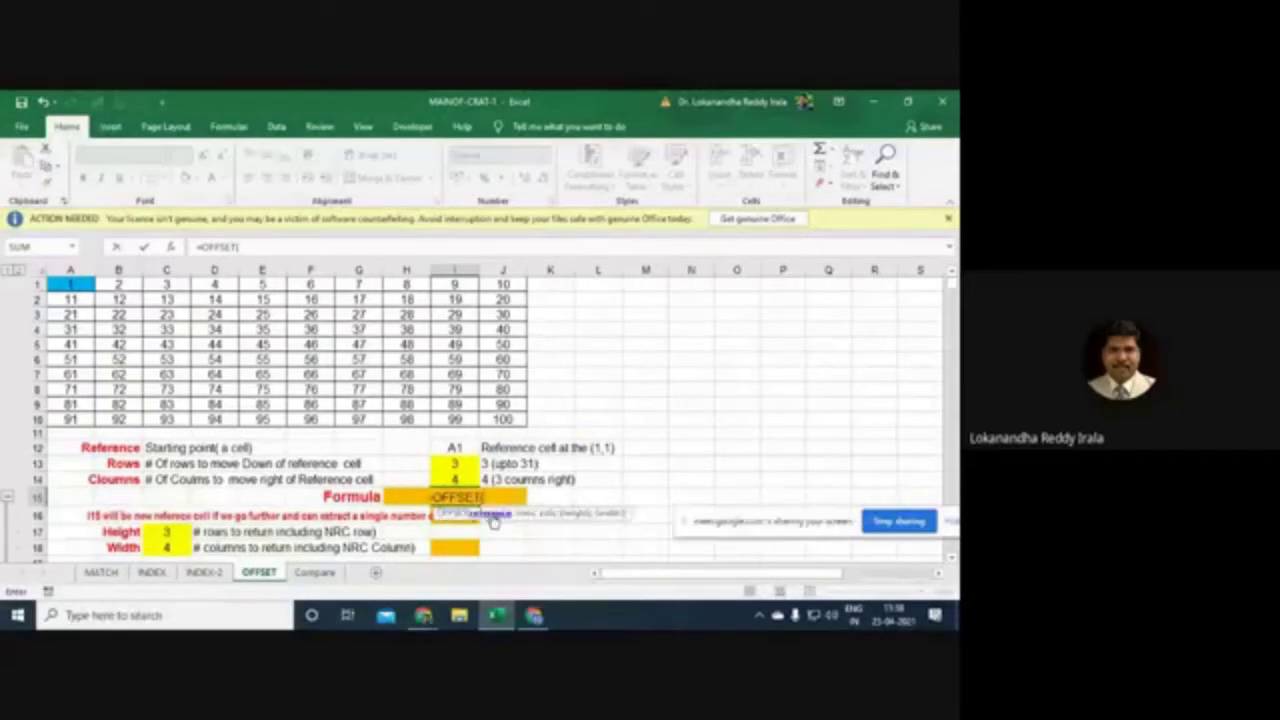
click(72, 285)
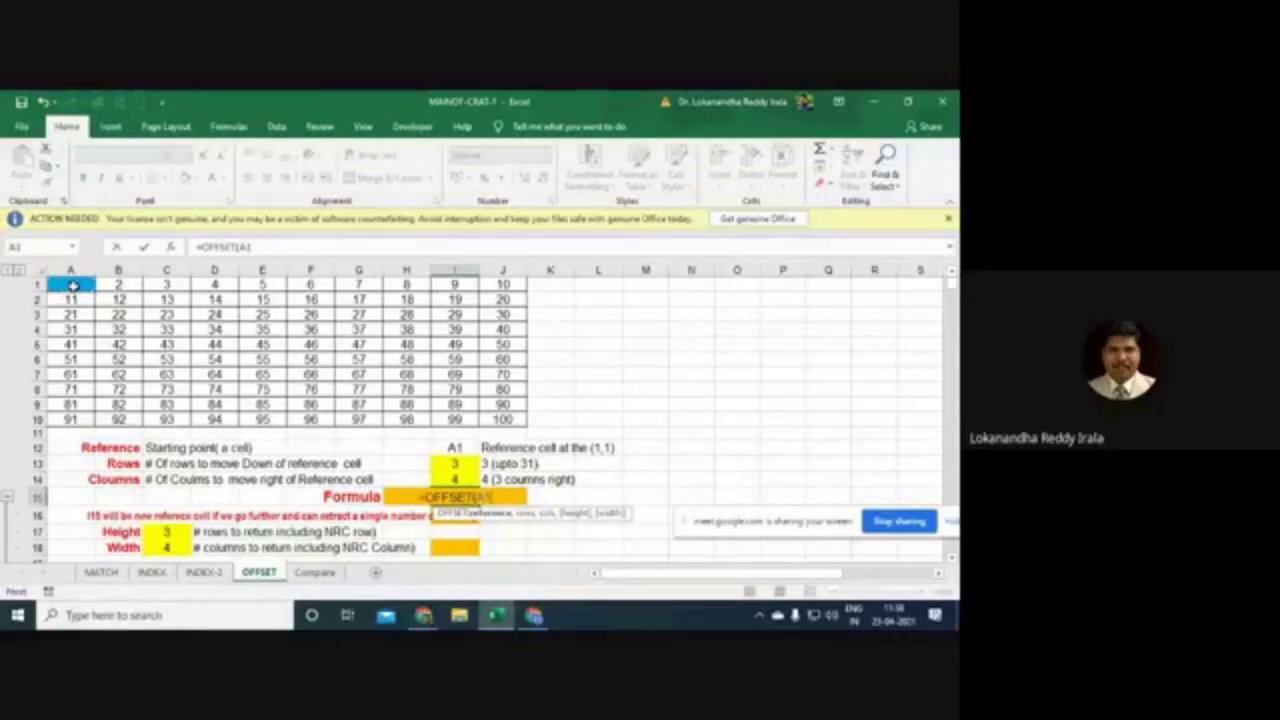
text(,)
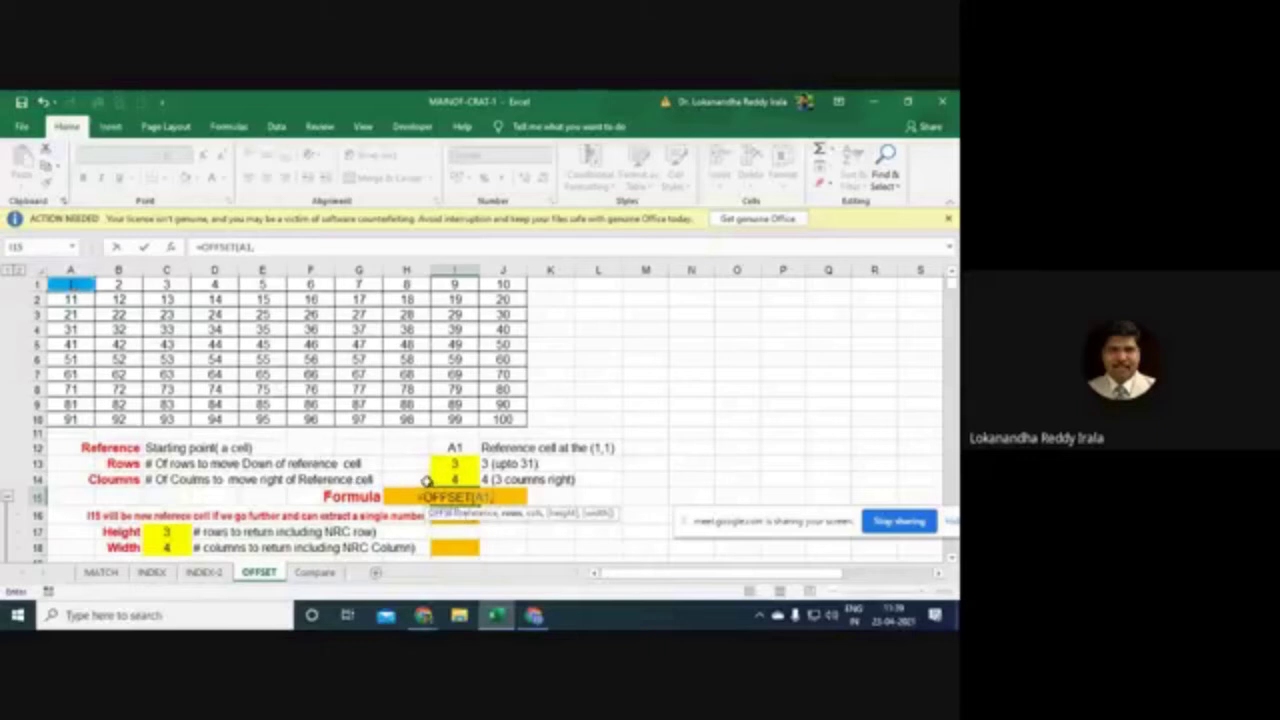
click(455, 464)
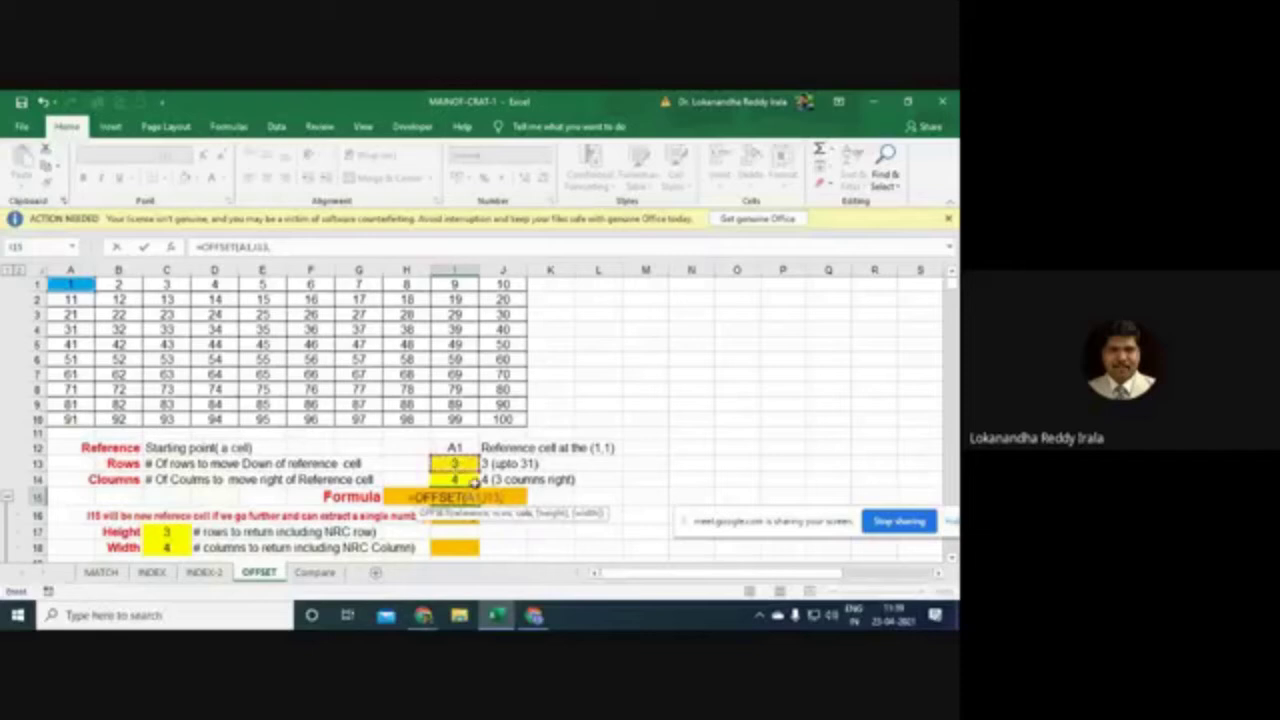
click(474, 481)
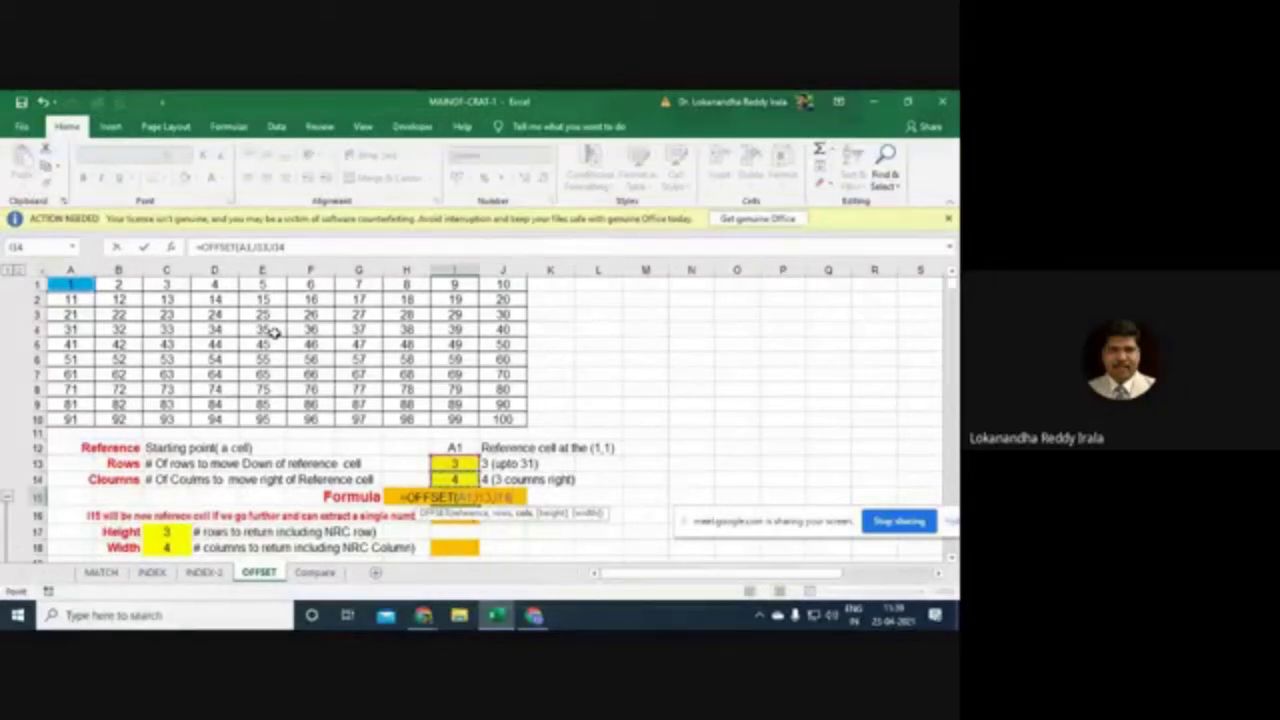
click(170, 250)
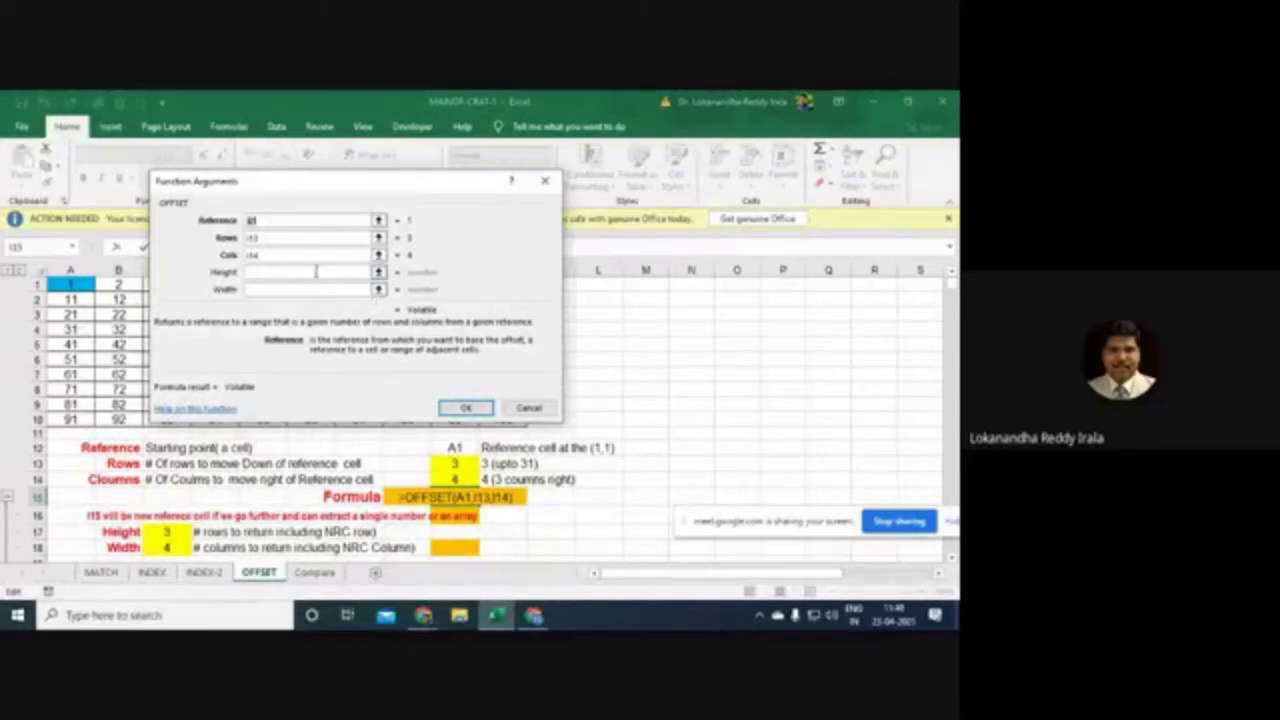
click(466, 408)
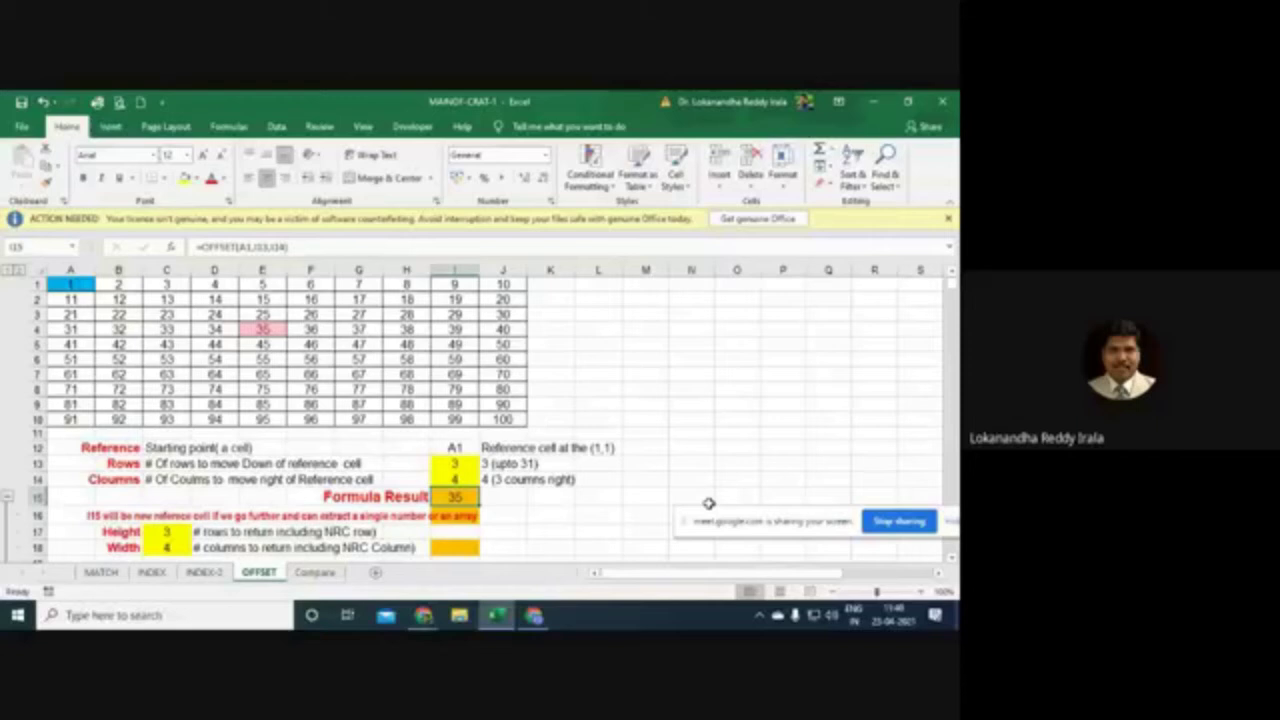
Step: Fill the range G7:J10 of the number table with yellow and select its first cell G7
click(376, 376)
drag(376, 376, 485, 414)
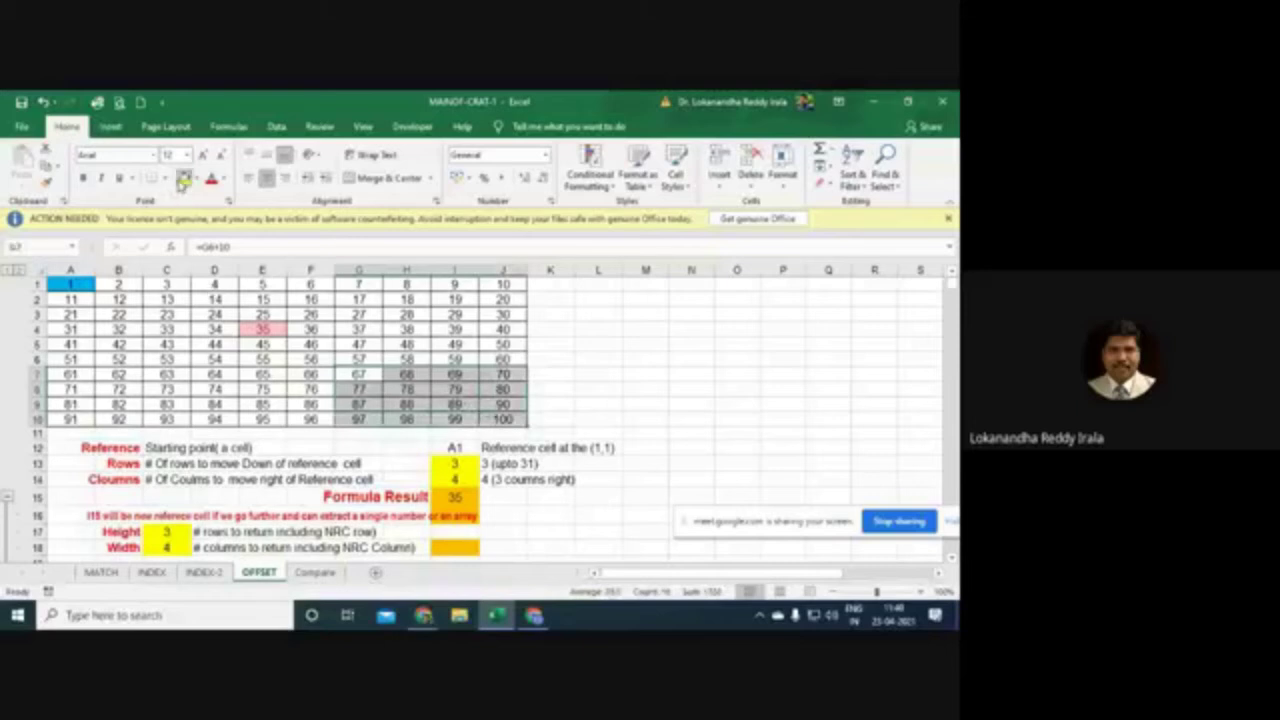
click(184, 178)
click(648, 398)
drag(350, 378, 492, 415)
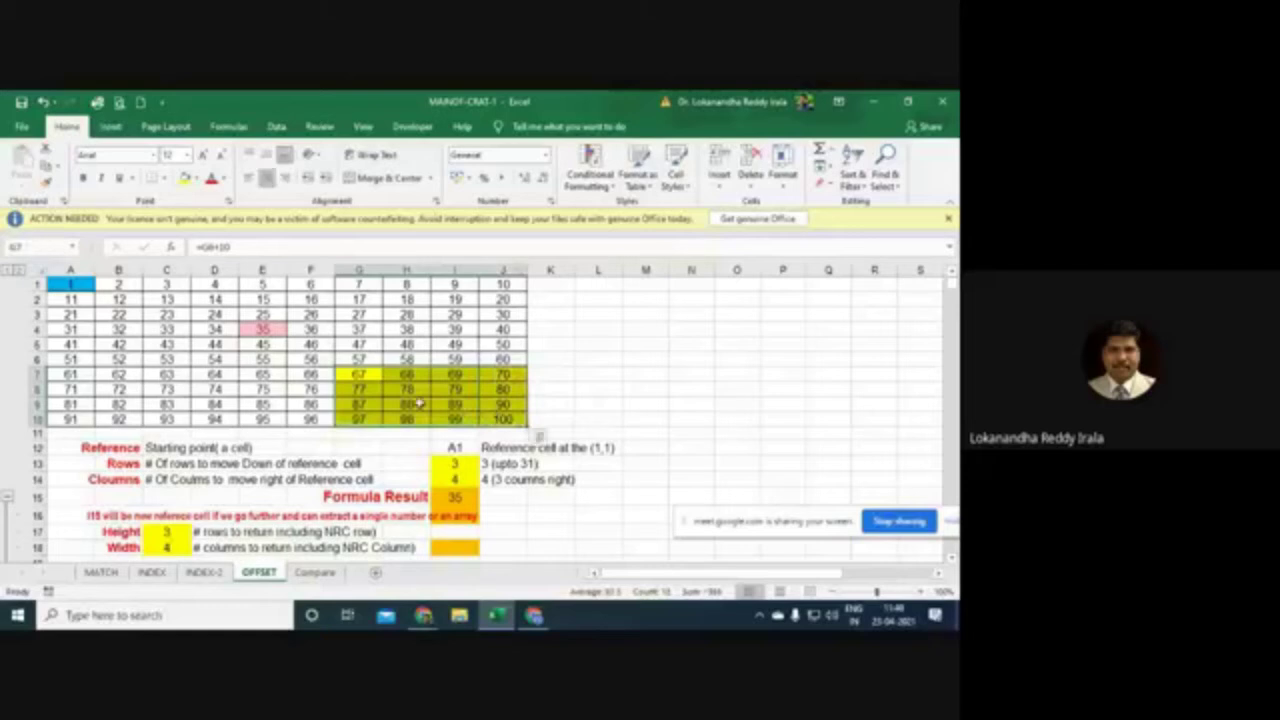
click(366, 376)
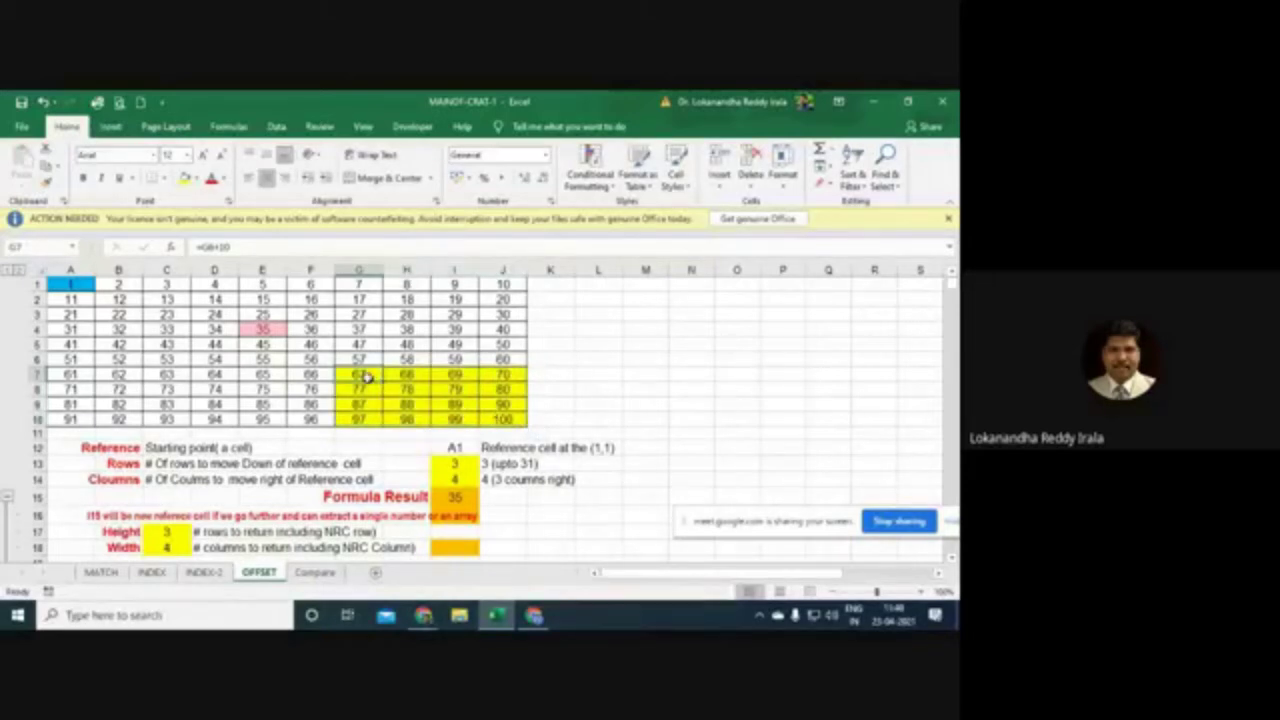
Step: Replace the reference A1 with G7 in the OFFSET formula in I15
click(465, 497)
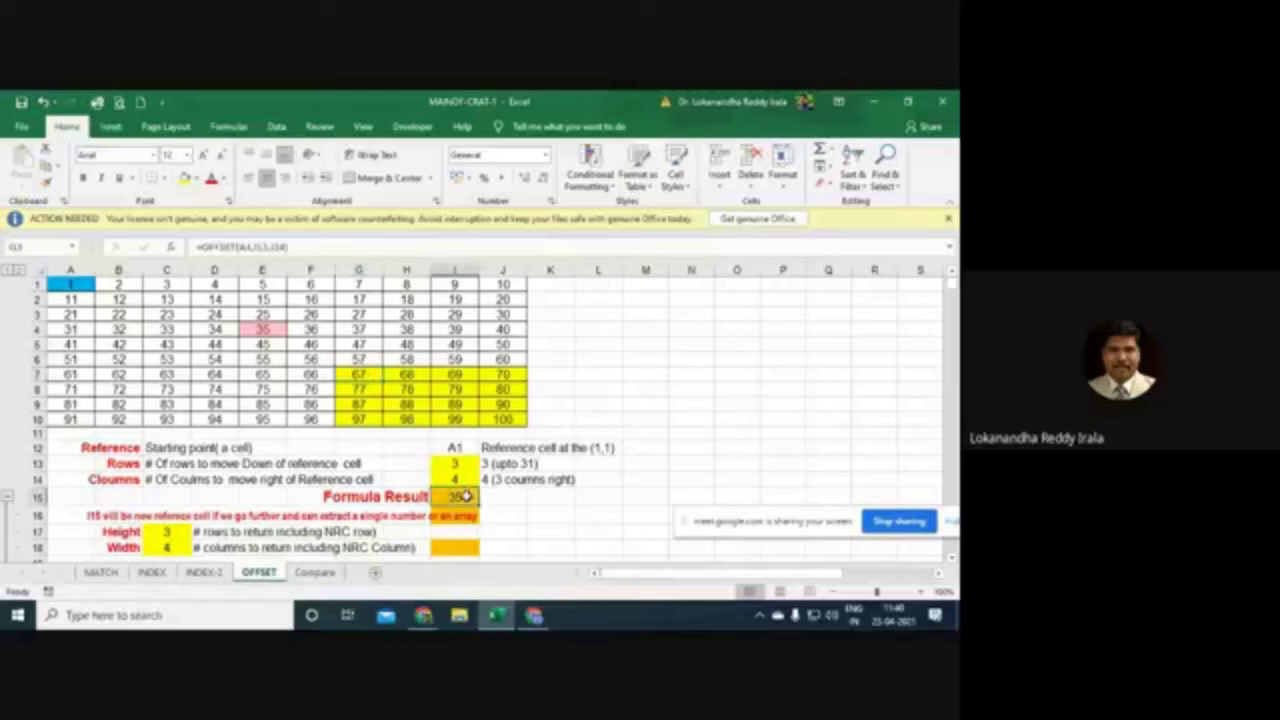
click(240, 247)
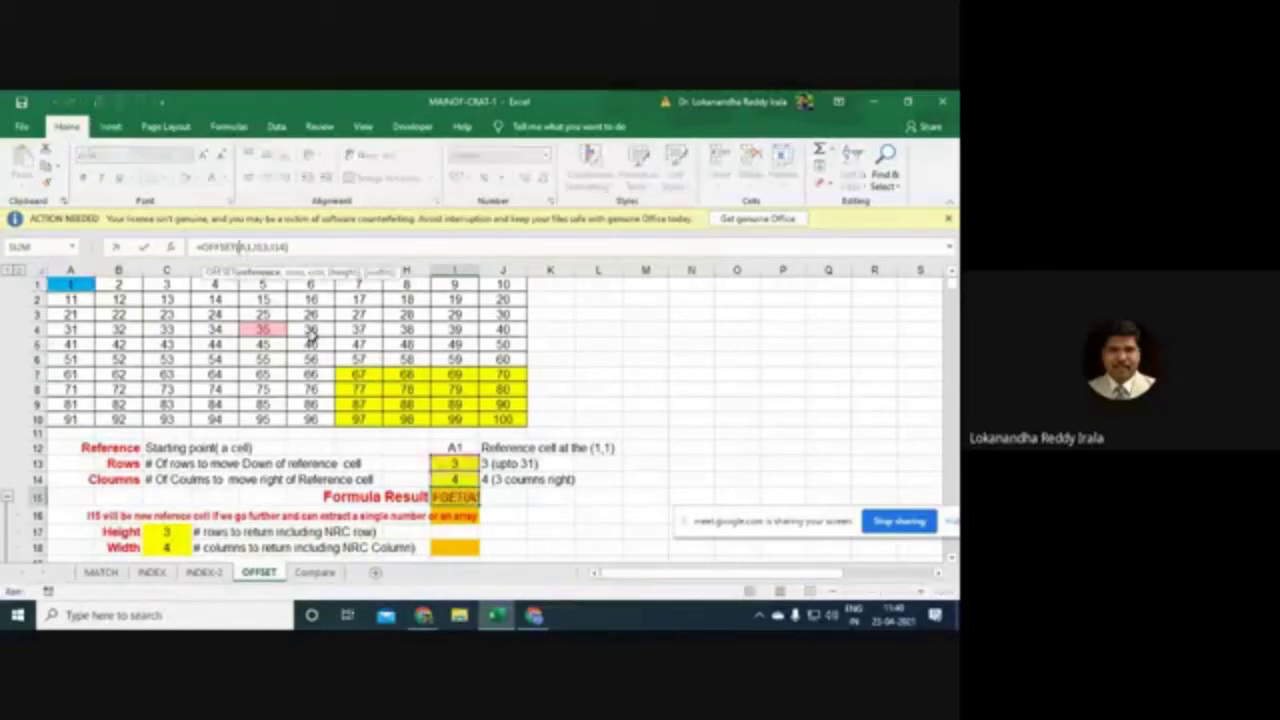
click(360, 374)
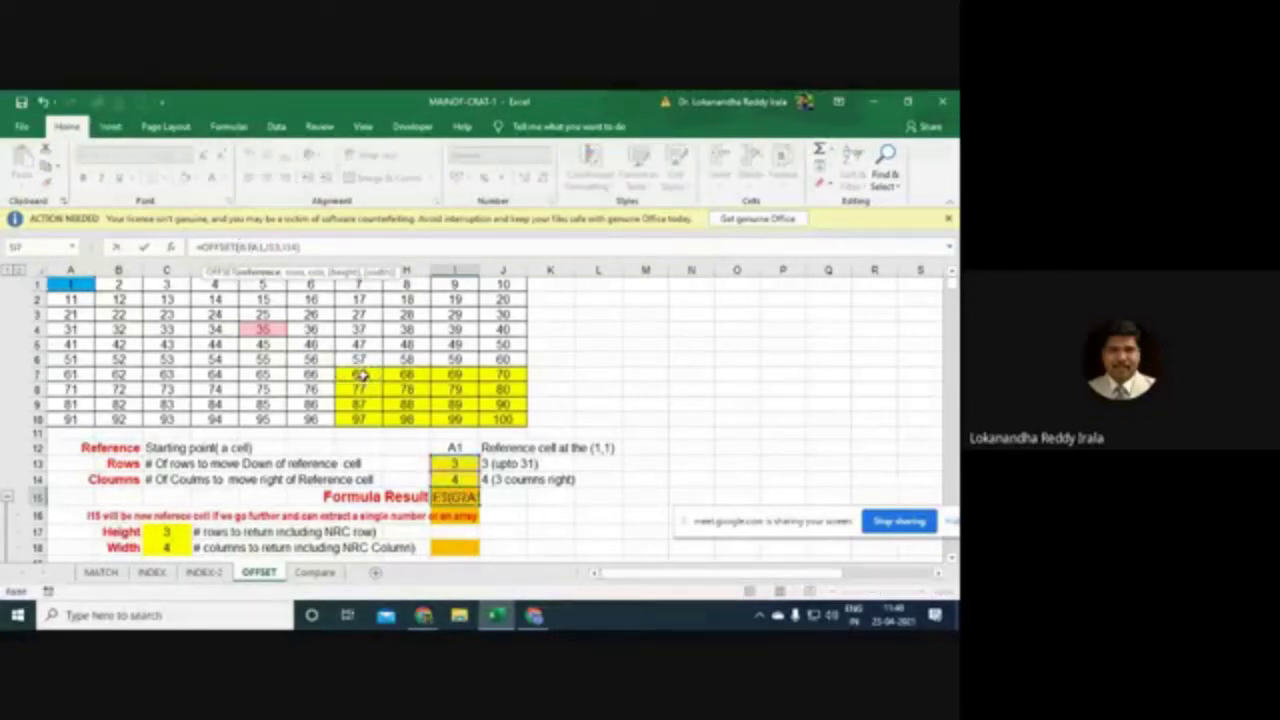
key(Delete)
key(Delete)
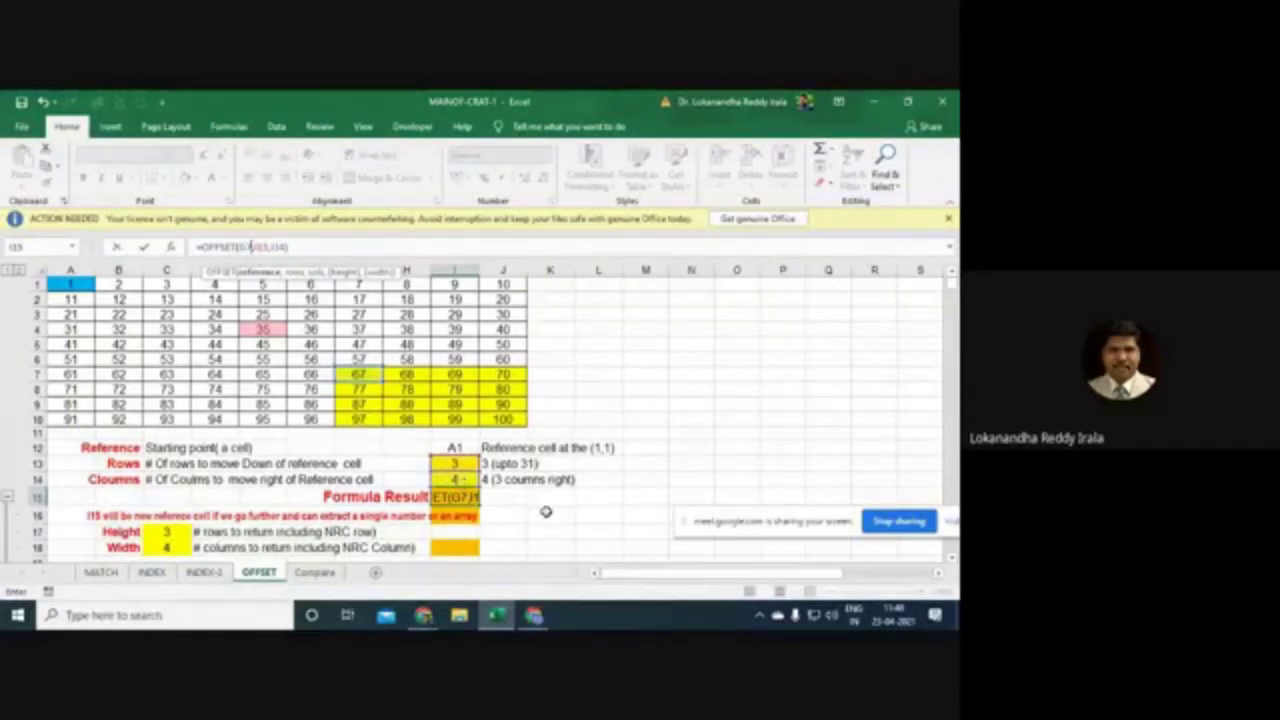
key(Return)
Step: Set the number of columns to move in I14 to 2
click(466, 479)
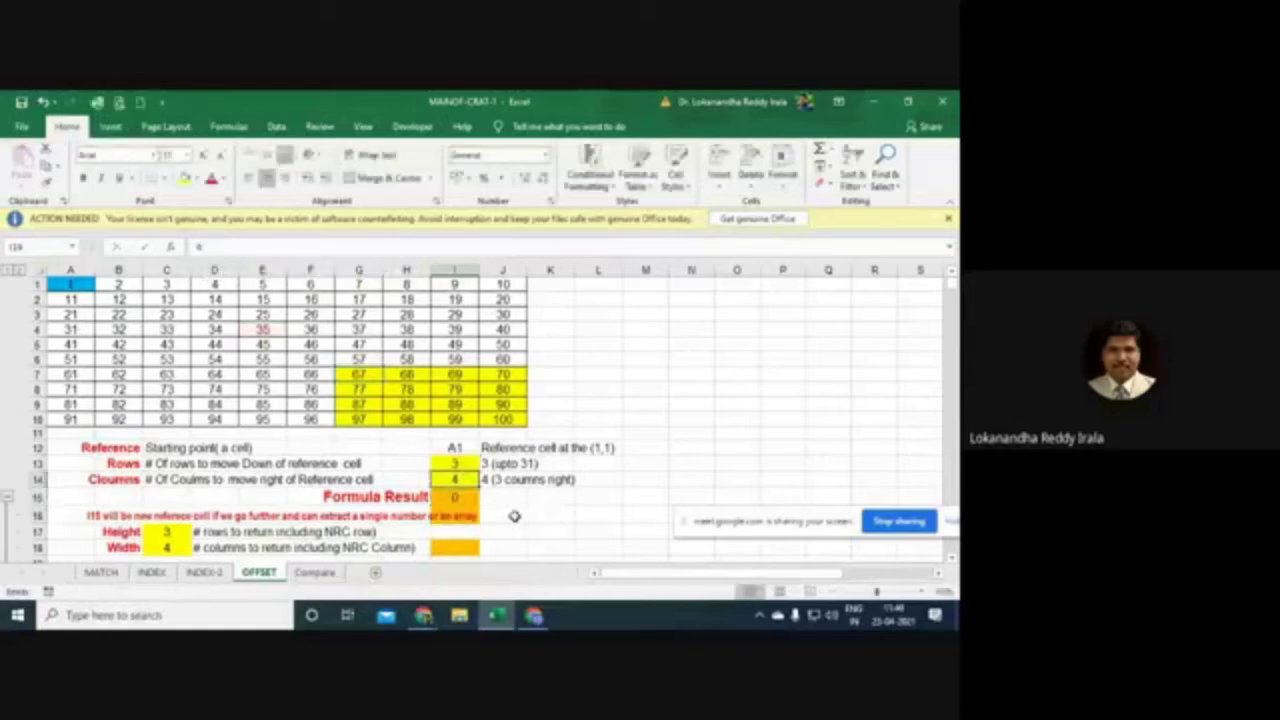
text(2)
click(514, 516)
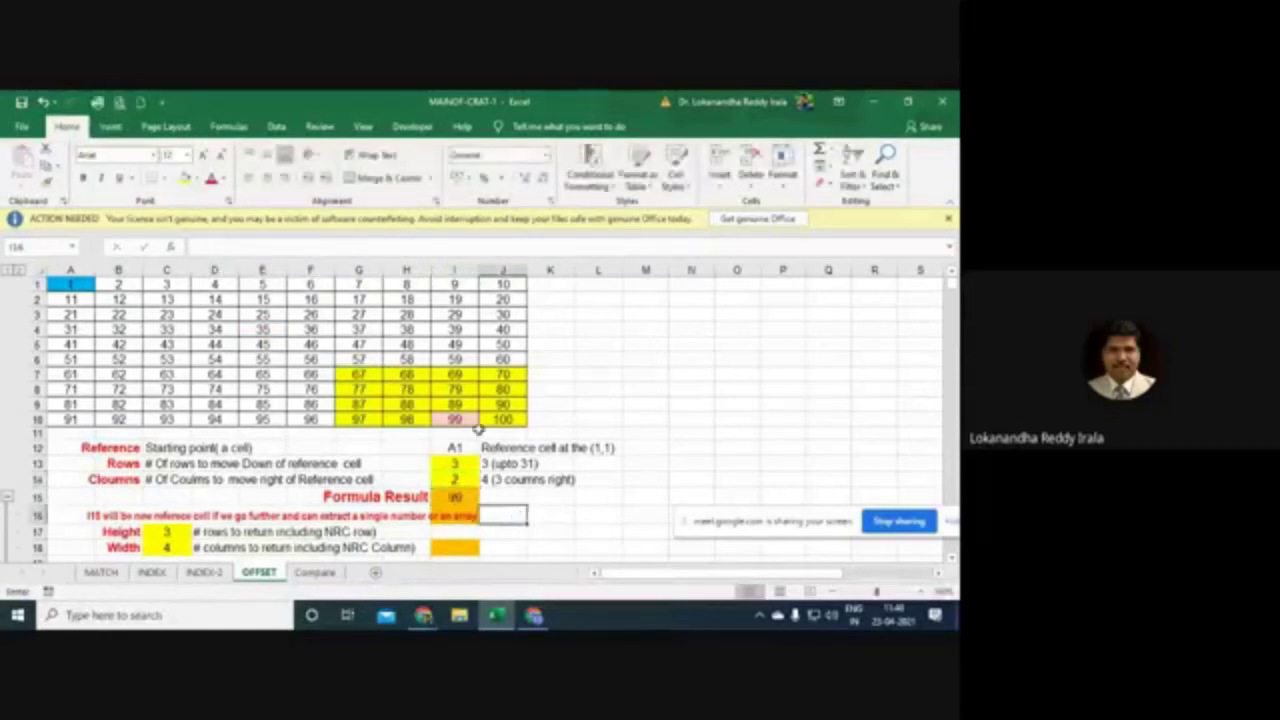
Step: Trace the offset from G7 three rows down and two columns right to cell I10
click(360, 374)
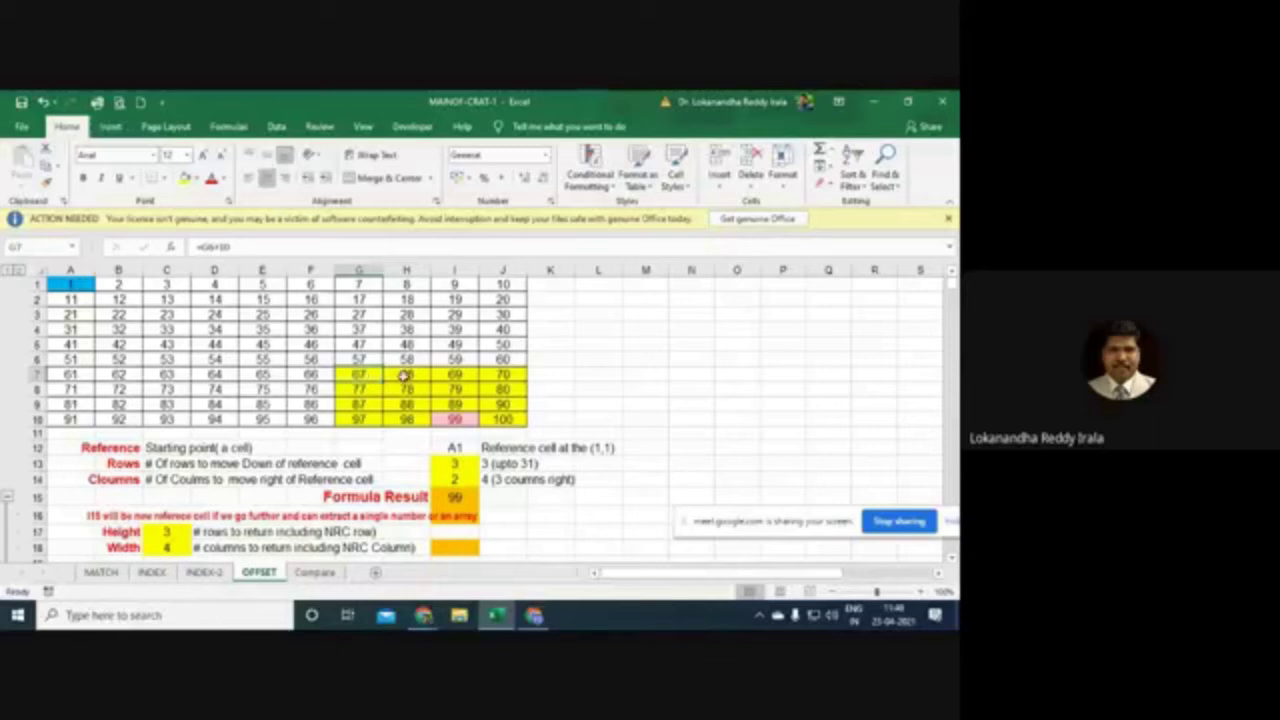
click(375, 390)
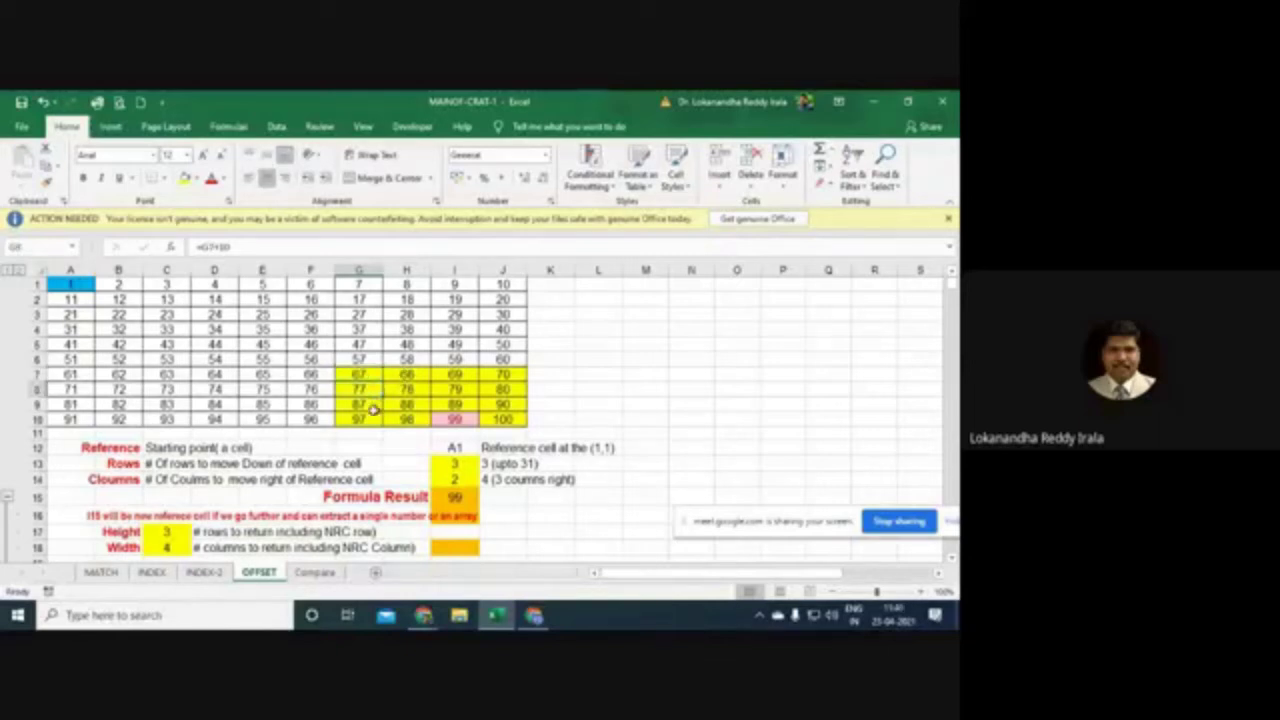
click(372, 406)
click(368, 418)
click(408, 374)
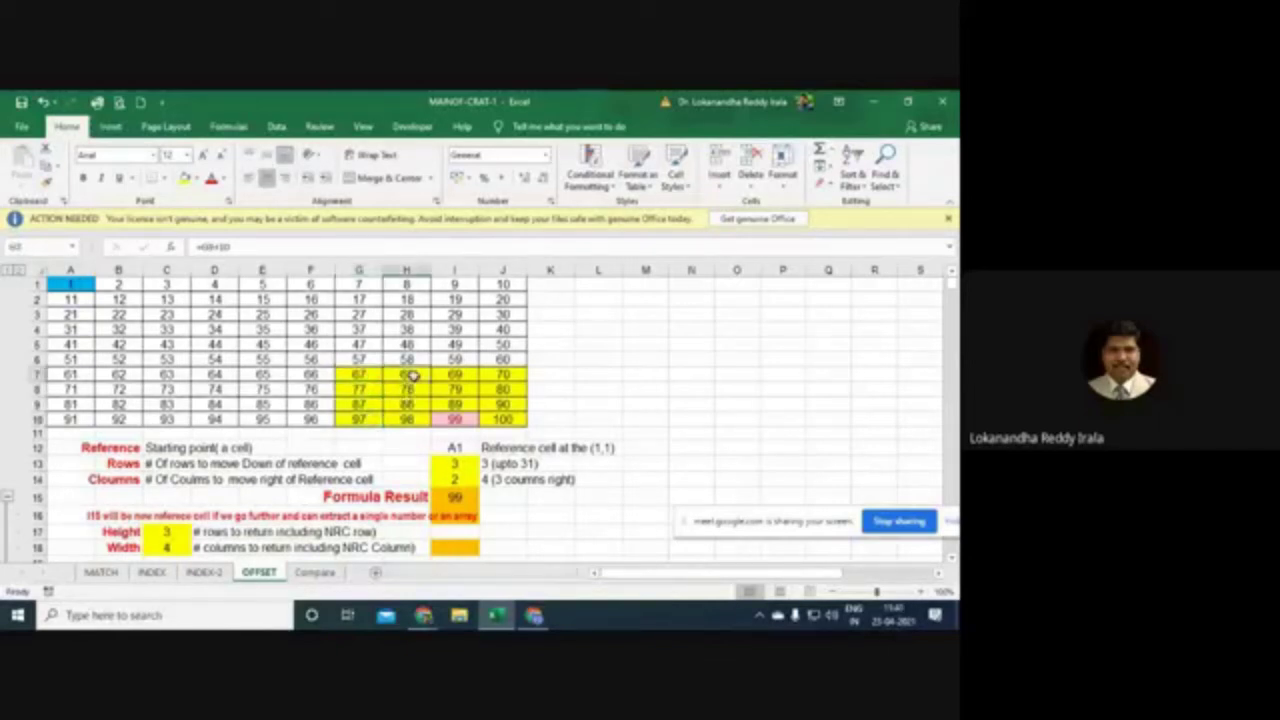
click(452, 374)
click(462, 419)
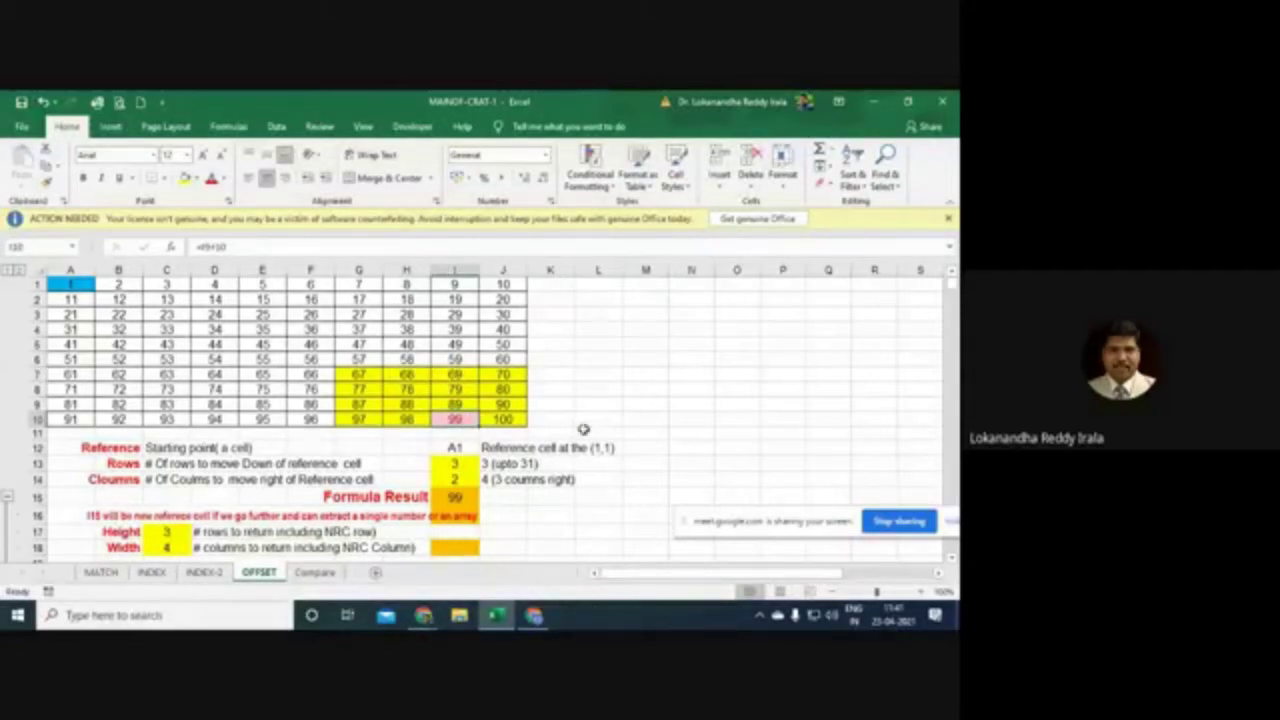
Step: Remove the yellow fill from the range G7:J10 of the number table
drag(345, 370, 497, 422)
click(365, 373)
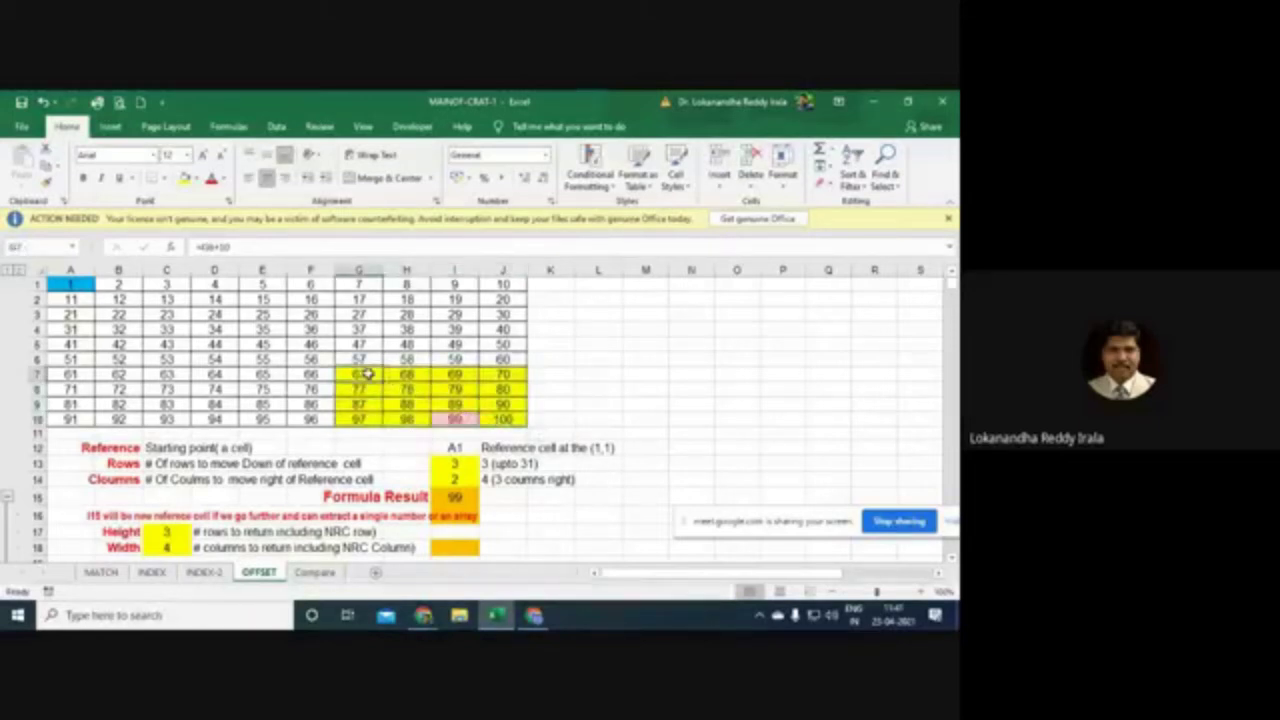
drag(484, 420, 505, 420)
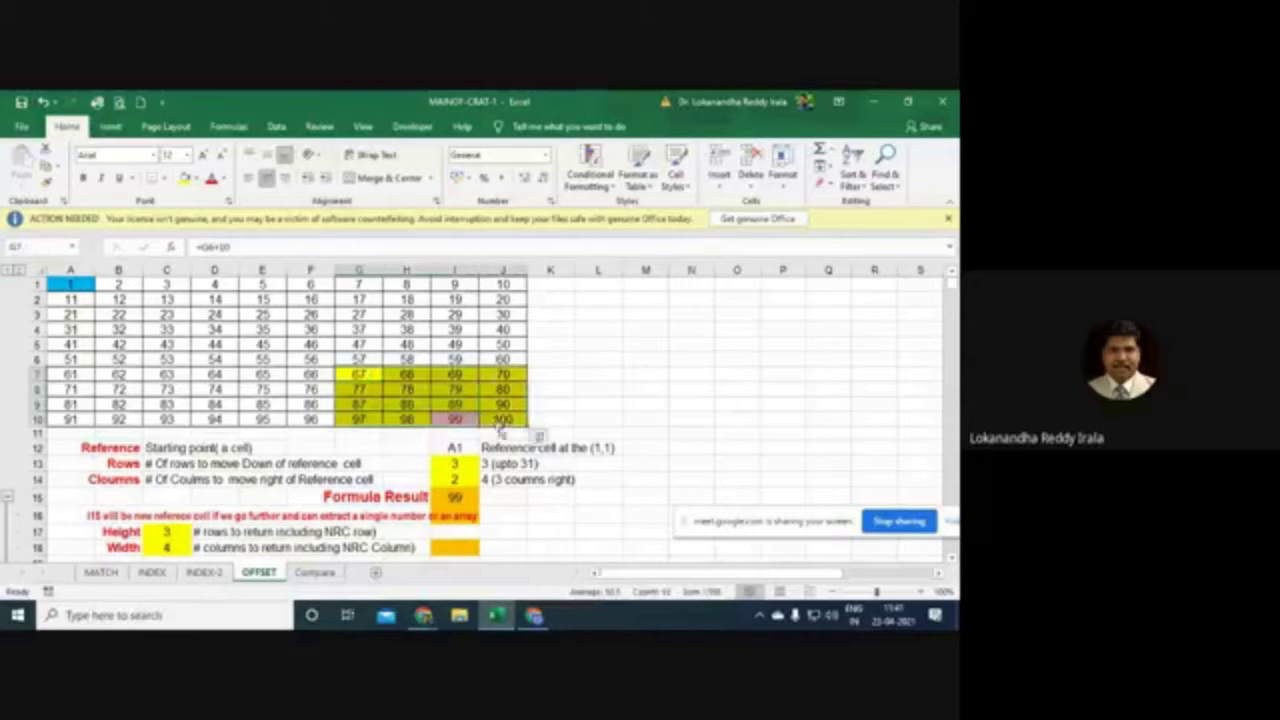
click(197, 178)
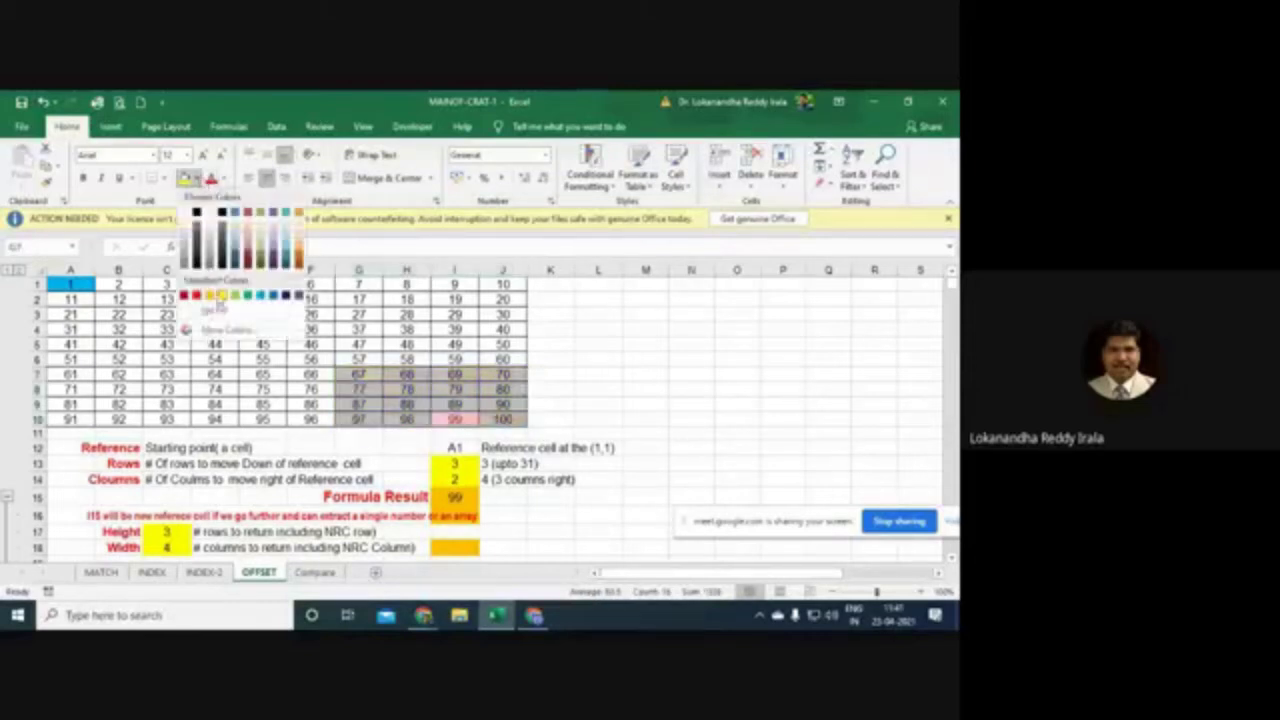
click(205, 322)
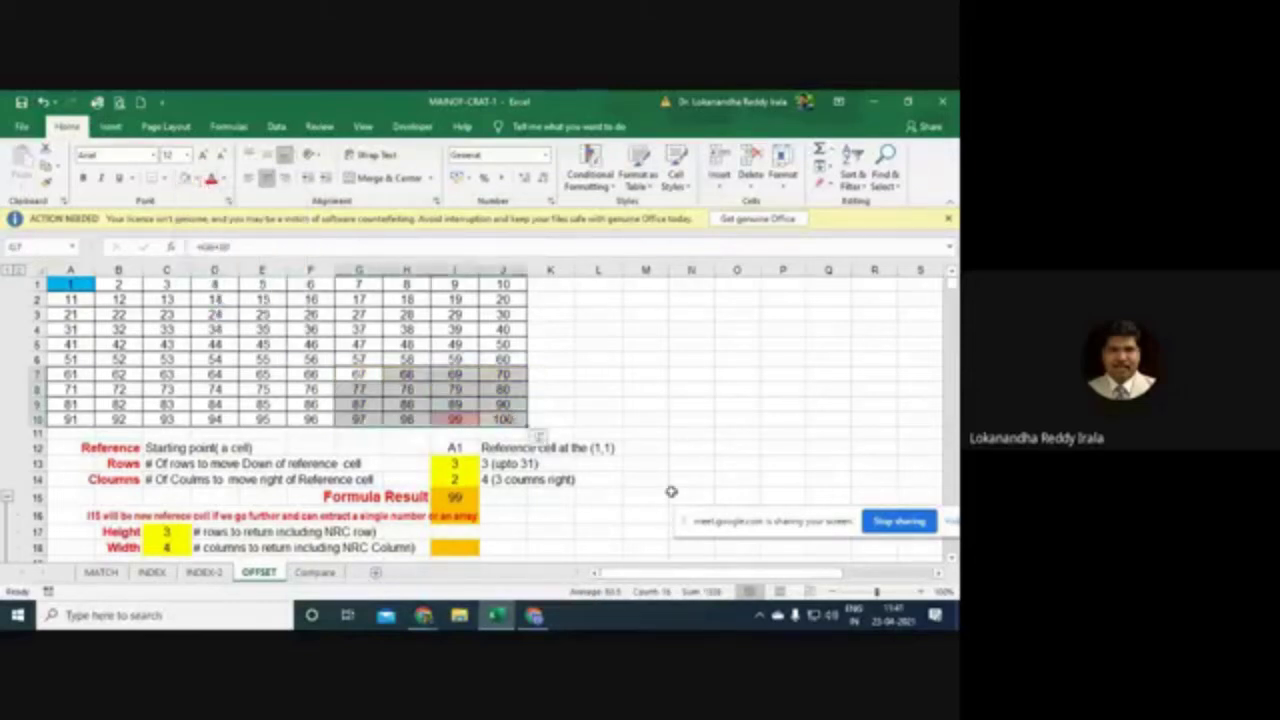
click(655, 372)
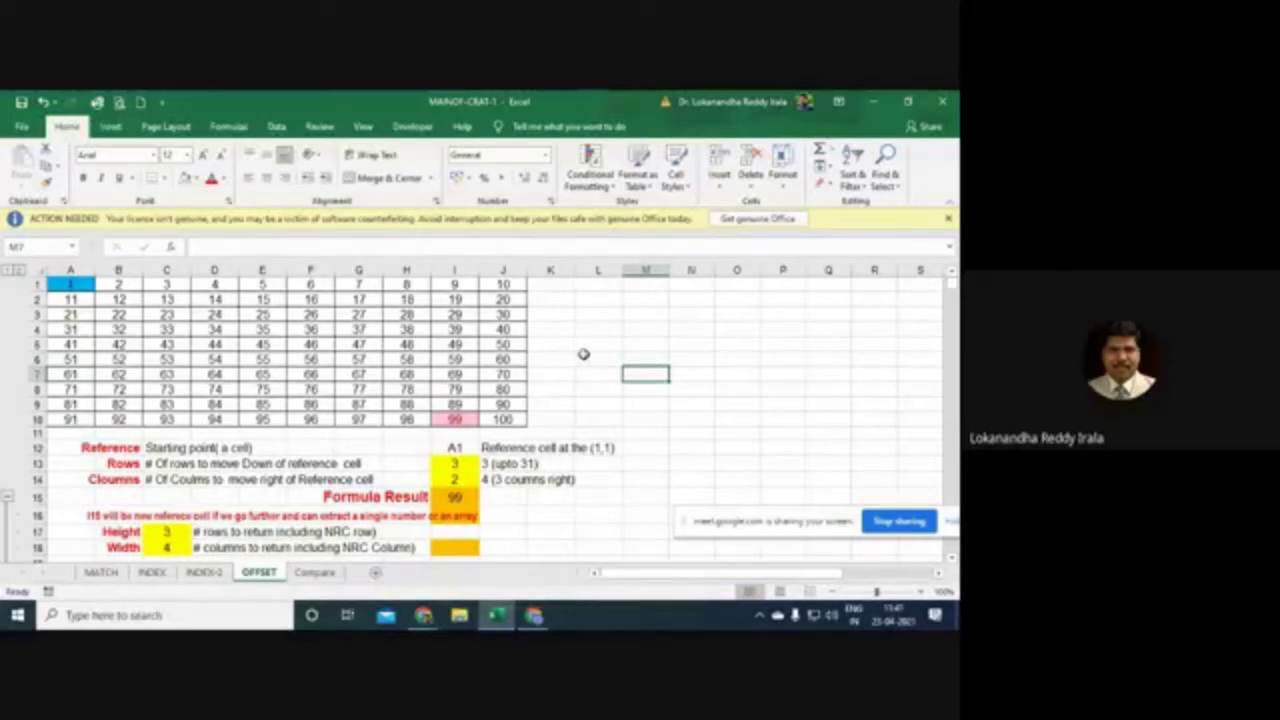
Step: Replace the reference G7 with A1 in the OFFSET formula in I15
scroll(594, 369, down, 1)
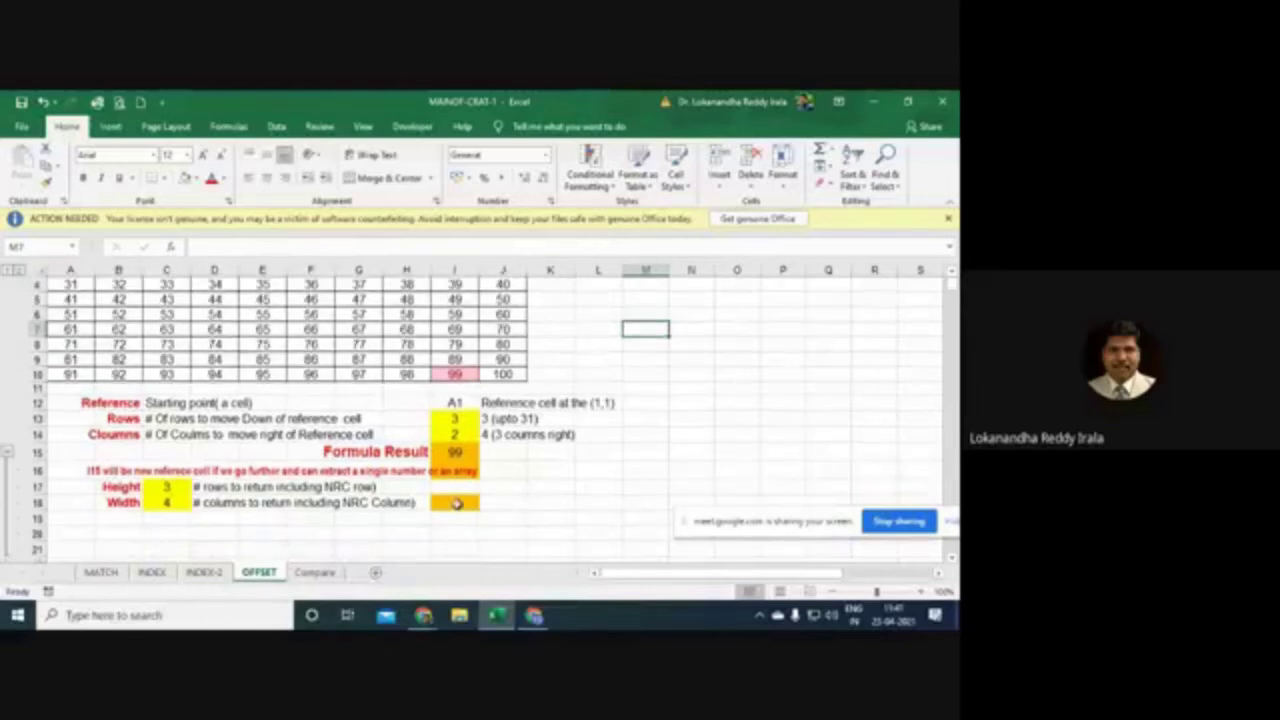
click(457, 503)
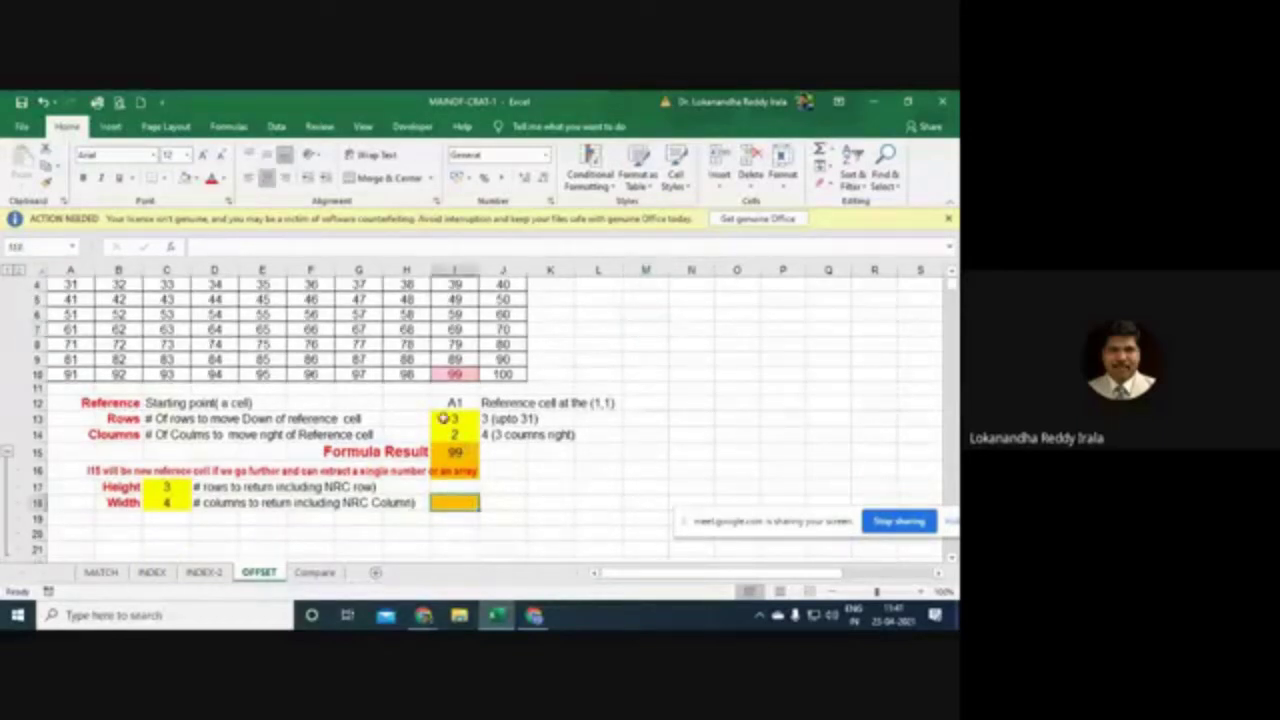
click(460, 451)
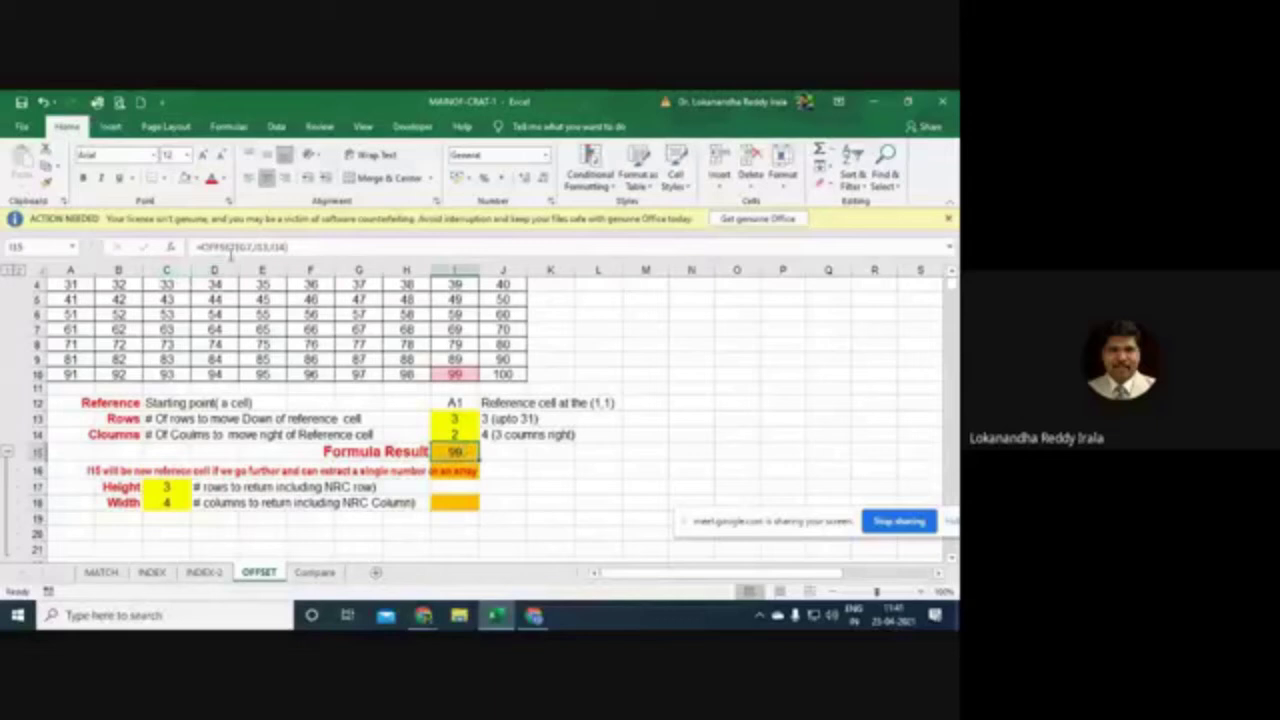
key(F2)
text(A1)
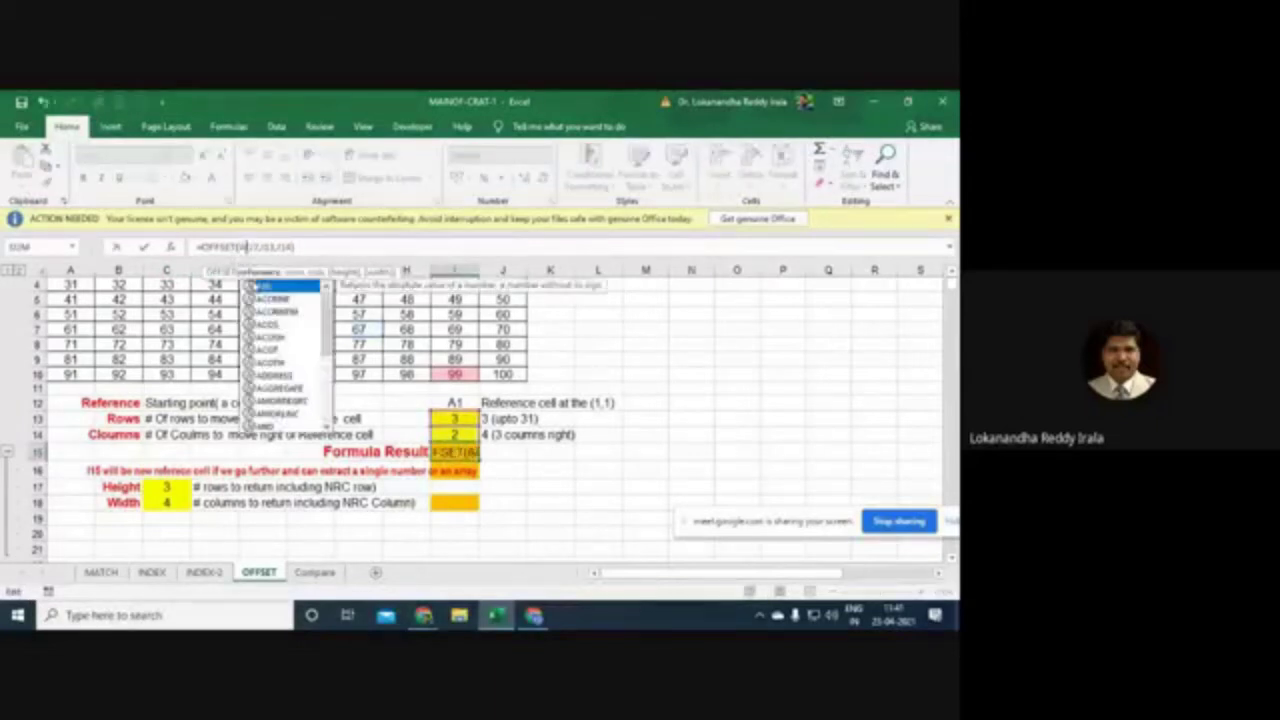
key(Return)
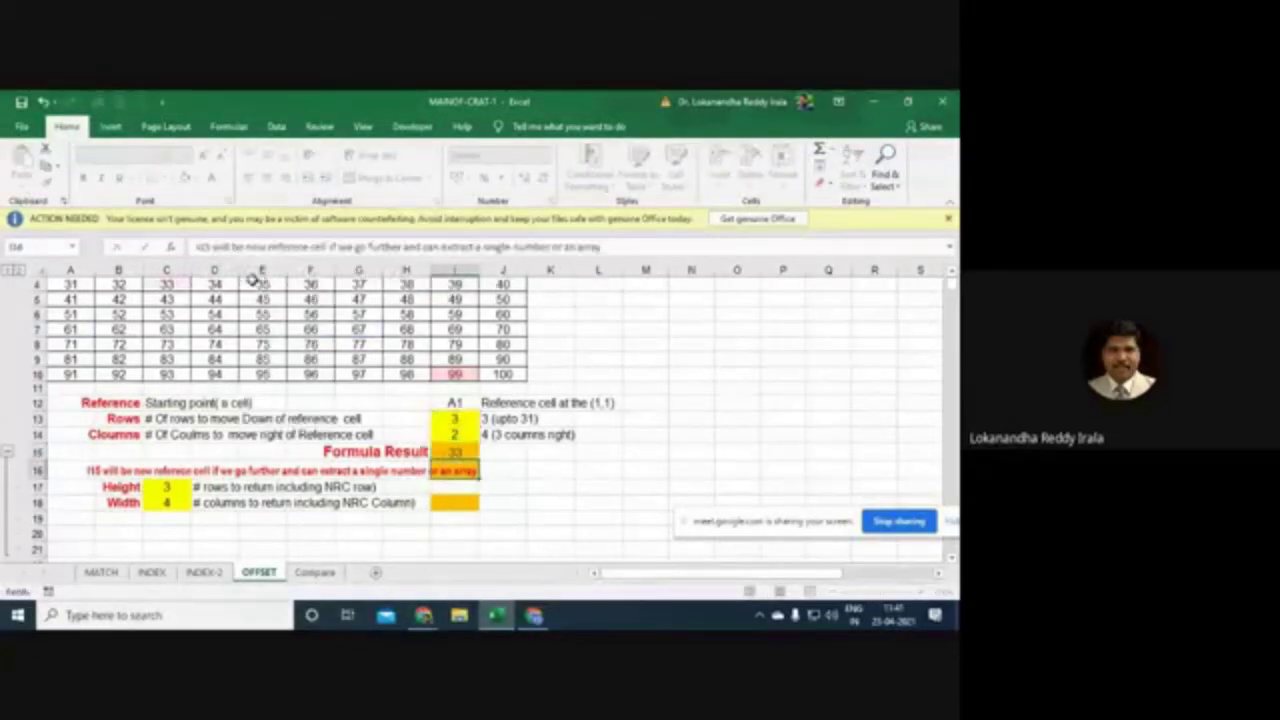
Step: Set the number of columns to move in I14 to 4
scroll(358, 436, up, 1)
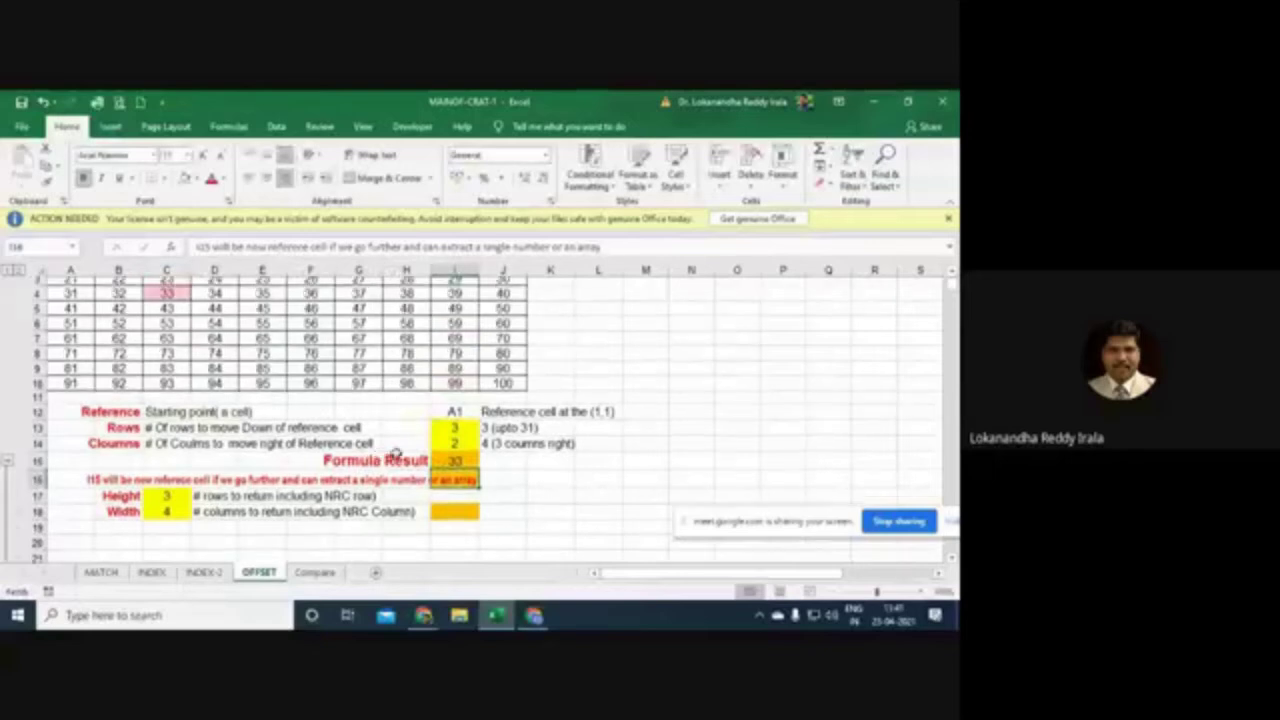
click(468, 467)
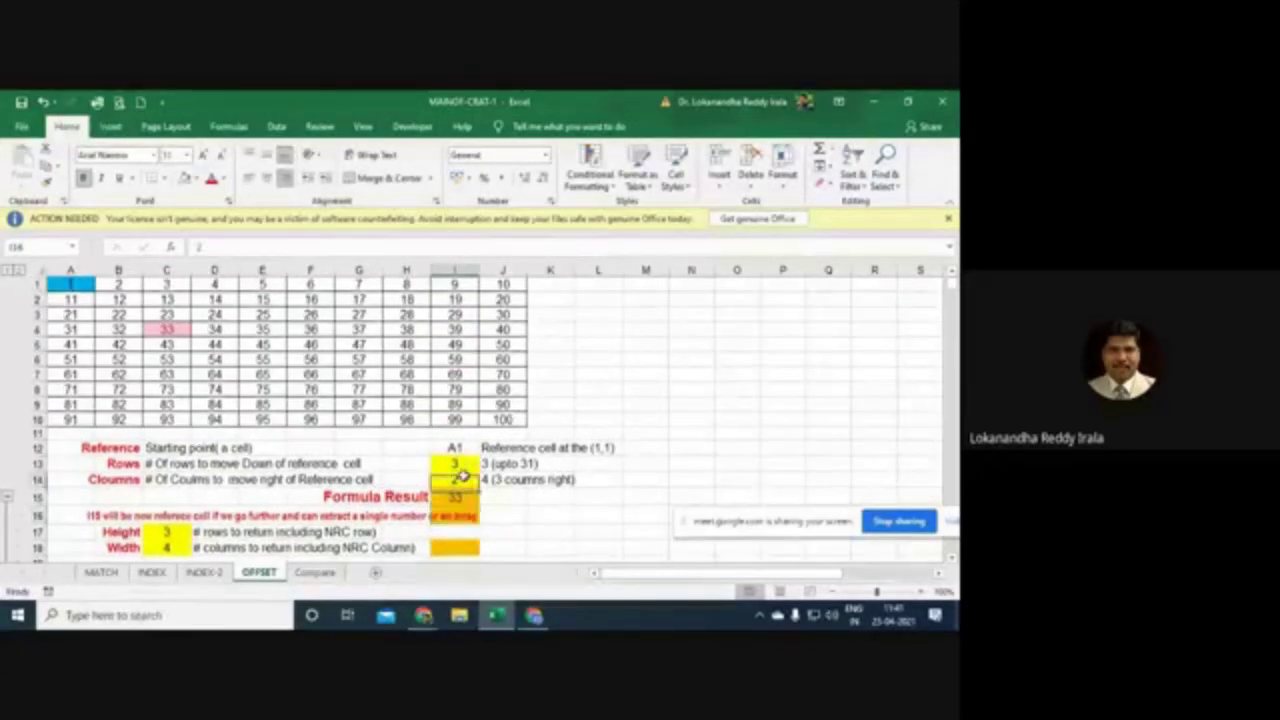
text(4)
key(Return)
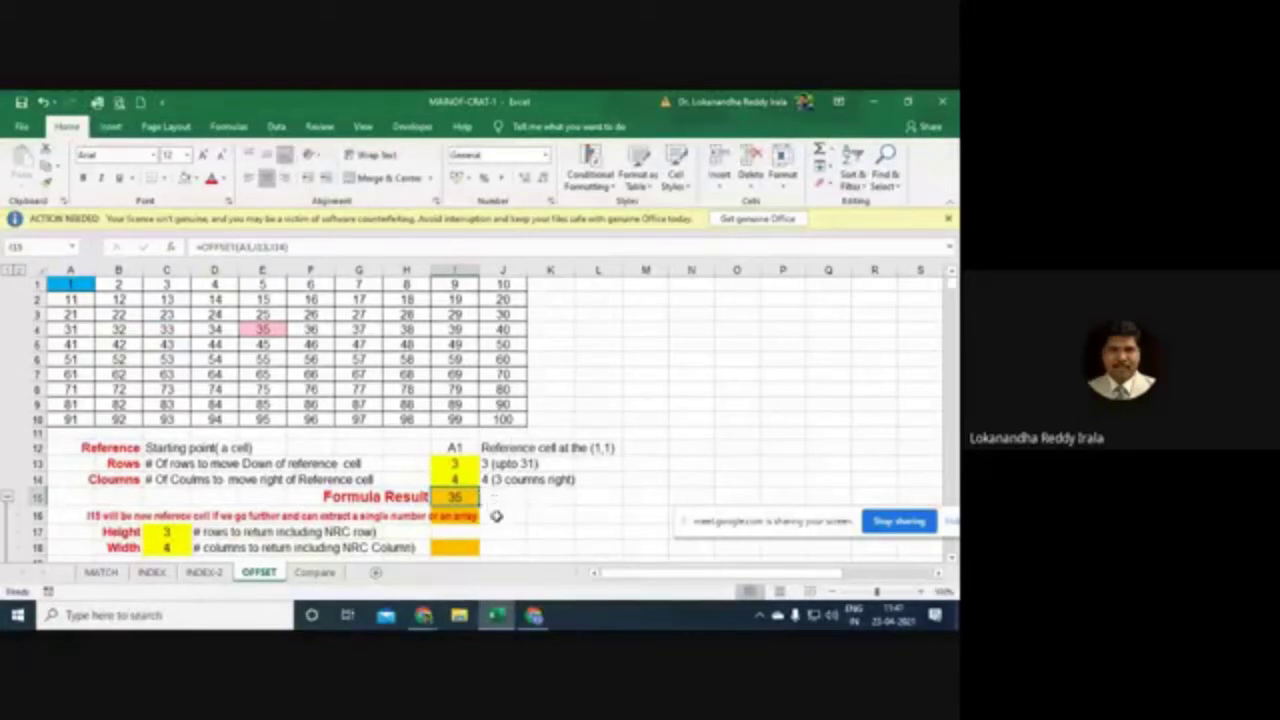
Step: Start an OFFSET formula in I18 with A1 as its reference argument
scroll(496, 516, down, 1)
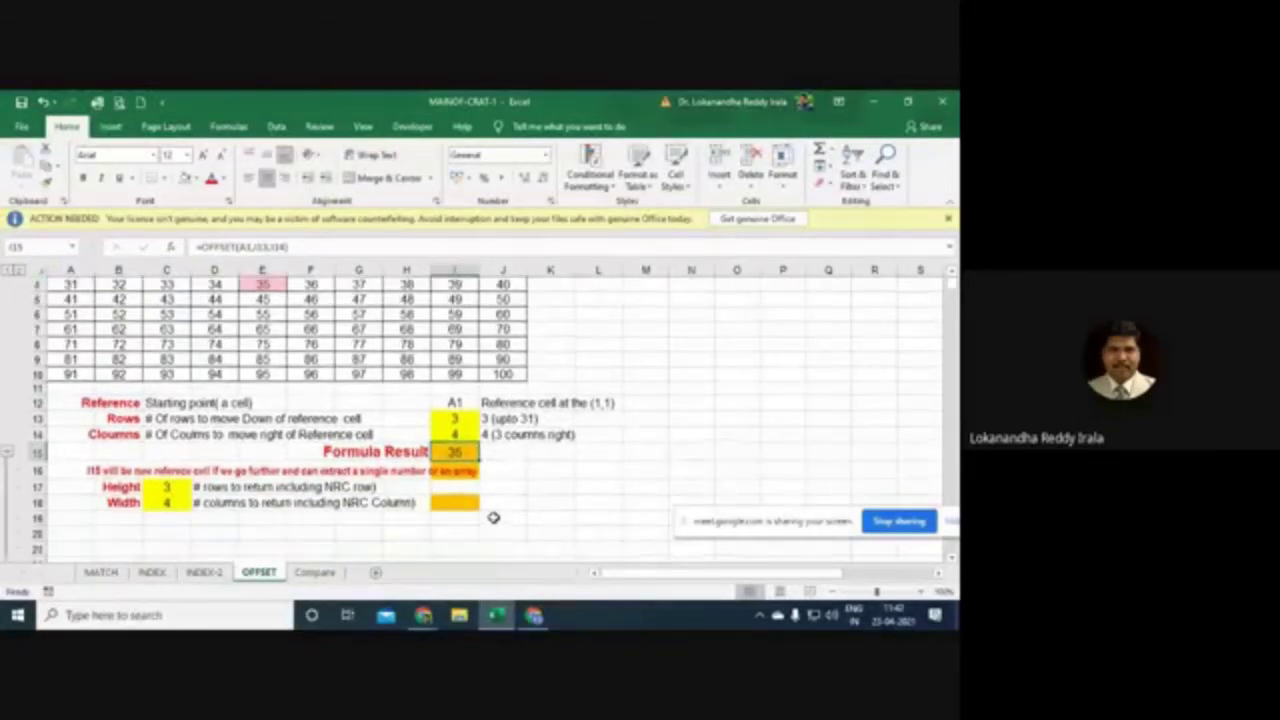
click(472, 504)
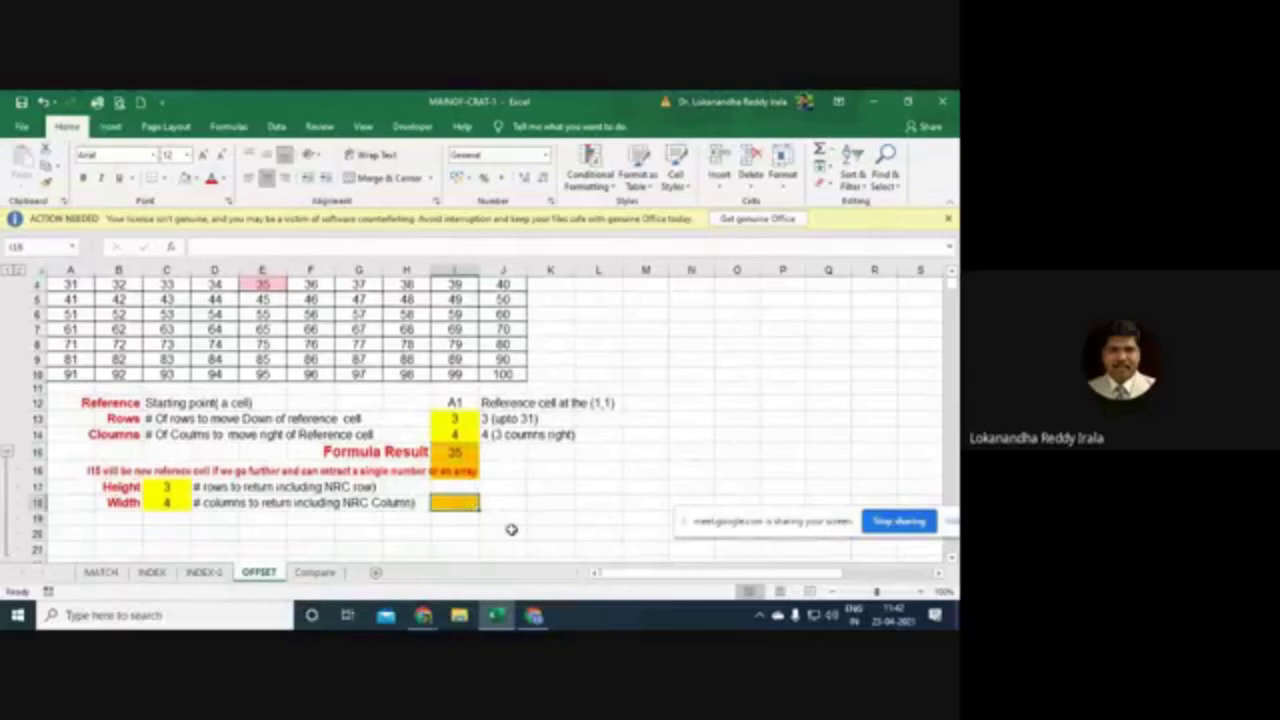
text(=)
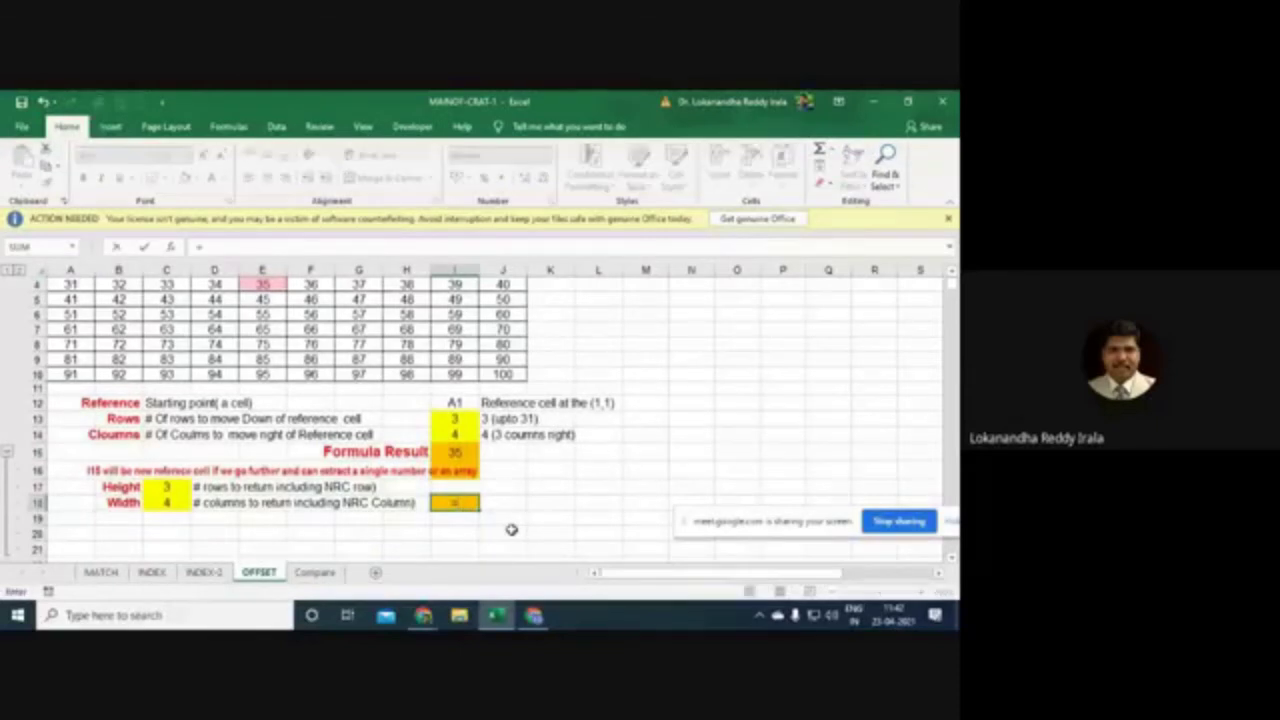
text(OFFS)
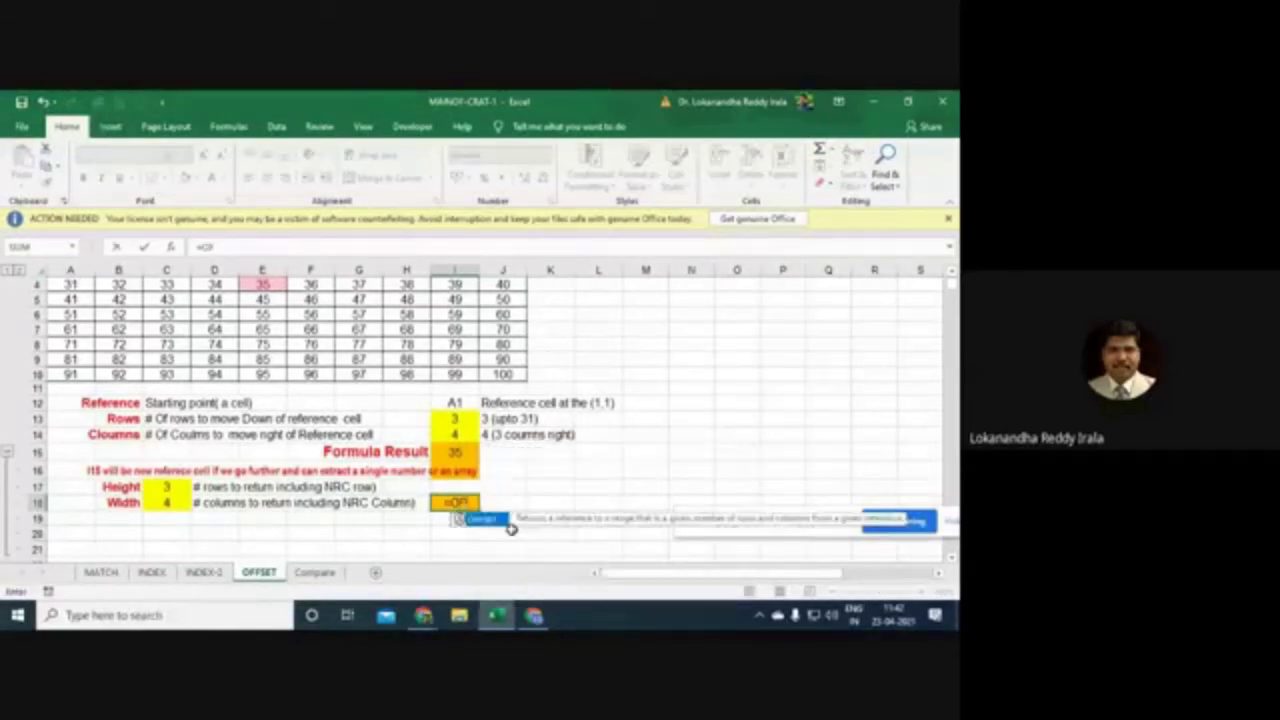
text(ET)
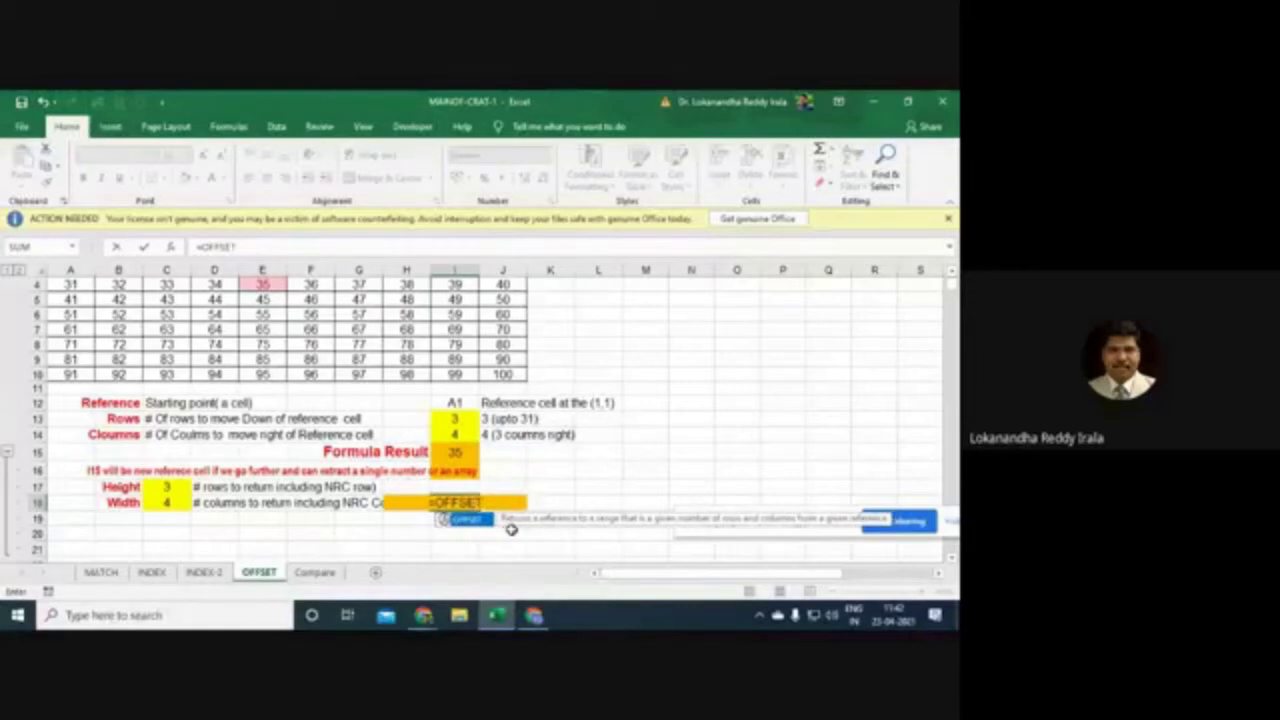
text(()
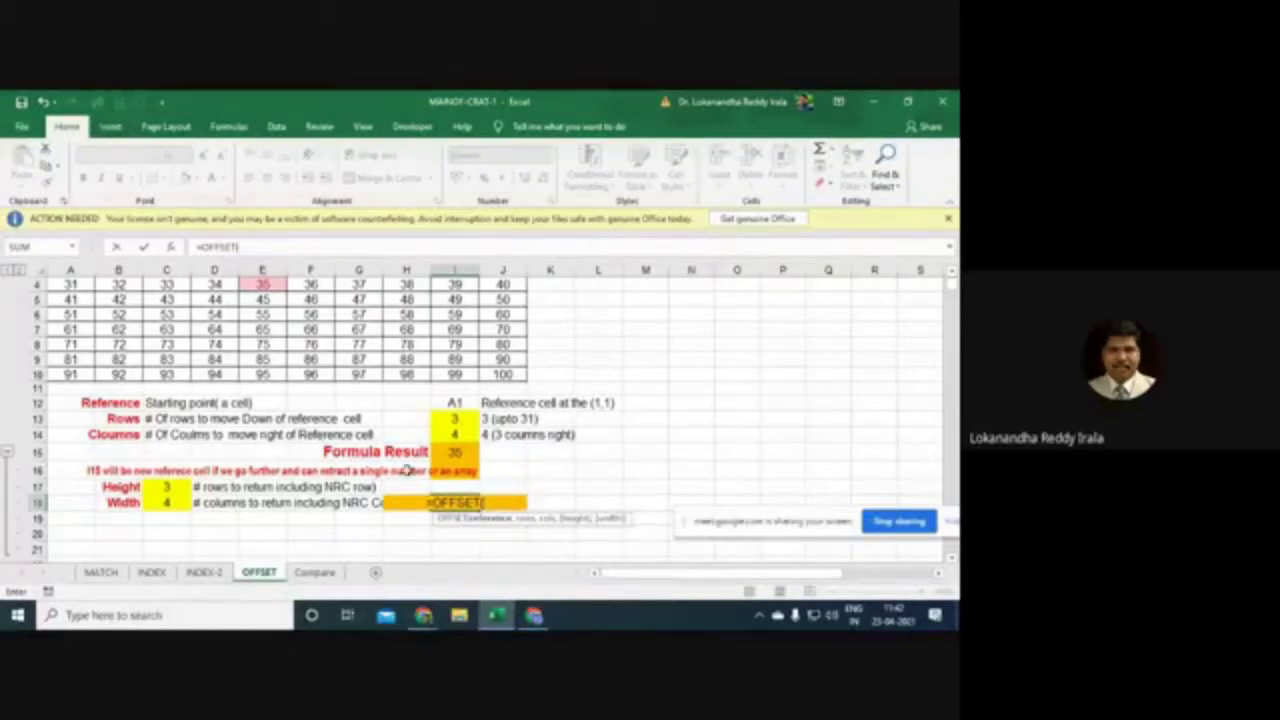
text(A)
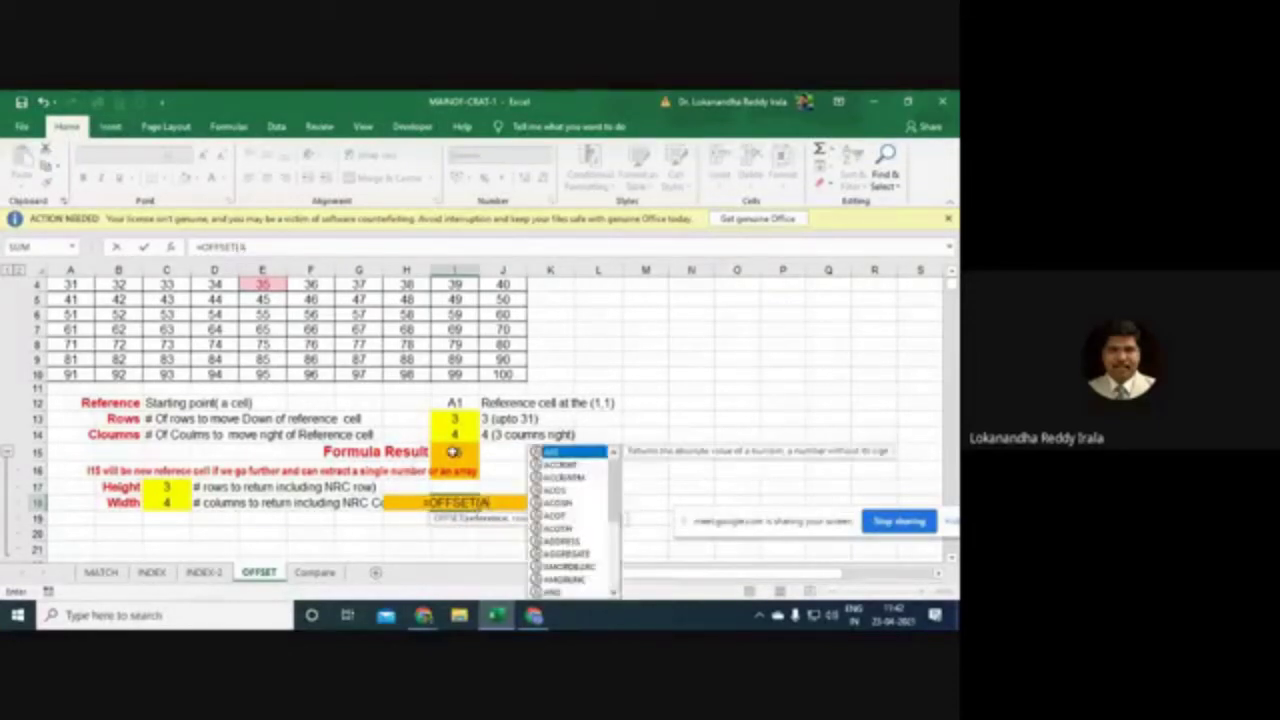
text(1)
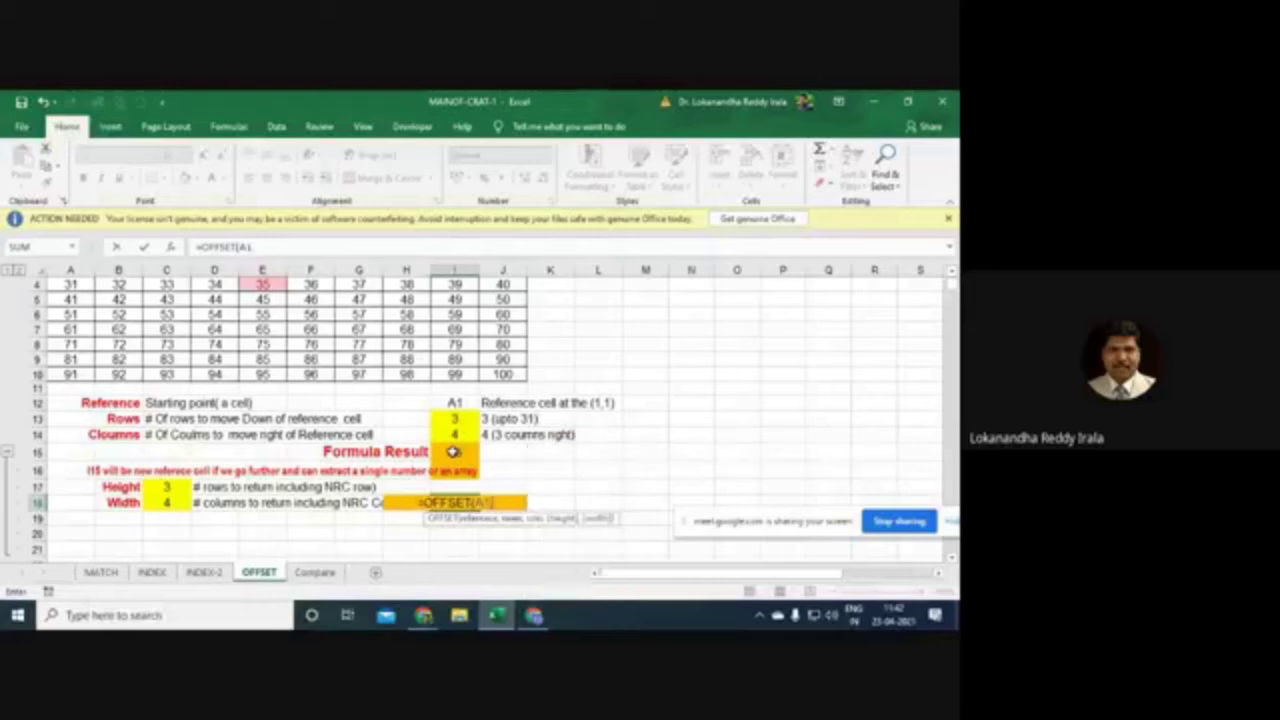
text(,)
Step: Complete the OFFSET formula in I18 with I13 as rows, I14 as columns, C17 as height and C18 as width
click(456, 420)
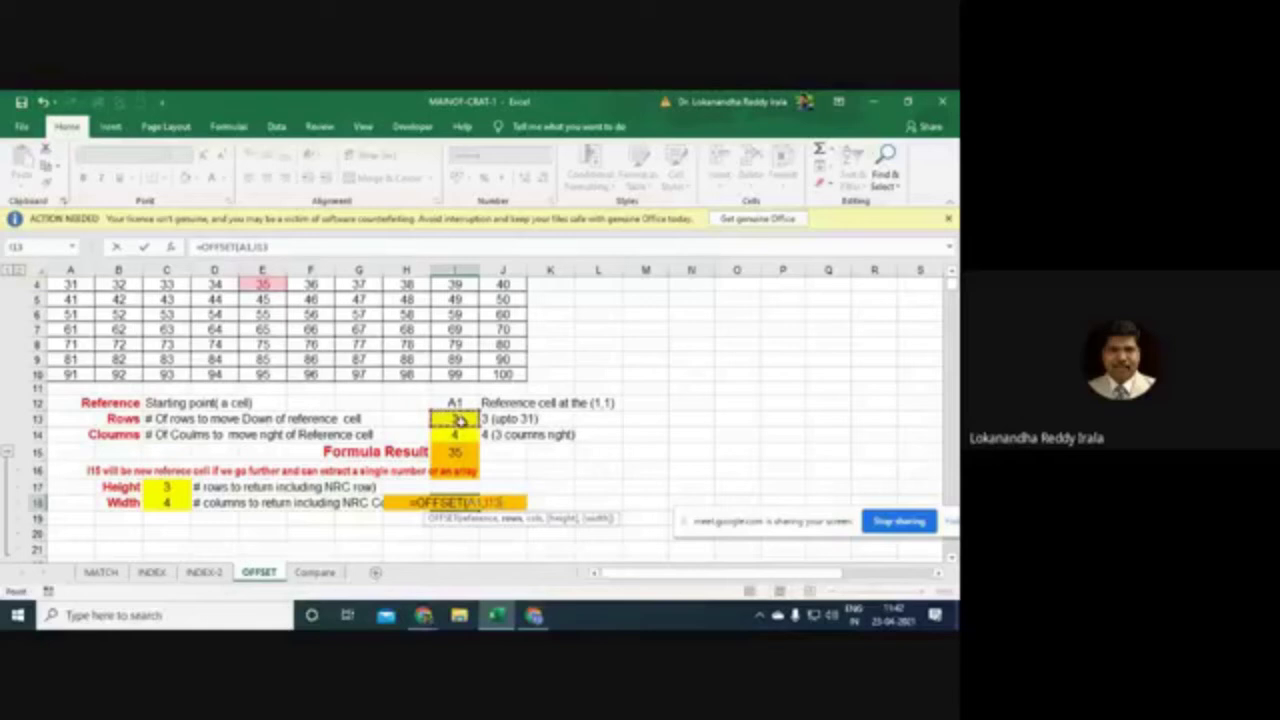
text(,)
click(463, 434)
text(,)
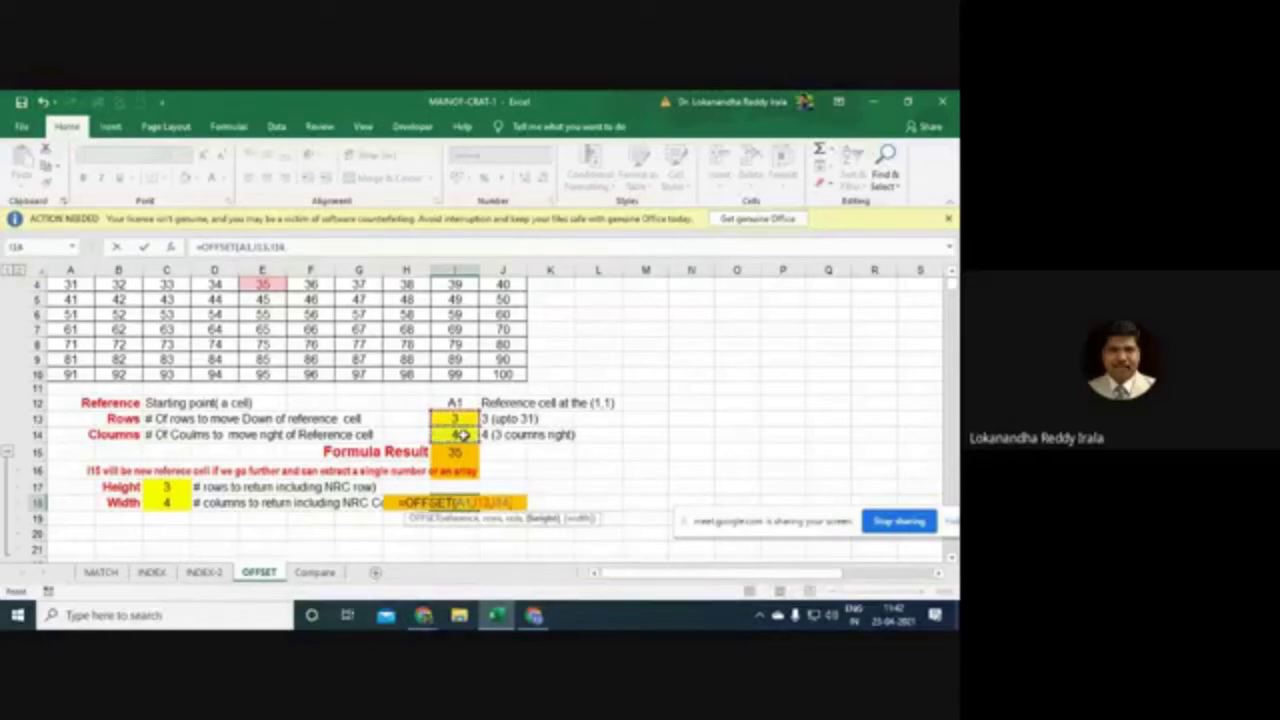
click(170, 487)
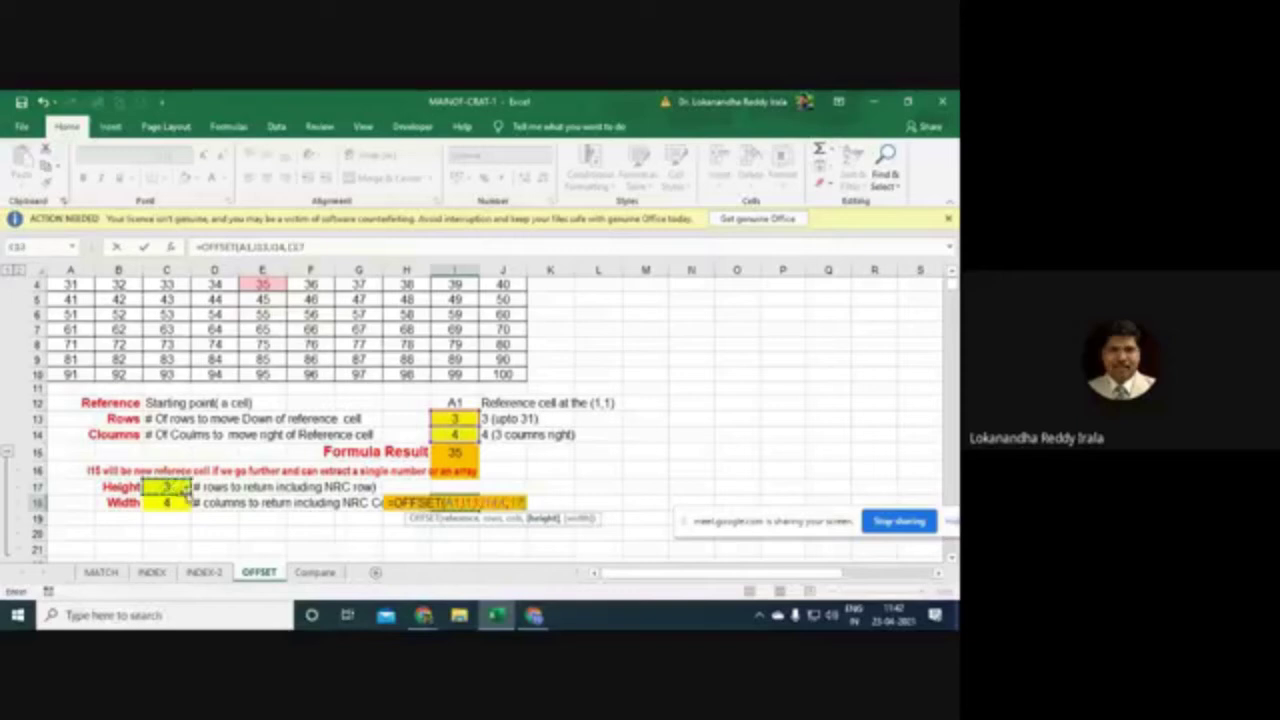
text(,)
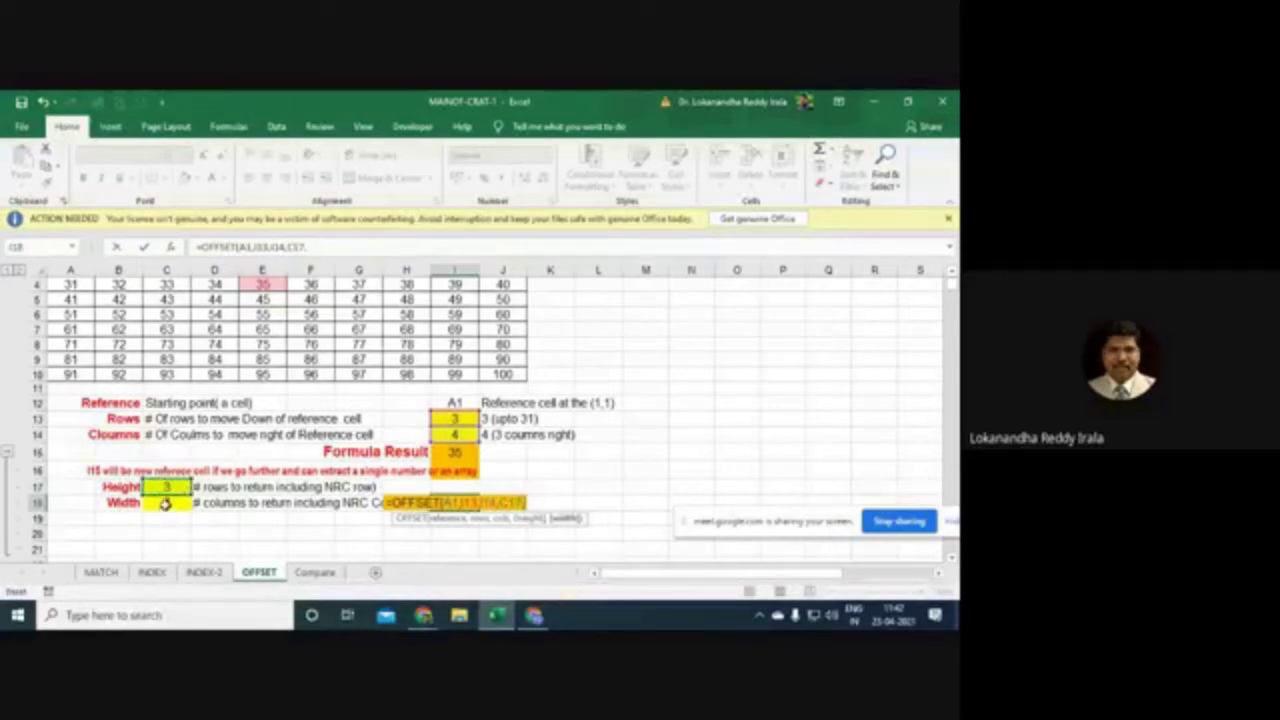
click(167, 504)
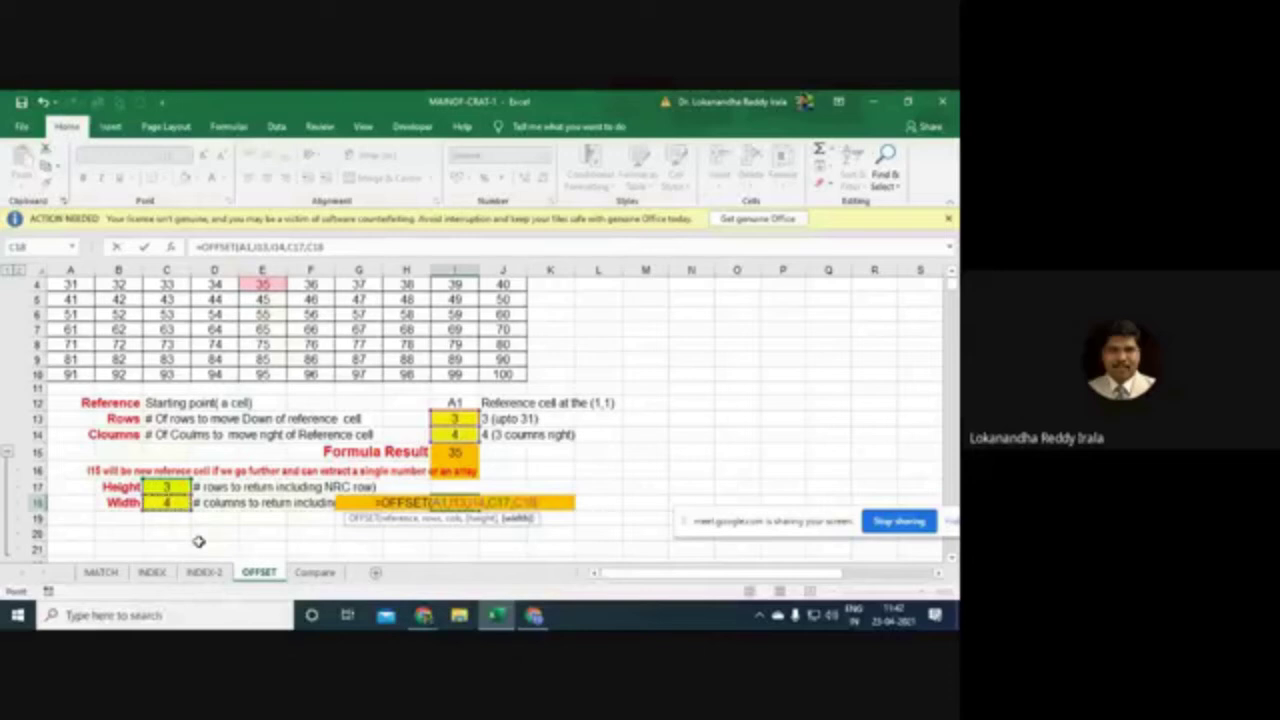
text())
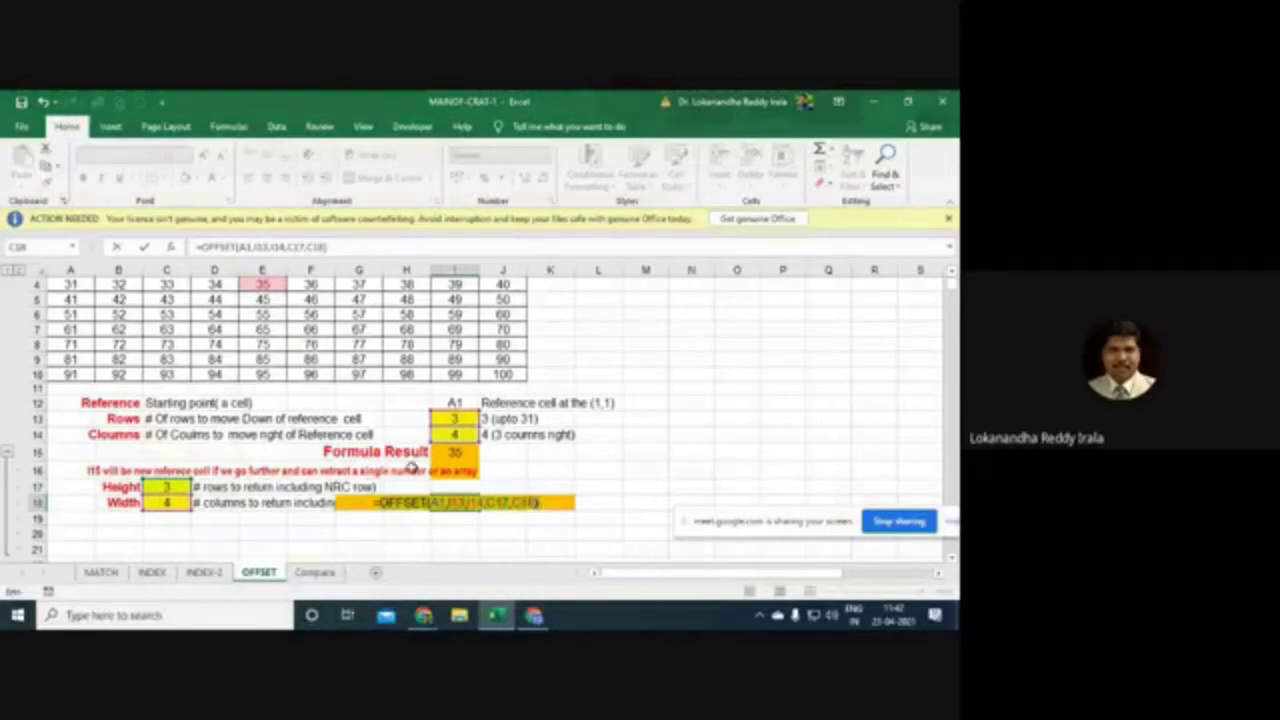
Step: Copy the text of the OFFSET formula in I18 and leave the cell without entering it
scroll(310, 306, up, 1)
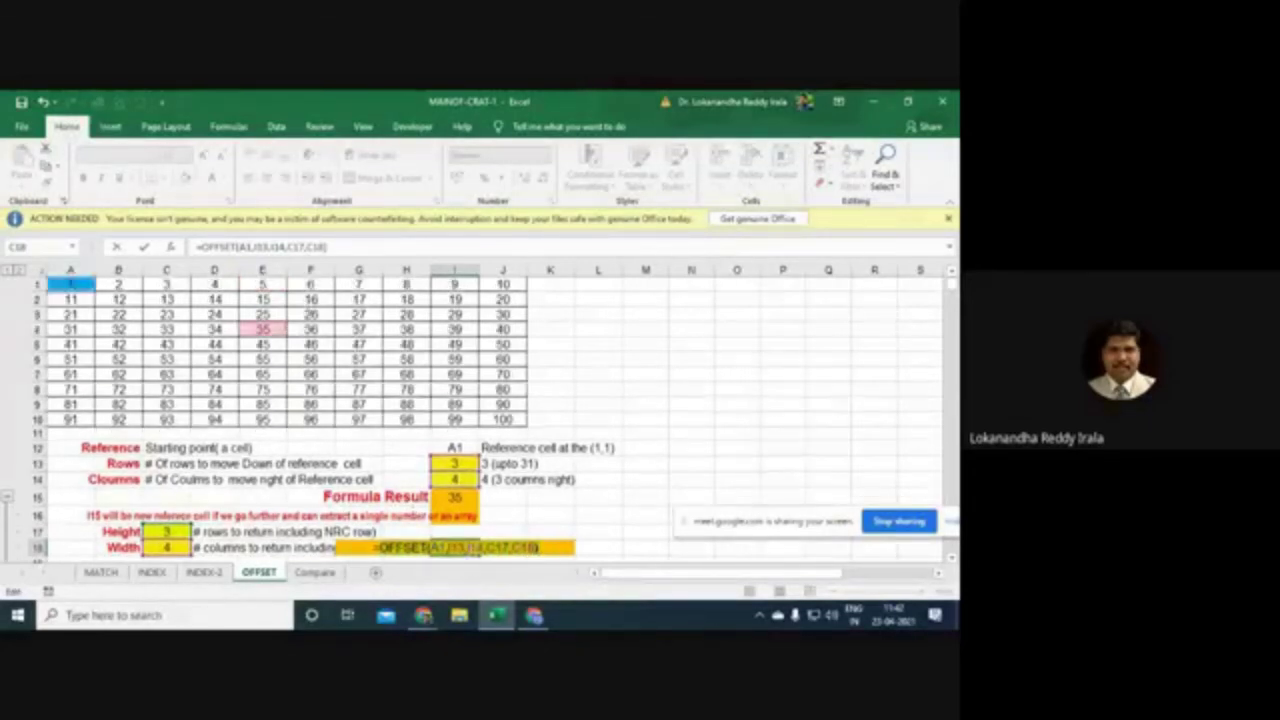
right_click(471, 548)
click(498, 443)
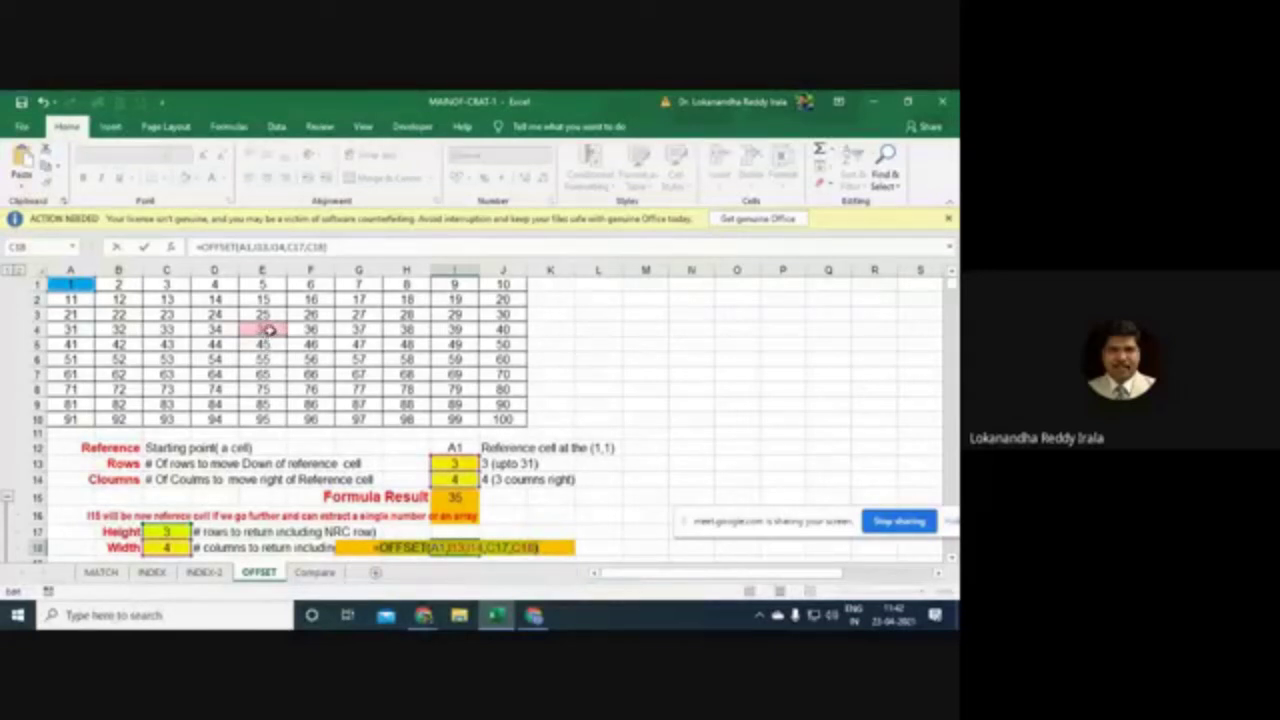
drag(268, 330, 273, 355)
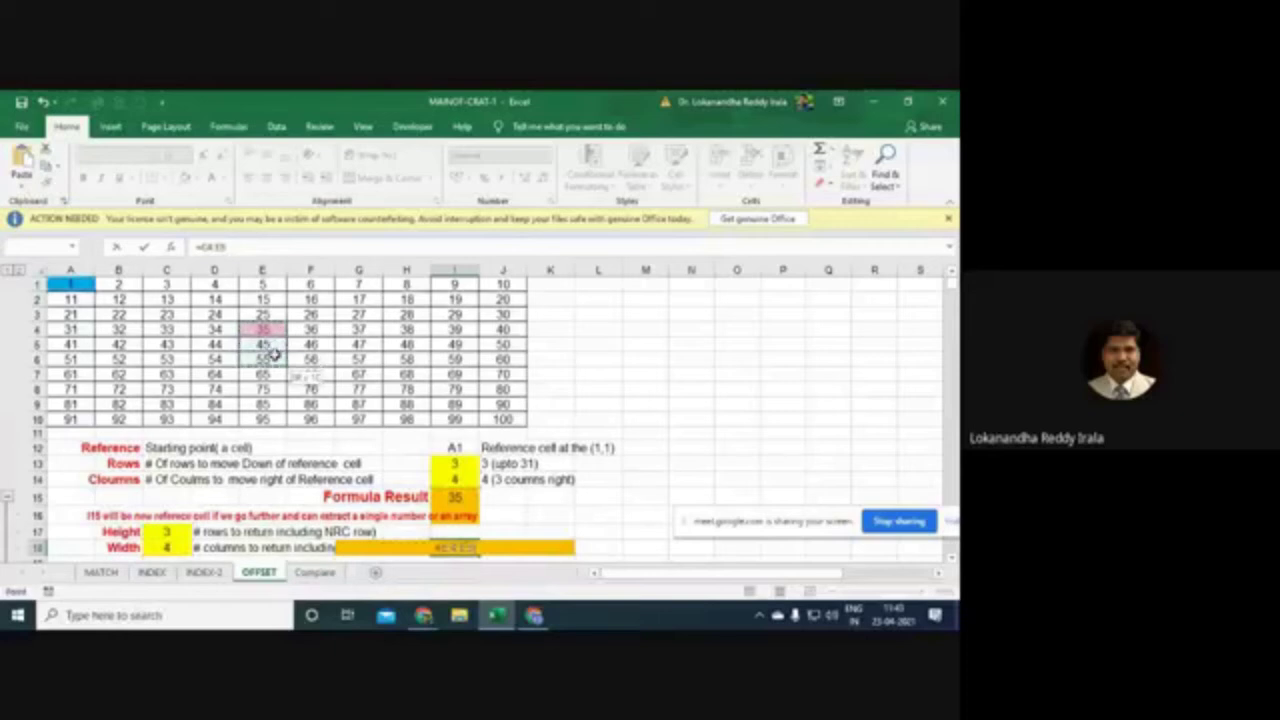
key(Escape)
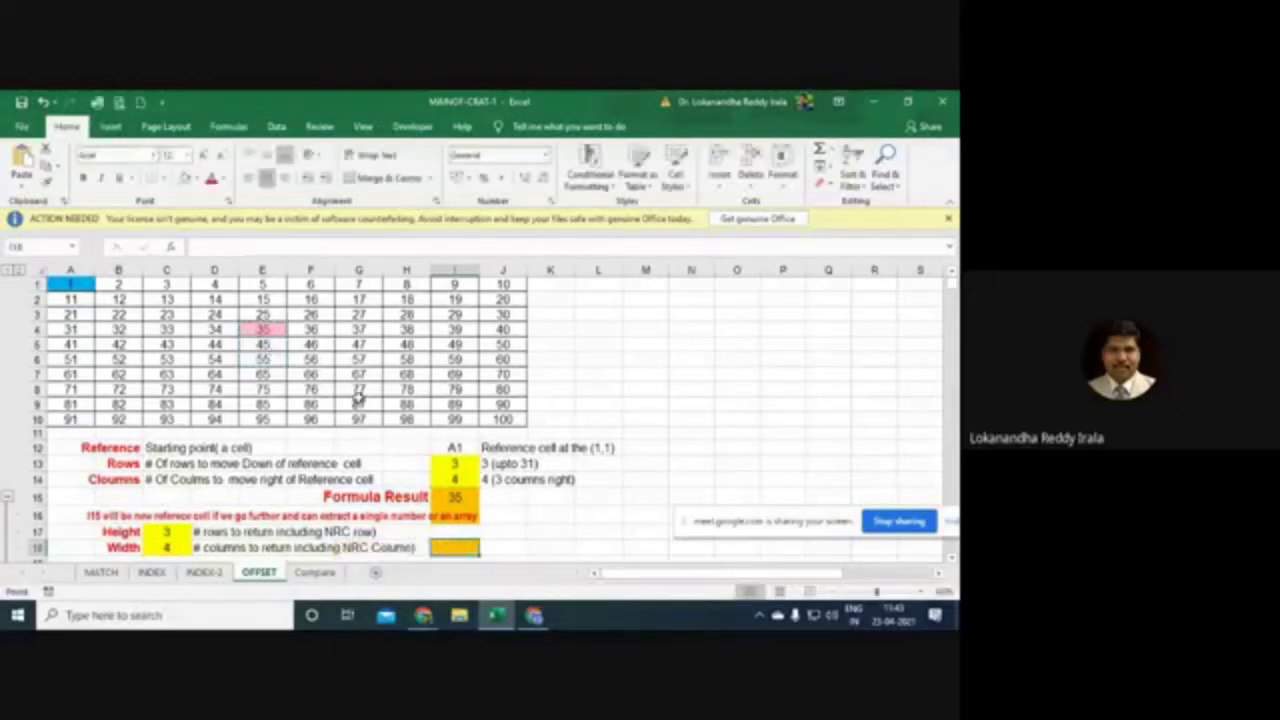
Step: Fill the three-row, four-column range E4:H6 of the number table with yellow
drag(266, 330, 404, 359)
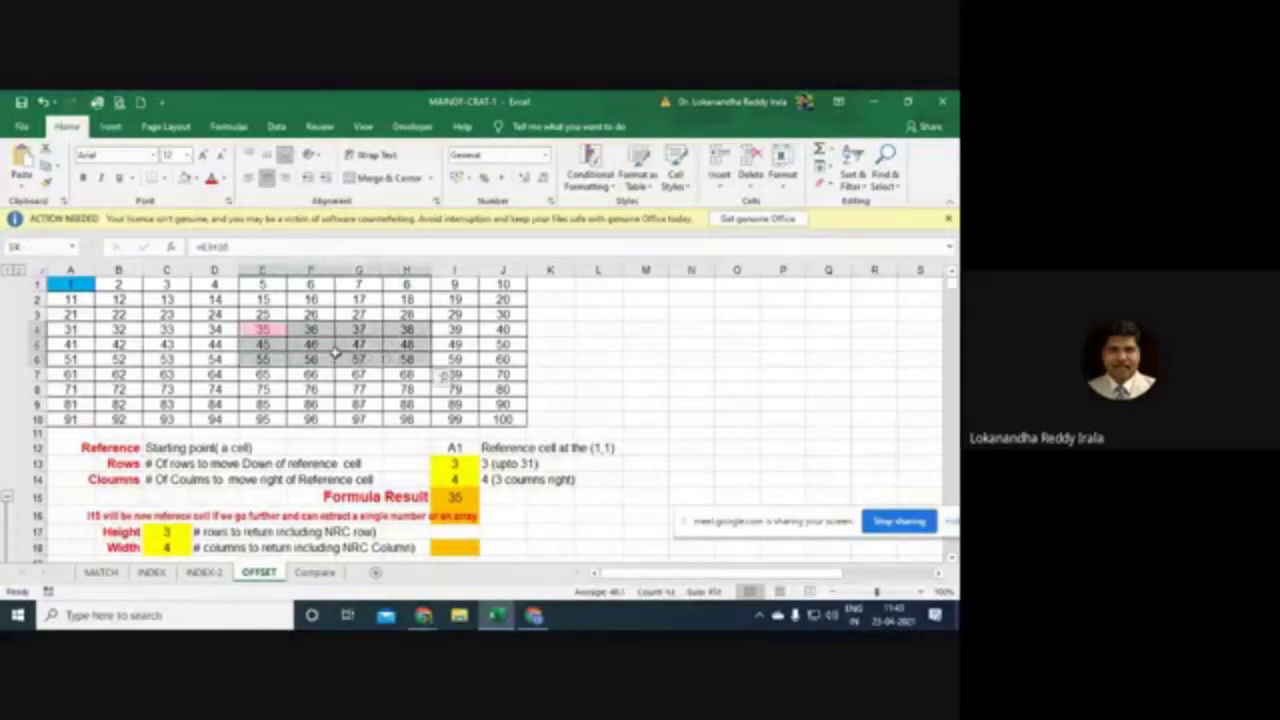
click(195, 178)
click(215, 296)
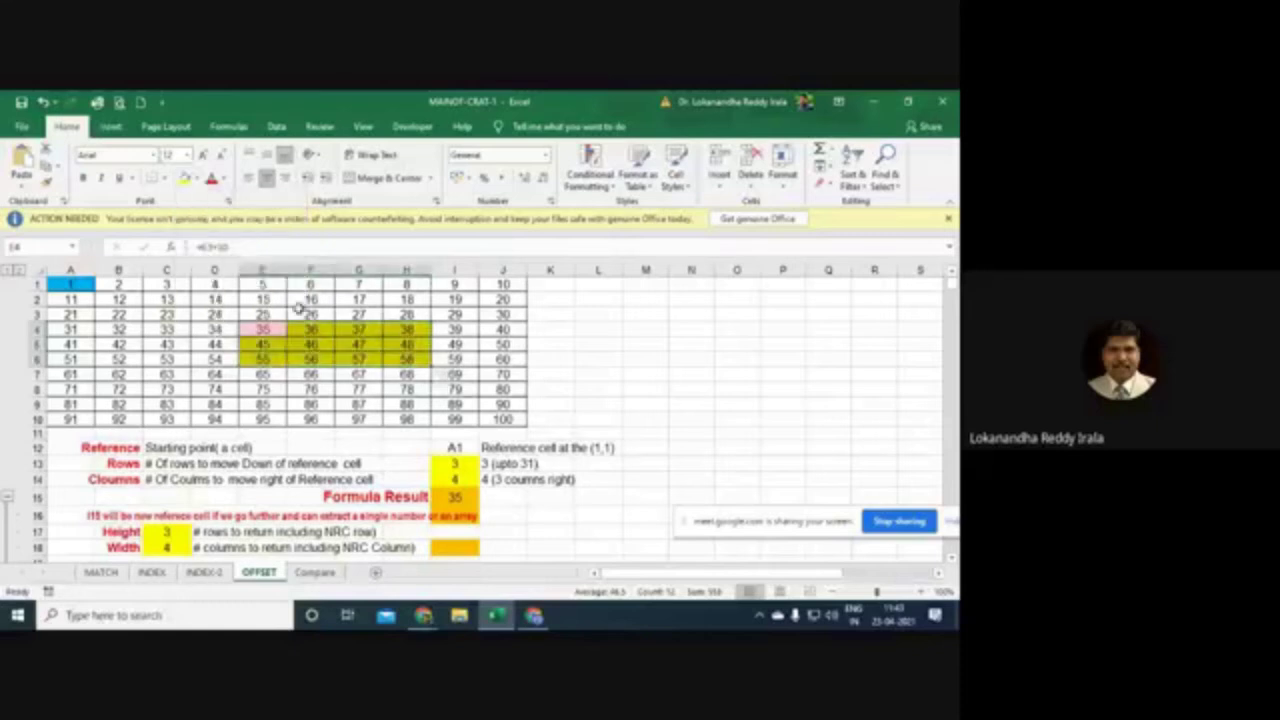
click(605, 359)
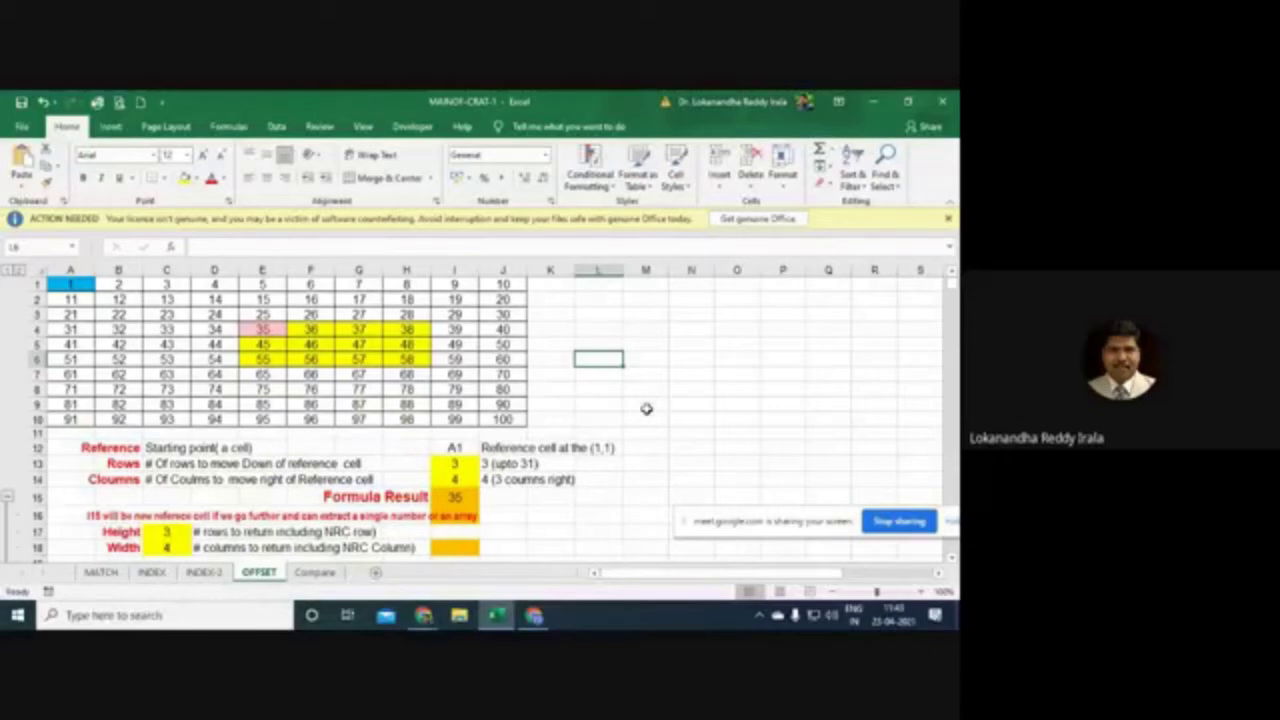
scroll(646, 413, down, 2)
scroll(640, 420, up, 2)
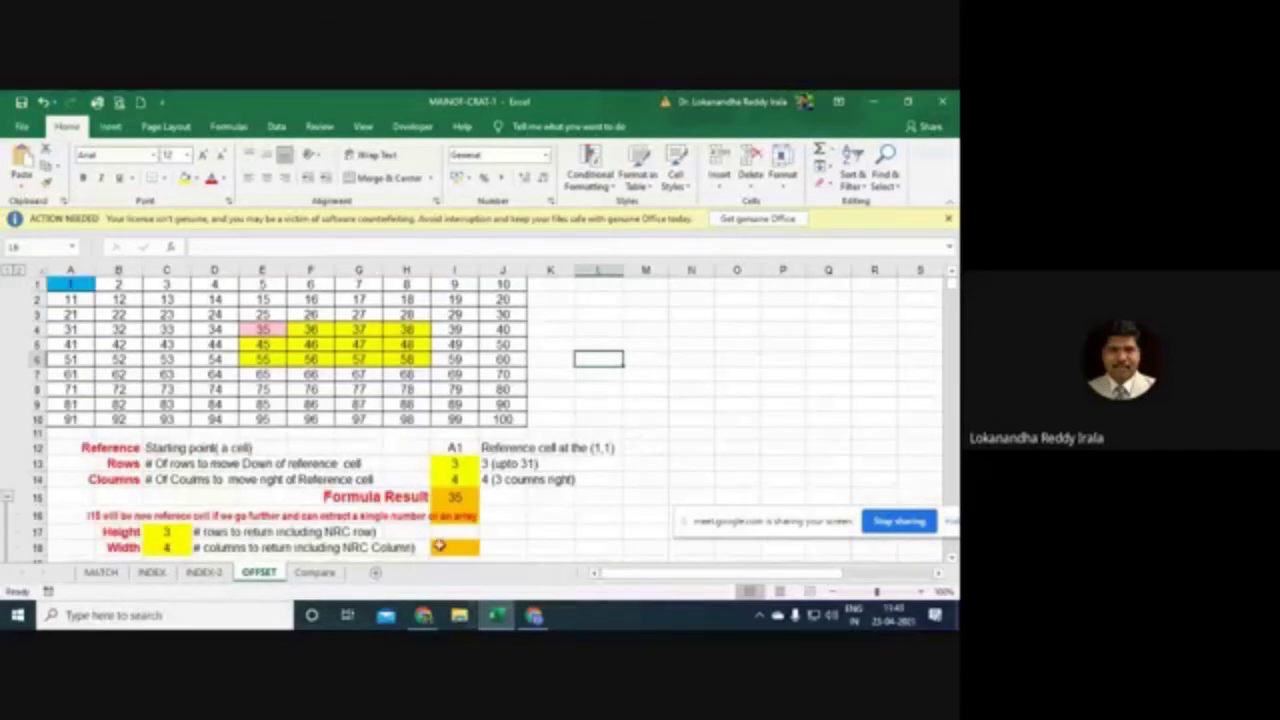
Step: Start an OFFSET formula across the range I18:L21 with A1 as its reference argument
click(466, 548)
drag(466, 548, 567, 485)
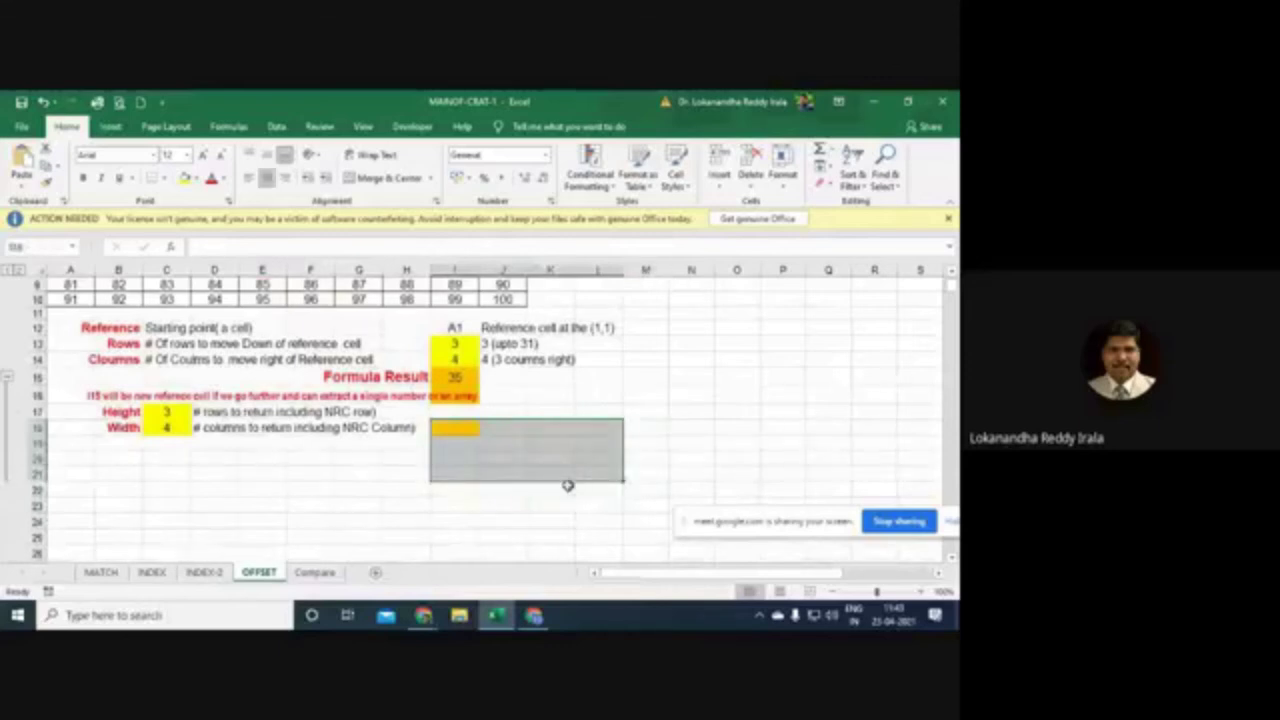
scroll(567, 485, up, 1)
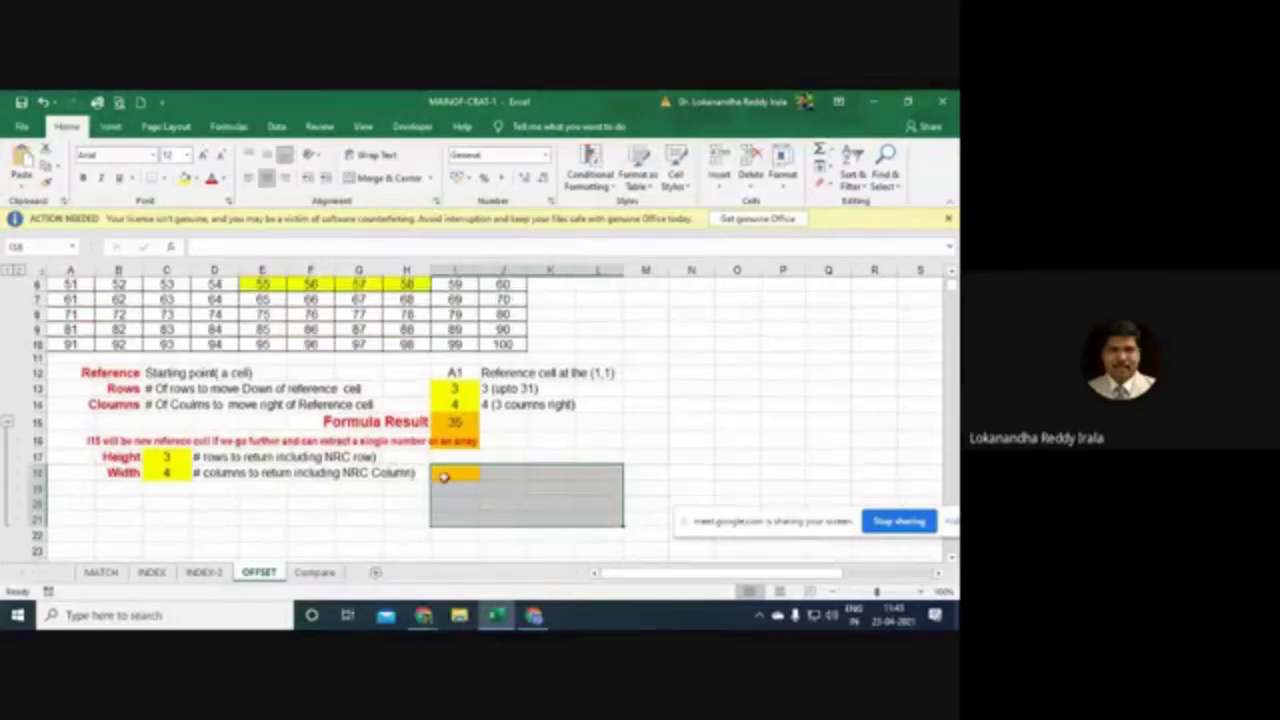
drag(466, 472, 601, 515)
text(=OFFSE)
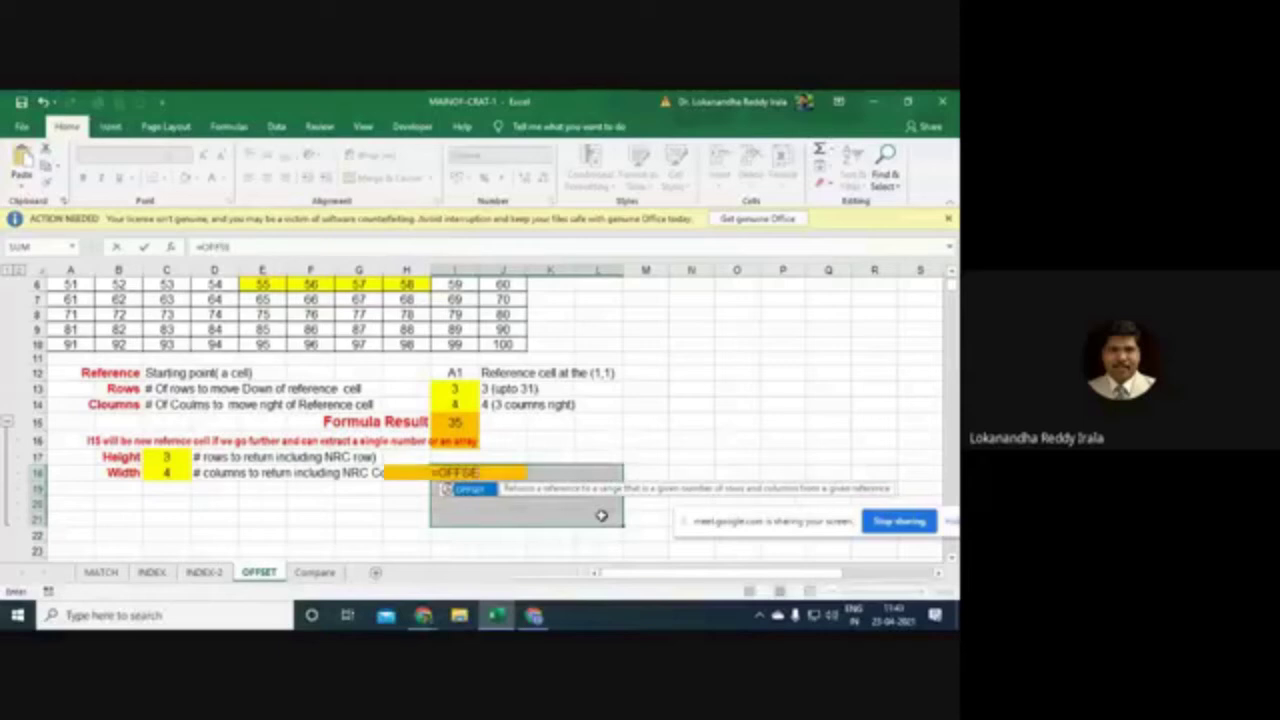
text(T()
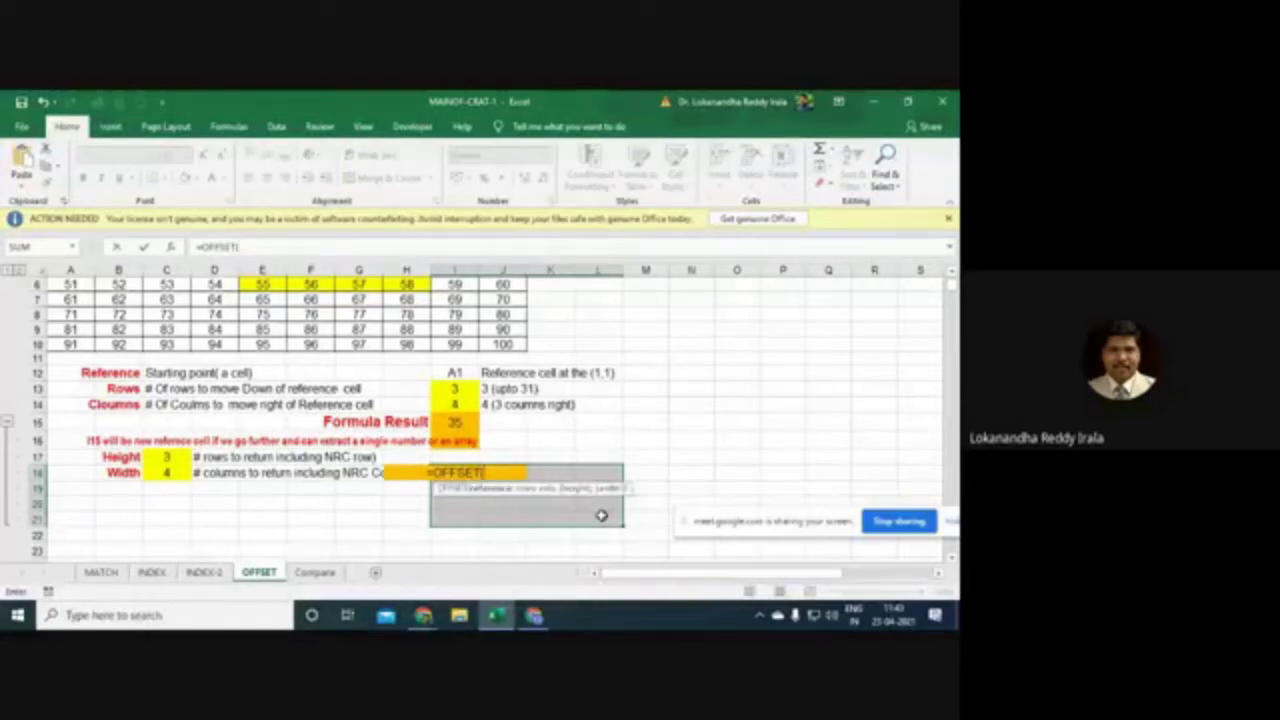
text(A1,)
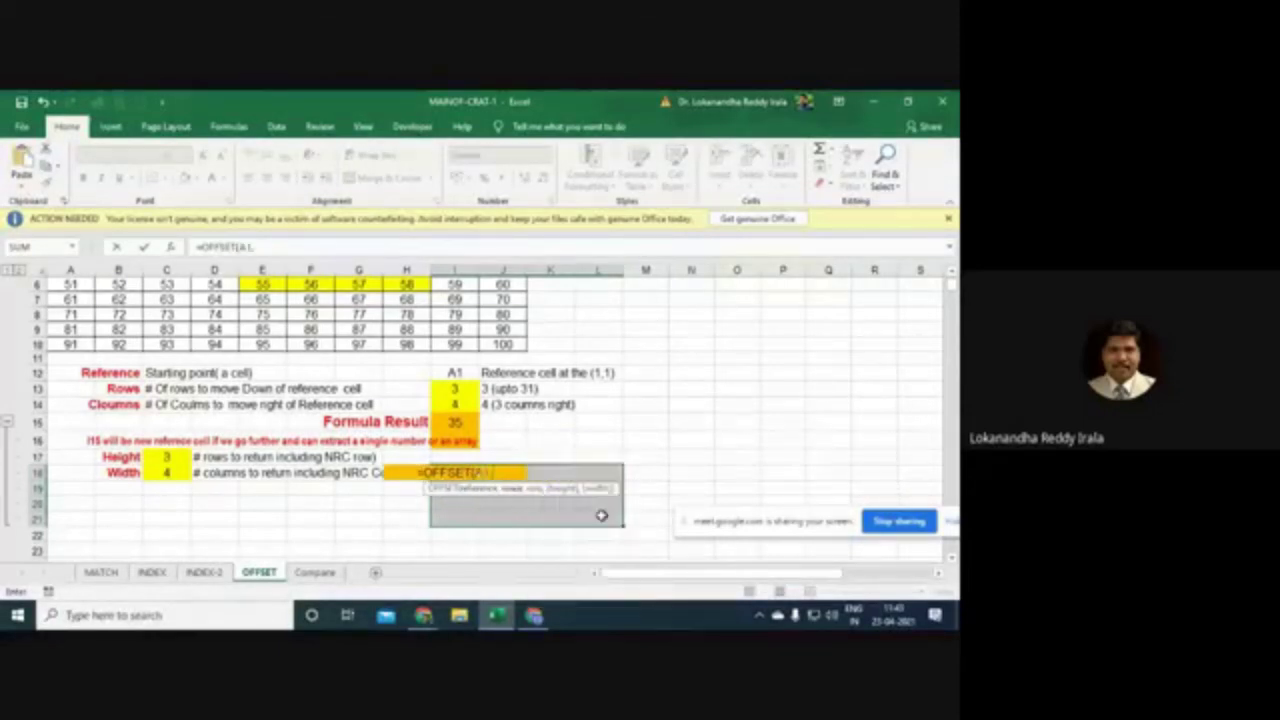
Step: Complete the OFFSET formula with I13 as rows, I14 as columns, C17 as height and C18 as width, entered as an array formula over I18:L21
click(447, 389)
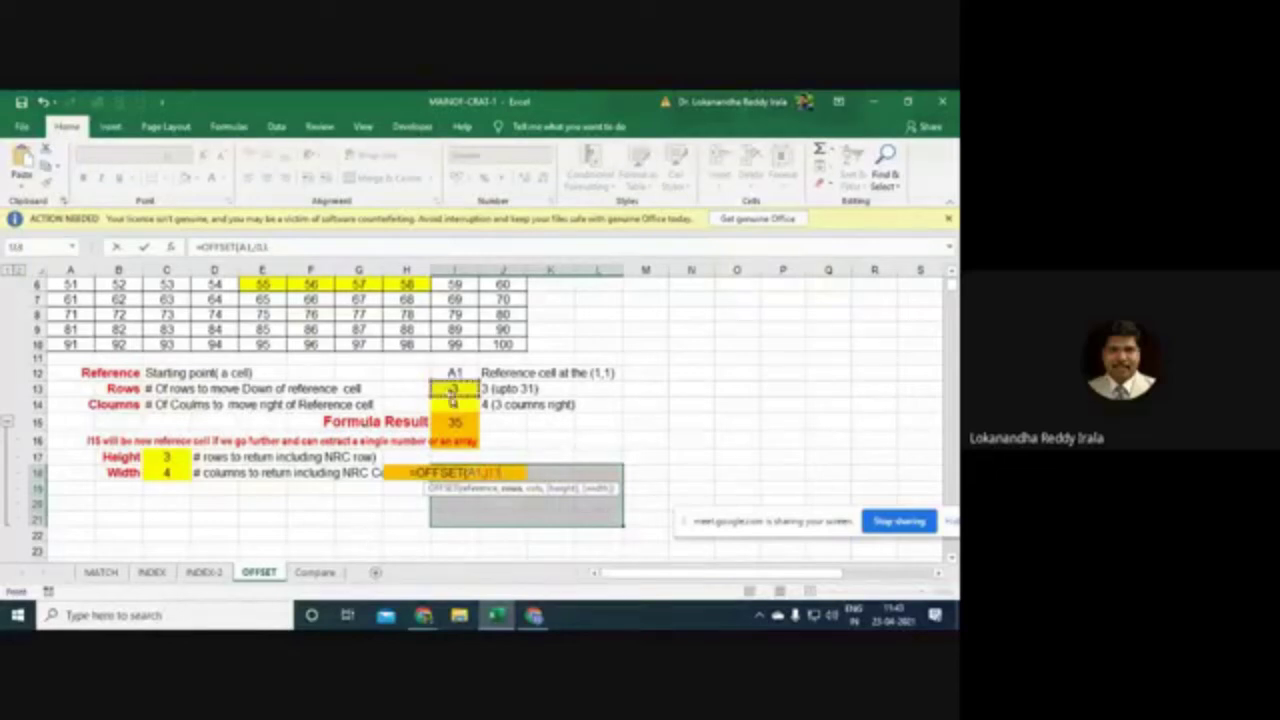
text(,)
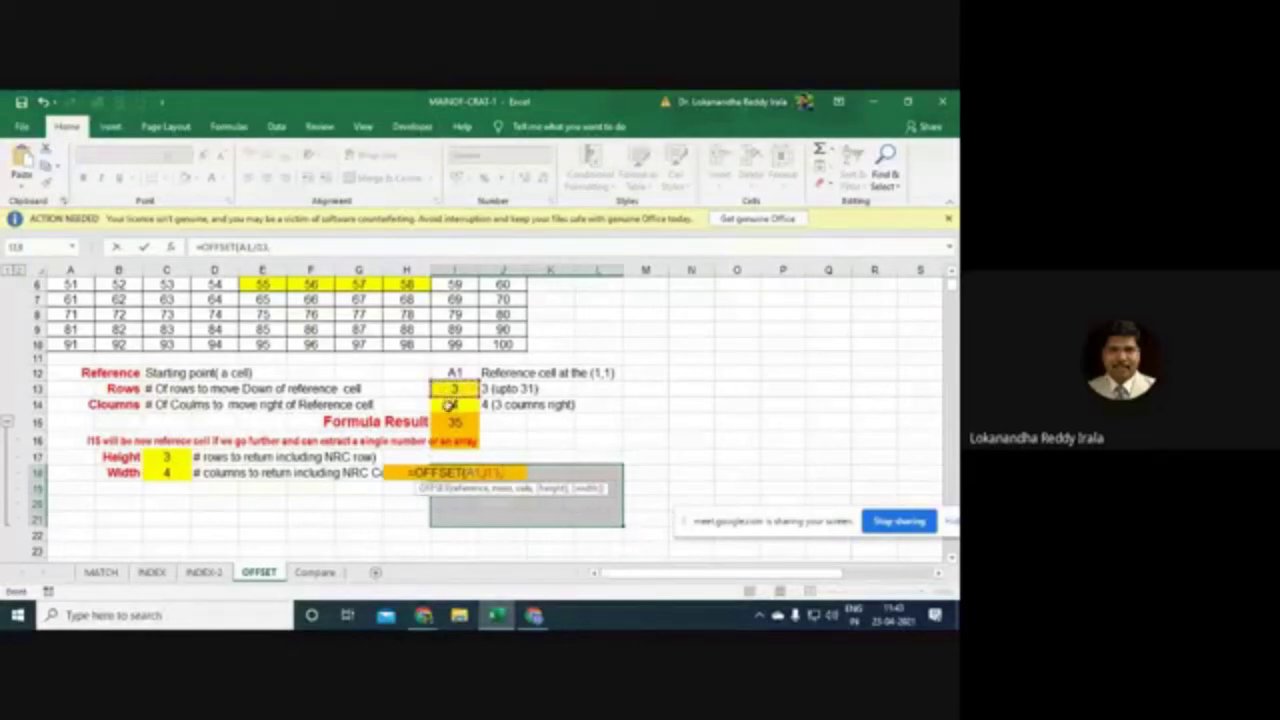
click(450, 404)
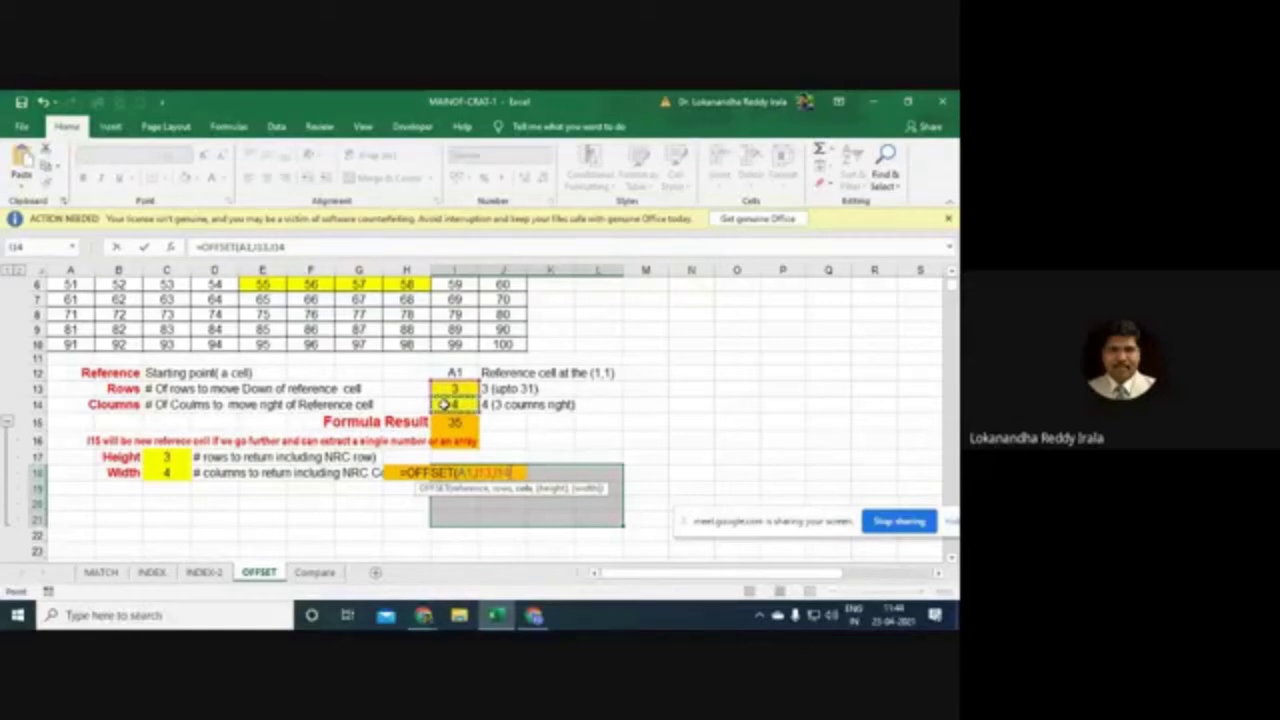
text(,)
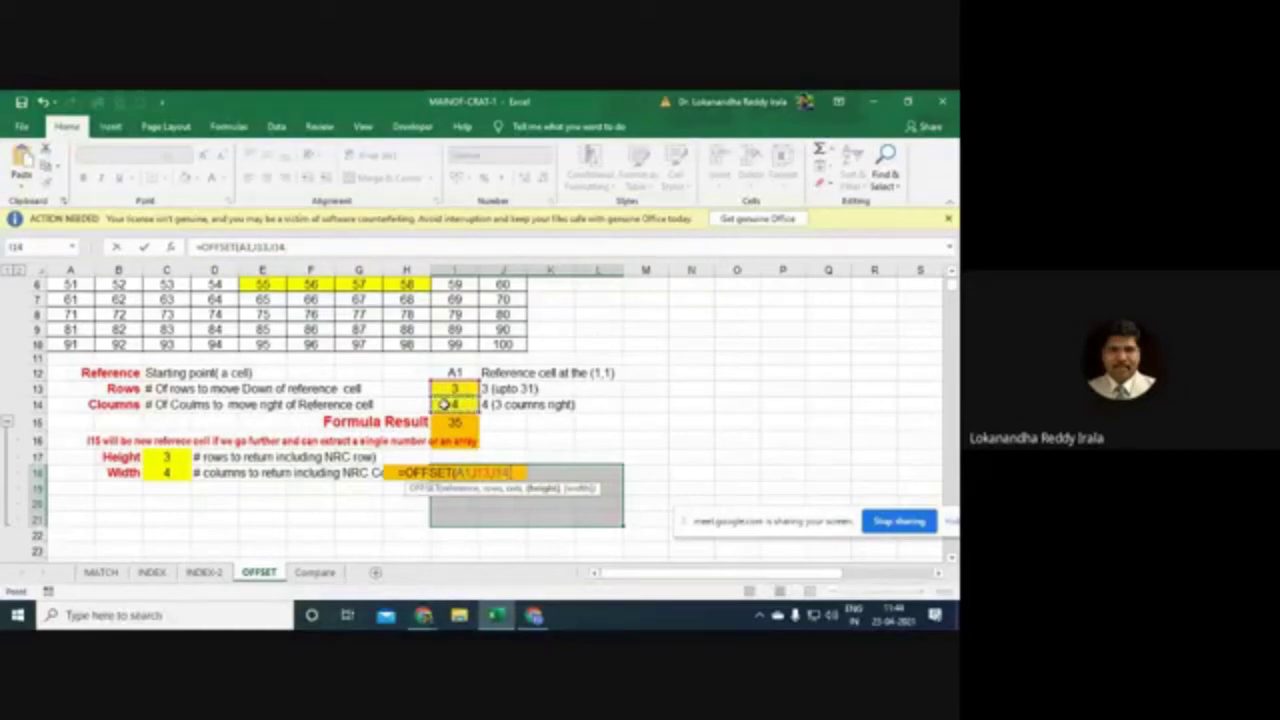
click(173, 456)
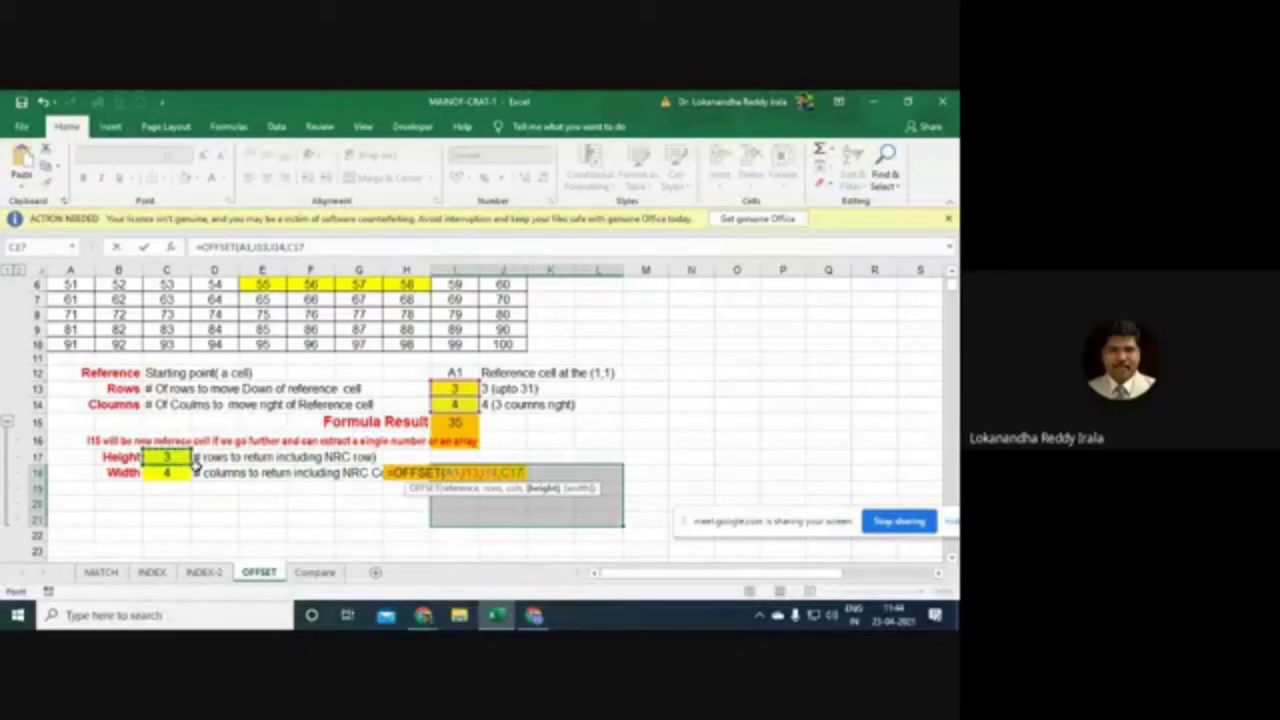
text(,)
click(178, 474)
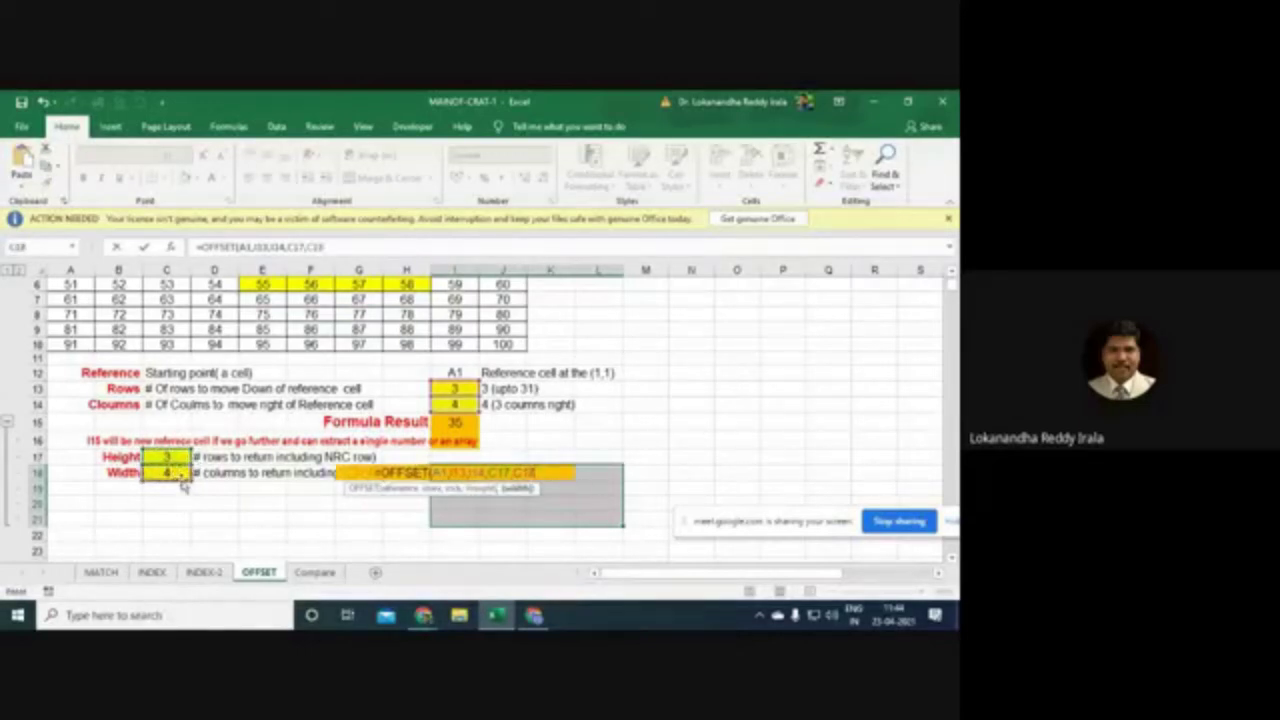
text())
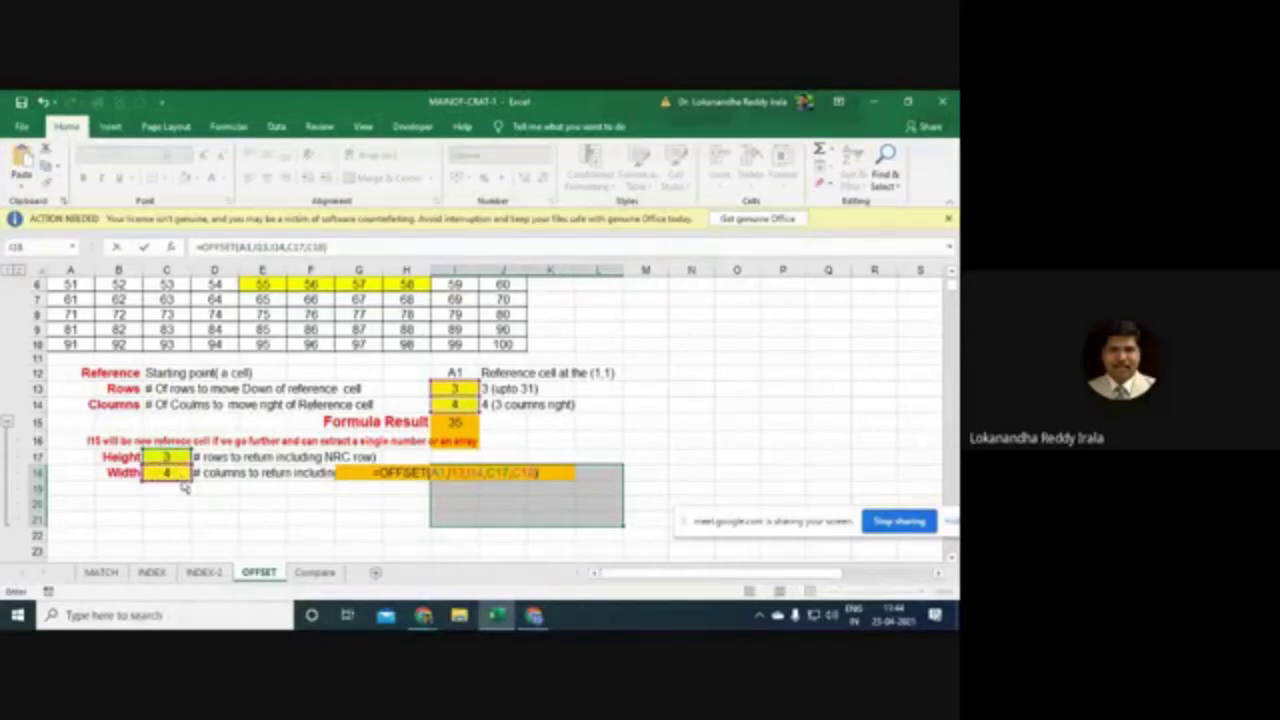
key(ctrl+shift+Return)
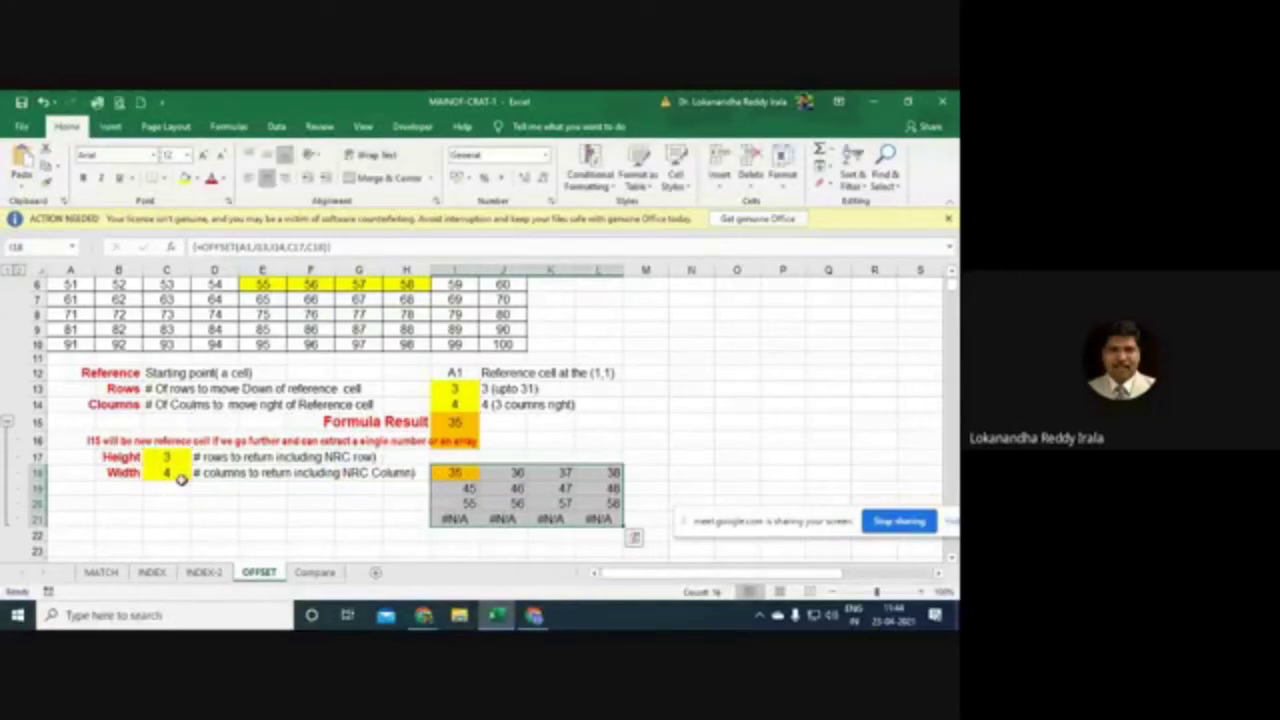
Step: Try to delete the contents of I21:L23, including the #N/A row of the array
click(457, 476)
click(468, 520)
click(465, 472)
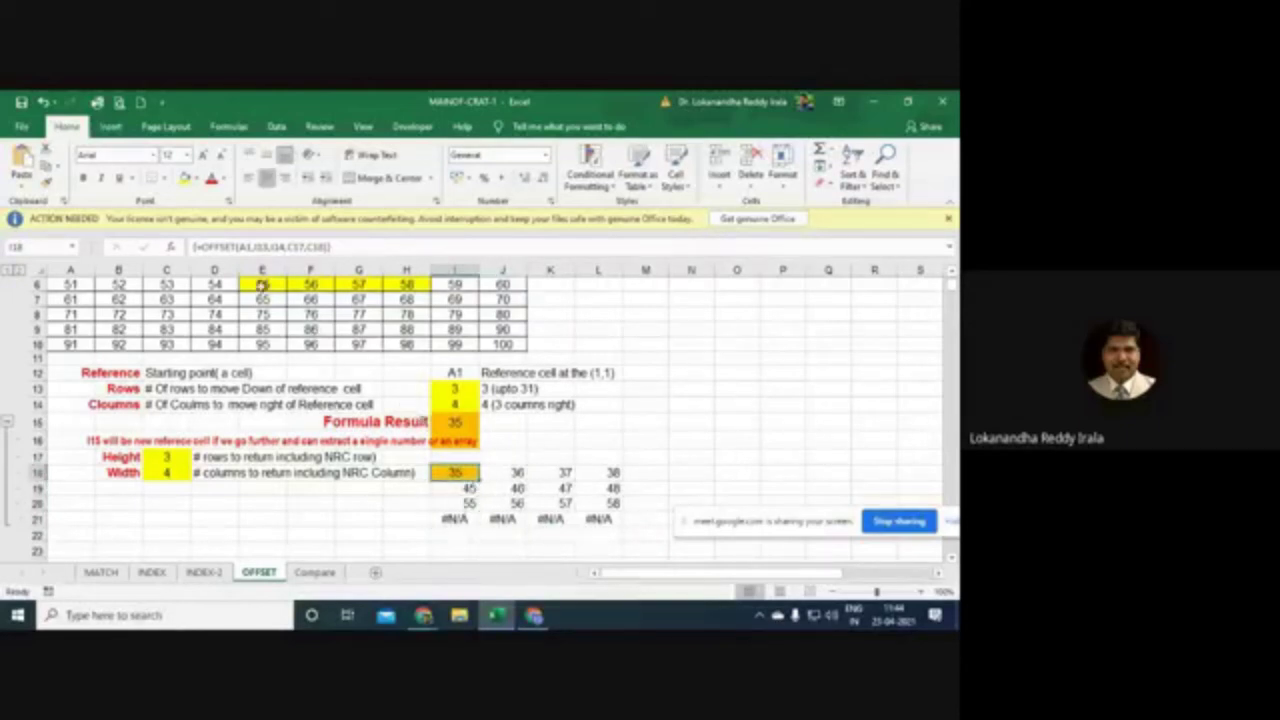
mouse_move(455, 479)
mouse_down()
mouse_move(505, 487)
mouse_move(456, 480)
mouse_up()
drag(453, 521, 594, 549)
key(Delete)
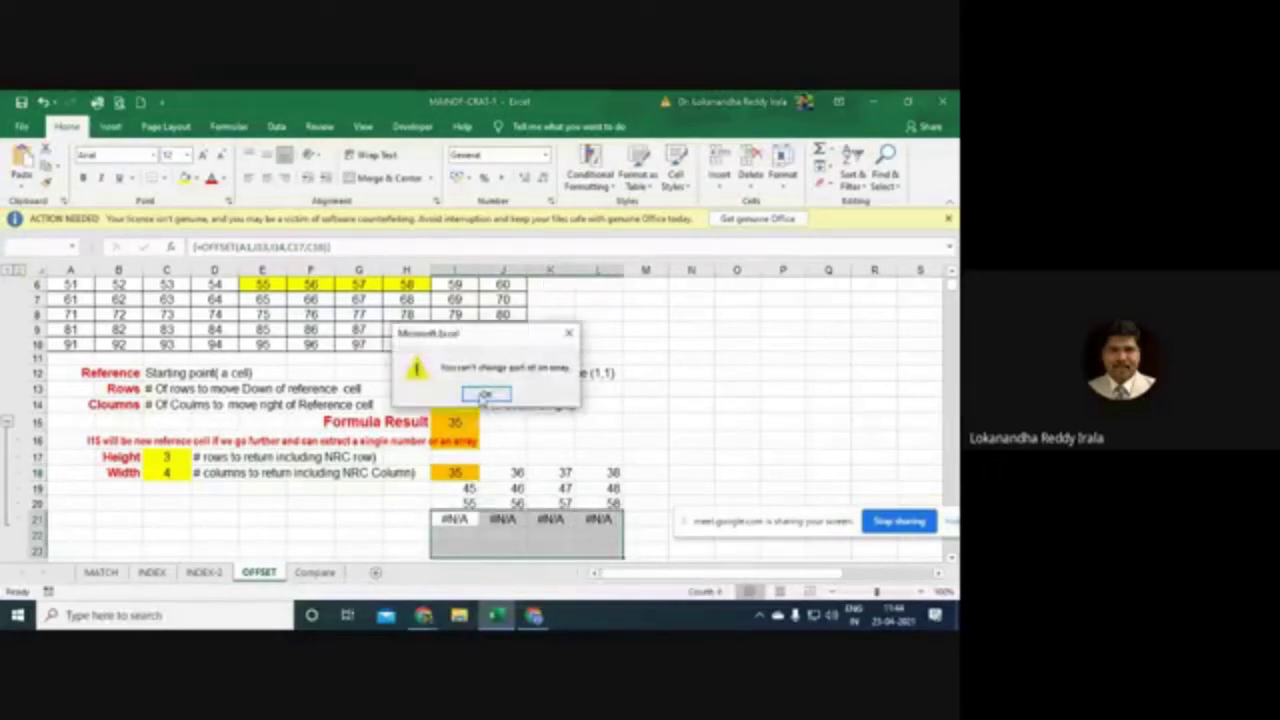
click(486, 394)
click(598, 472)
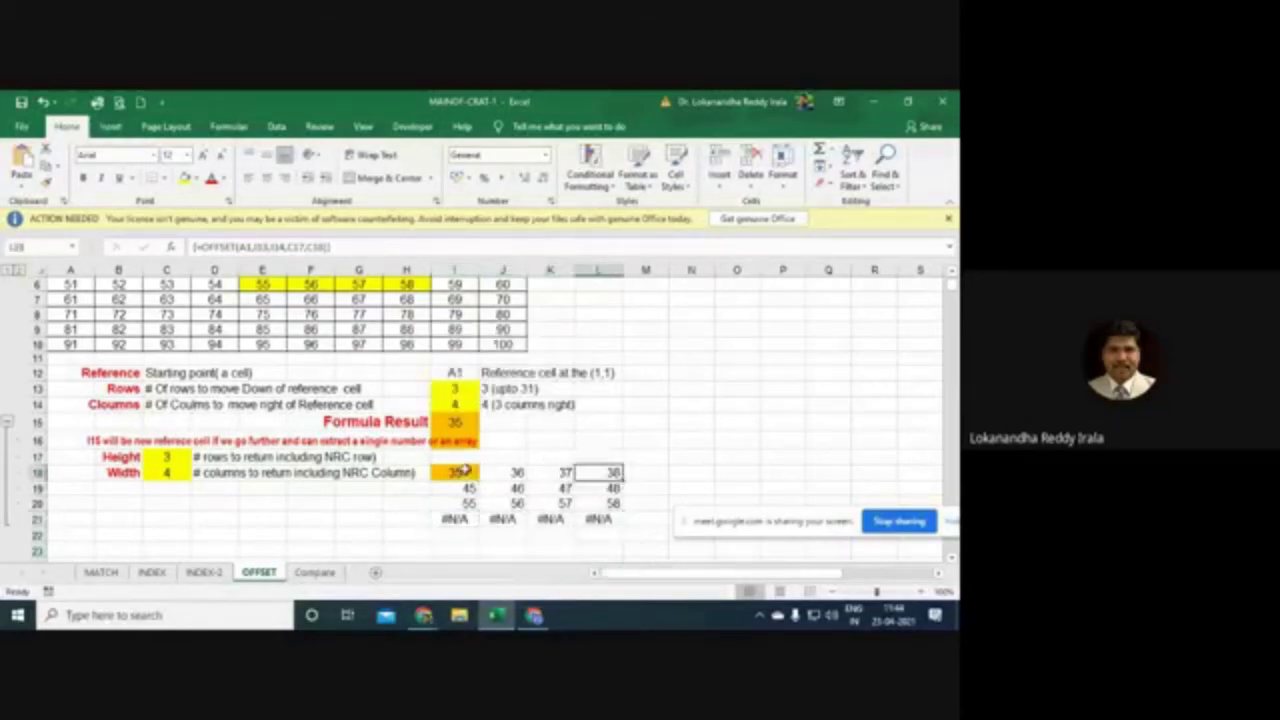
drag(462, 474, 591, 501)
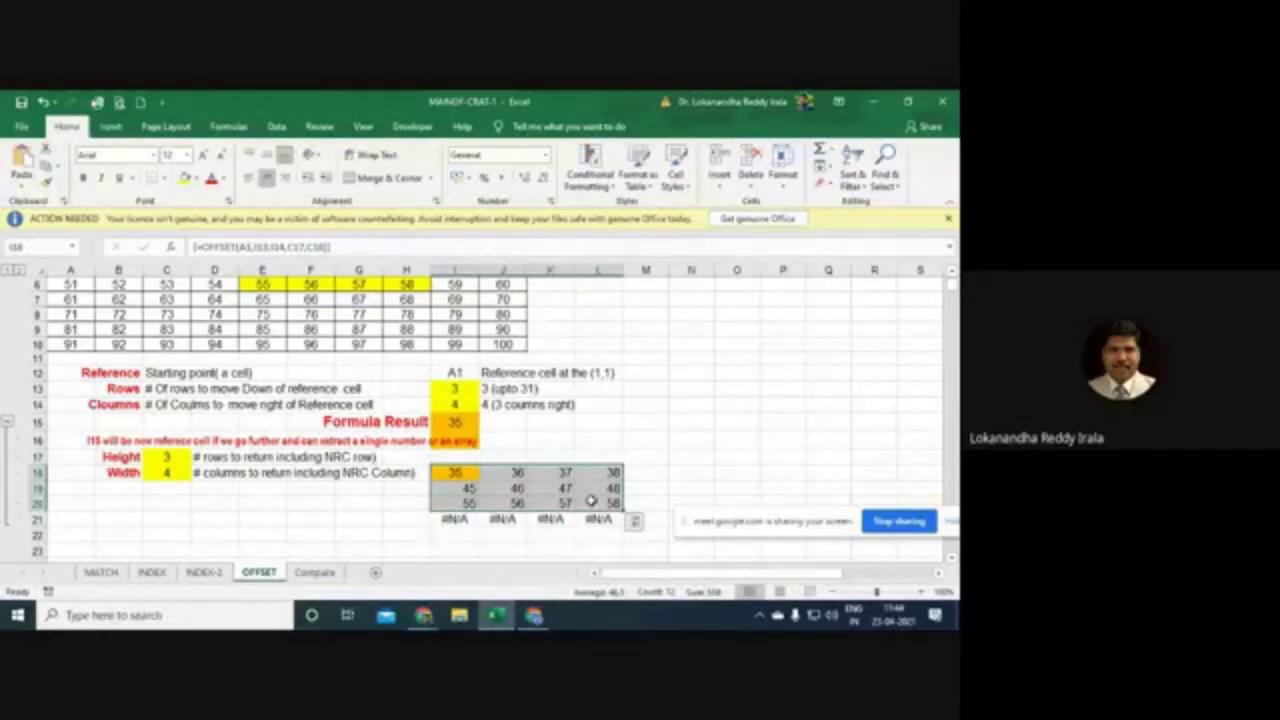
click(488, 505)
Step: Copy the OFFSET expression from I18's formula without the equals sign and closing parenthesis, and leave the cell
click(455, 474)
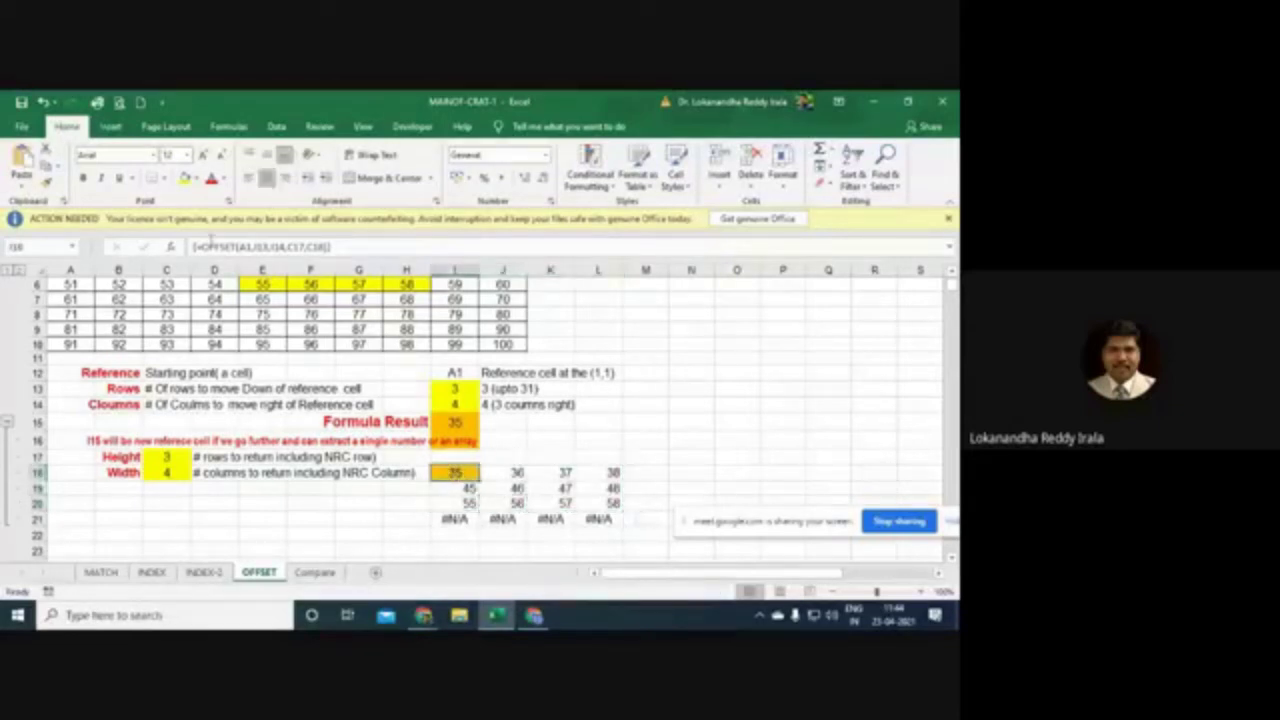
click(205, 246)
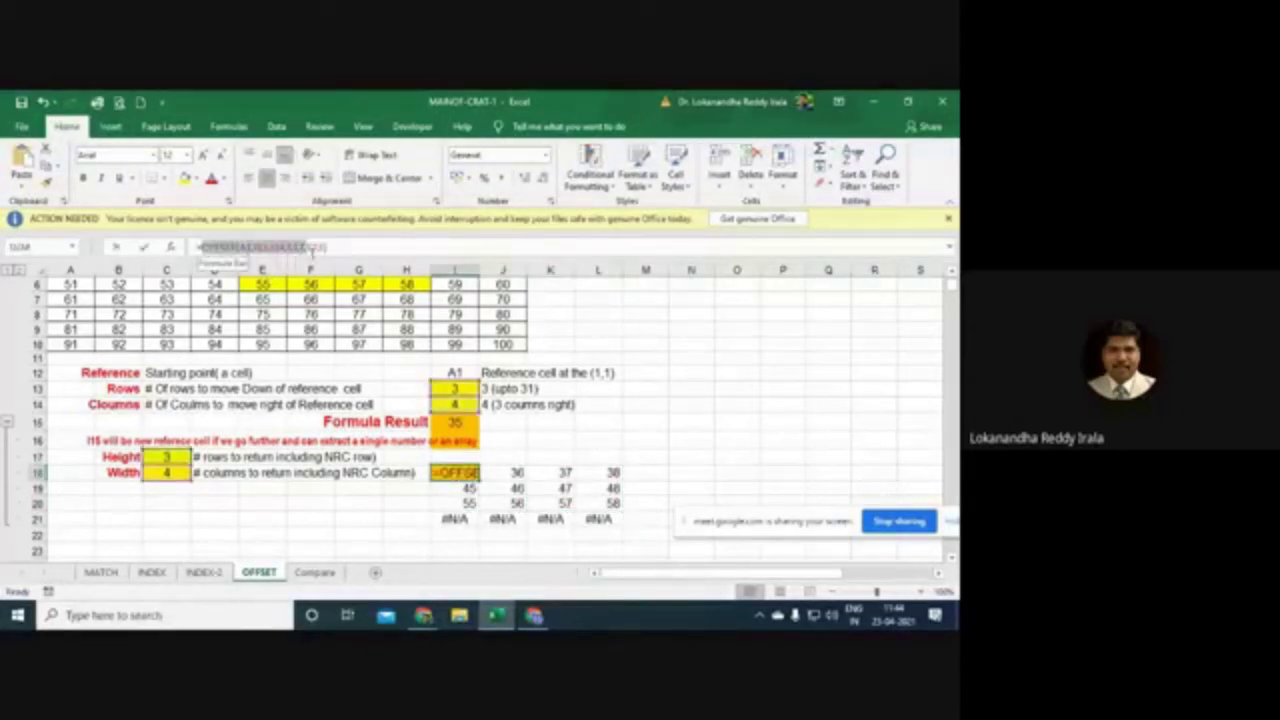
click(340, 249)
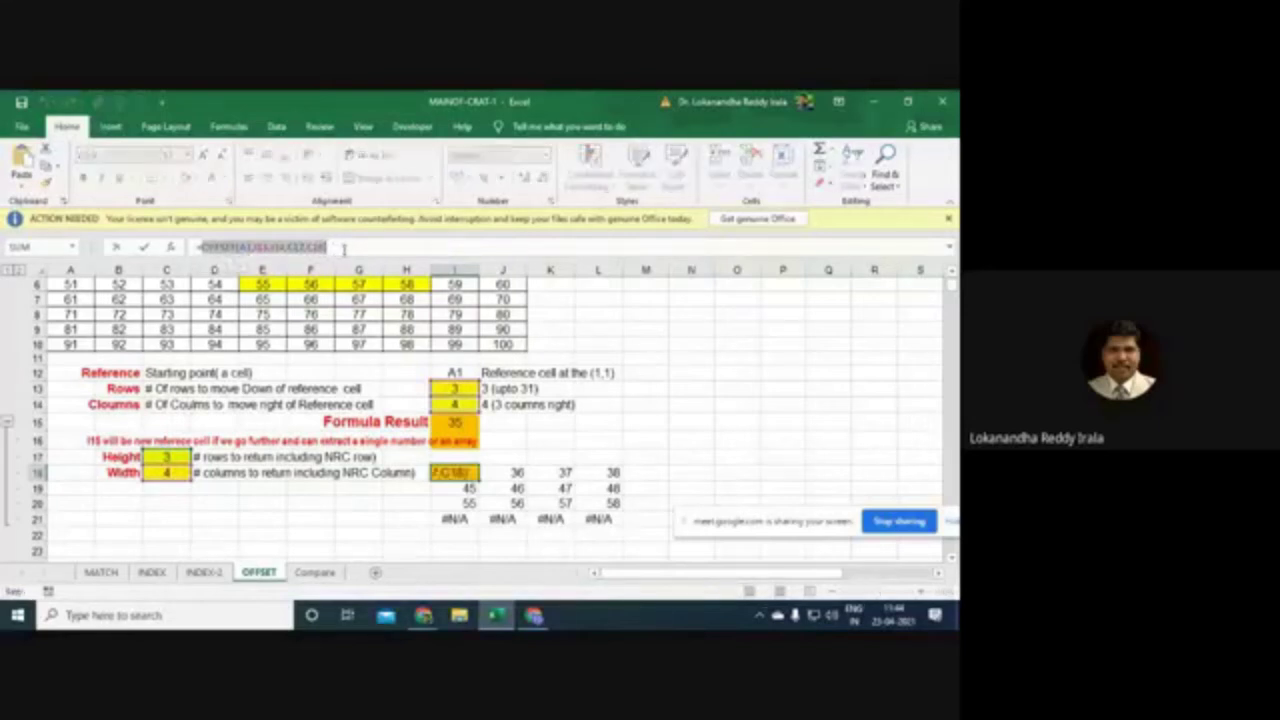
key(shift+Left)
key(ctrl+c)
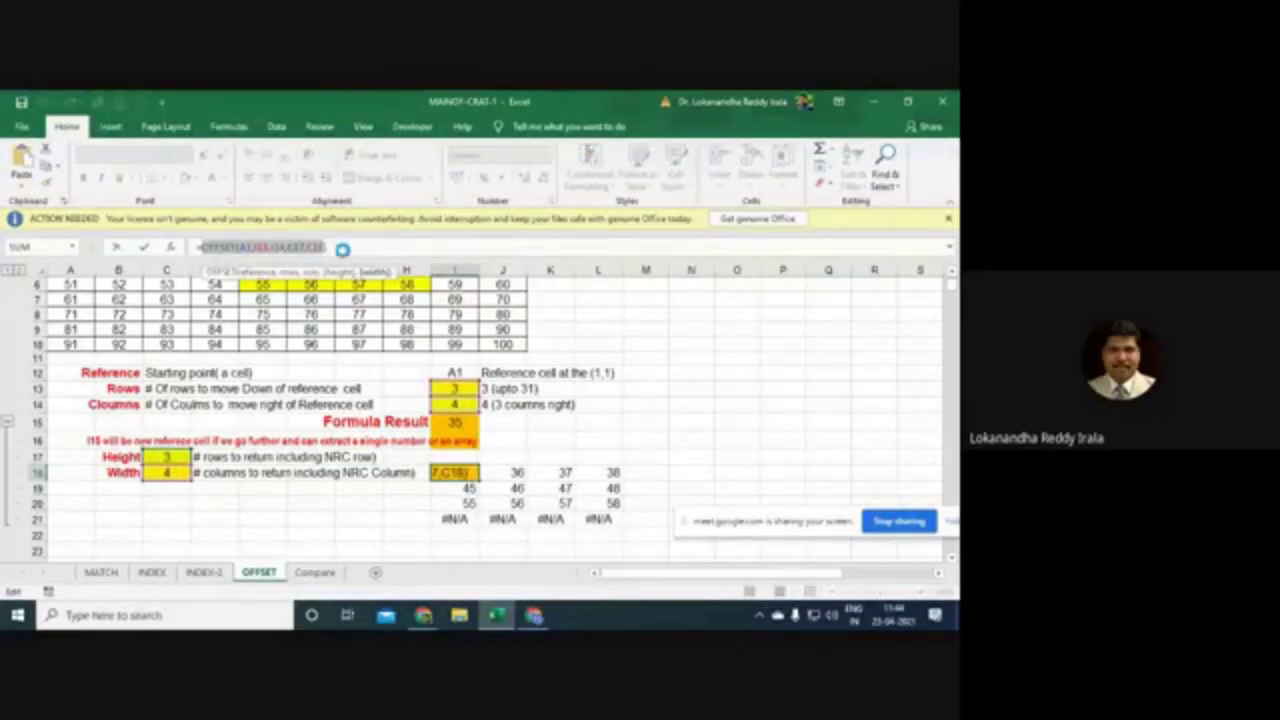
key(ctrl+shift+Return)
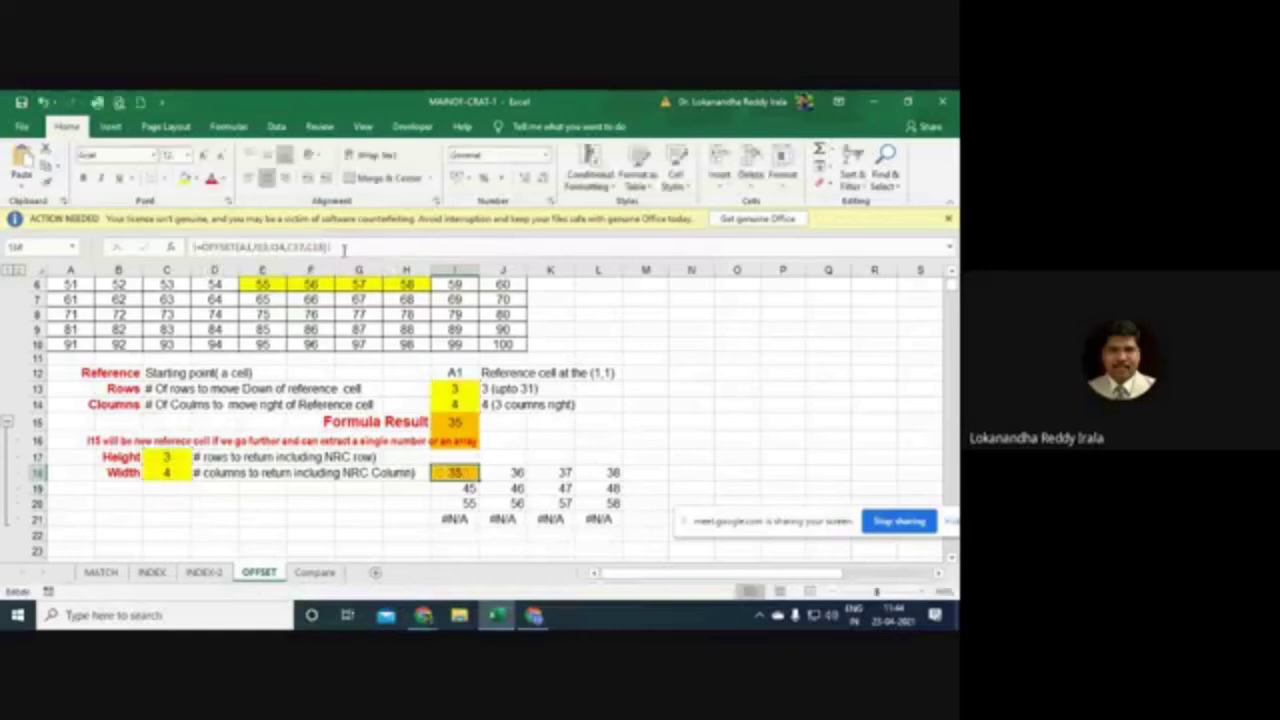
key(Return)
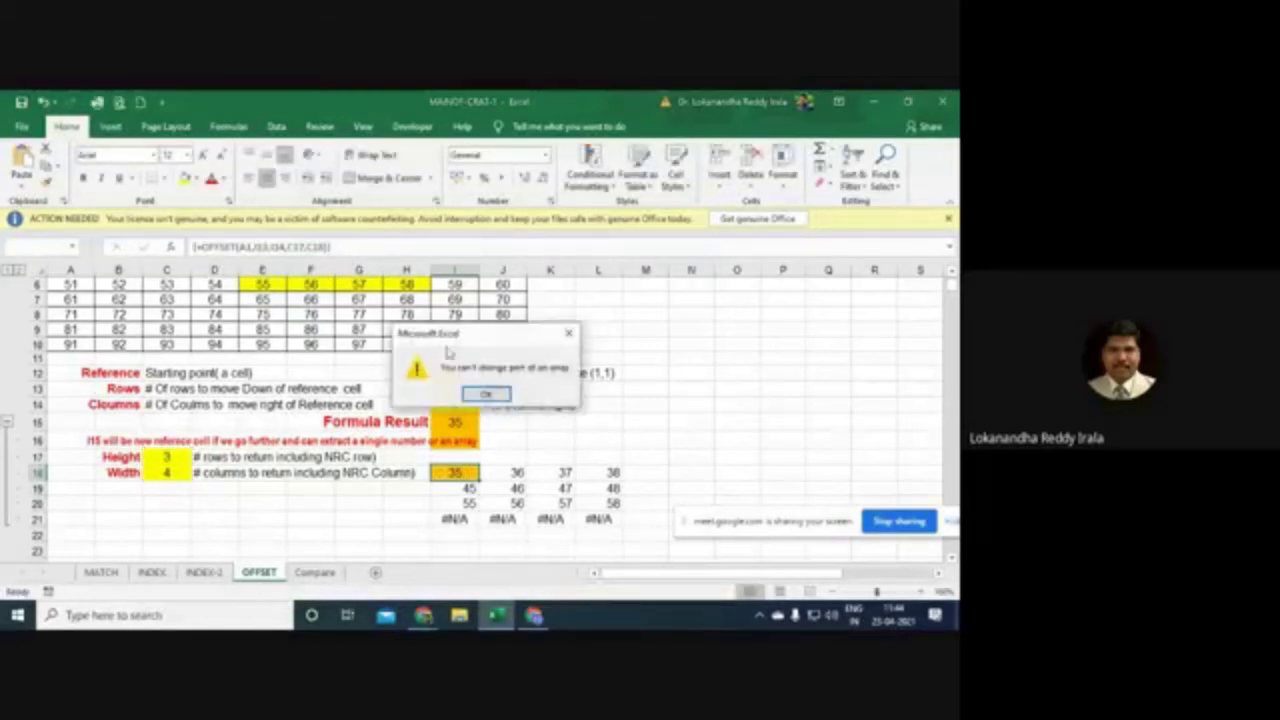
click(487, 394)
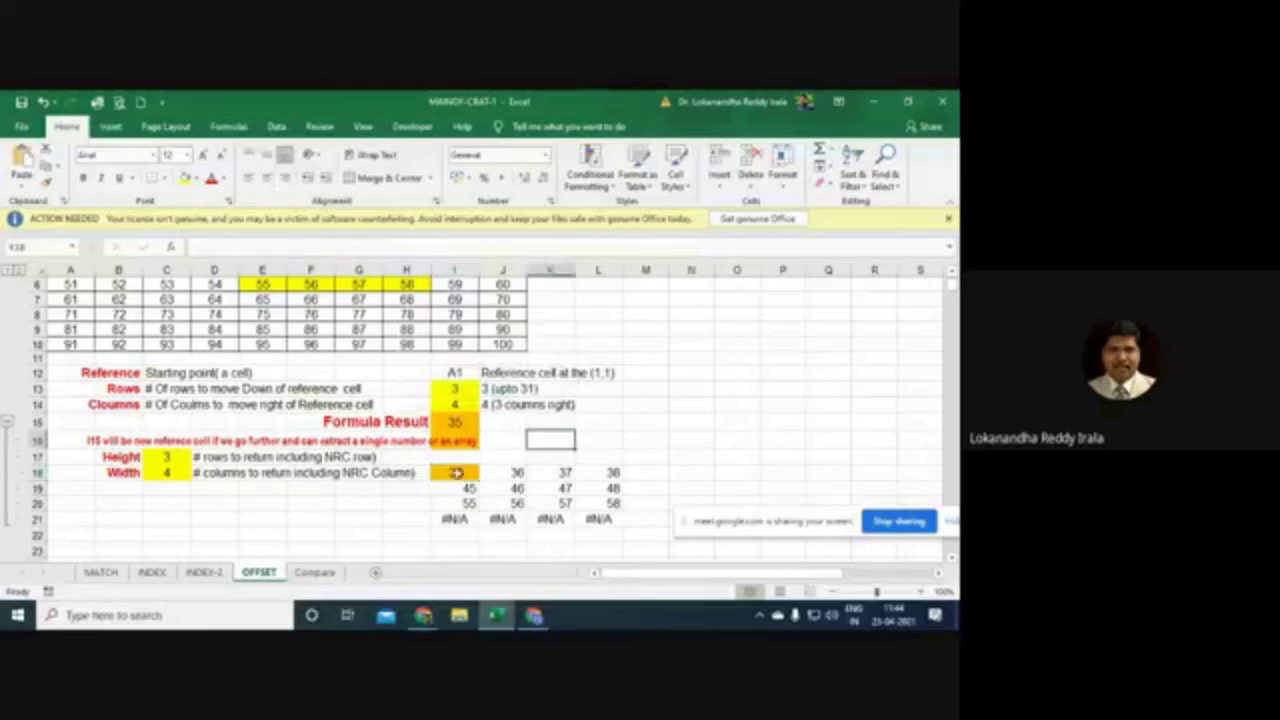
Step: Clear the array in I18:L21 and enter =OFFSET(A1,I13,I14,C17,C18) as an array formula over I18:L20 using the copied text
drag(455, 473, 612, 524)
key(Delete)
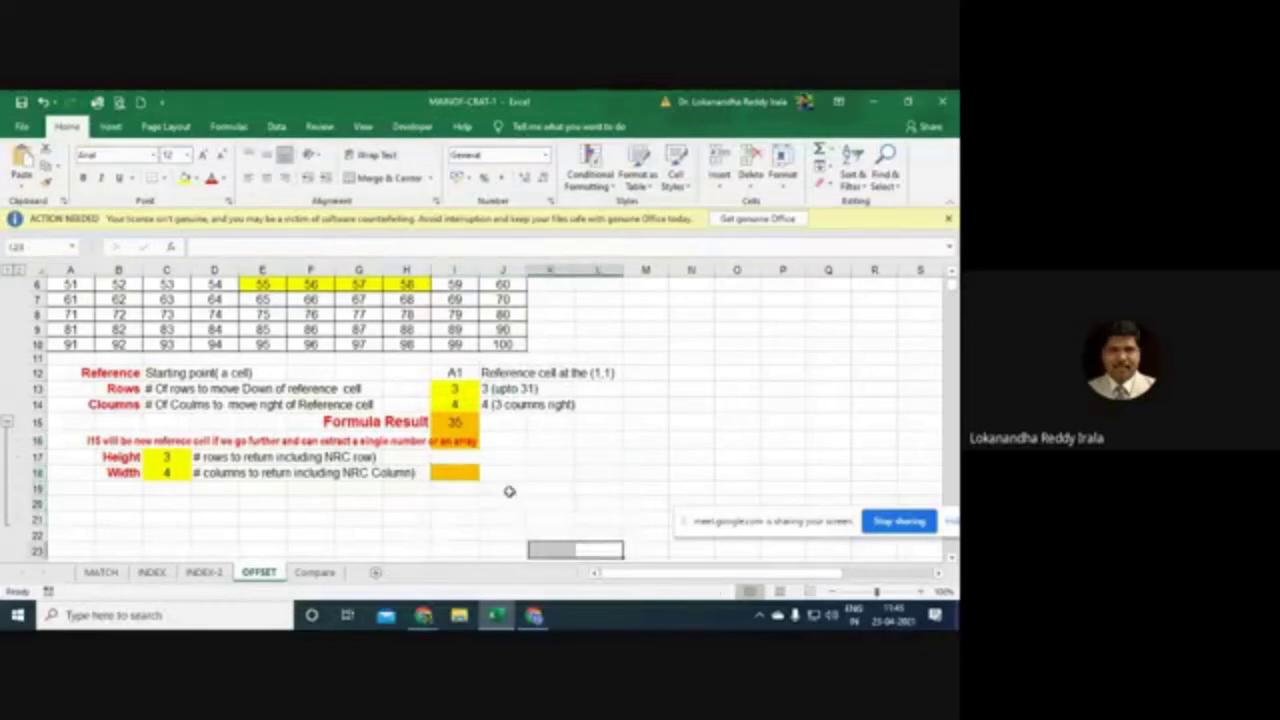
drag(467, 473, 592, 505)
text(=)
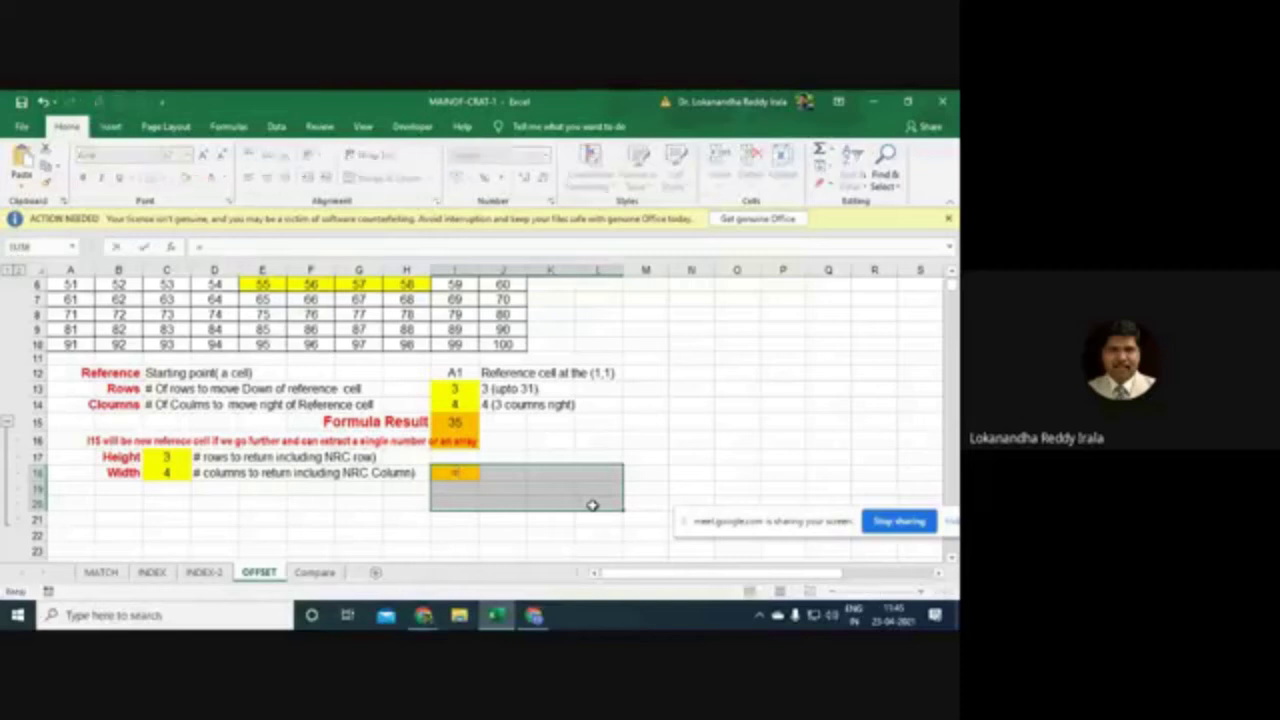
key(ctrl+v)
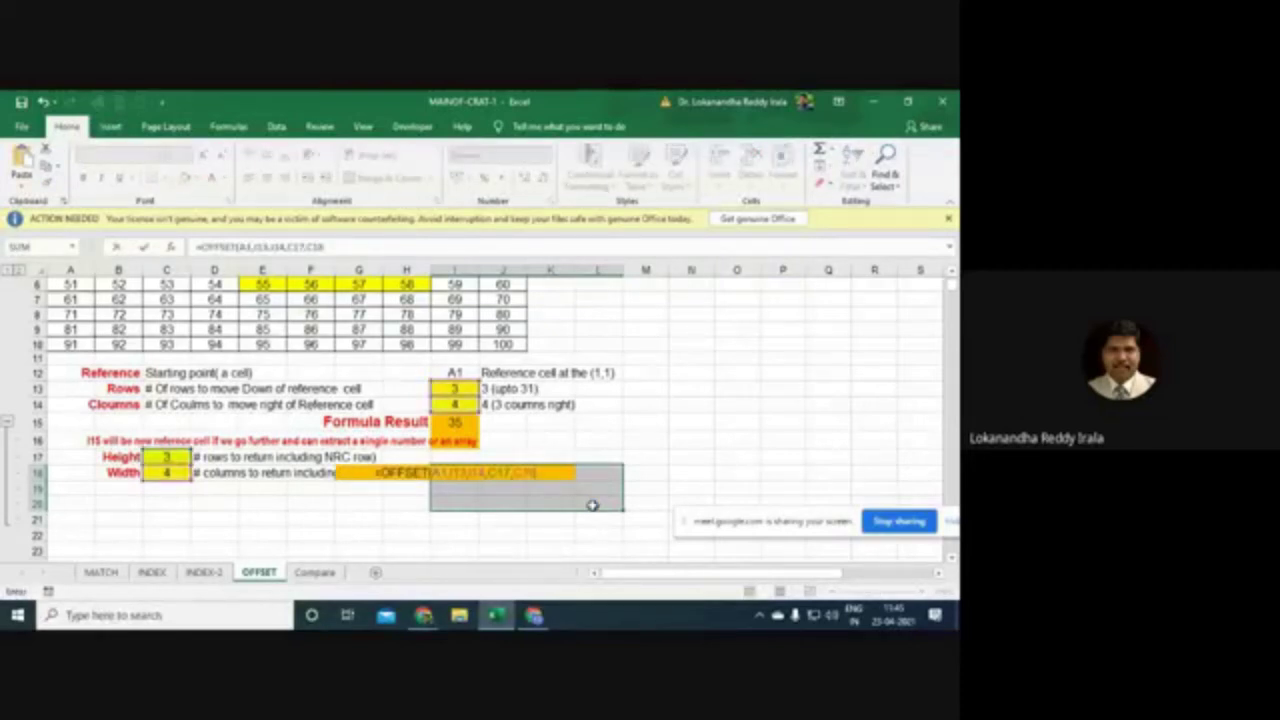
text())
key(ctrl+shift+Return)
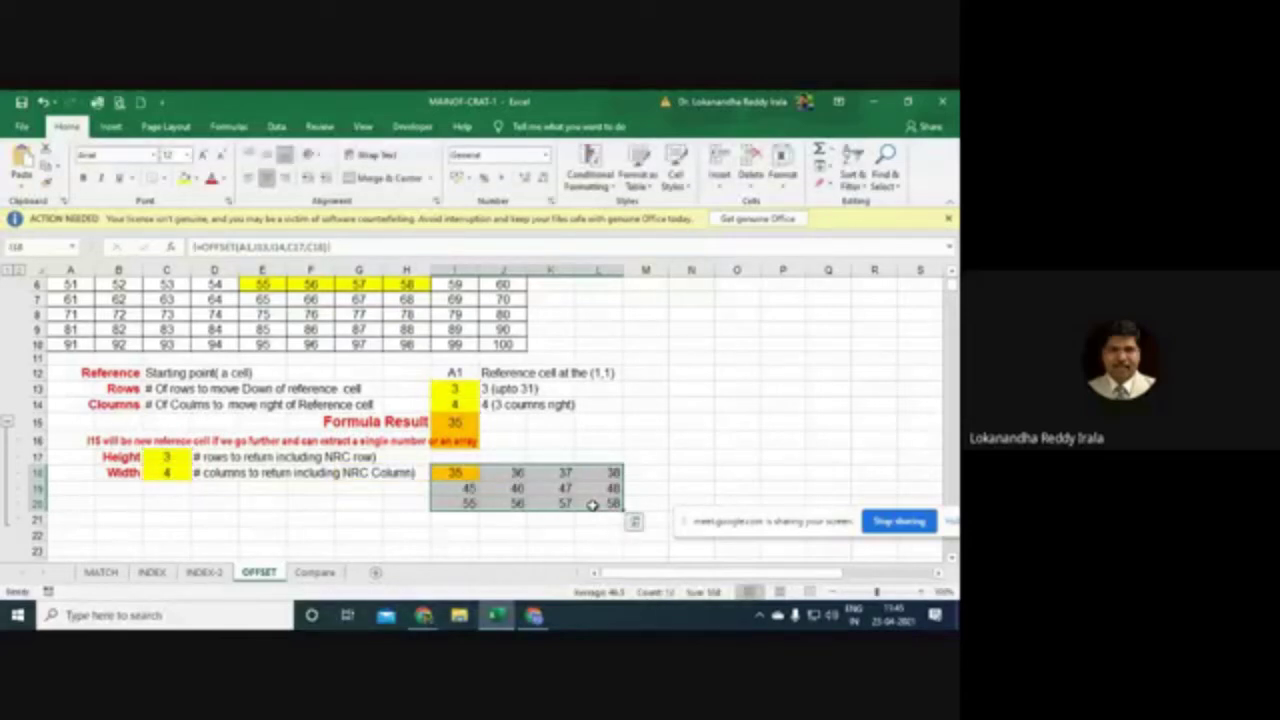
click(538, 519)
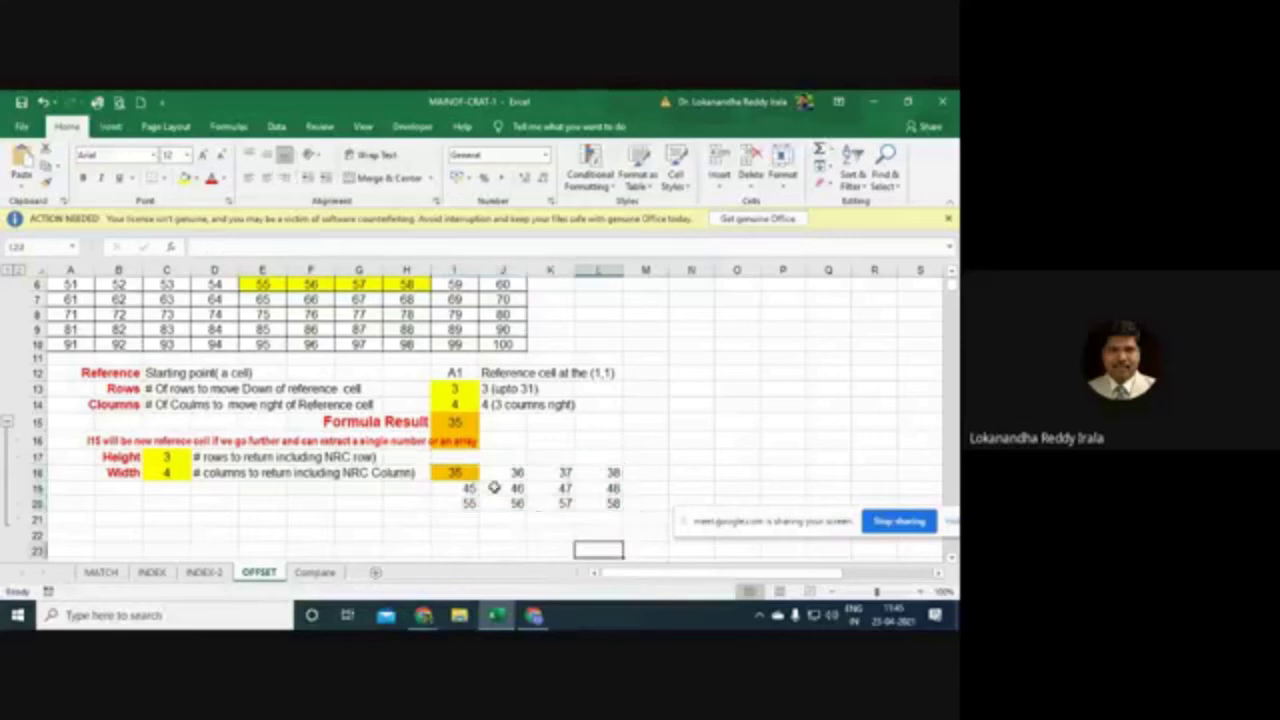
drag(480, 474, 585, 502)
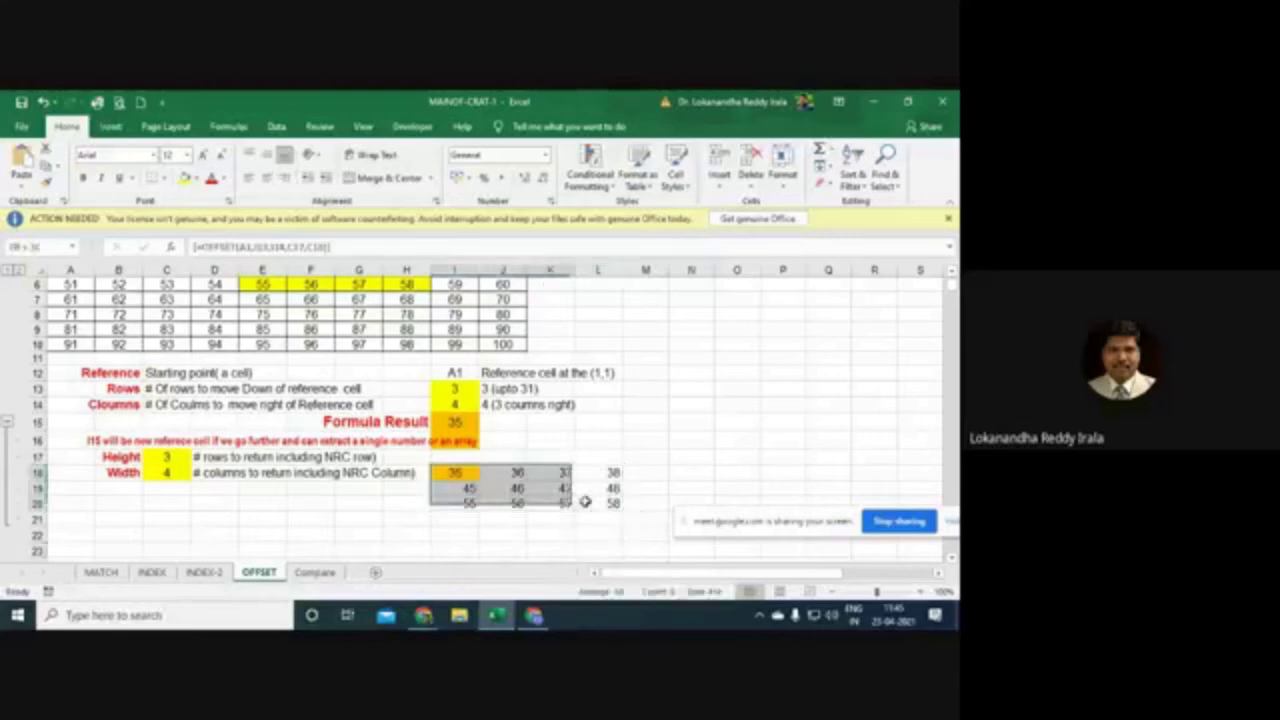
click(398, 530)
Step: Set the height in C17 to 2 and the width in C18 to 5
click(164, 460)
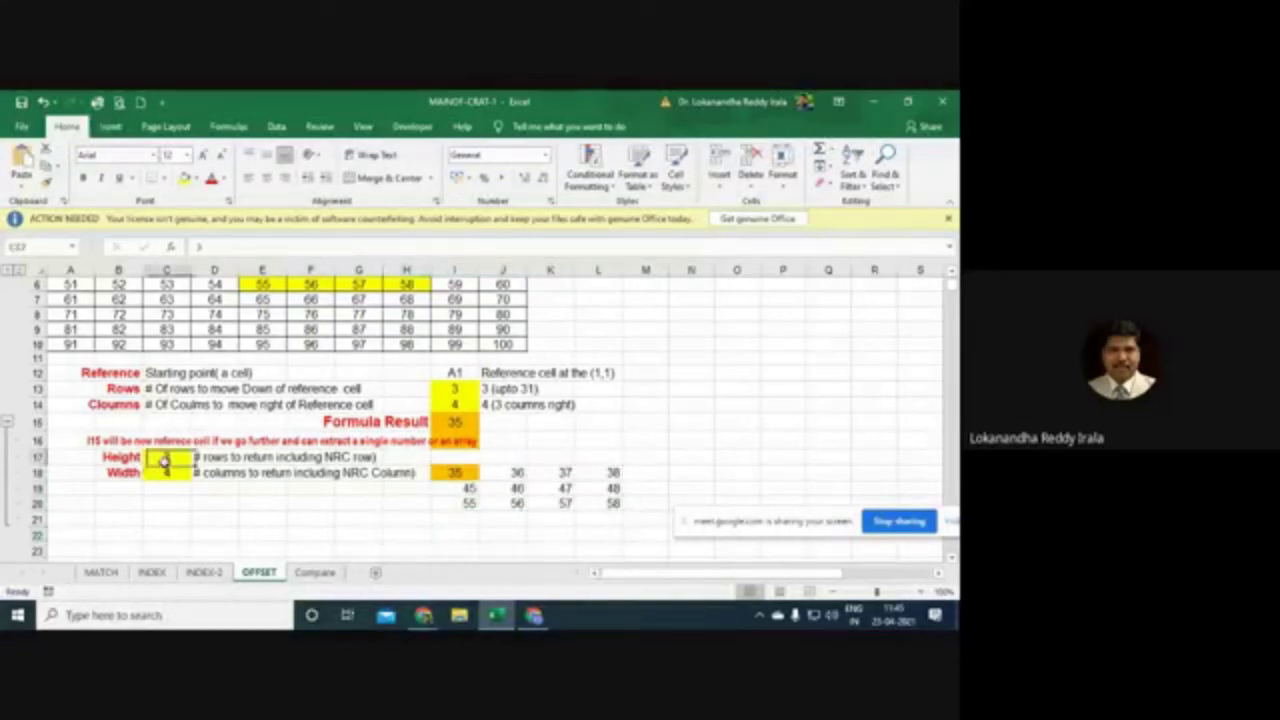
text(2)
key(Return)
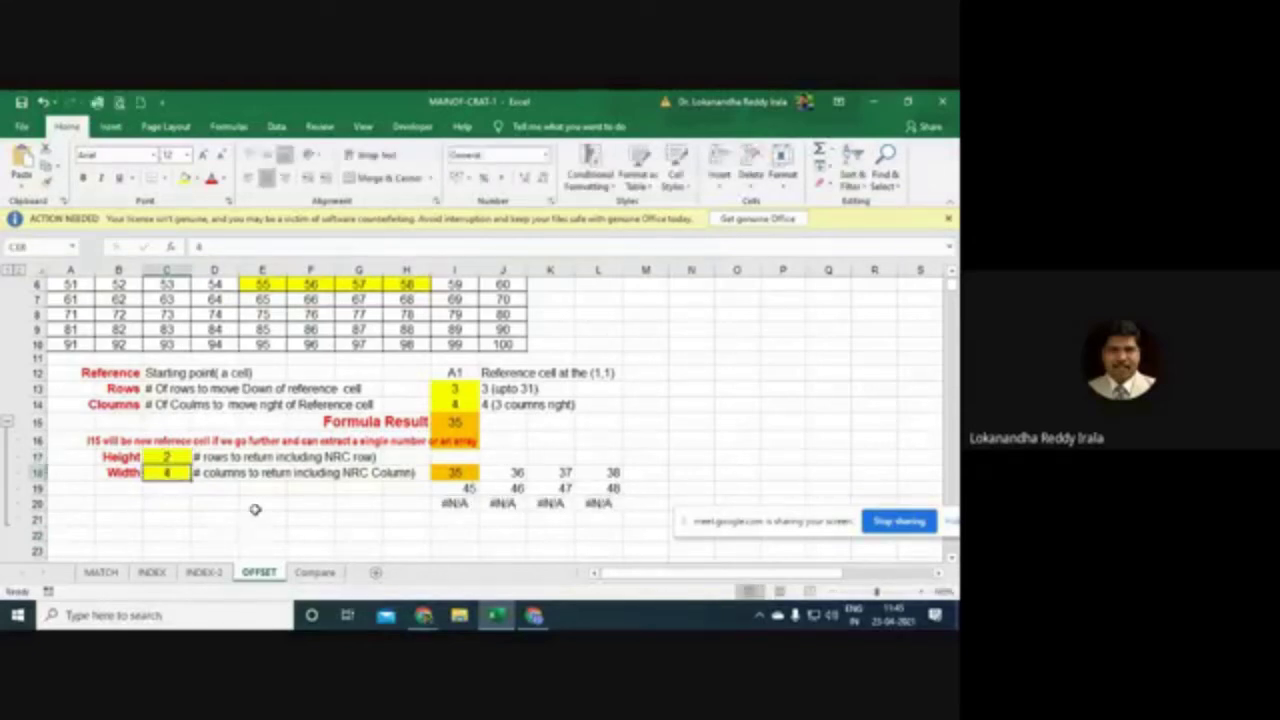
text(5)
key(Return)
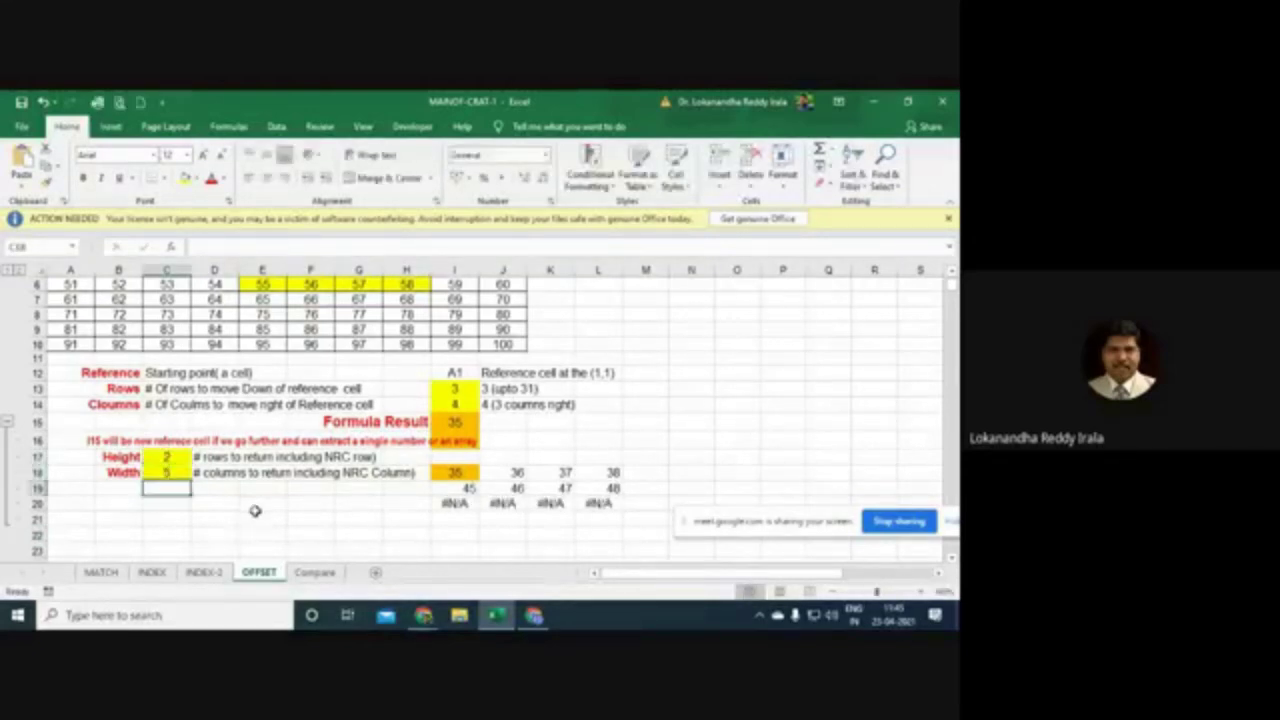
Step: Change the width in C18 to 3
key(Up)
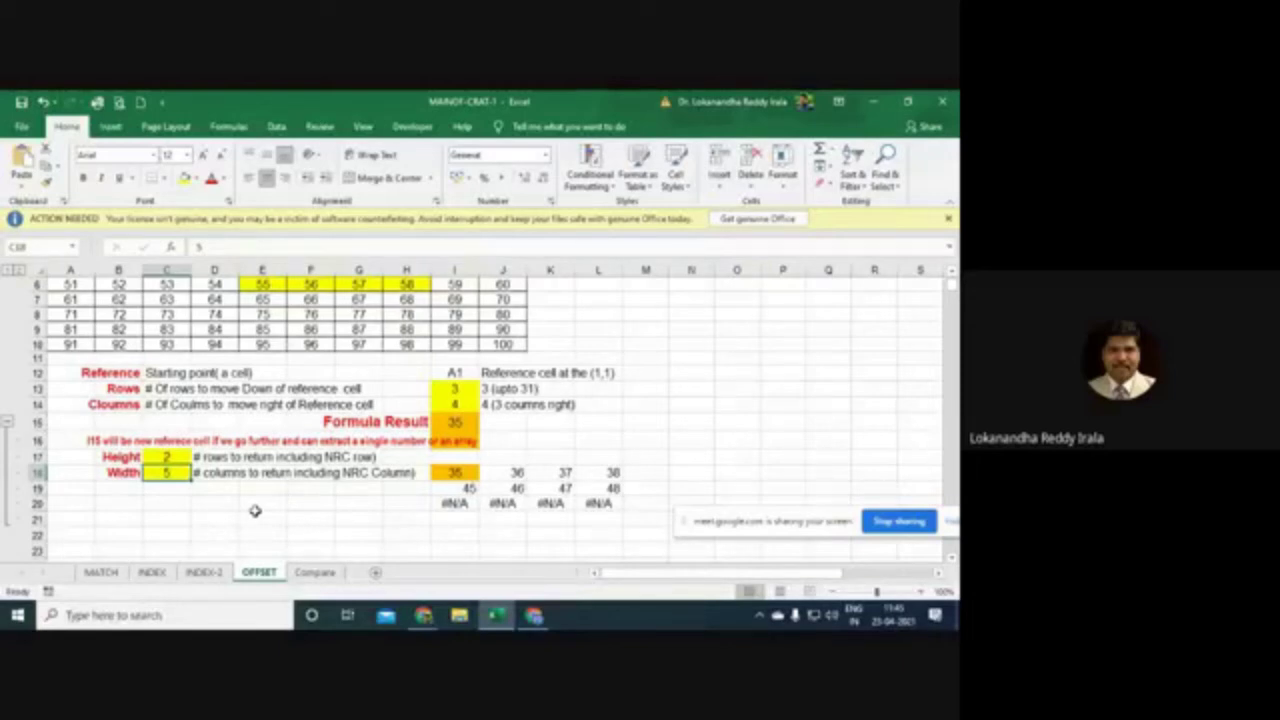
text(3)
key(Return)
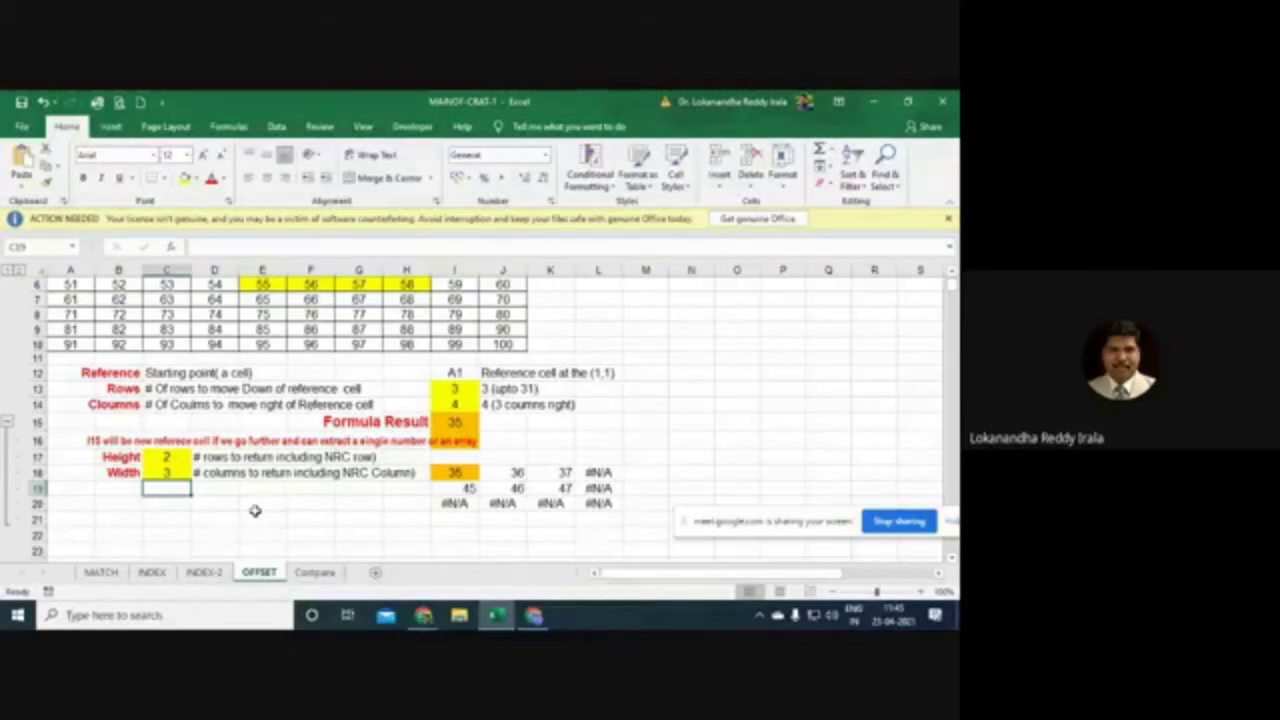
drag(846, 522, 802, 316)
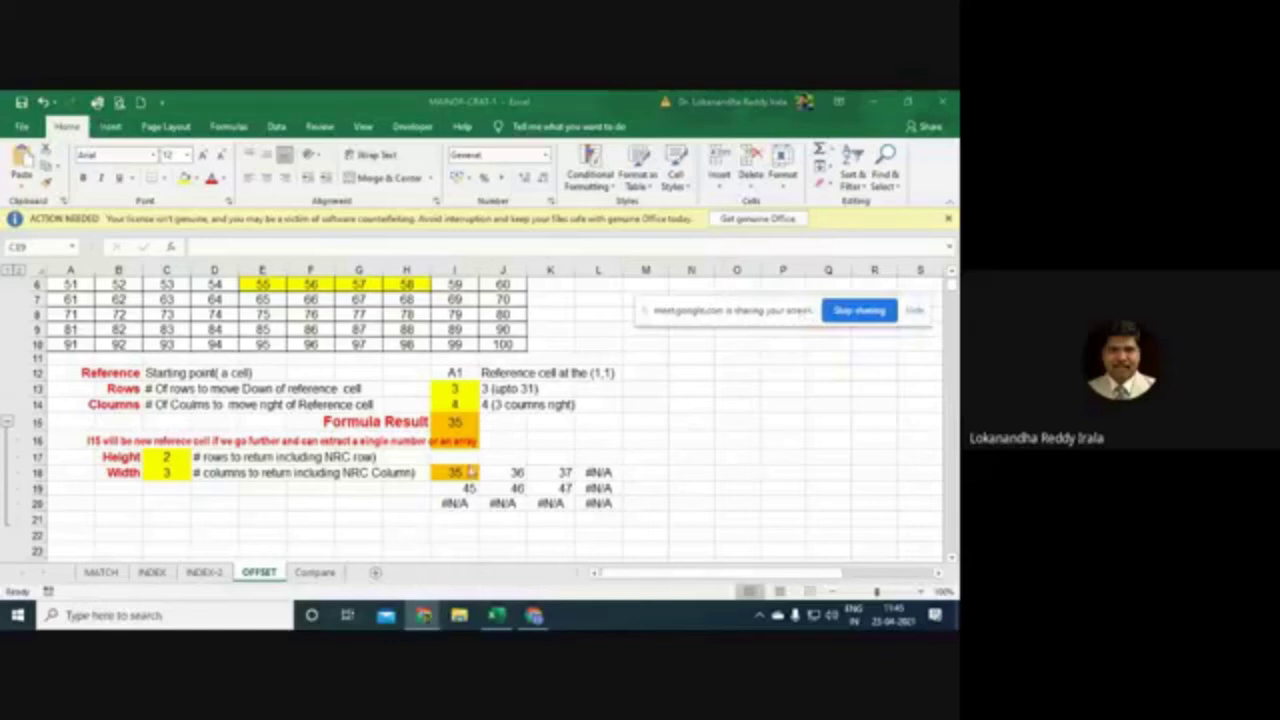
drag(458, 504, 613, 520)
click(548, 534)
click(506, 524)
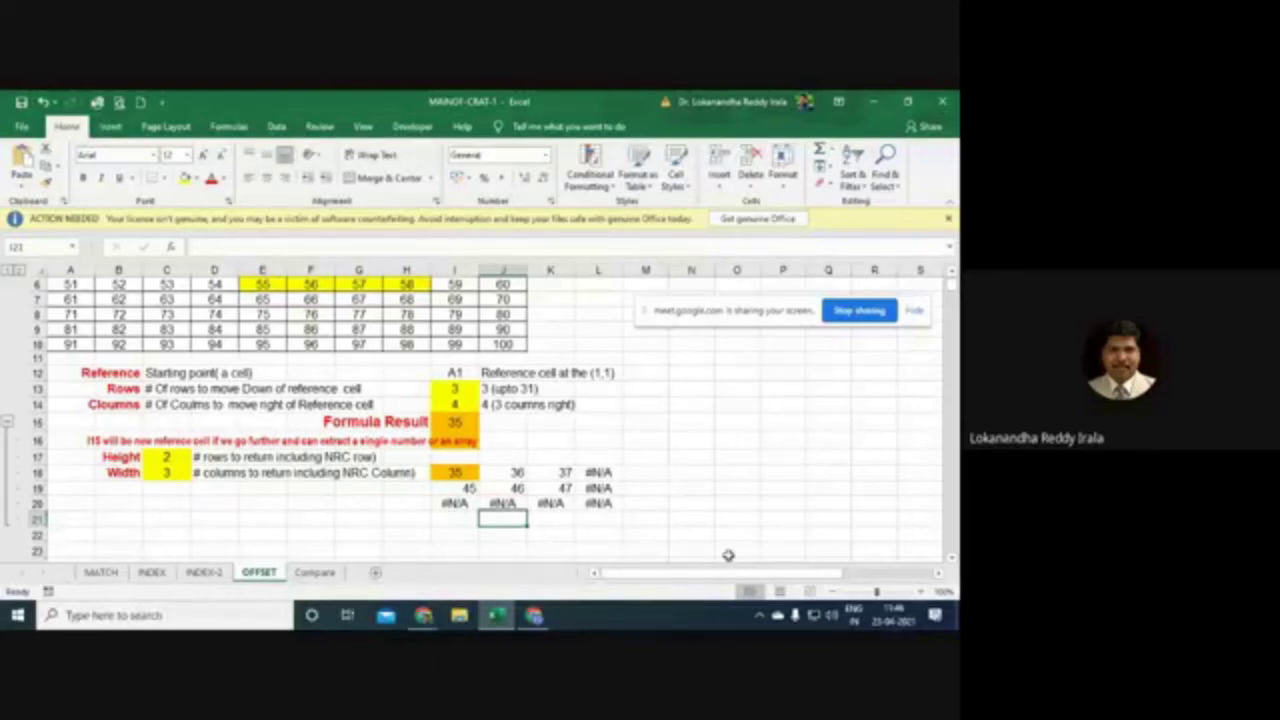
Step: Switch to the Google Meet call in the browser to check it, and return to the Excel workbook
click(425, 617)
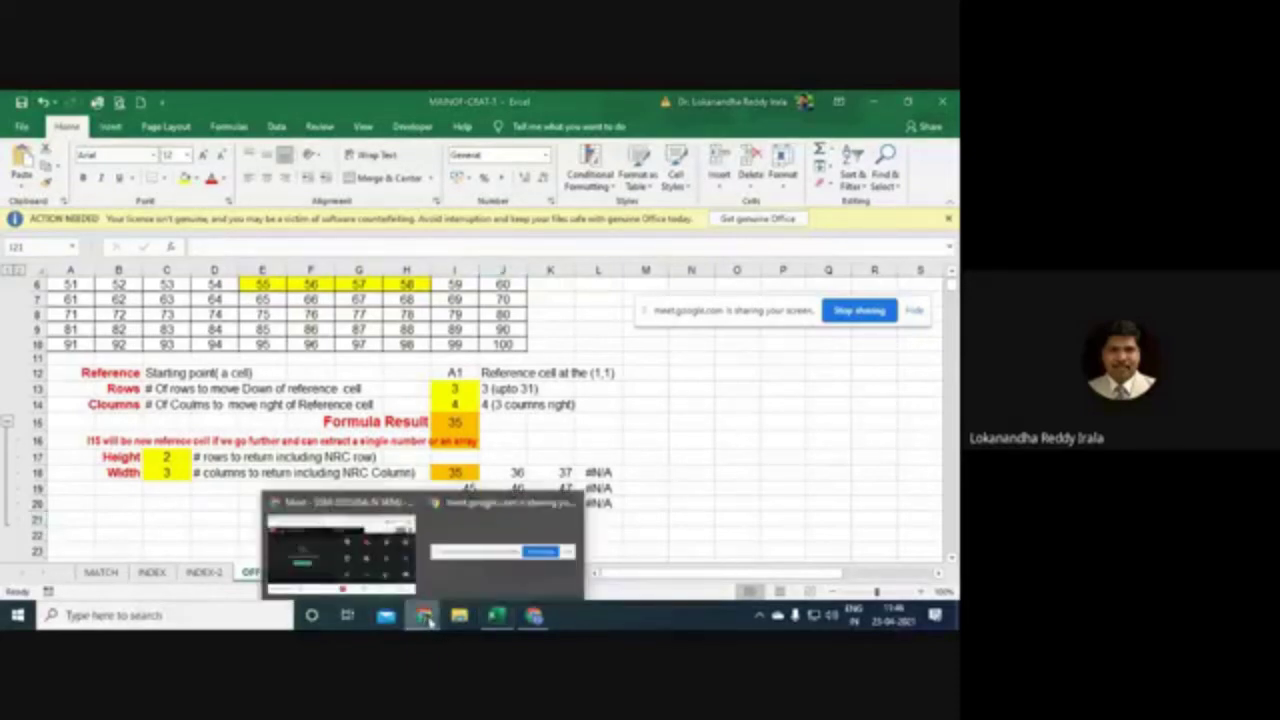
click(403, 566)
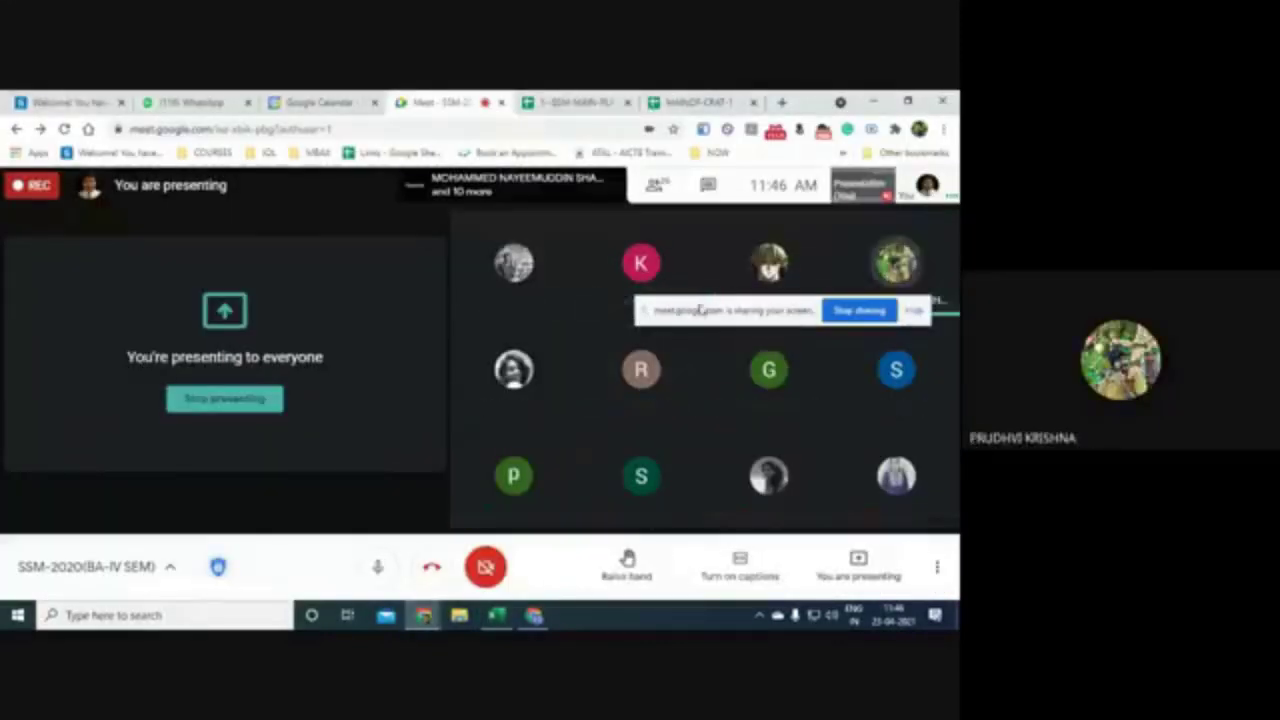
drag(633, 320, 731, 381)
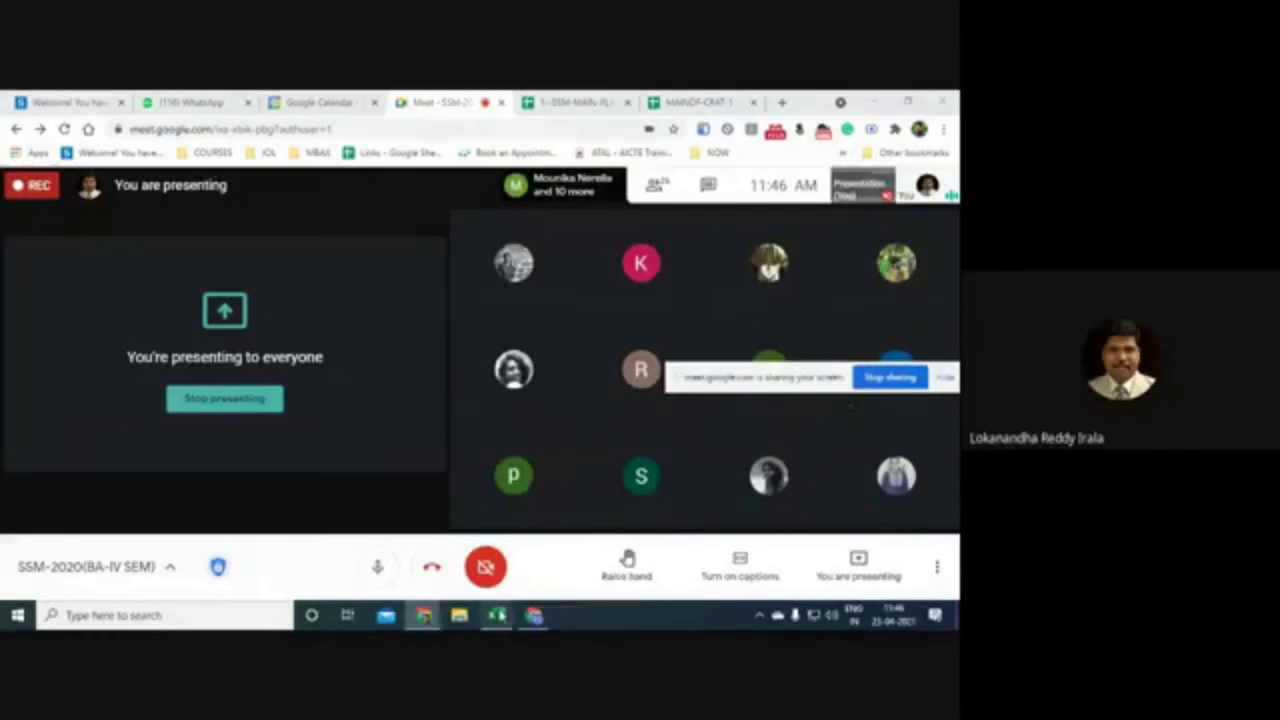
click(499, 616)
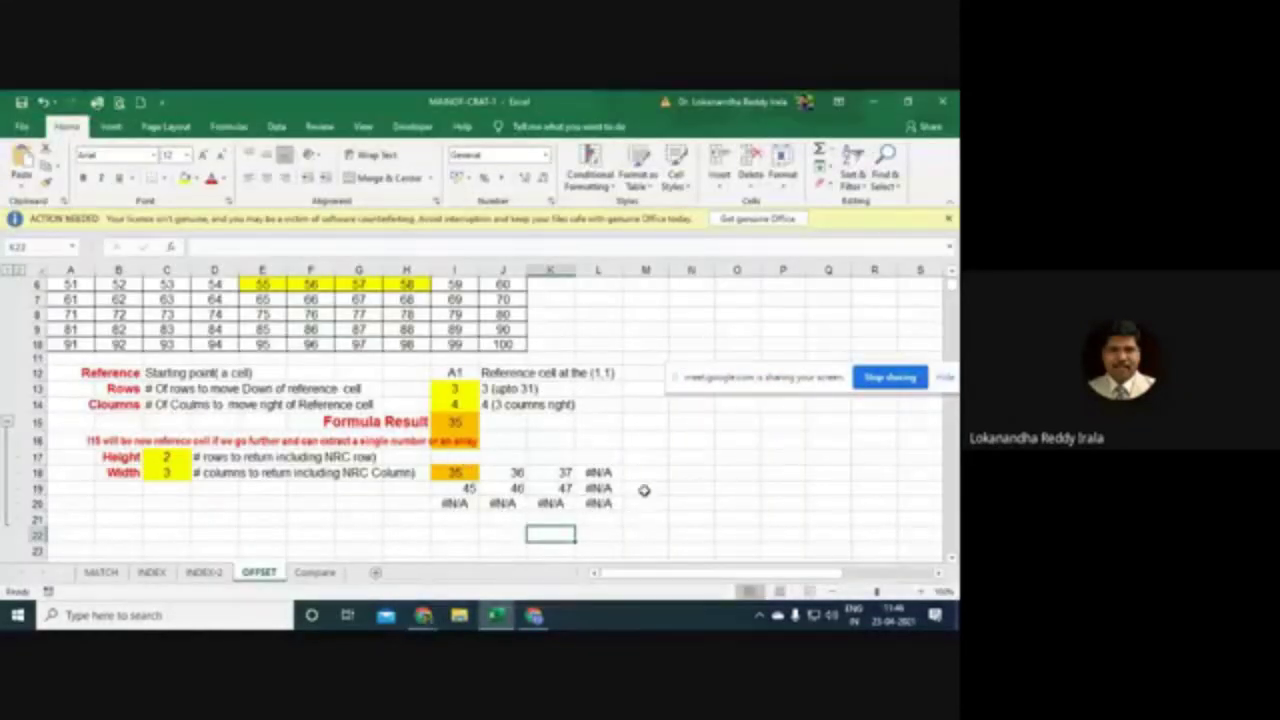
Step: Clear the OFFSET array formula from I18:L20
scroll(644, 490, down, 1)
click(455, 428)
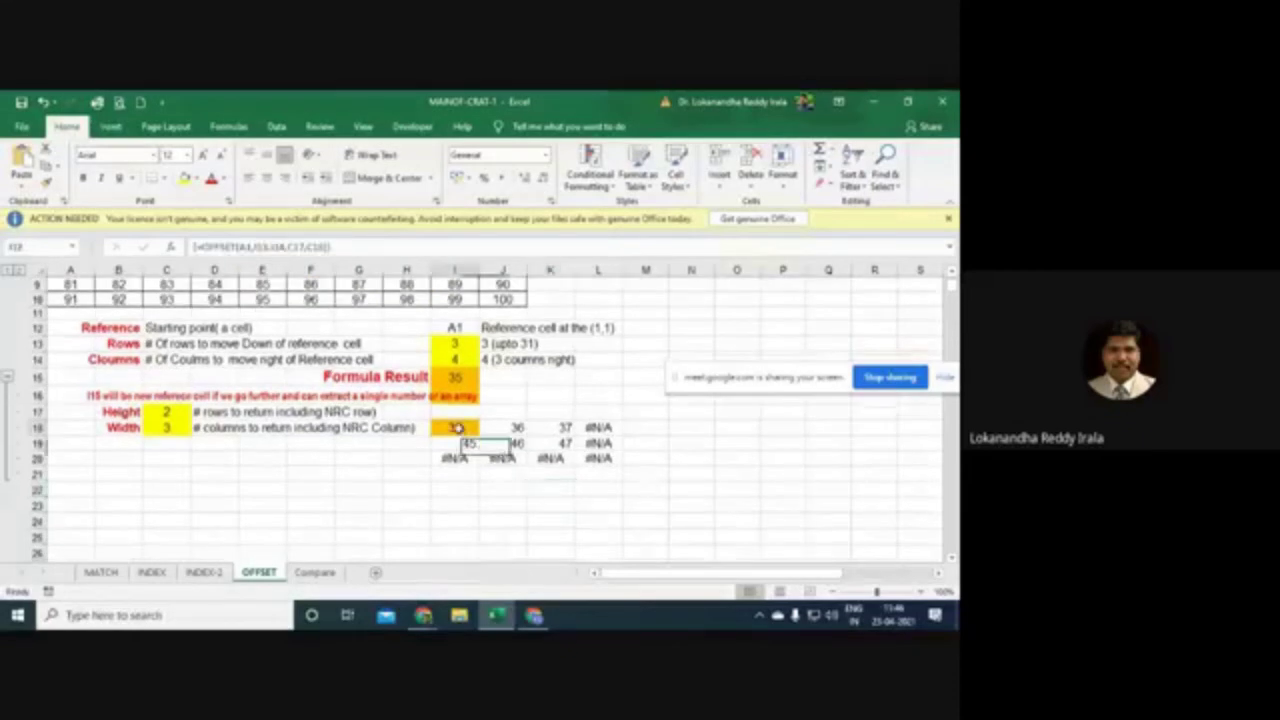
drag(458, 428, 603, 463)
key(Delete)
click(646, 489)
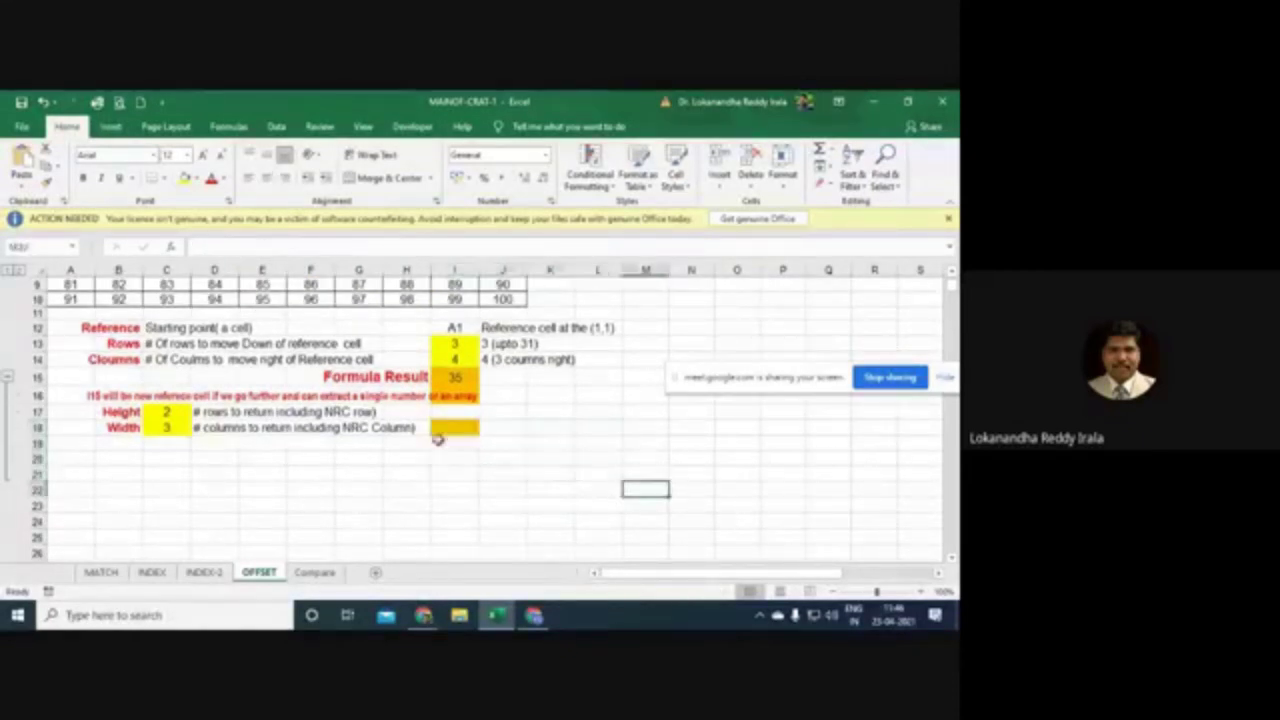
Step: Over the larger range I18:O25, begin the array formula with =OFFSET(A1,I13,I14,C17,C18)
drag(452, 427, 740, 534)
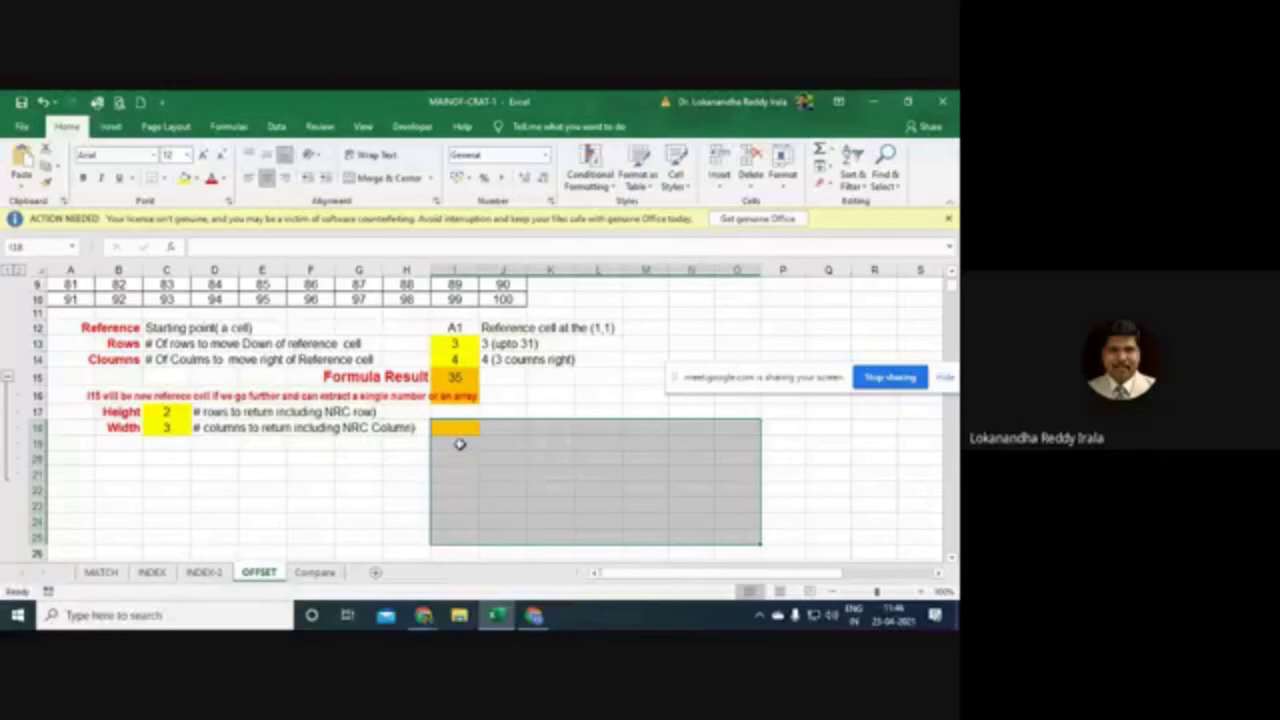
text(=)
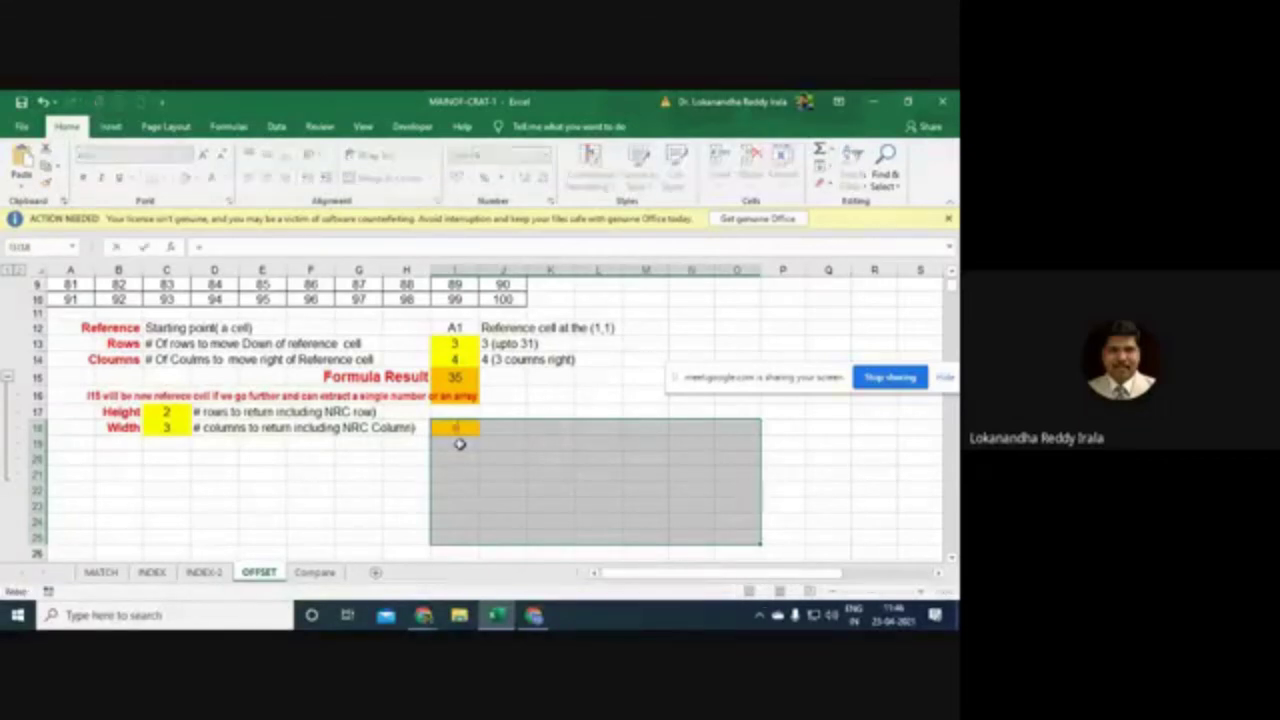
text(OFFSET(A1,I13,I14,C17,C18)
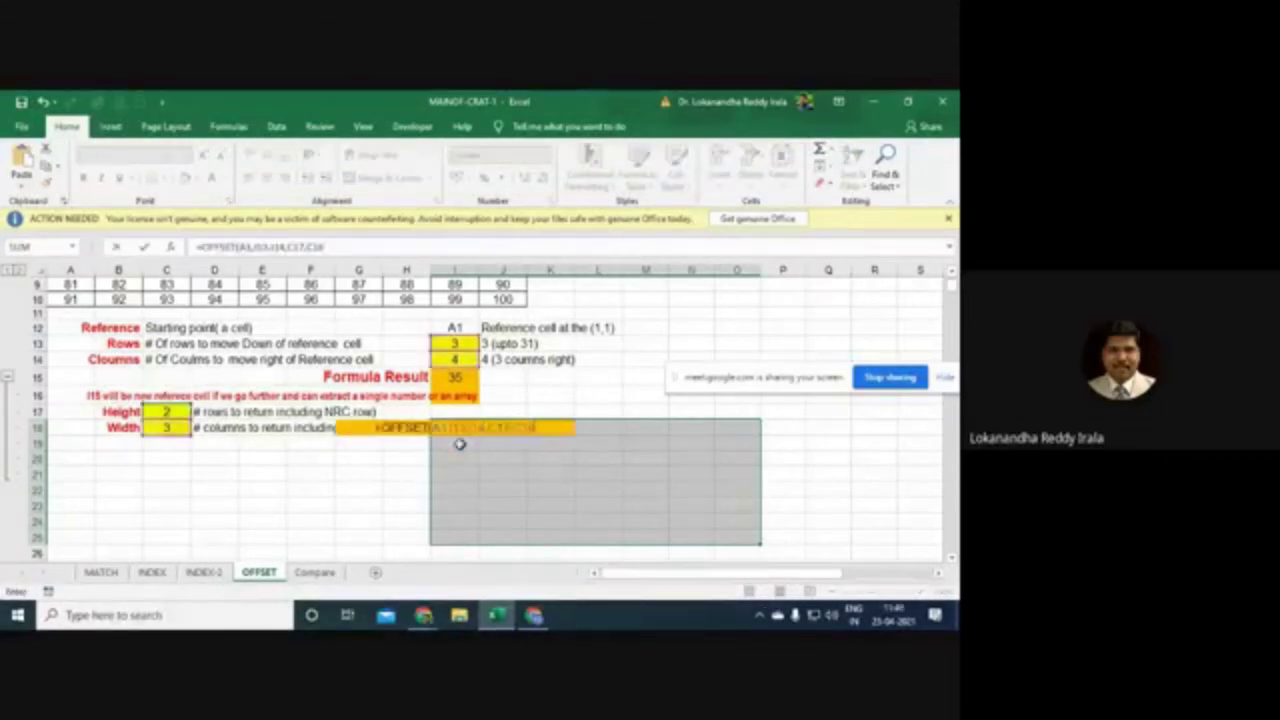
text())
Step: Wrap the OFFSET expression in IFERROR with 0 as the fallback and enter it as an array formula over I18:O25
click(205, 246)
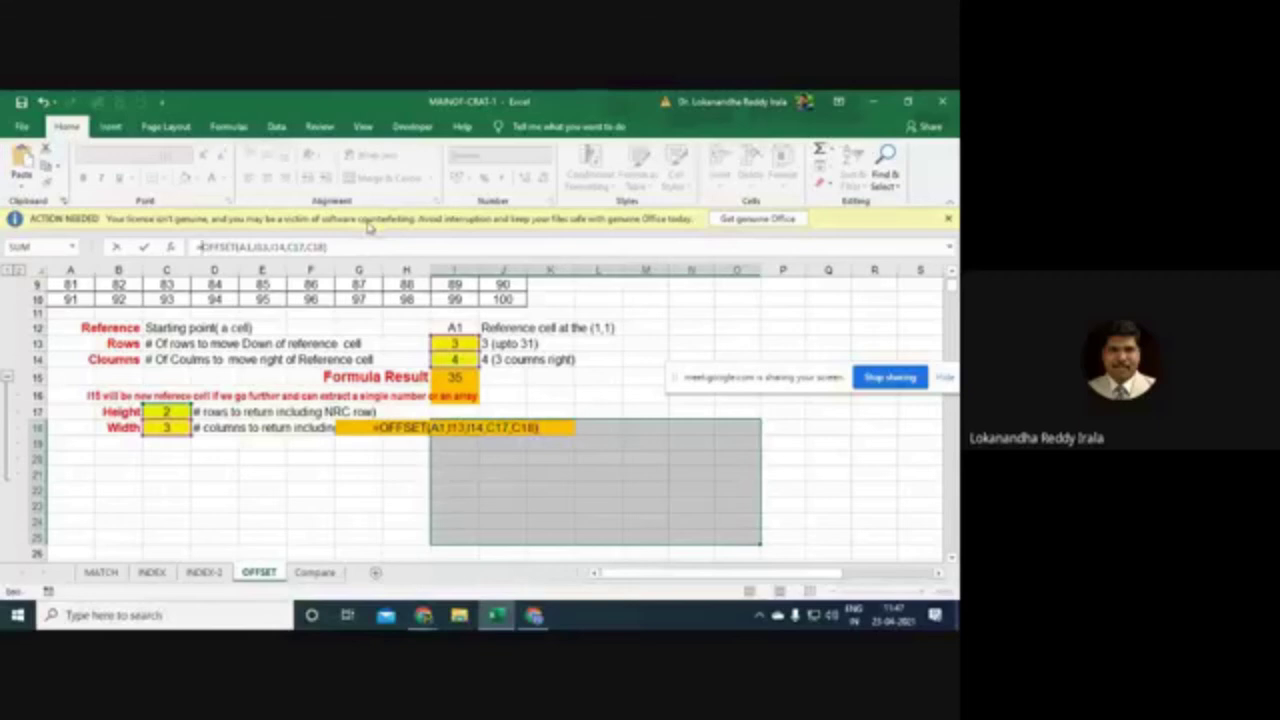
text(IFERRO)
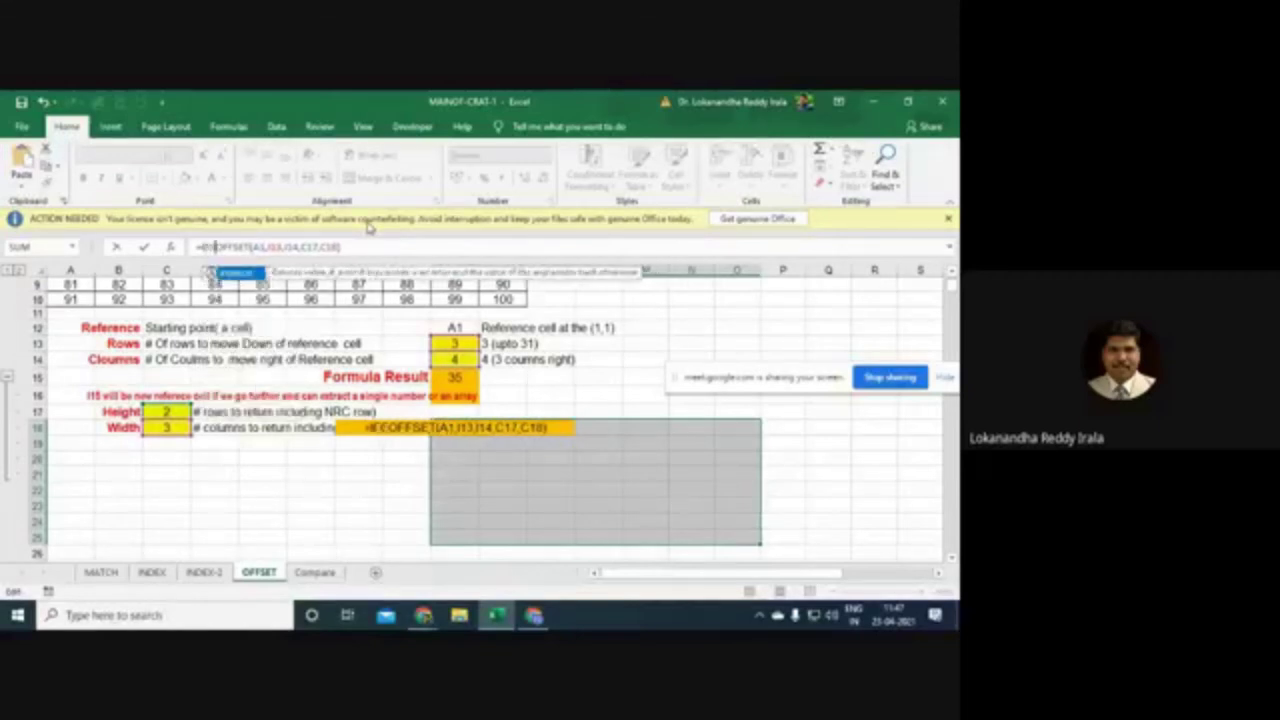
text(R)
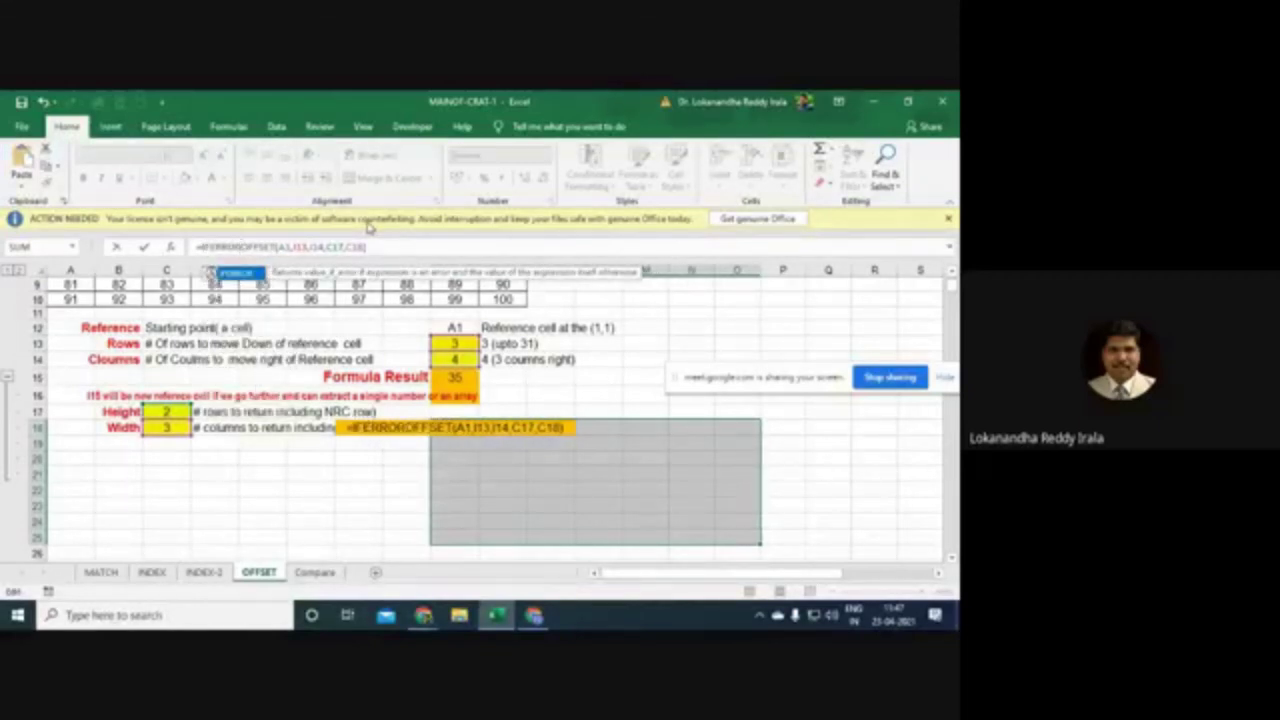
text(()
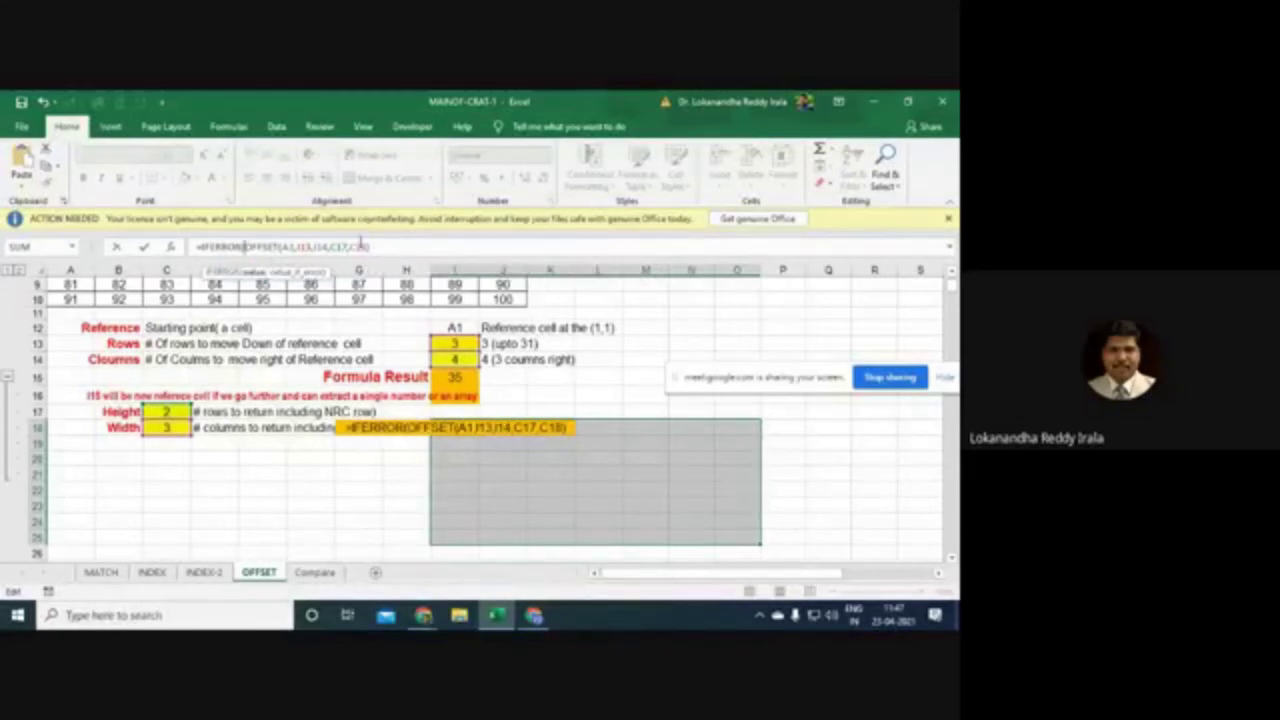
click(384, 246)
text(,0))
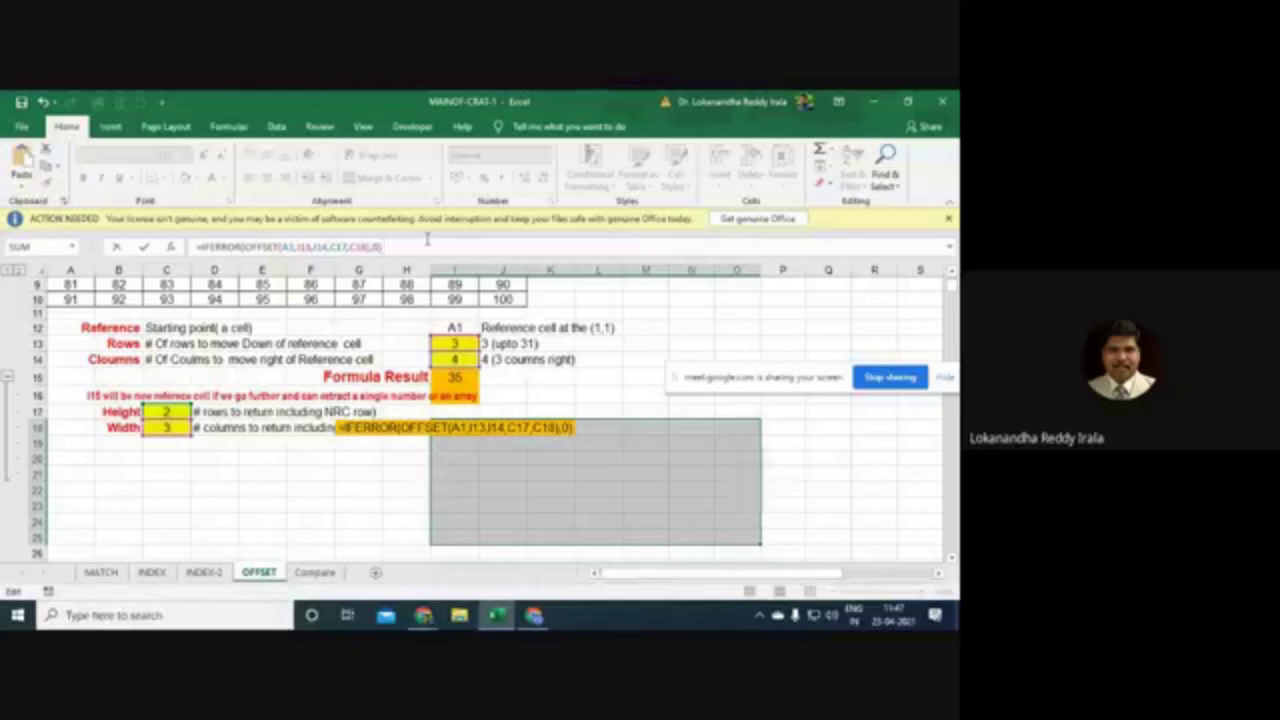
key(ctrl+shift+Return)
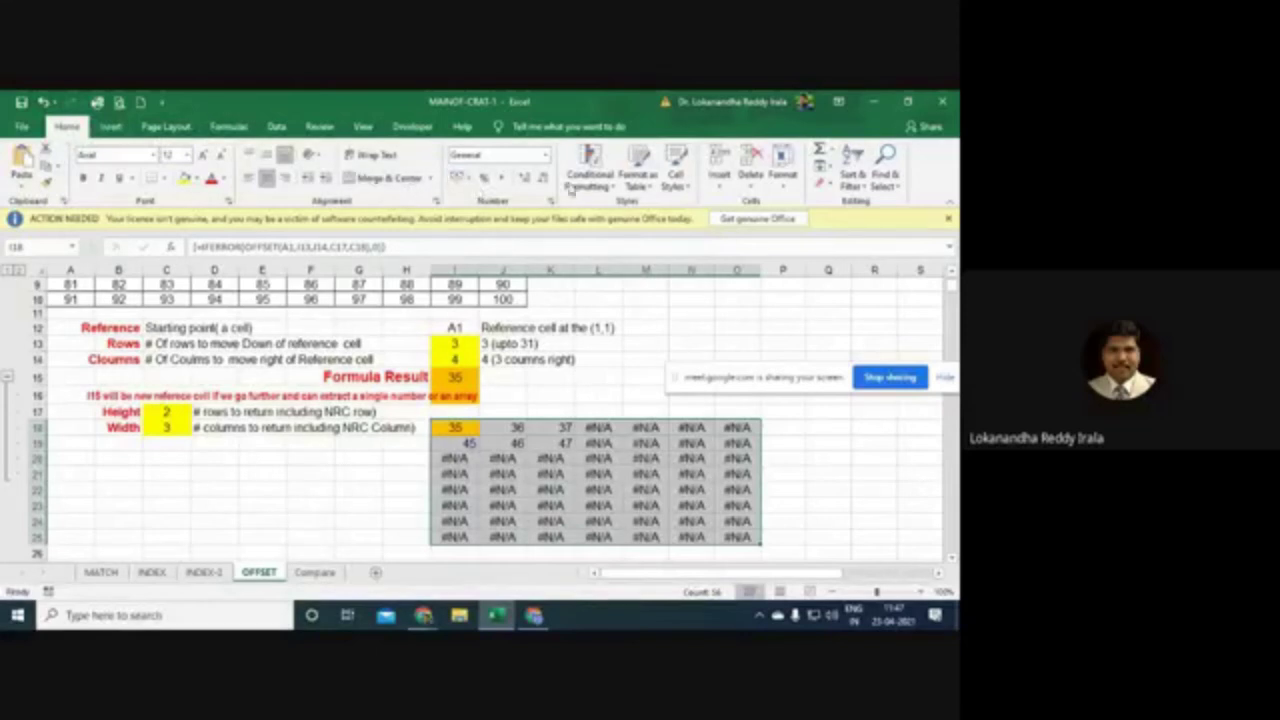
Step: Create a conditional formatting rule for I18:O25 that formats only cells whose value is equal to #N/A
click(586, 180)
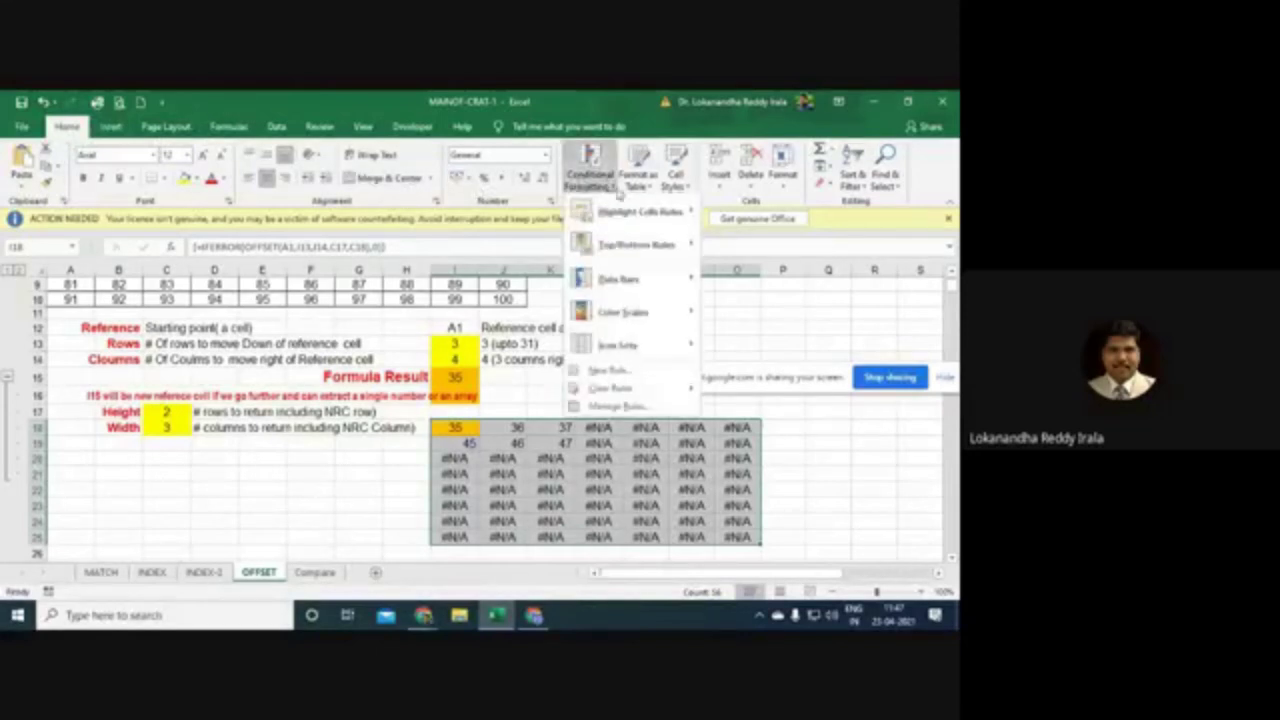
mouse_move(639, 257)
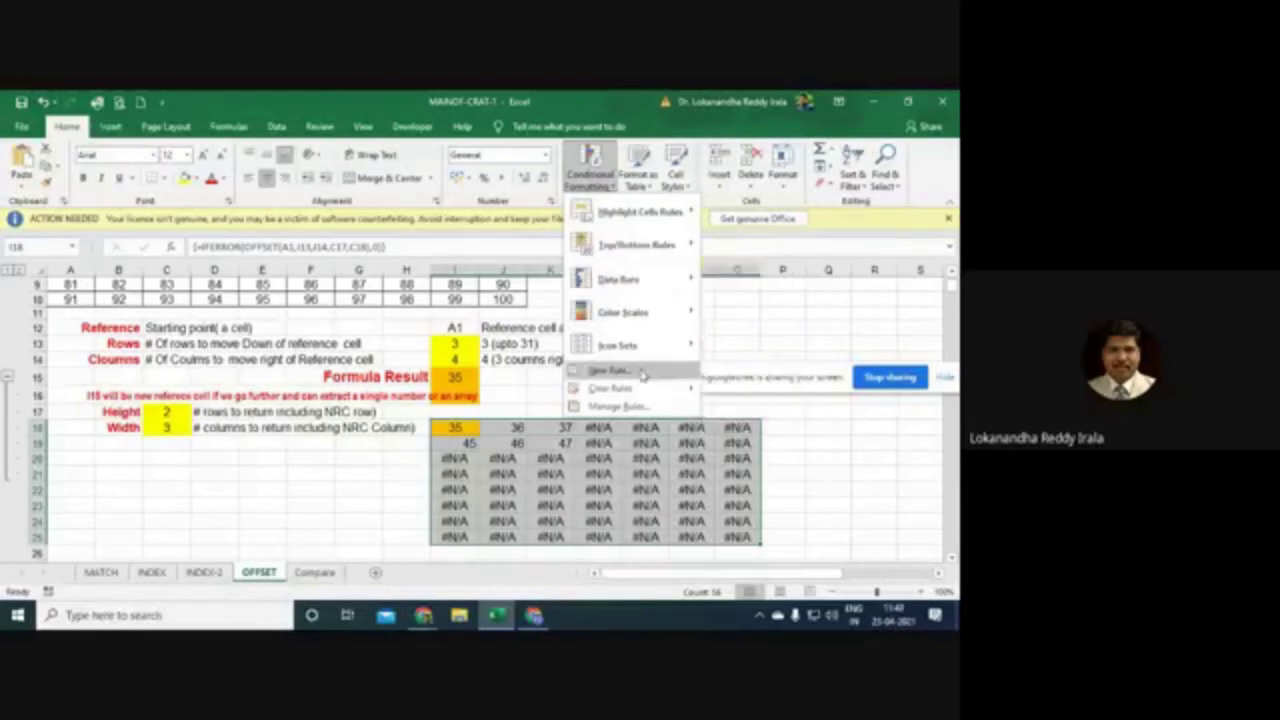
click(610, 370)
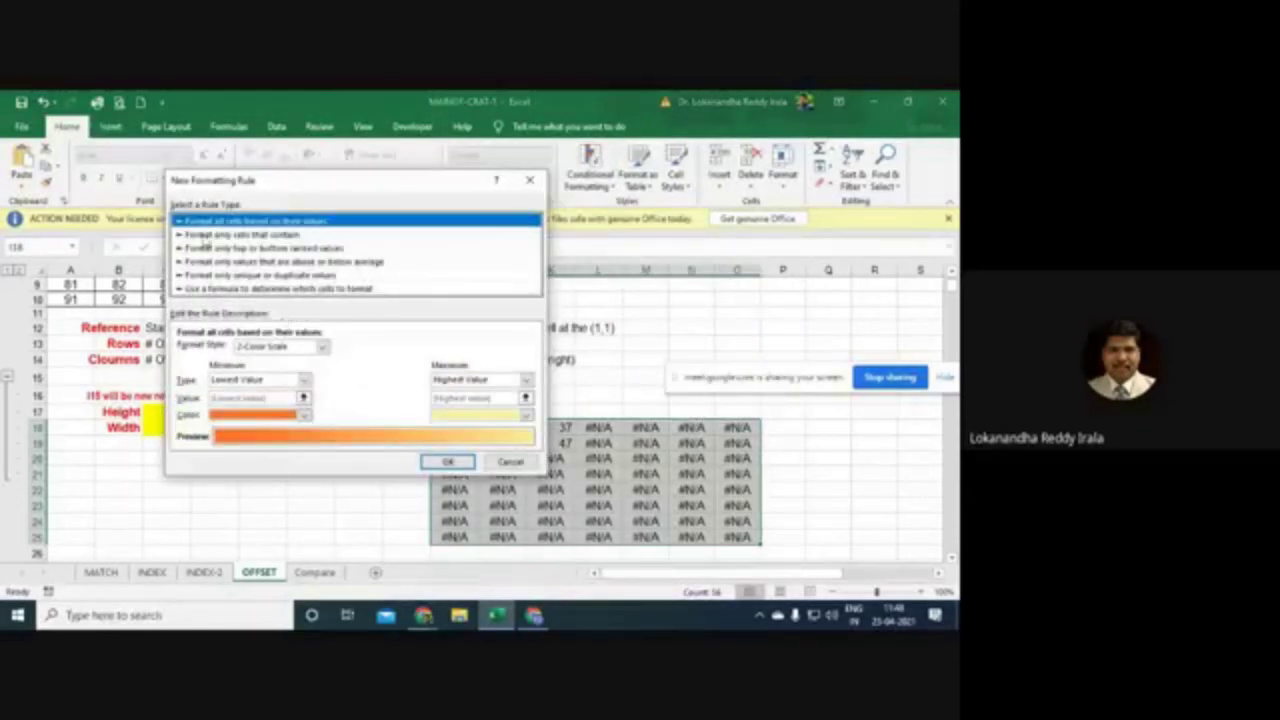
click(222, 235)
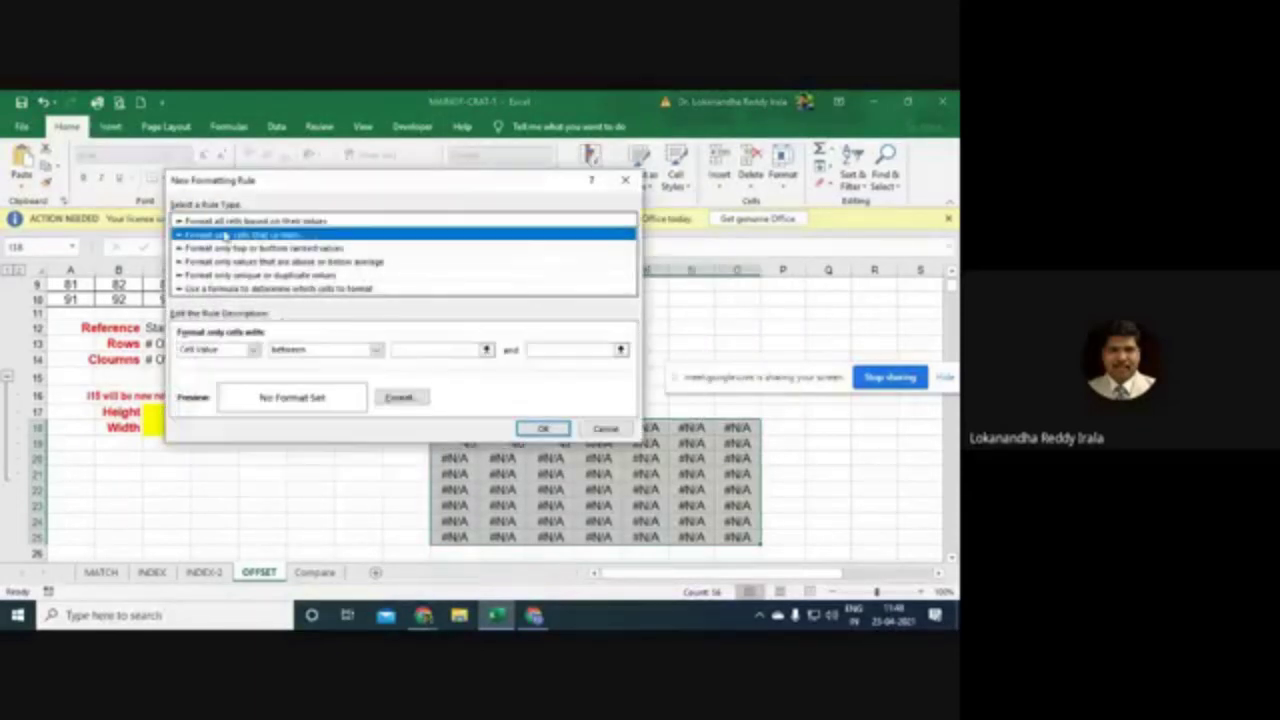
click(376, 350)
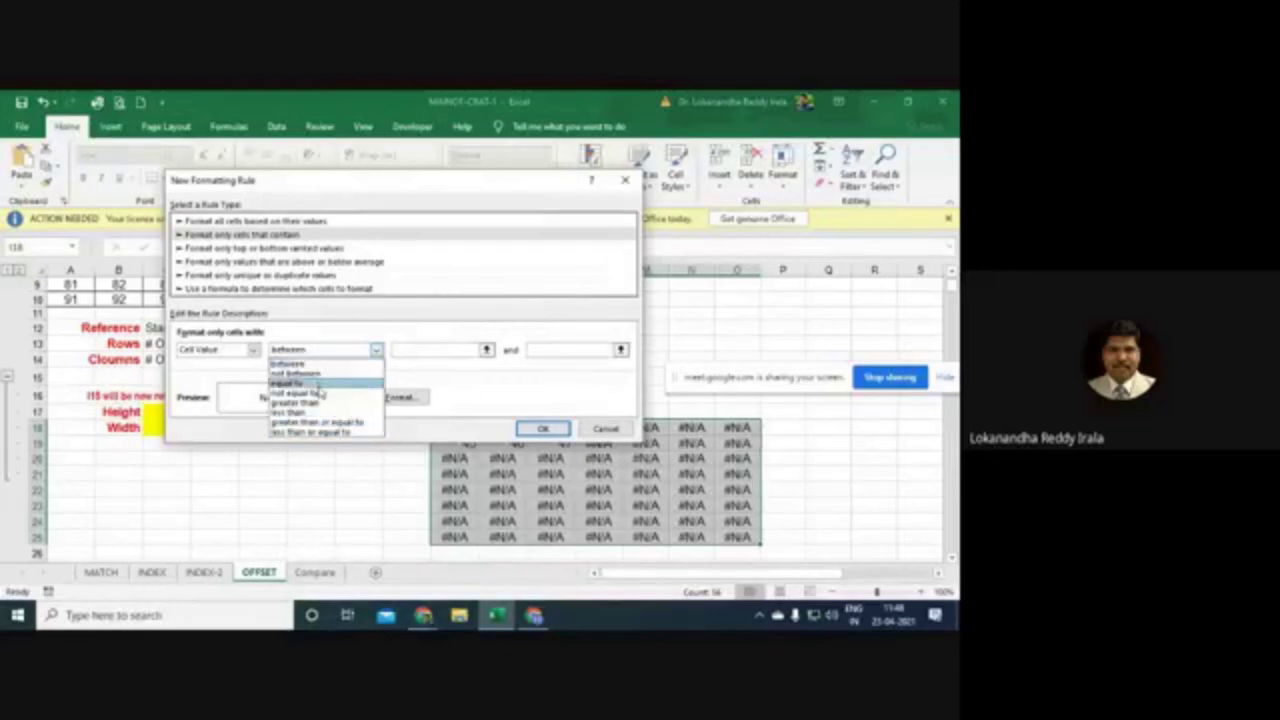
click(368, 383)
click(418, 351)
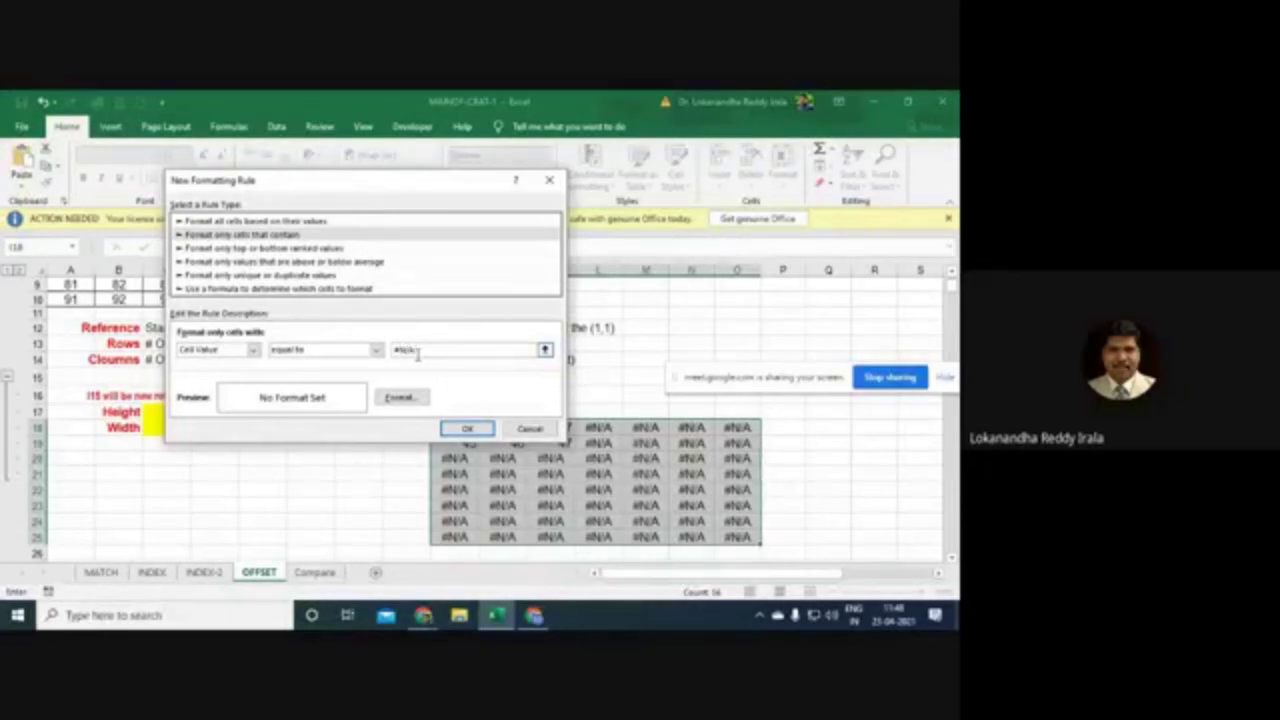
Step: Set the rule's font colour to white and apply the rule to the array range
click(402, 398)
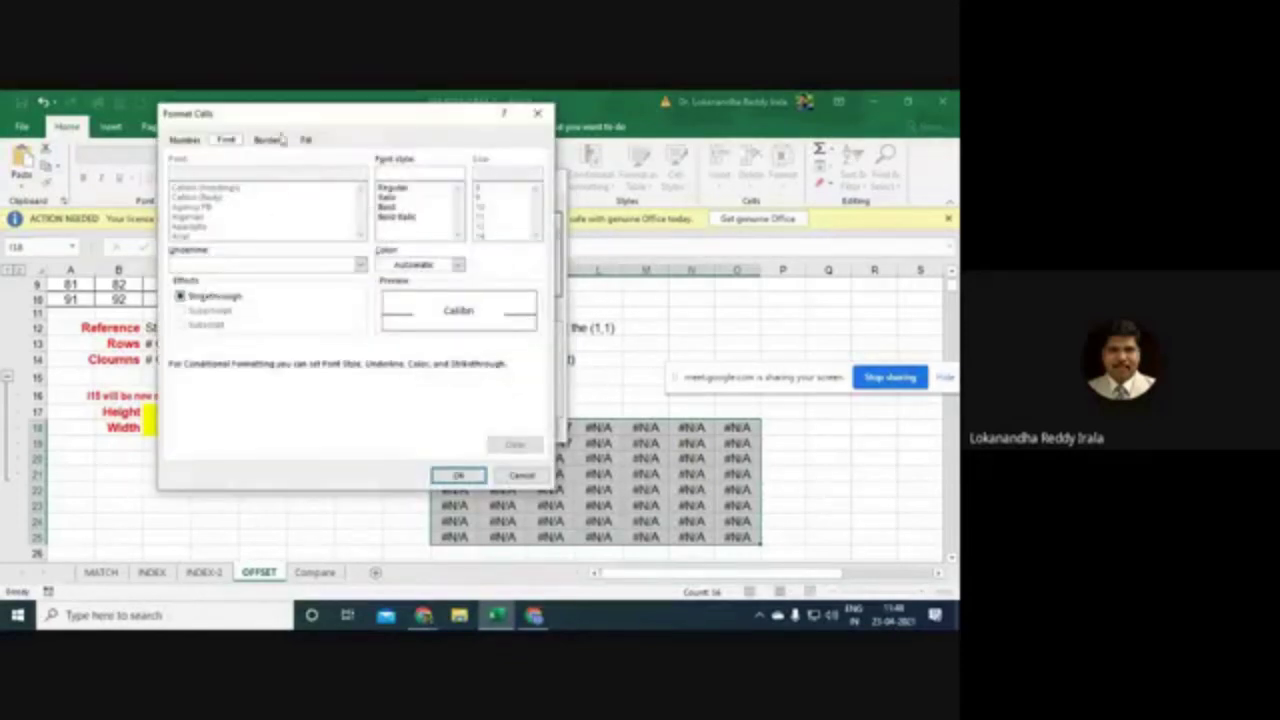
click(408, 266)
click(386, 324)
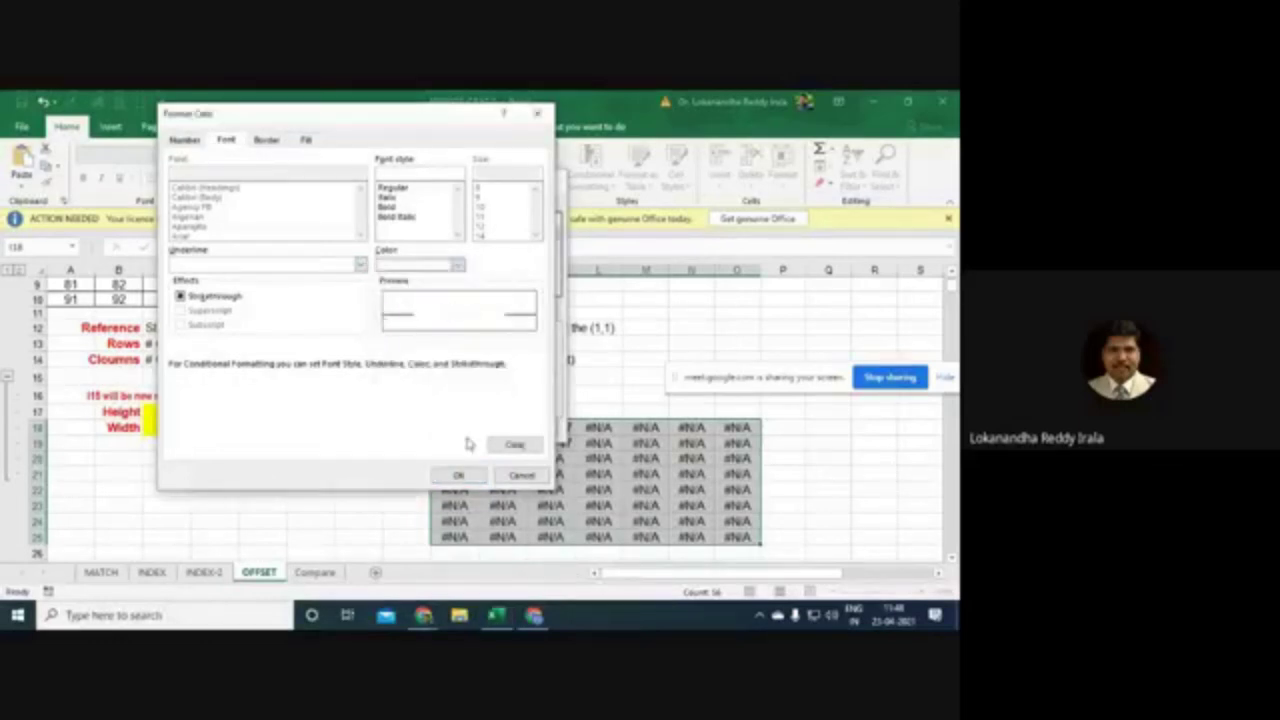
click(457, 475)
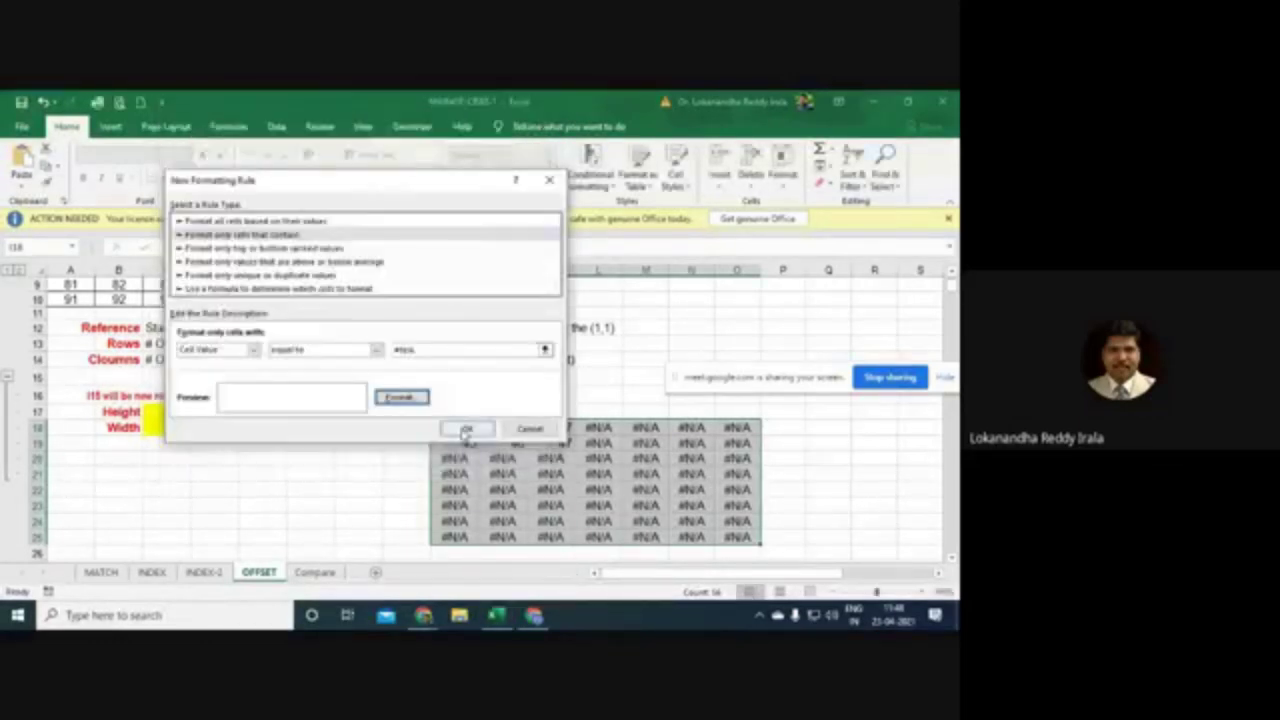
click(465, 430)
click(582, 476)
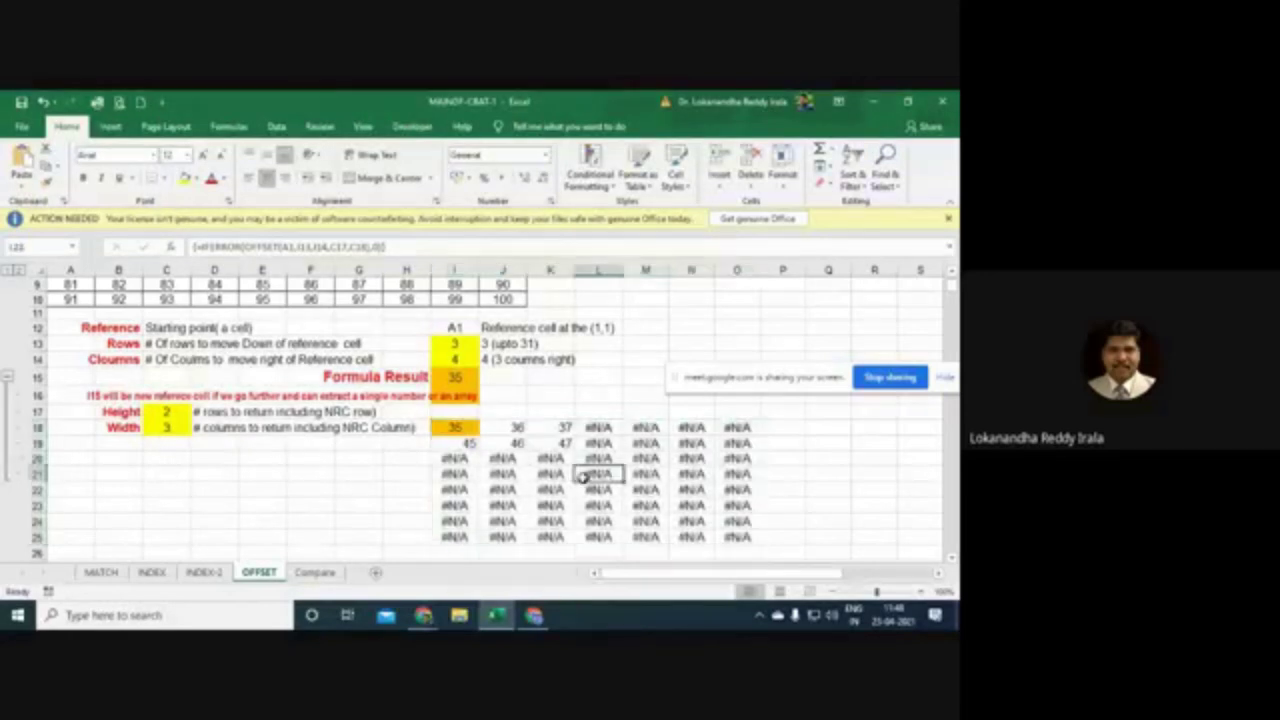
click(469, 430)
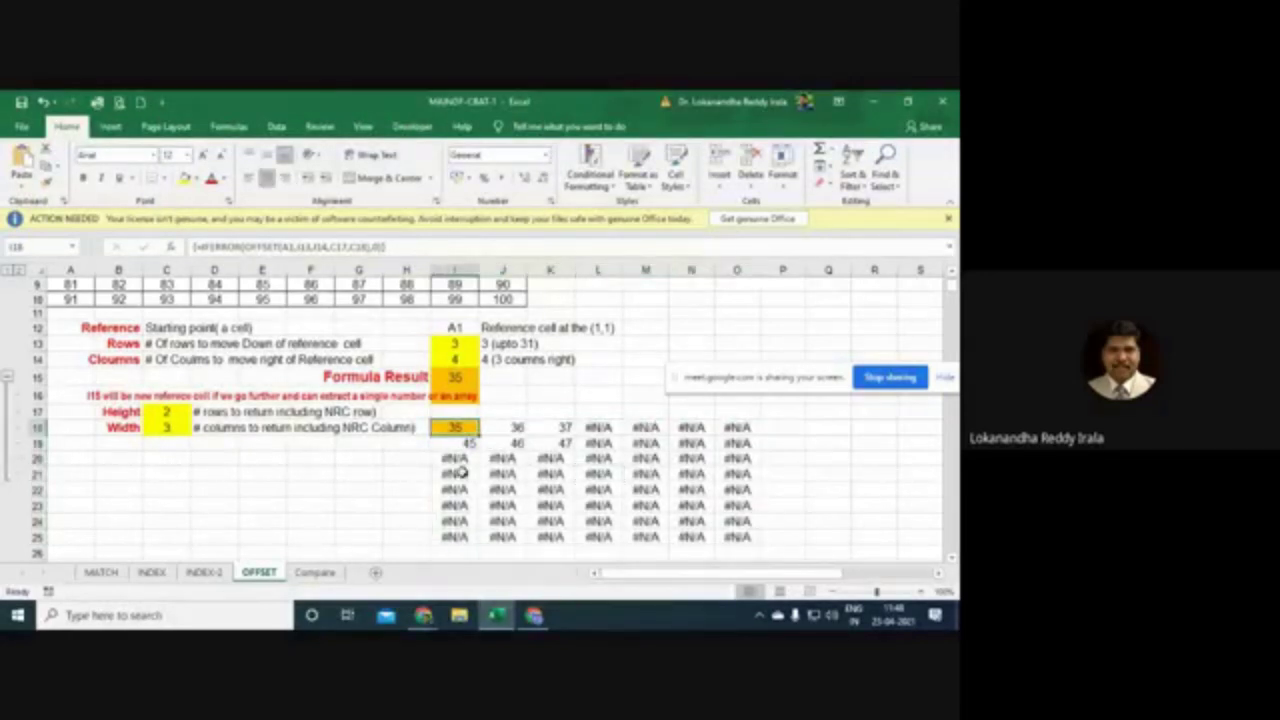
click(401, 508)
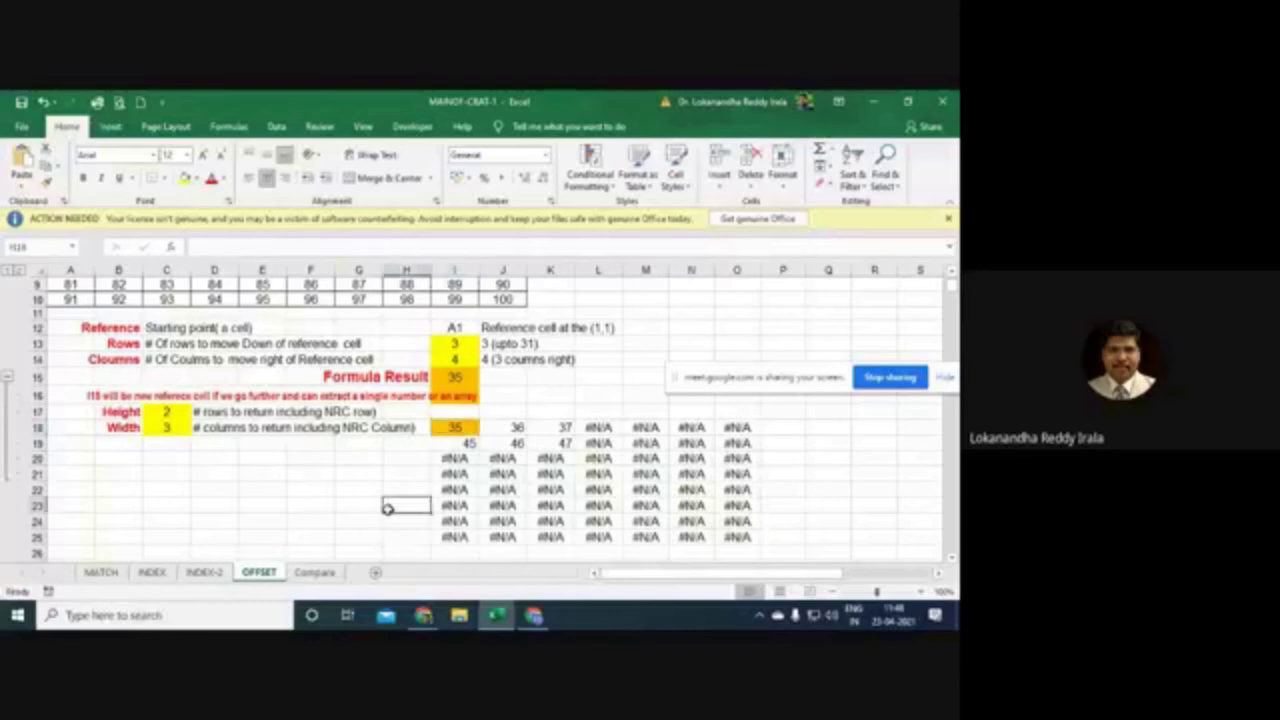
Step: Set the width in C18 to 4 and the height in C17 to 3
click(182, 429)
text(4)
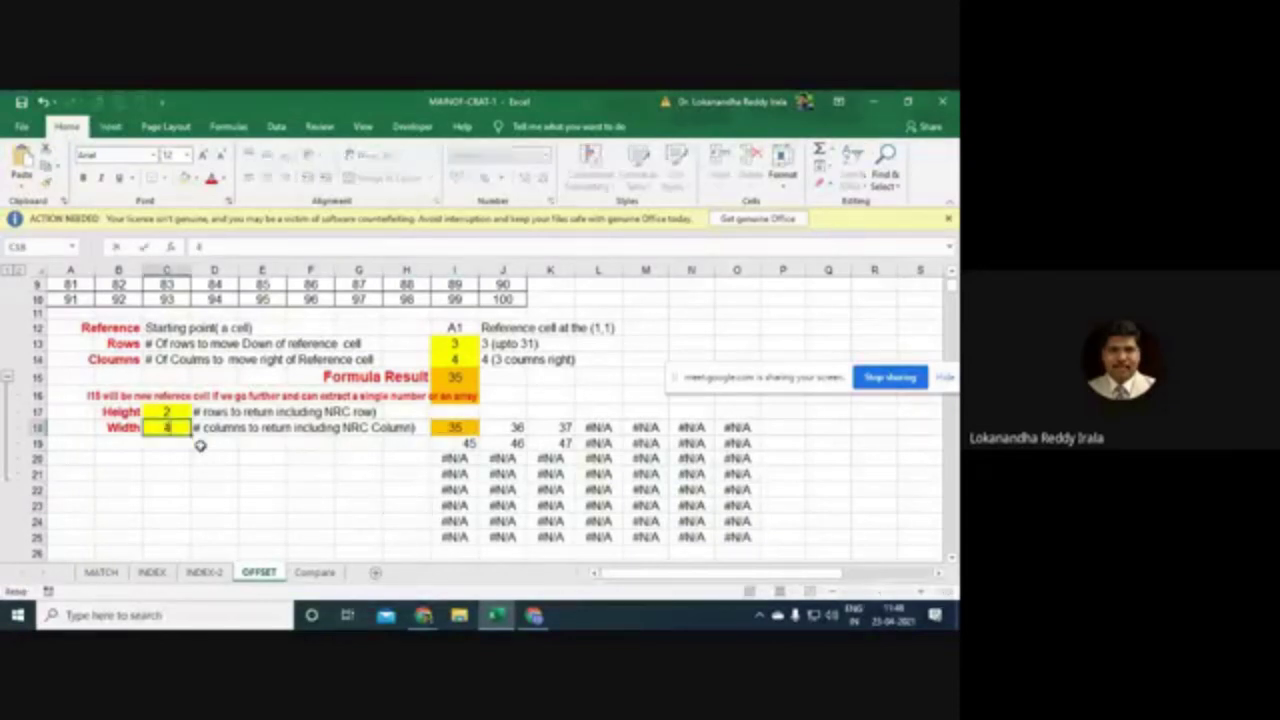
key(Return)
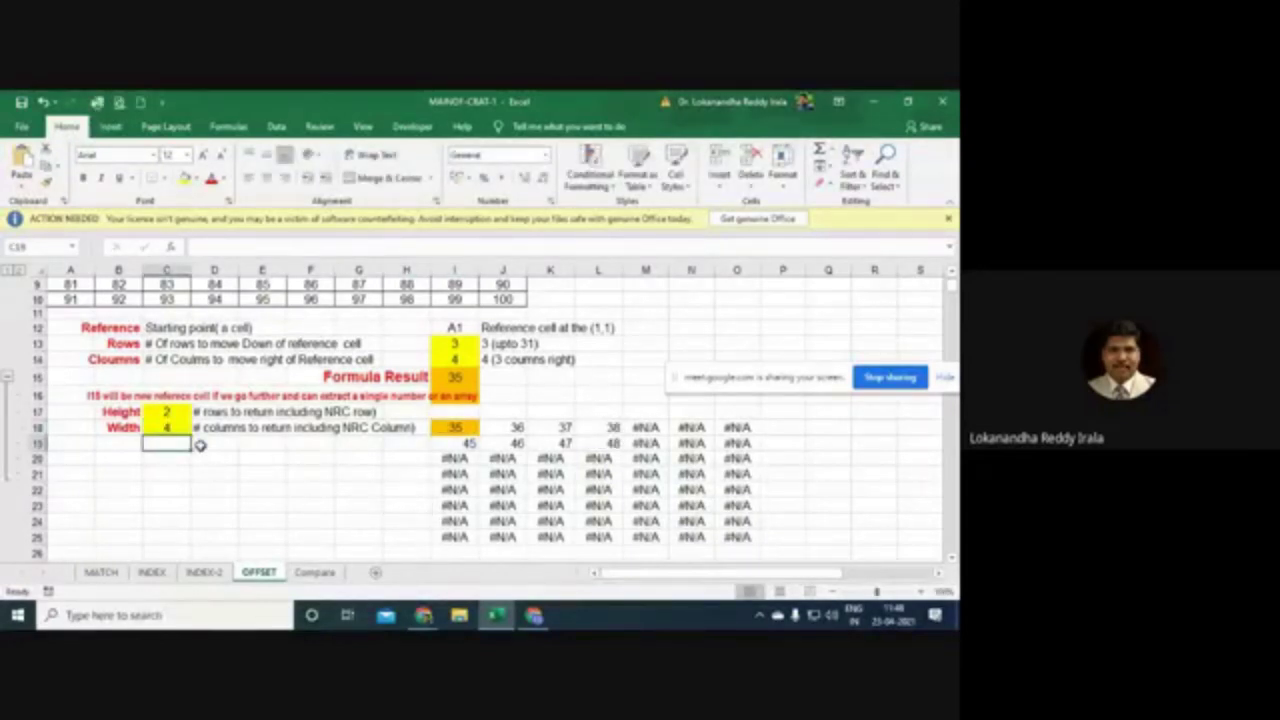
key(Up)
key(Up)
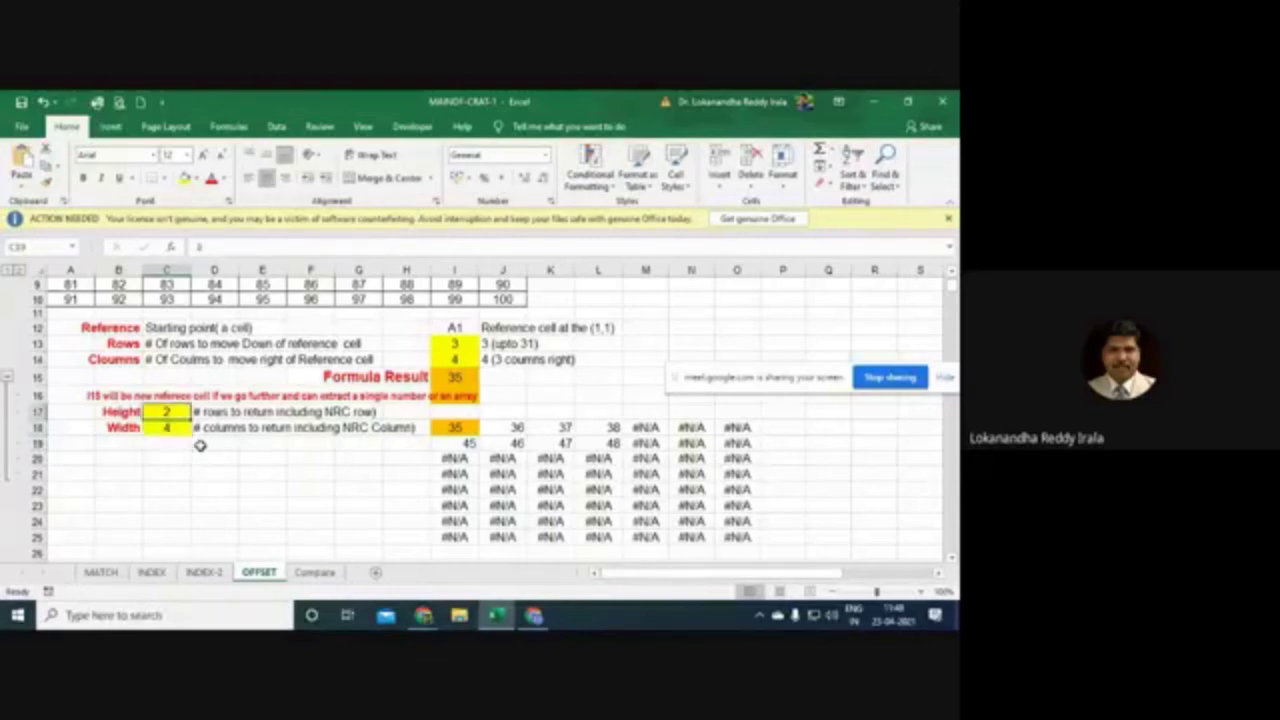
text(3)
key(Return)
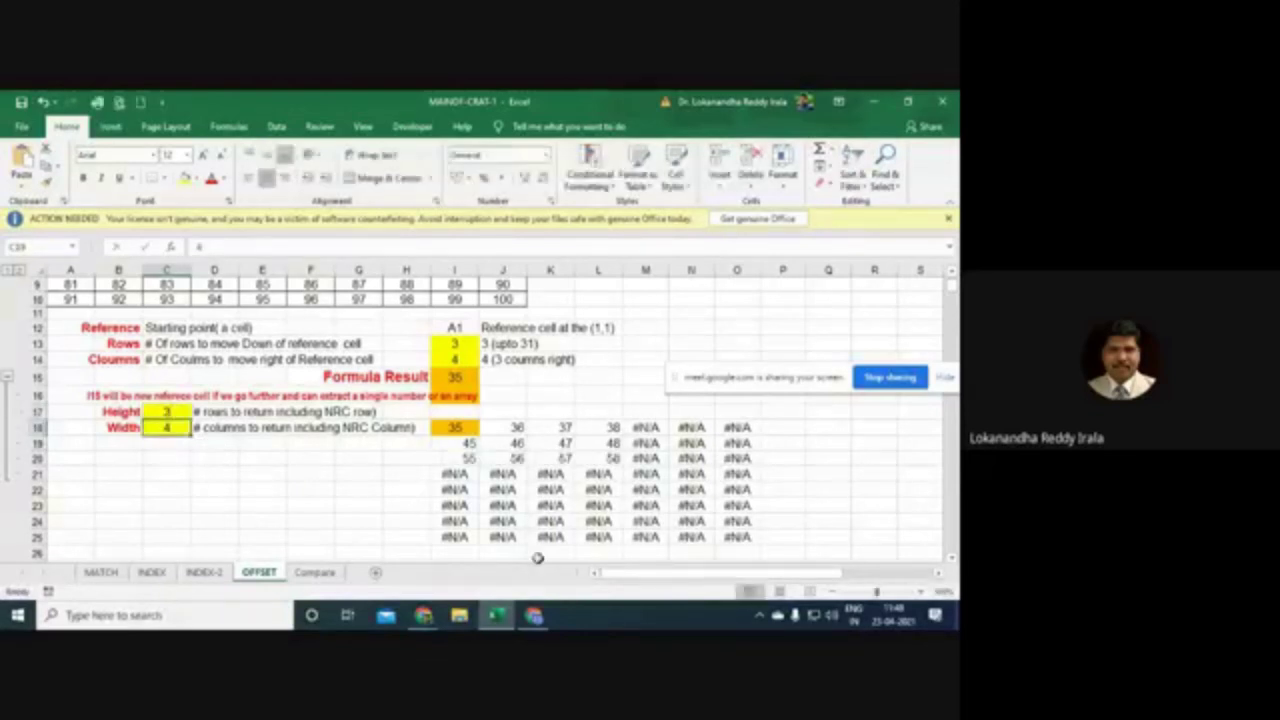
drag(455, 474, 773, 545)
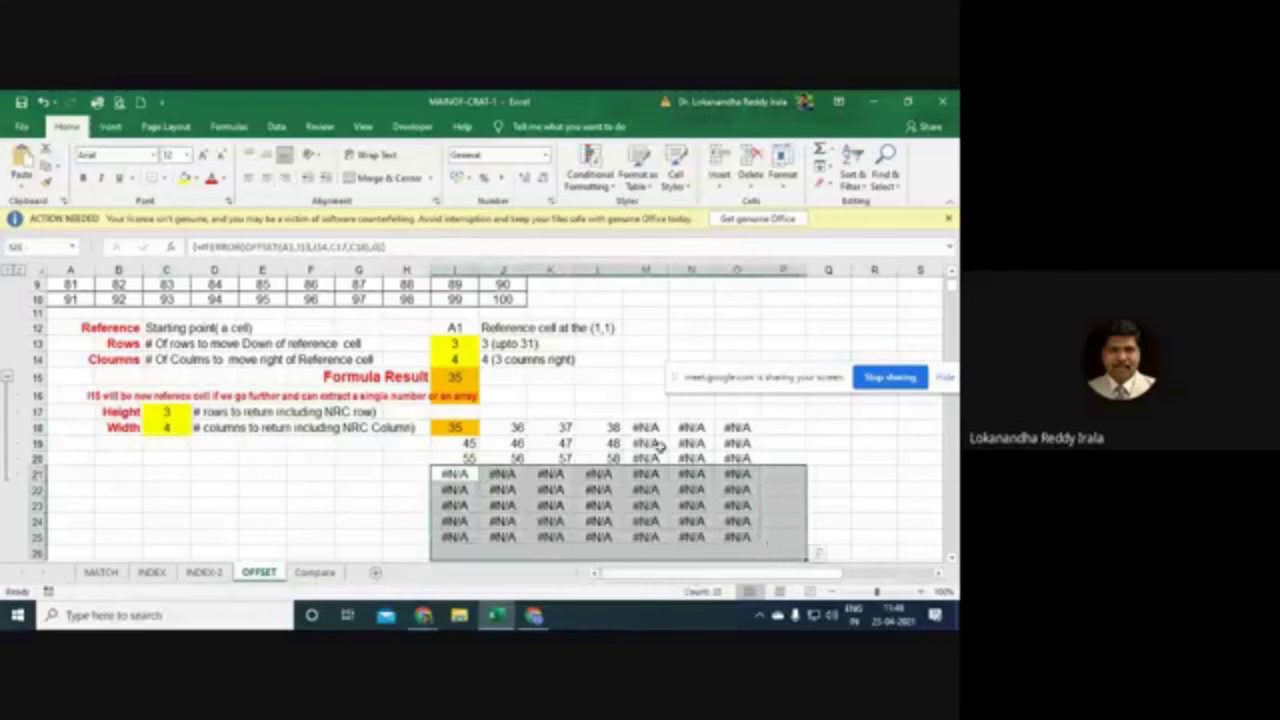
drag(645, 428, 755, 538)
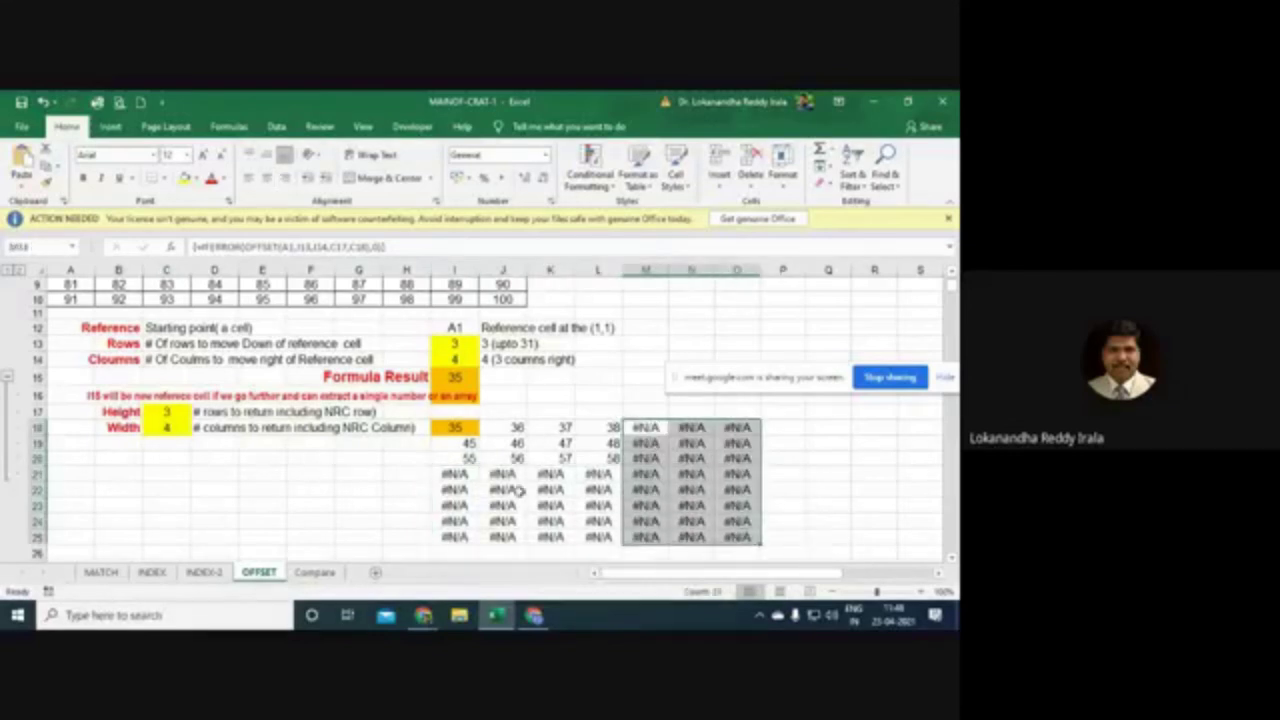
Step: Enter the label A in cell B22 to start a small lookup table
drag(455, 474, 737, 505)
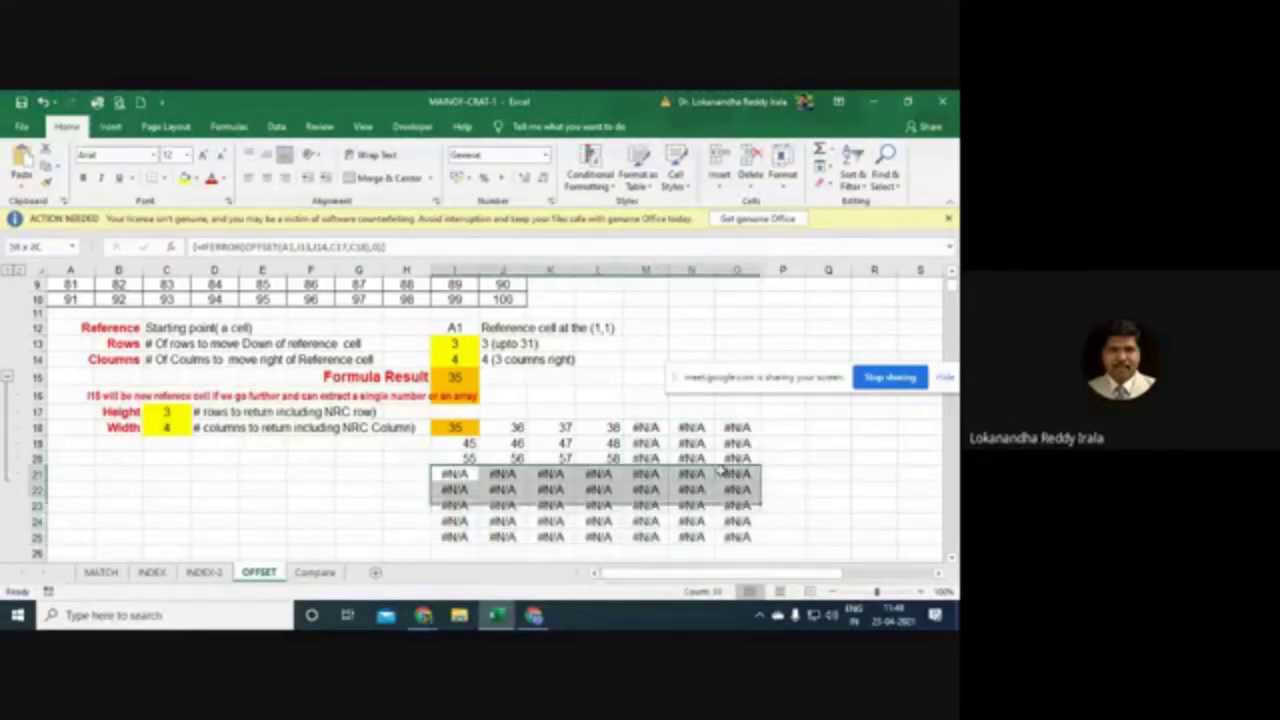
click(118, 489)
text(1)
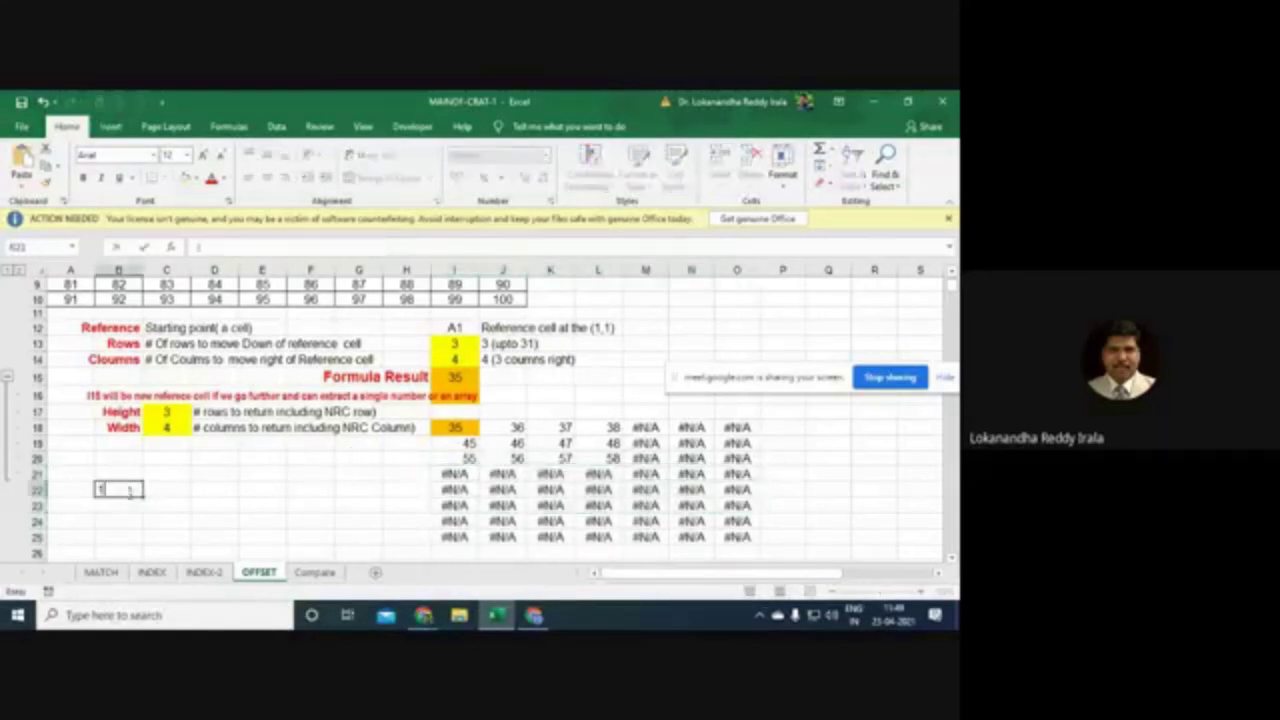
key(Return)
click(129, 492)
key(Right)
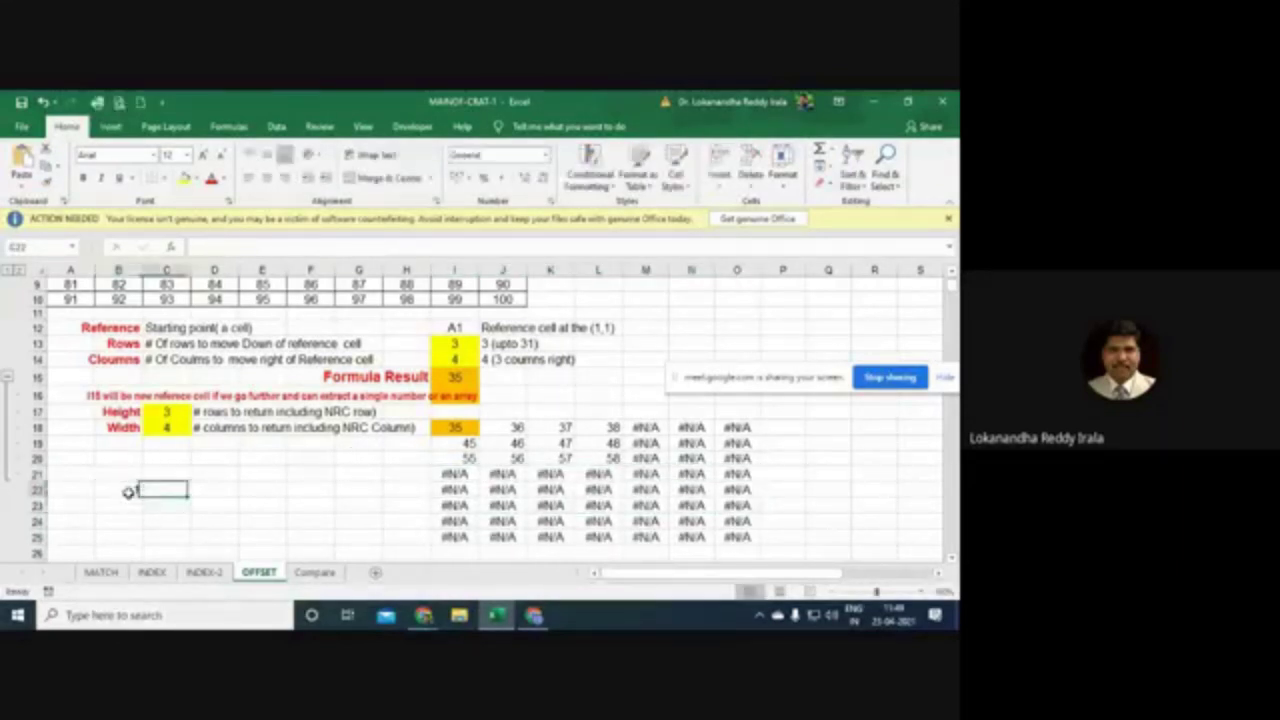
key(Left)
text(4)
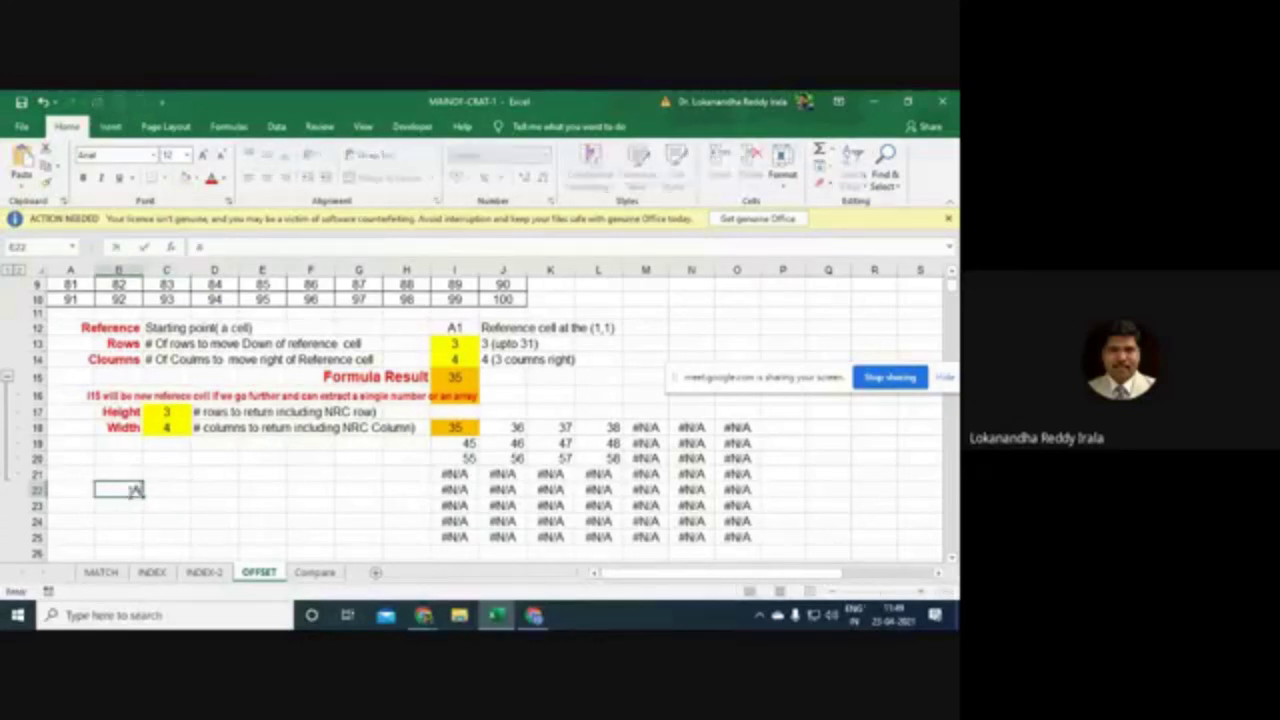
text(A)
key(Tab)
Step: Enter 1 in C22 and 2 in D22 beside the label A
text(B)
key(Tab)
key(Left)
text(a)
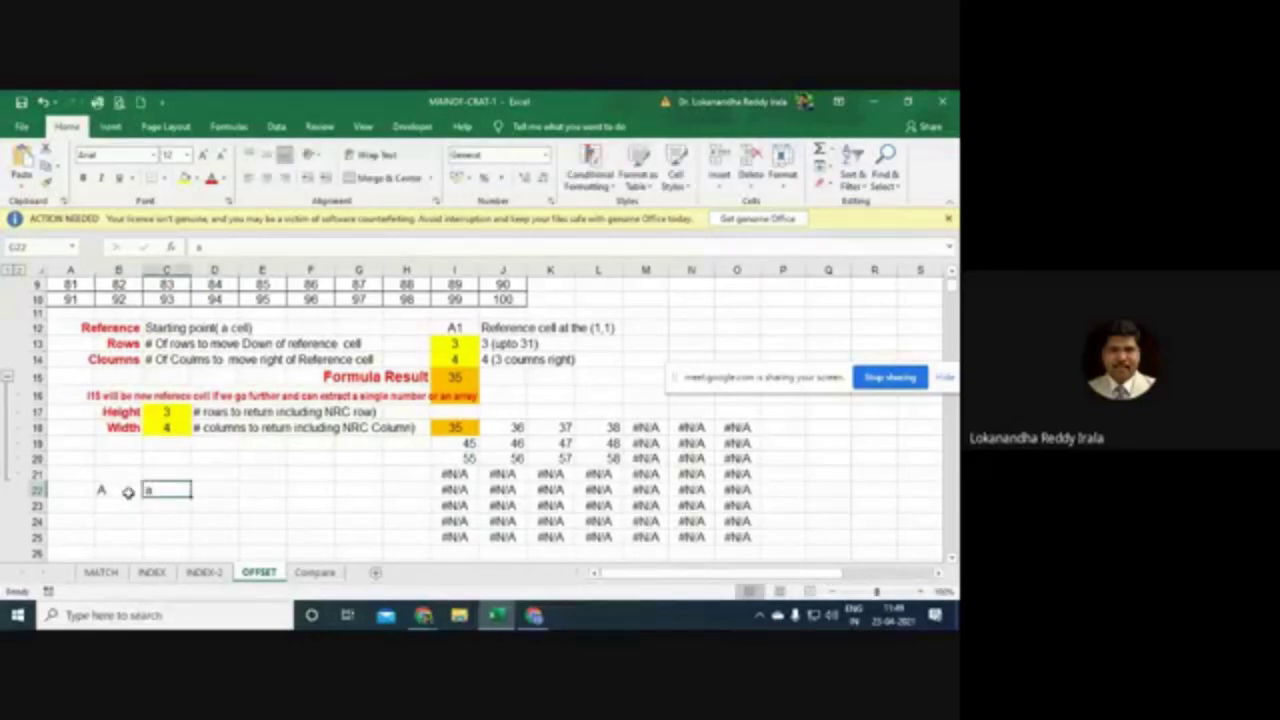
key(Left)
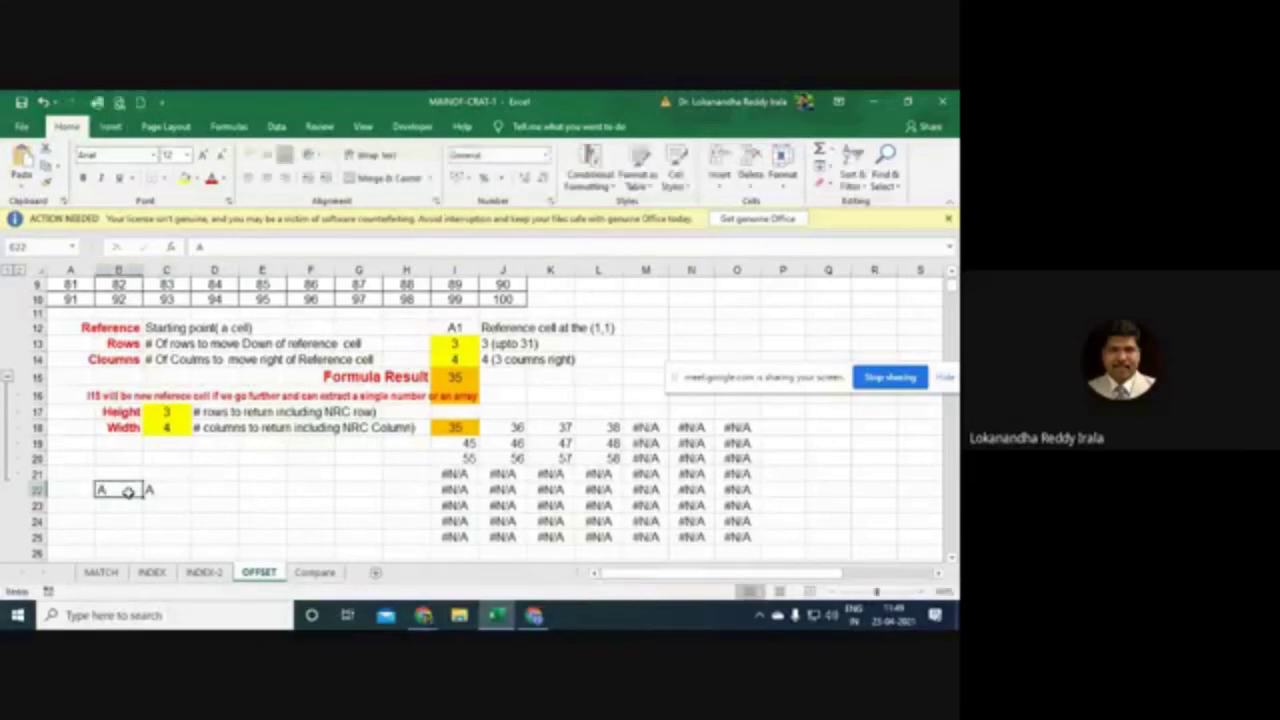
key(Right)
text(1)
key(Right)
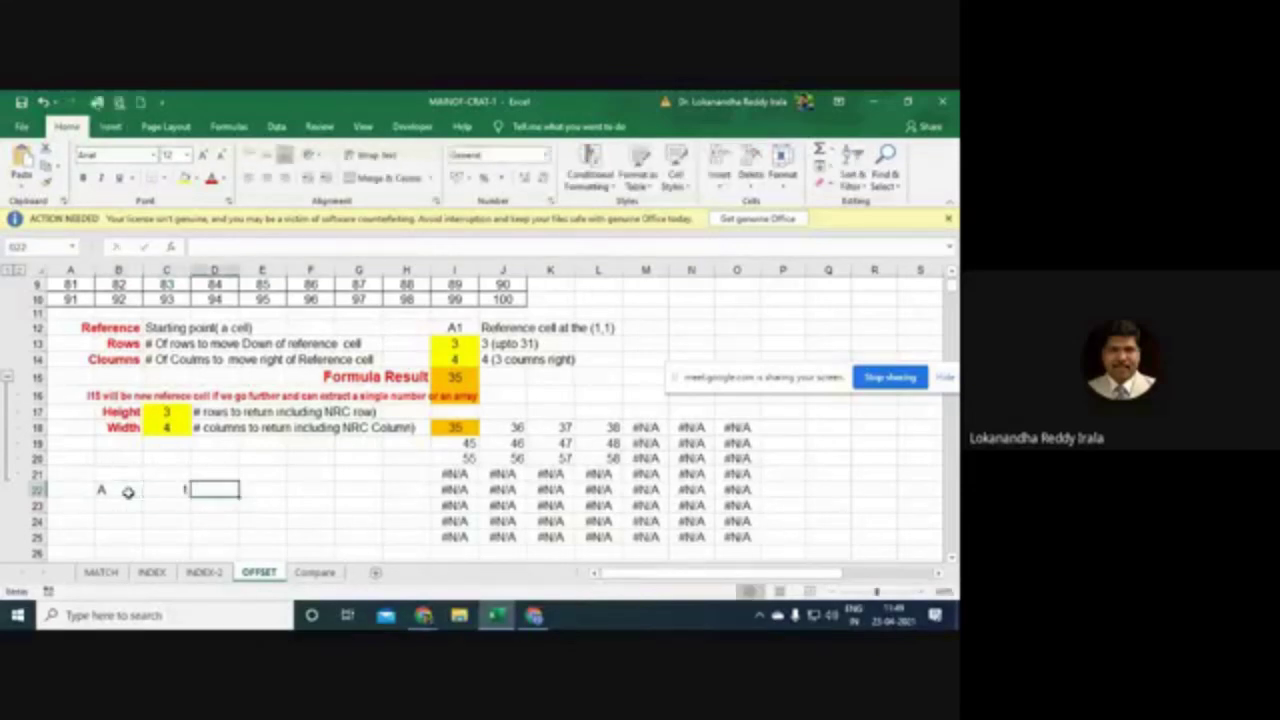
text(2)
Step: Fill the second table row, B23:D23, with B, 3 and 4
key(Down)
key(Left)
key(Left)
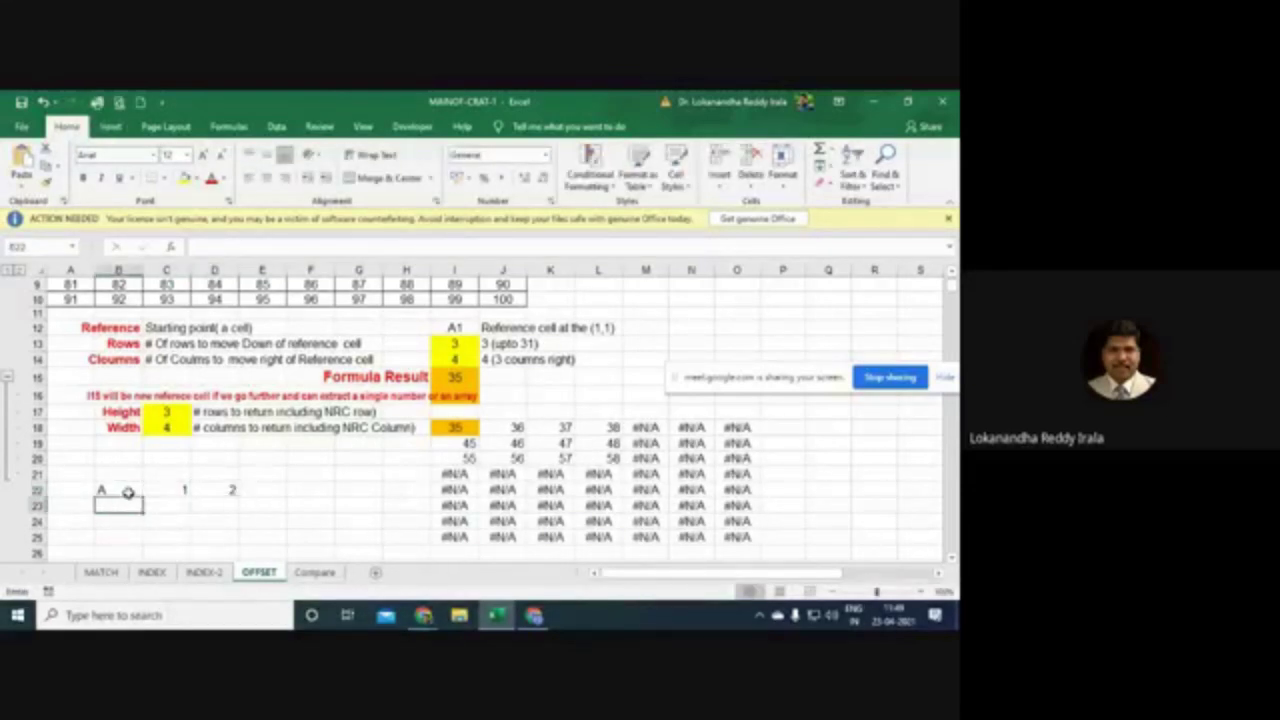
text(B)
key(Right)
text(1)
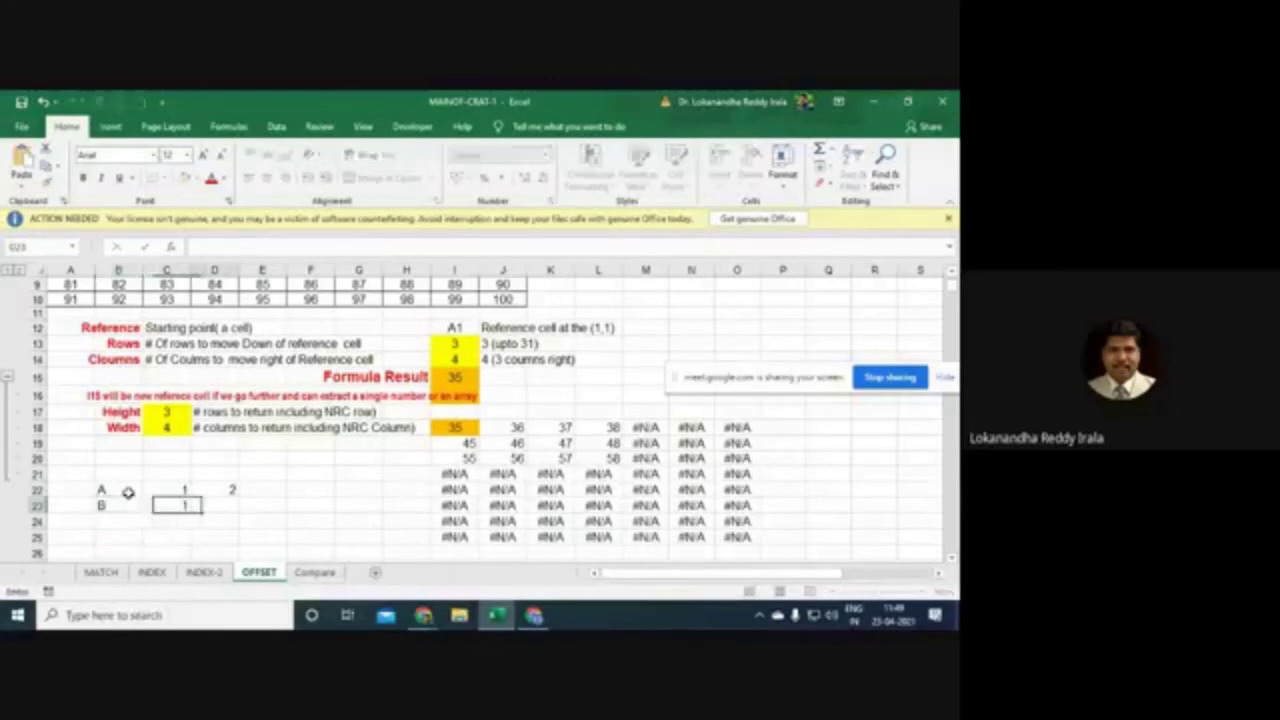
key(Right)
key(Left)
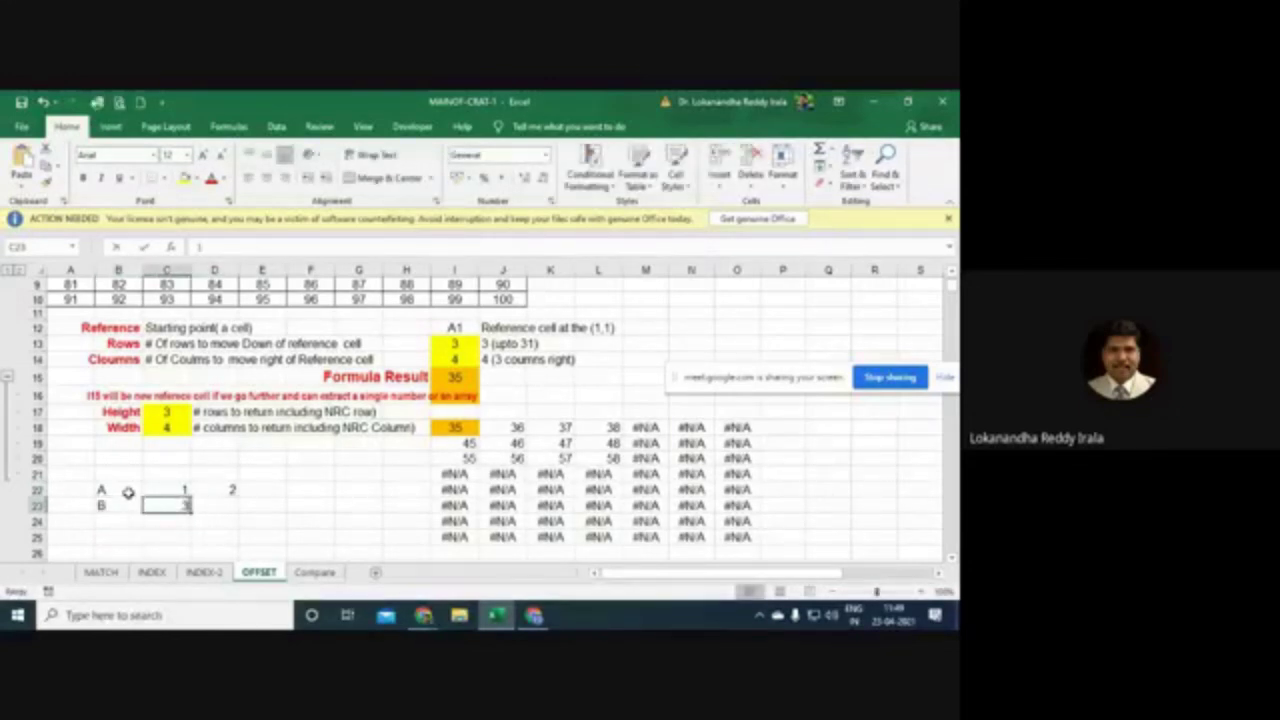
key(Right)
text(4)
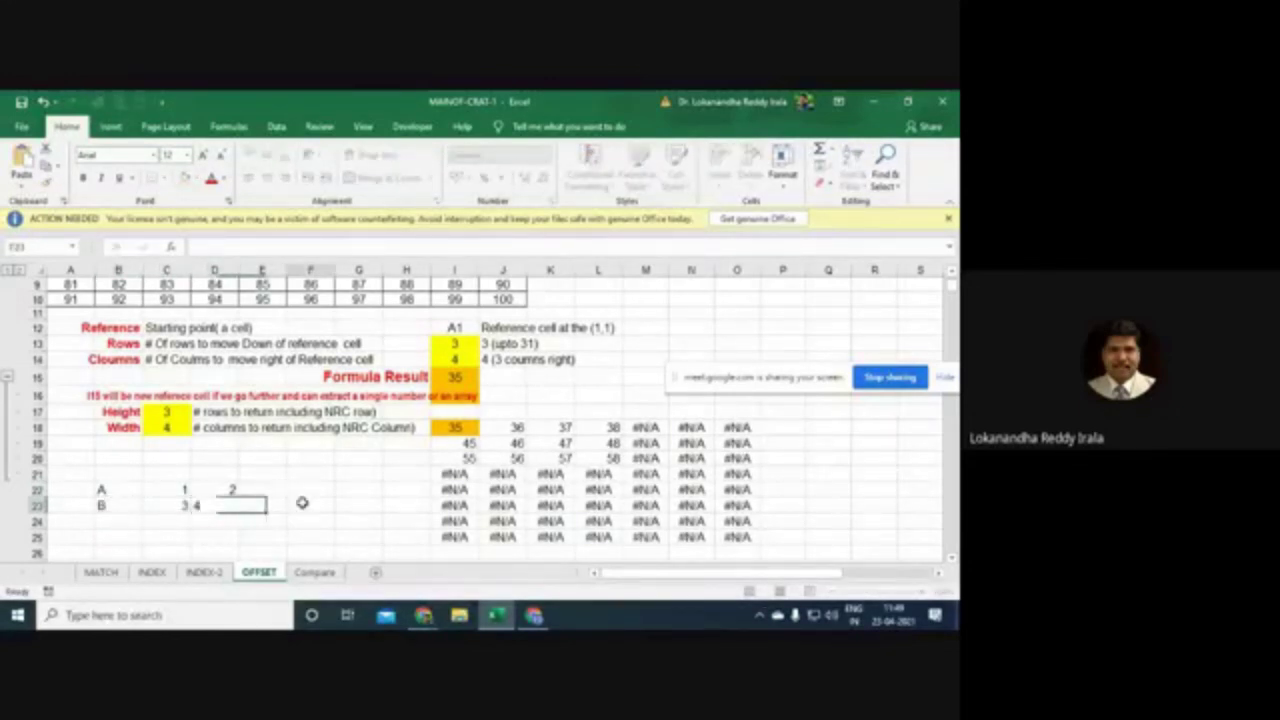
Step: Enter =VLOOKUP(F20,B22:D23,3) in cell F23
click(301, 503)
text(=VL)
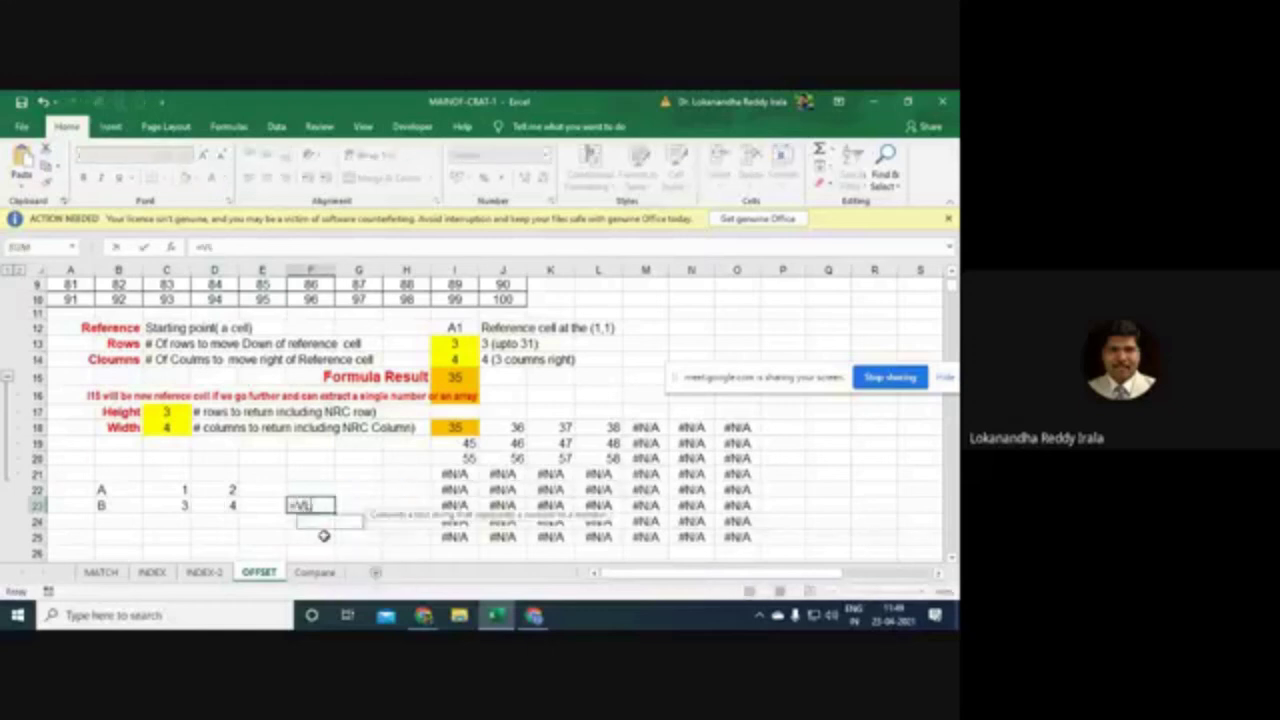
text(OOKU)
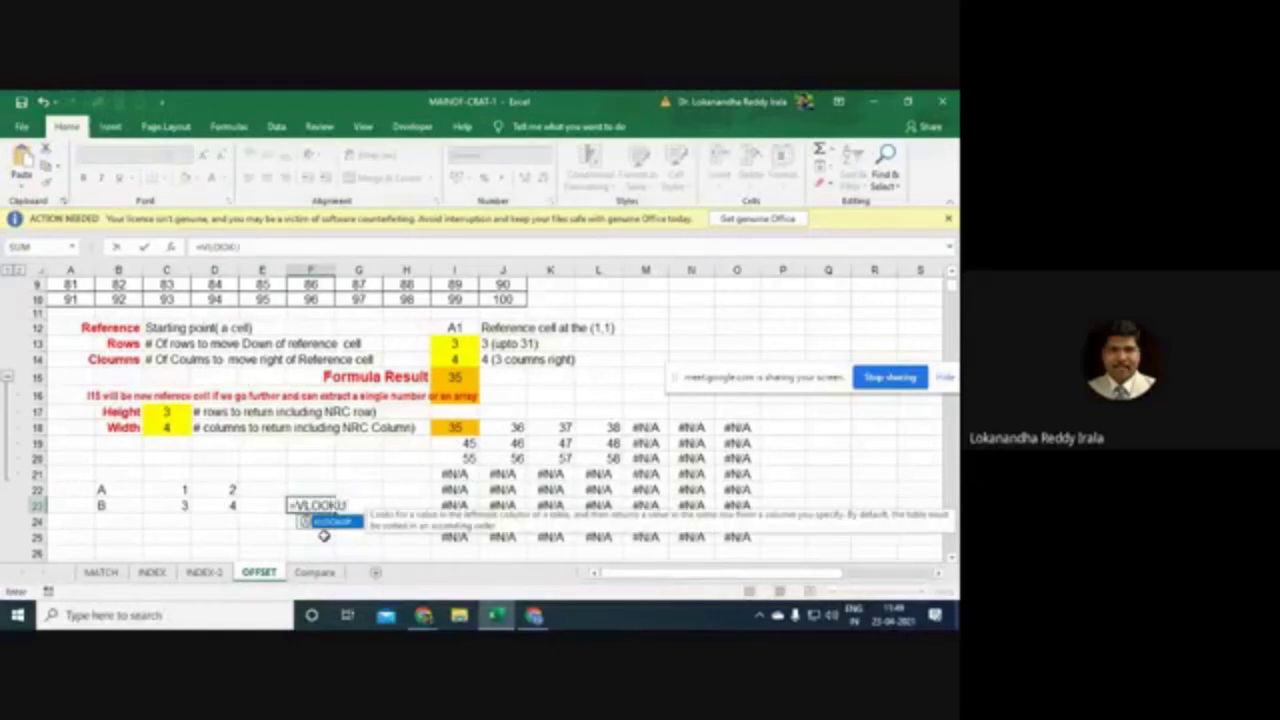
text(P()
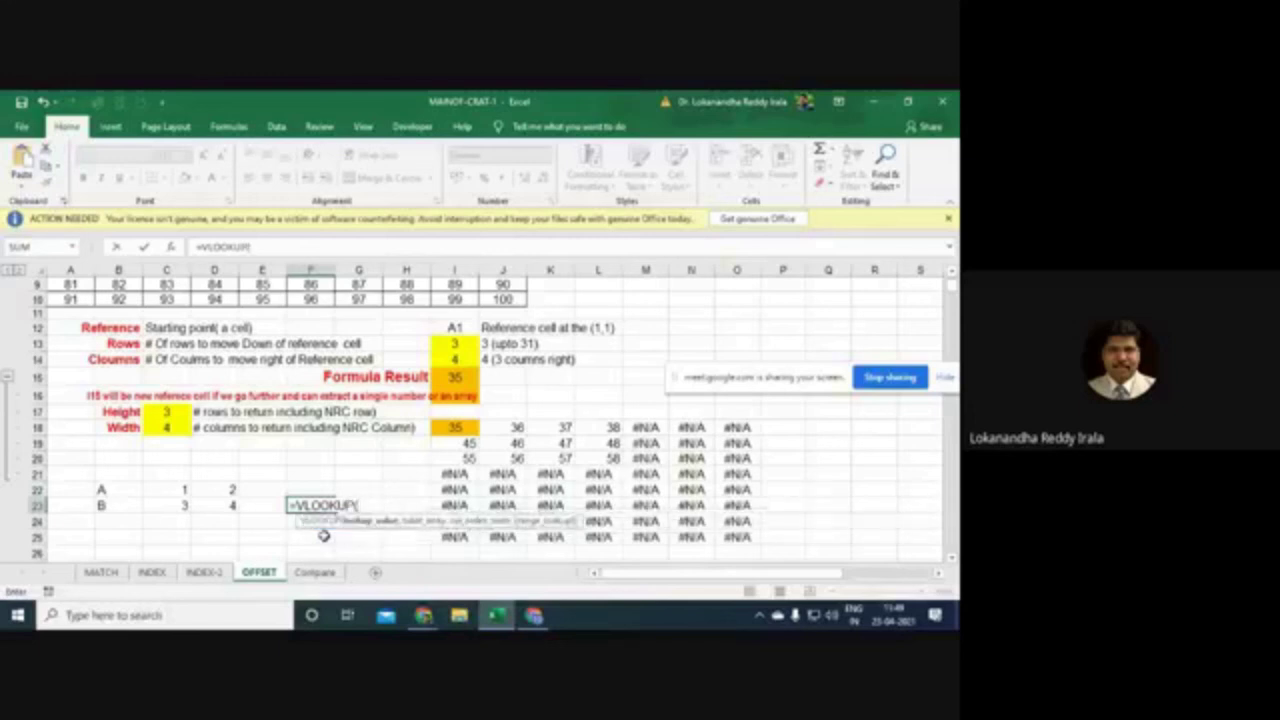
click(307, 459)
text(,)
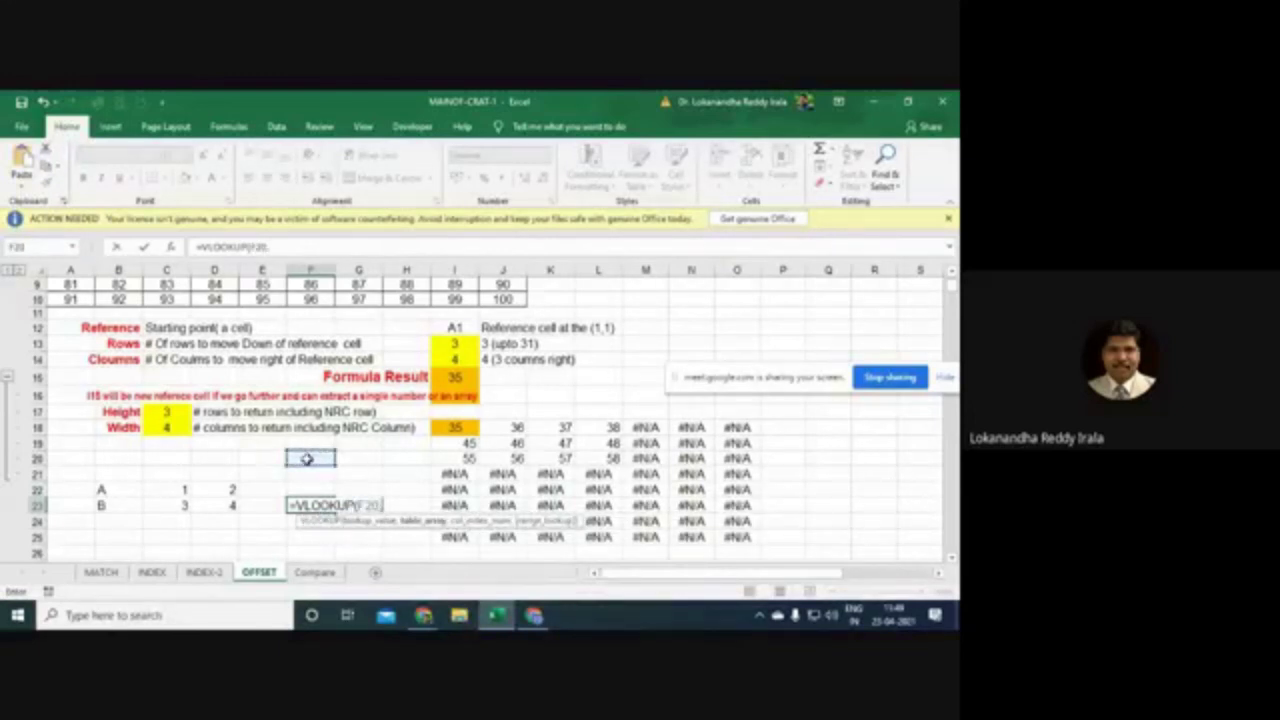
drag(136, 480, 200, 504)
text(,)
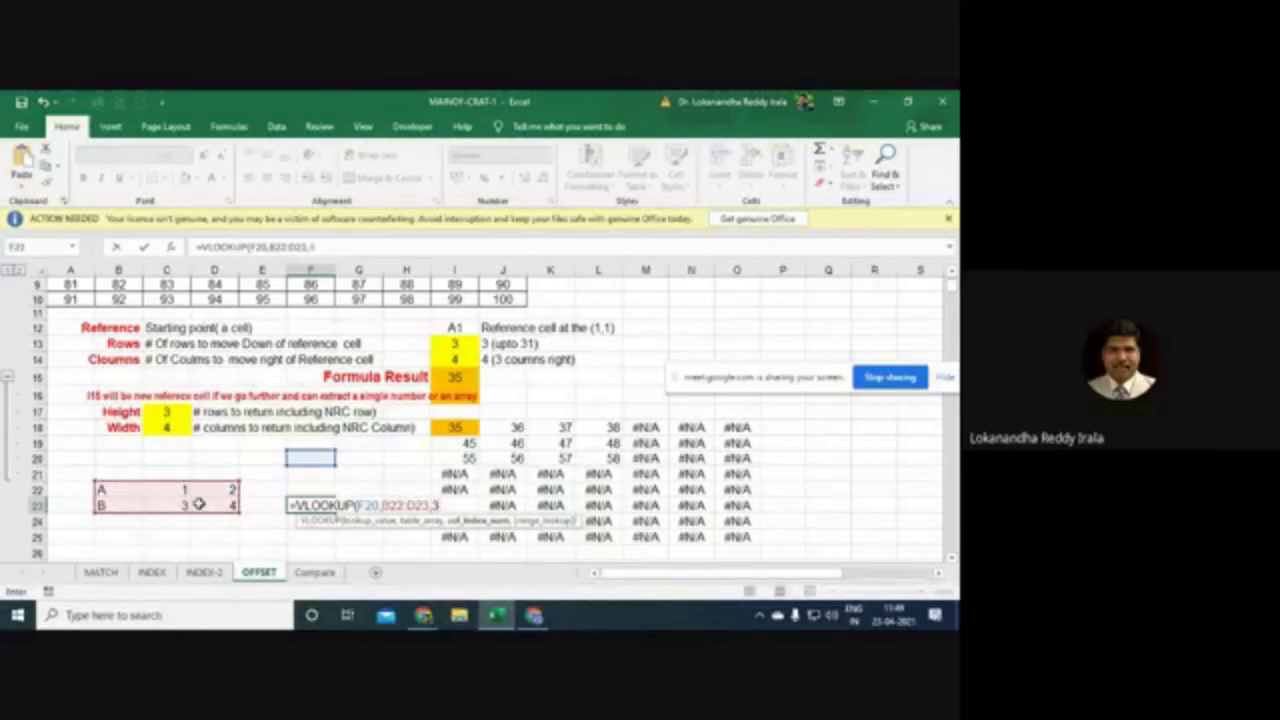
text(3,0))
key(Return)
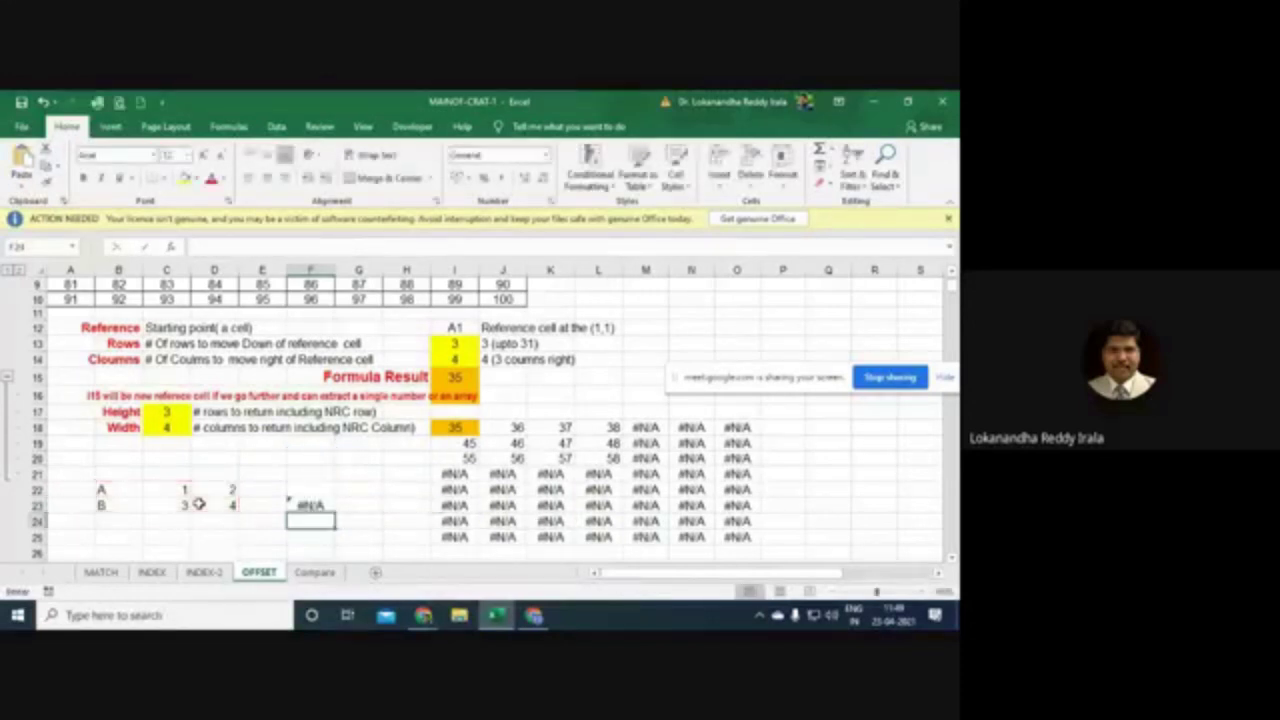
Step: Fill the lookup cell F20 with yellow and enter A as the lookup value
click(316, 504)
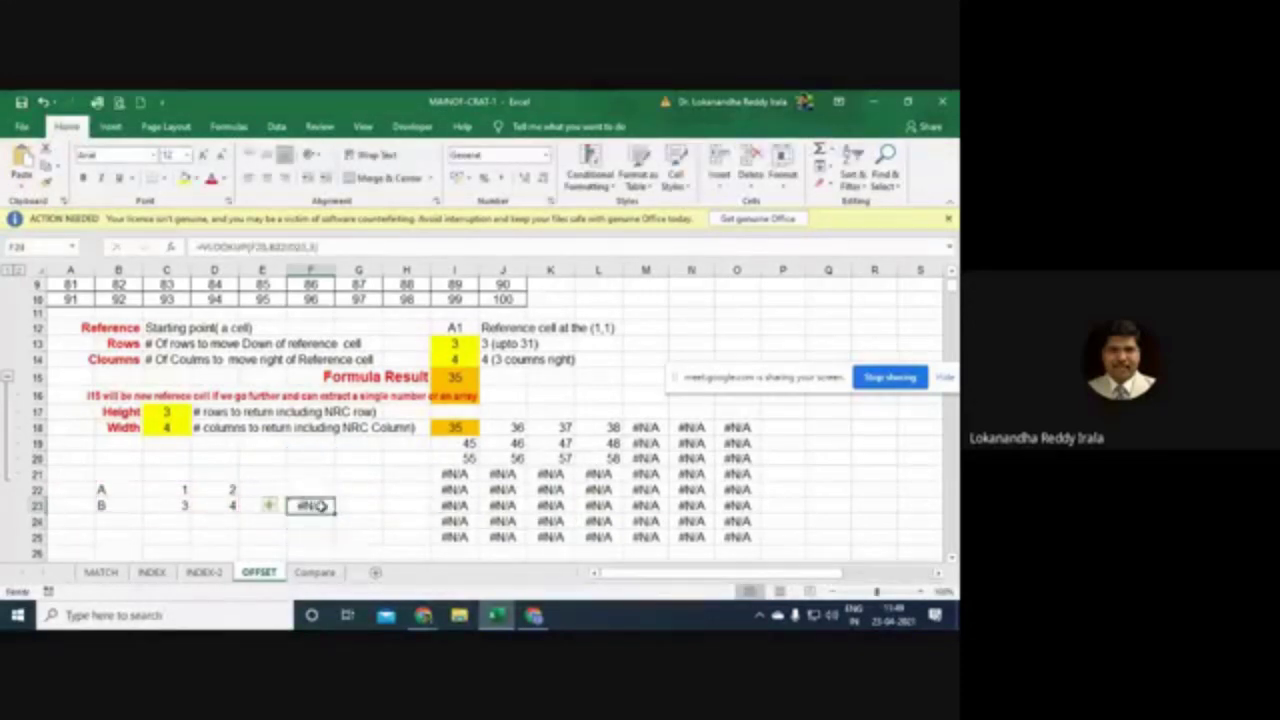
click(228, 246)
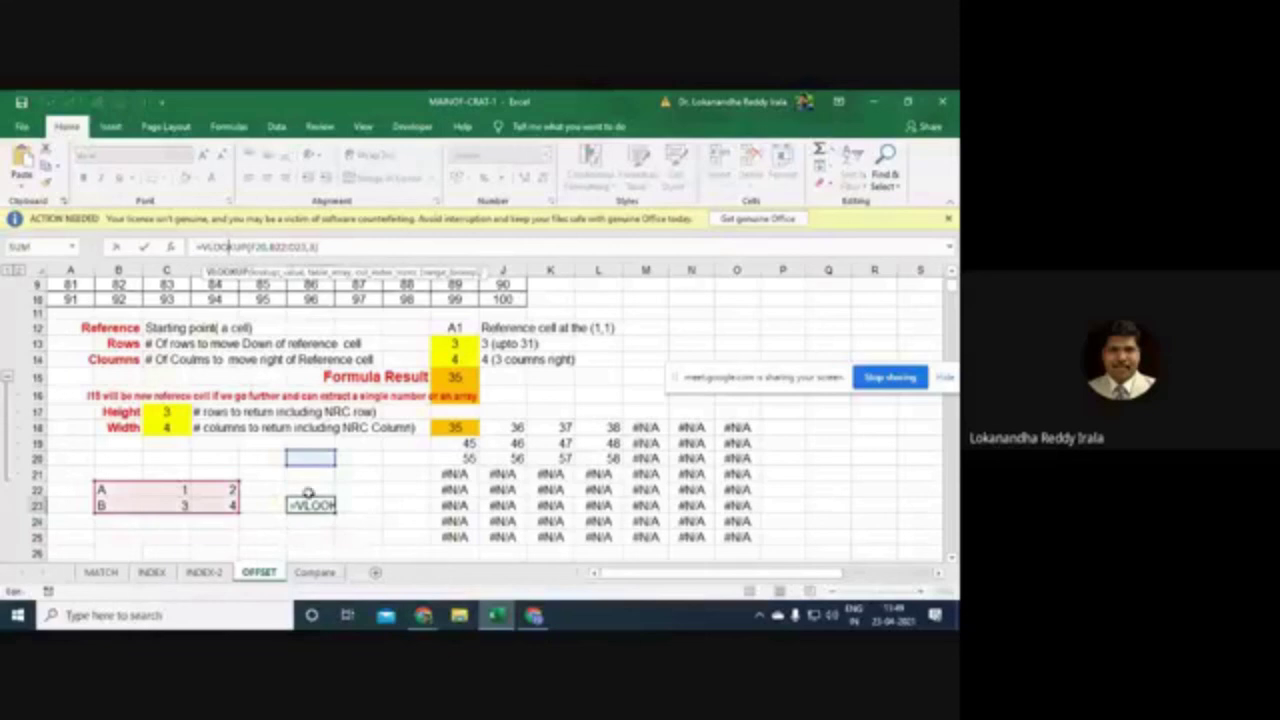
key(Escape)
click(310, 458)
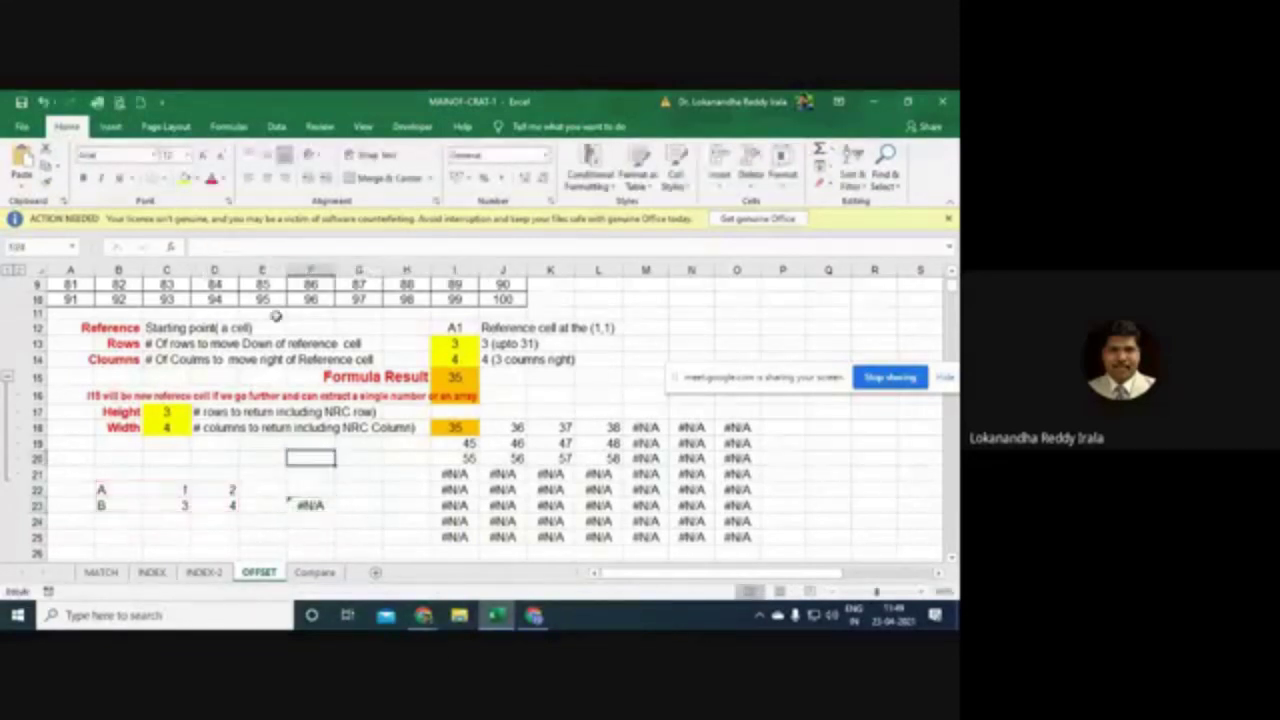
click(185, 178)
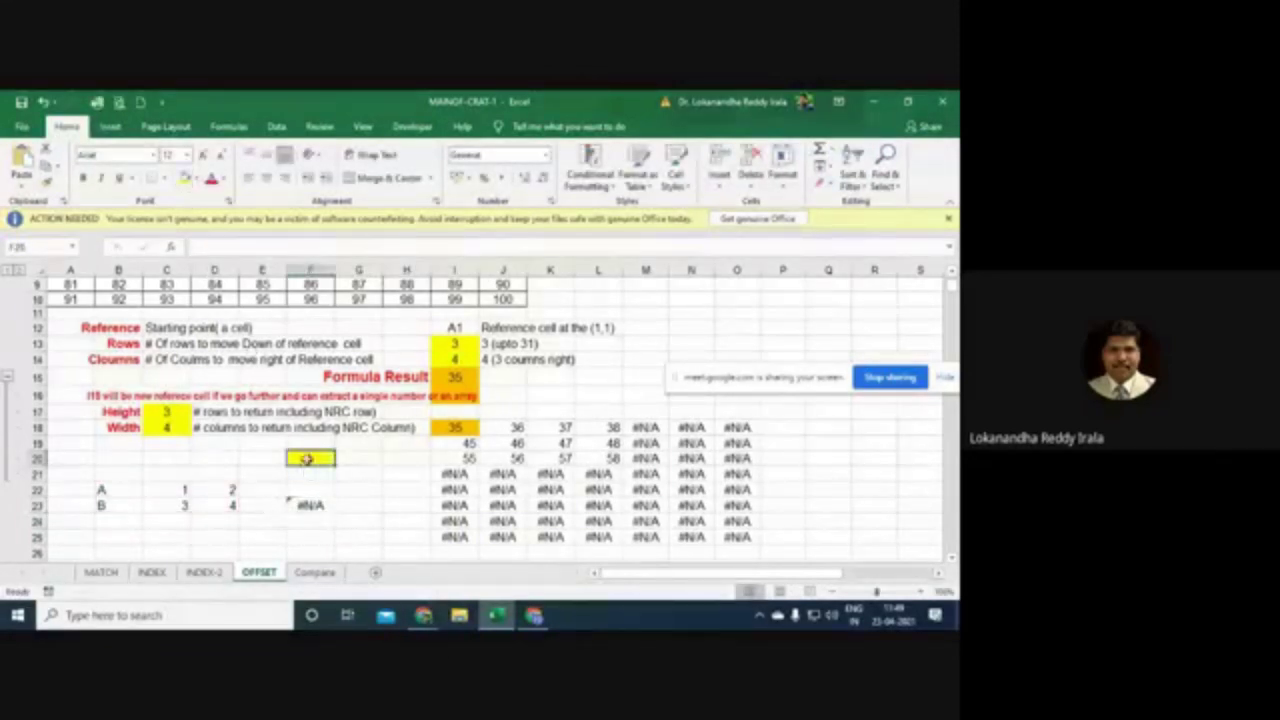
text(A)
Step: Centre the VLOOKUP result in F23 and change the lookup value in F20 to B
click(320, 505)
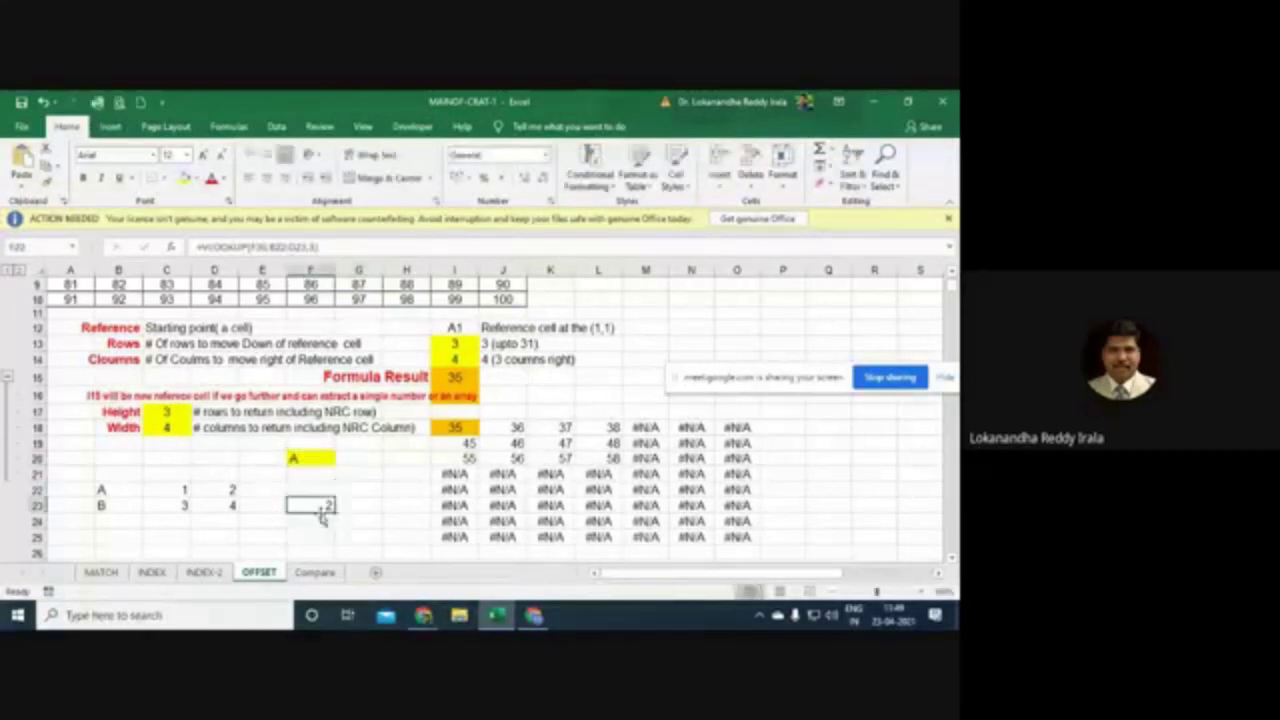
click(267, 180)
click(322, 458)
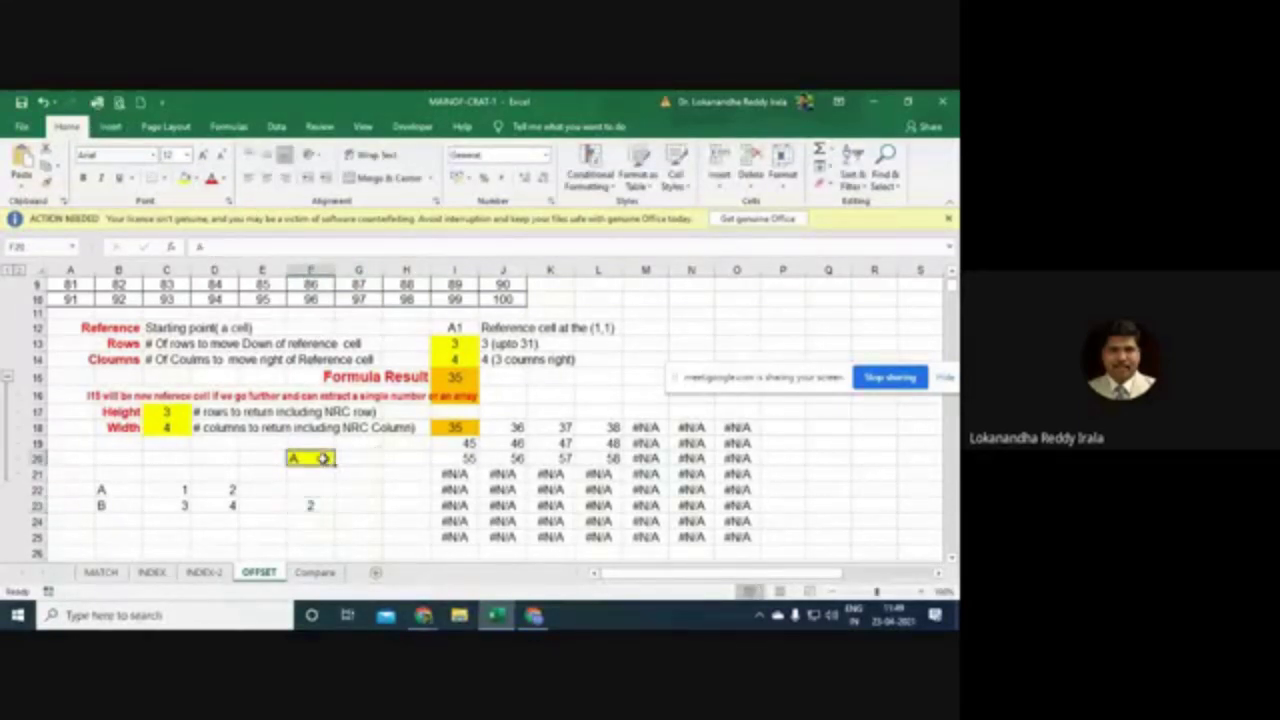
text(B)
key(Return)
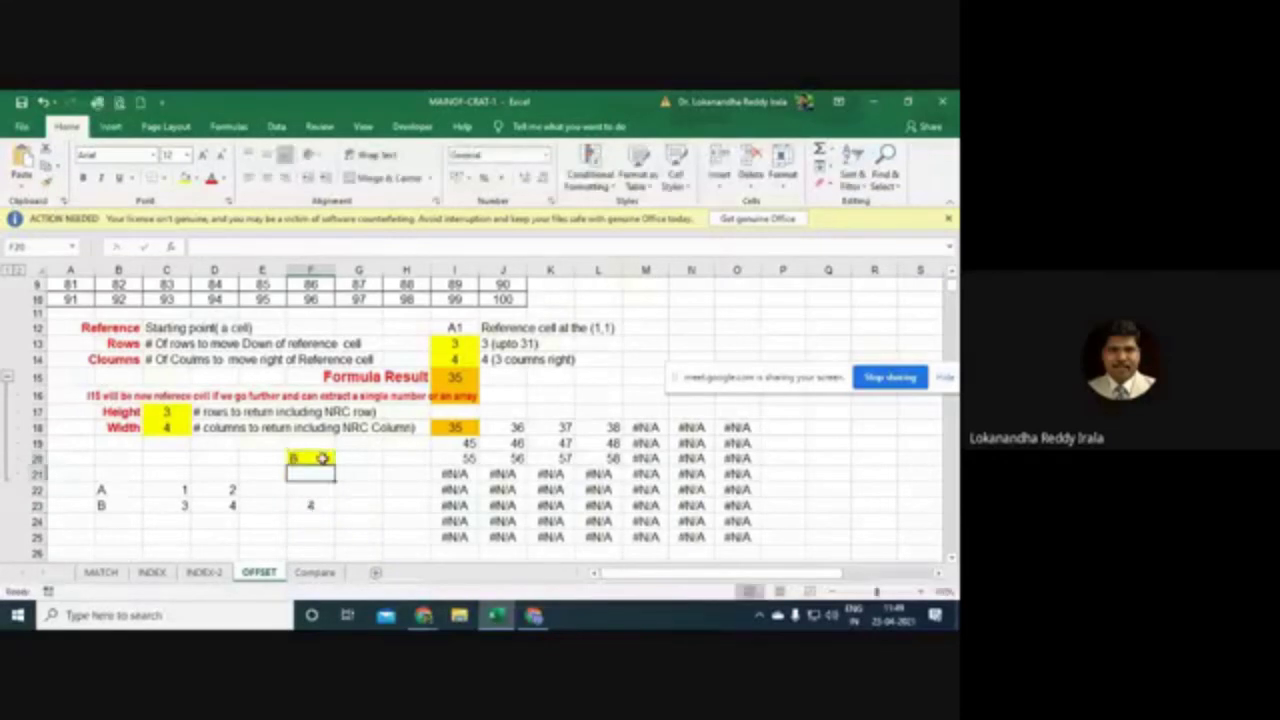
Step: Change the lookup value in F20 to C and set the Range_lookup argument of F23's VLOOKUP to 0
click(322, 458)
text(C)
key(Return)
click(318, 506)
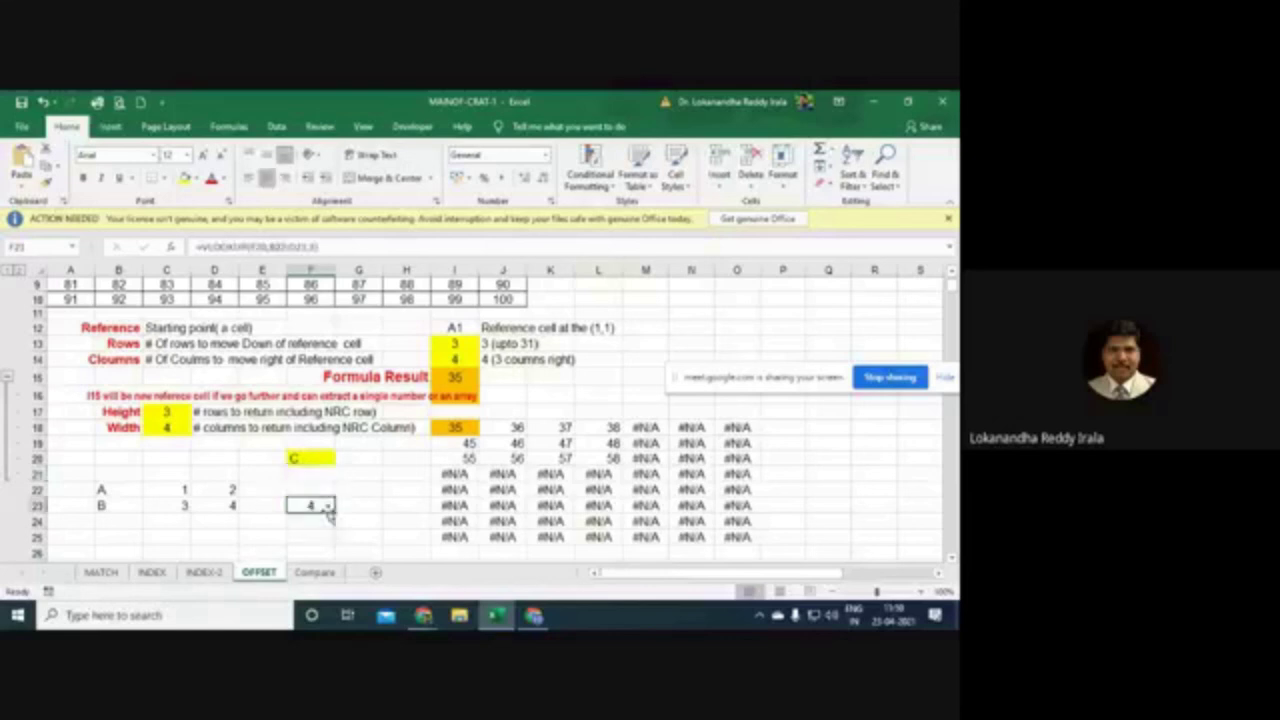
click(172, 248)
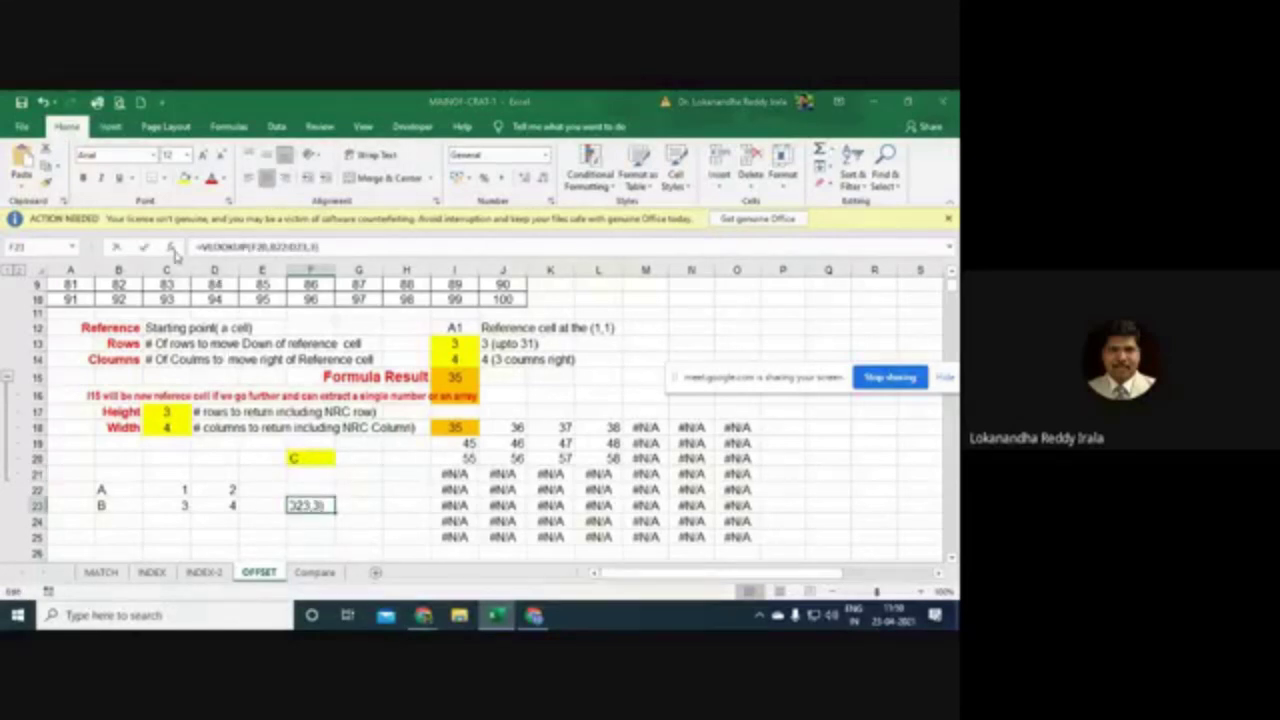
click(318, 260)
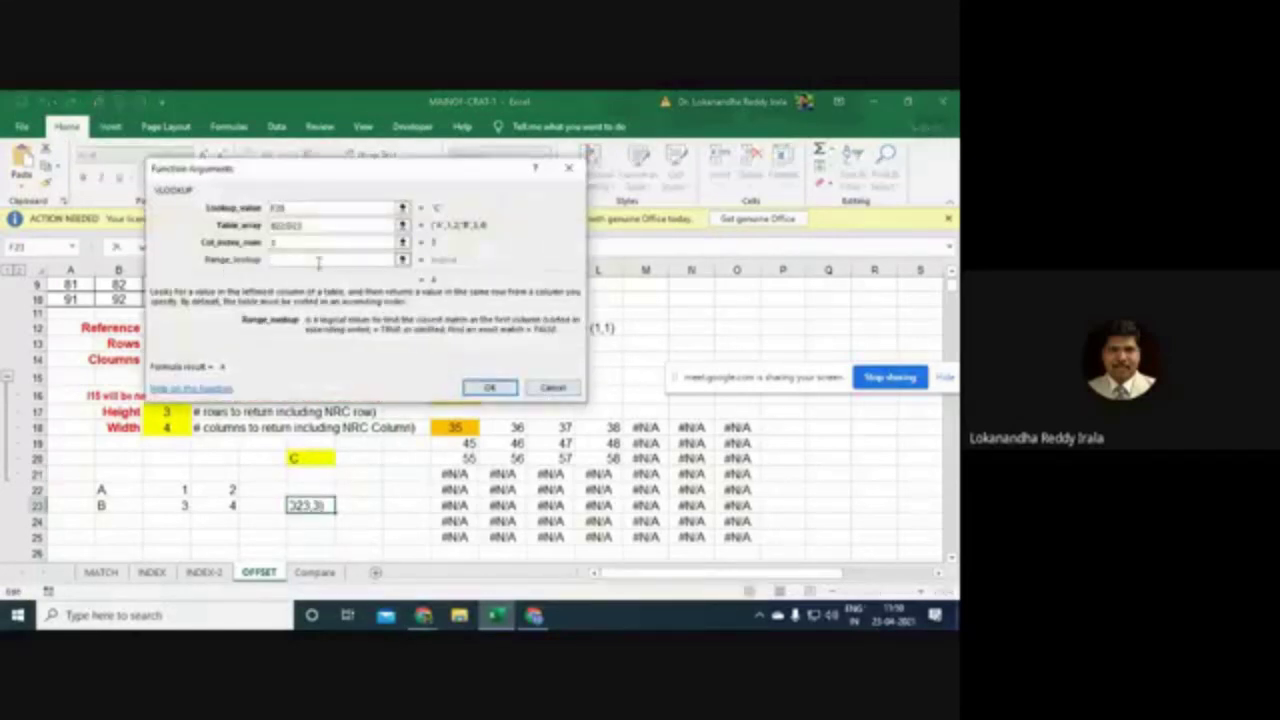
text(0)
click(488, 387)
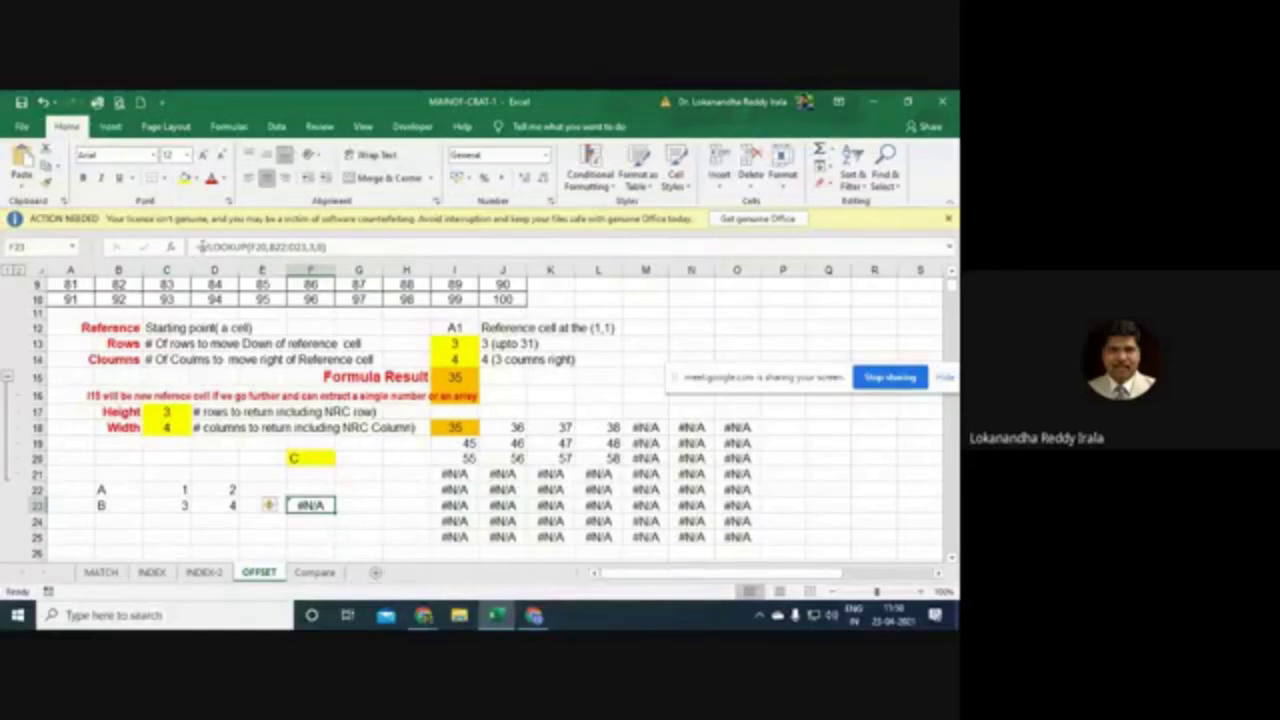
Step: Wrap the VLOOKUP in F23 in IFERROR with 0 as the fallback value
click(201, 246)
text(I)
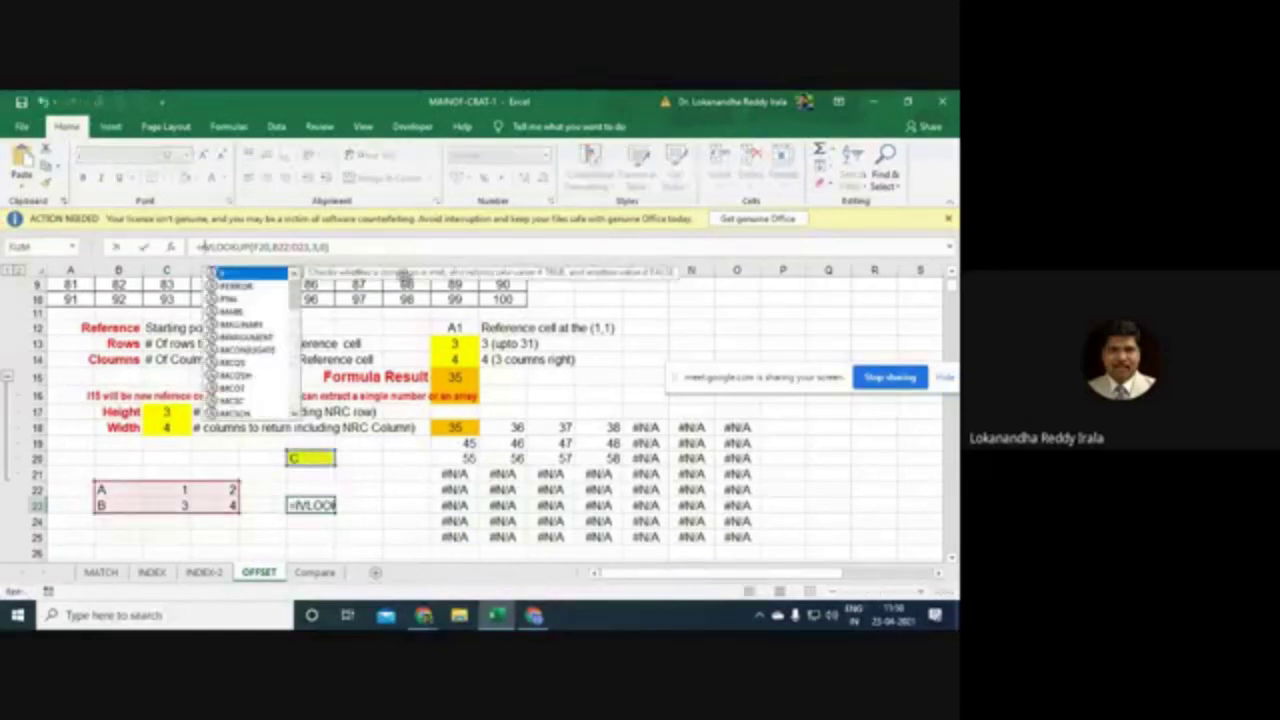
text(FERROR()
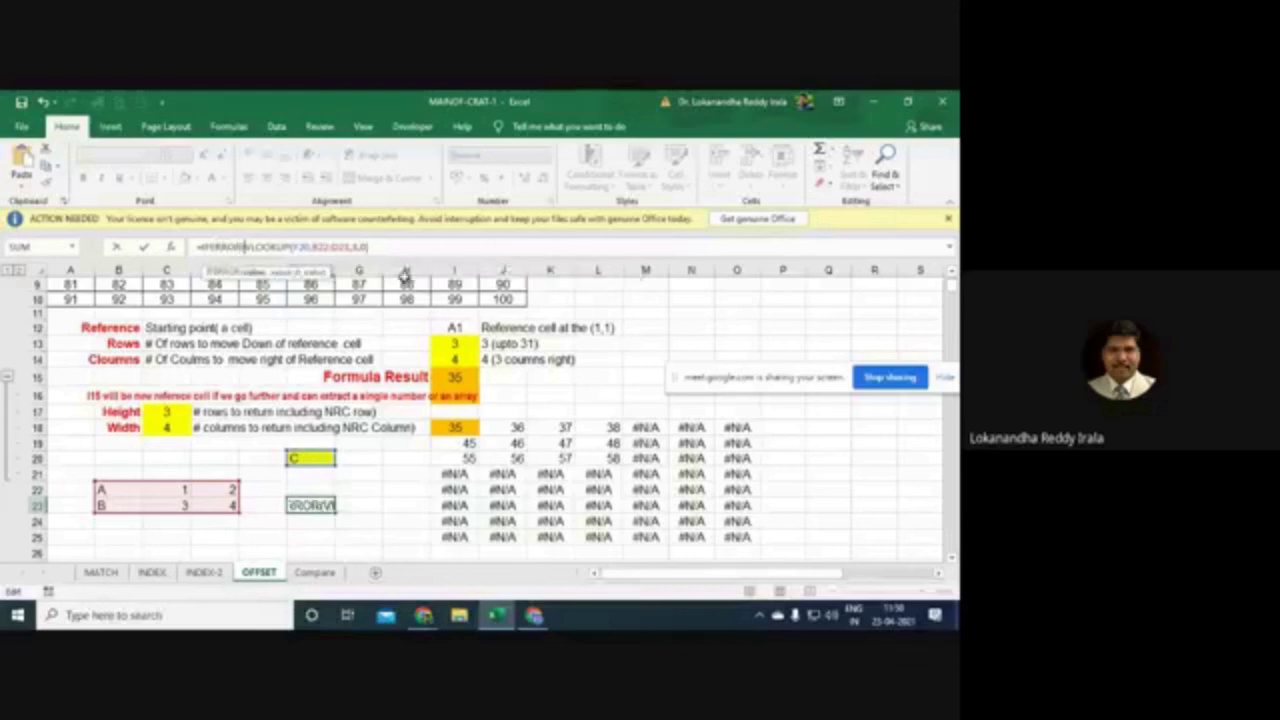
click(402, 248)
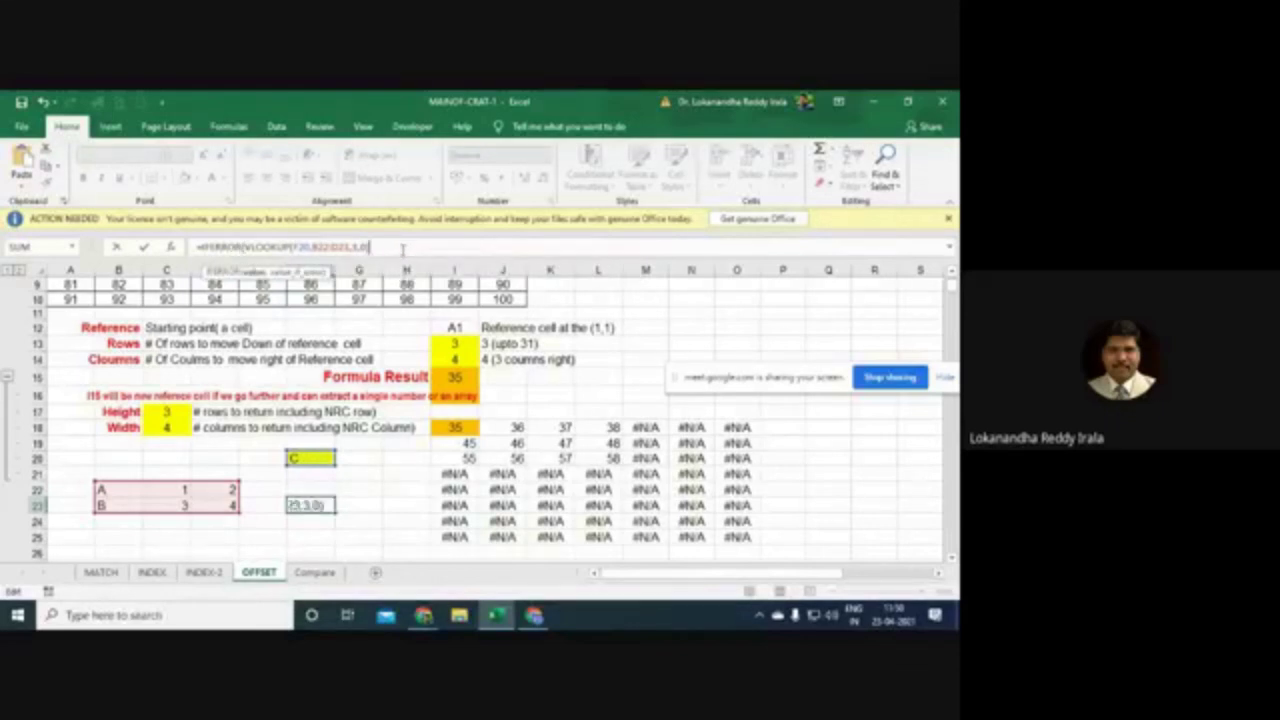
text(,)
text(0))
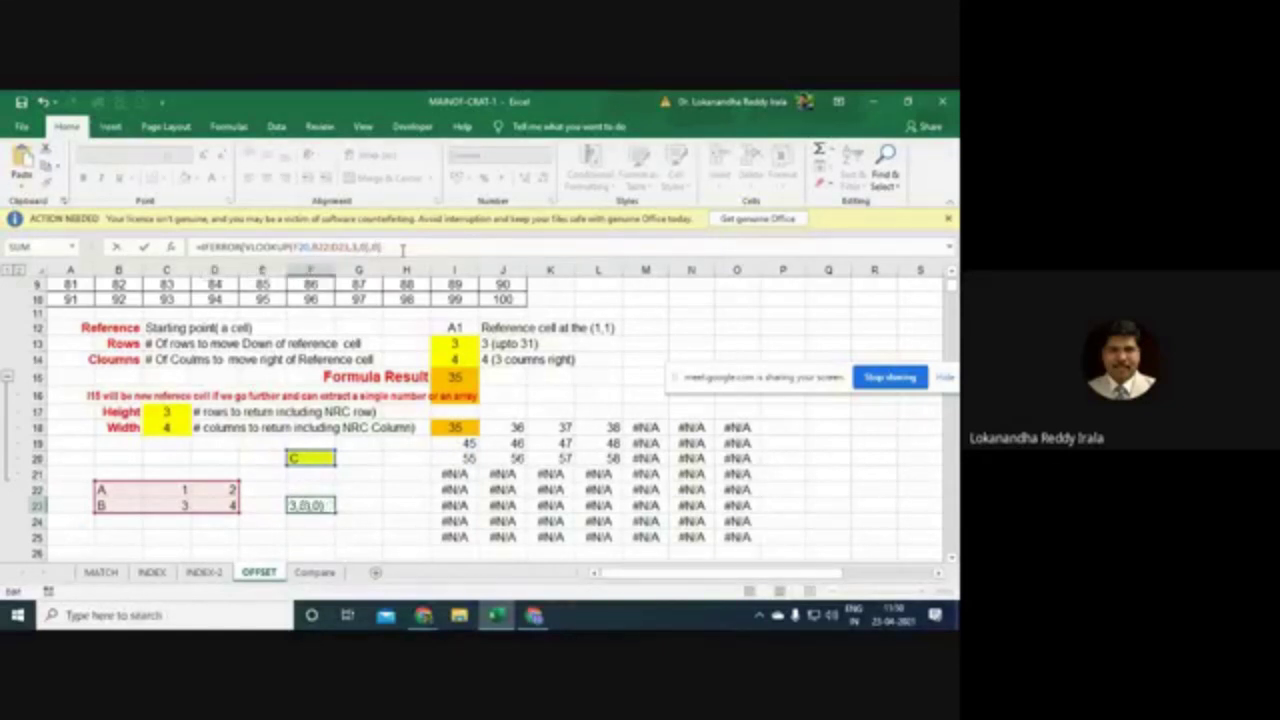
key(Return)
key(Up)
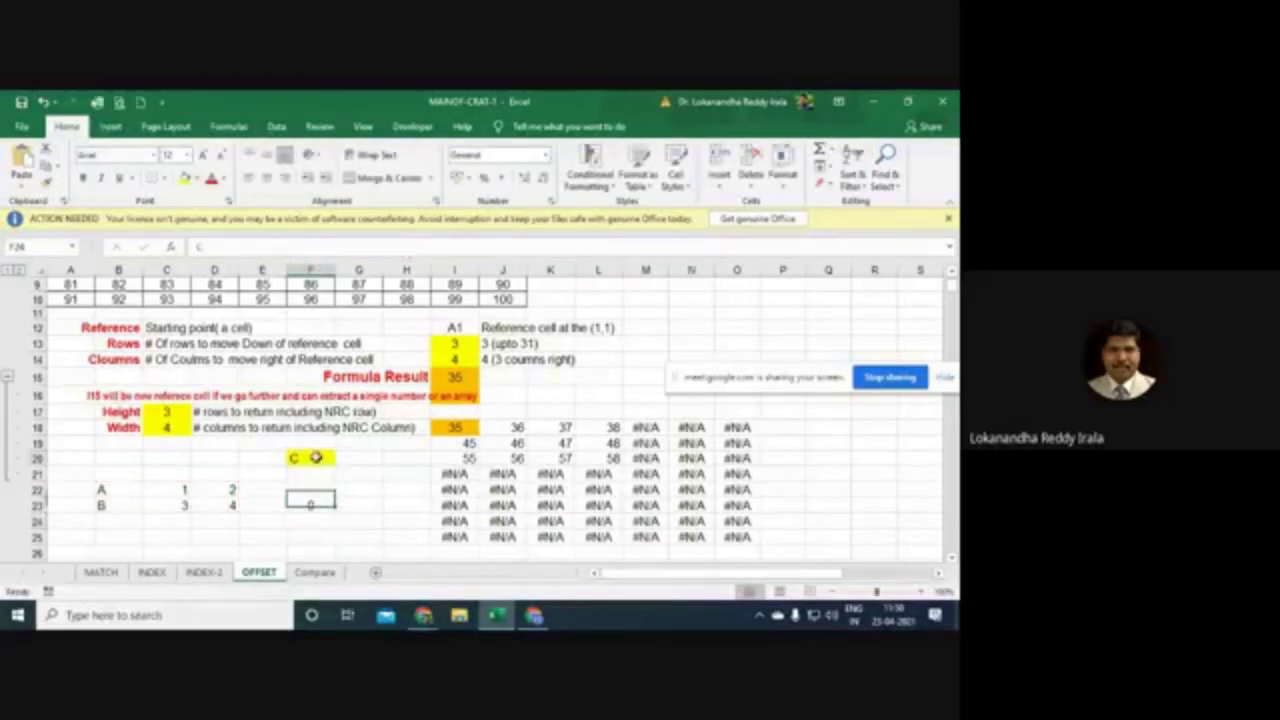
Step: Change the lookup value in F20 to D and set the IFERROR fallback in F23 to "Not Found"
click(316, 459)
text(D)
click(342, 475)
click(312, 505)
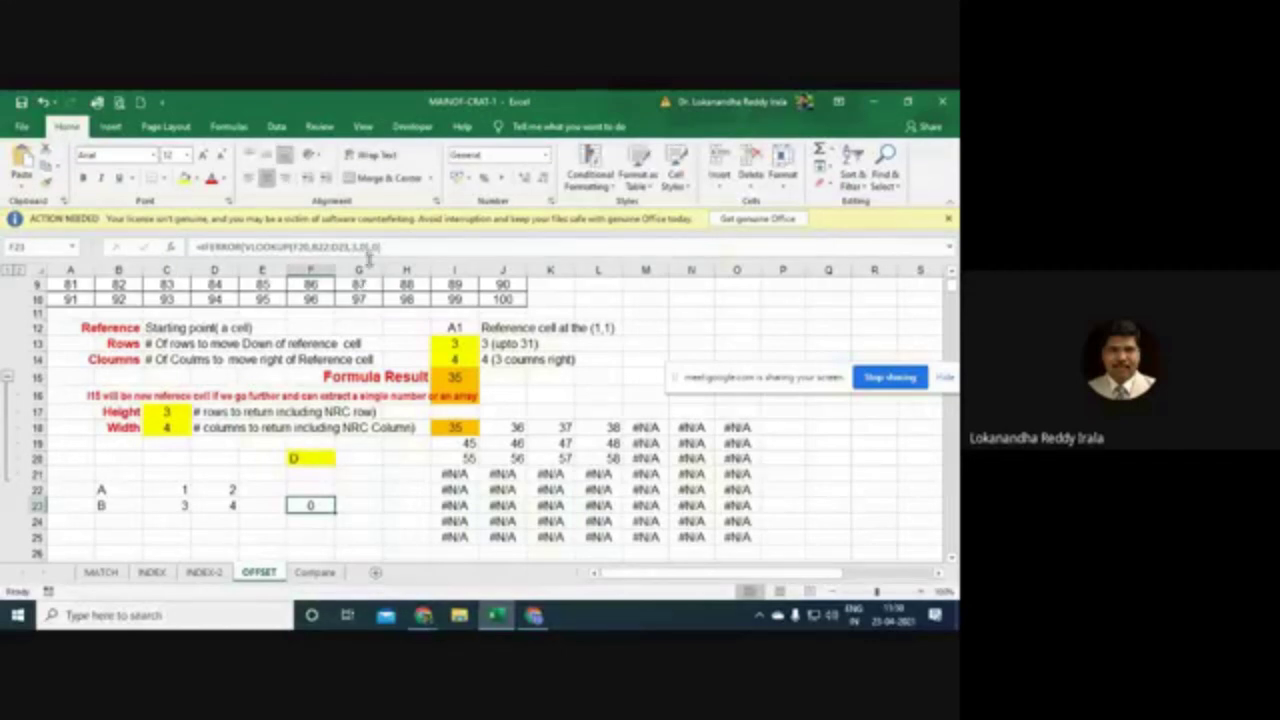
click(372, 248)
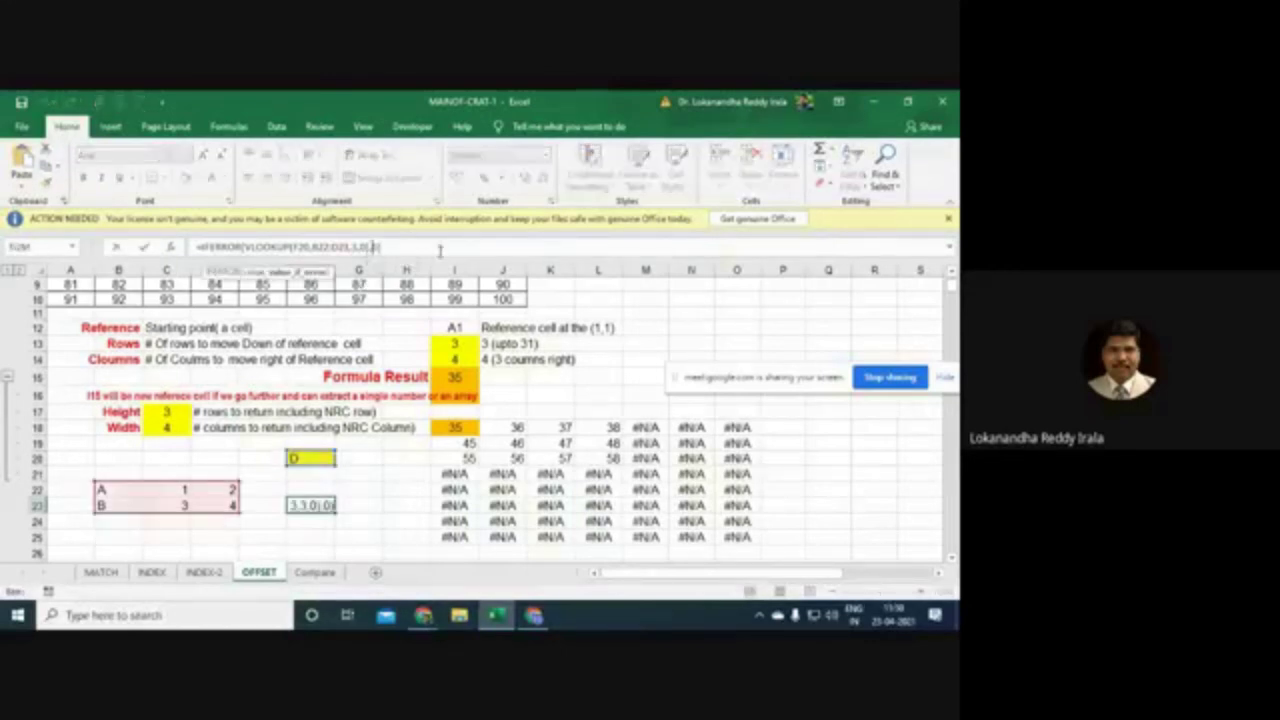
text(")
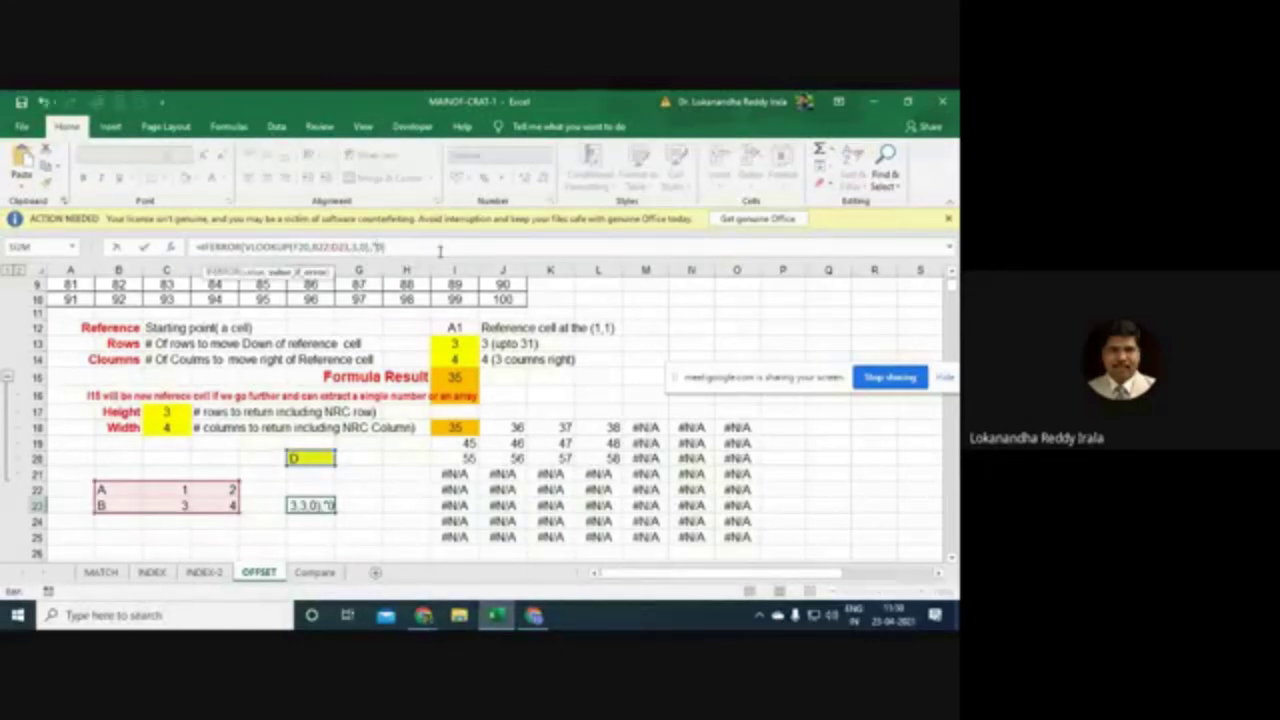
text(Not Found")
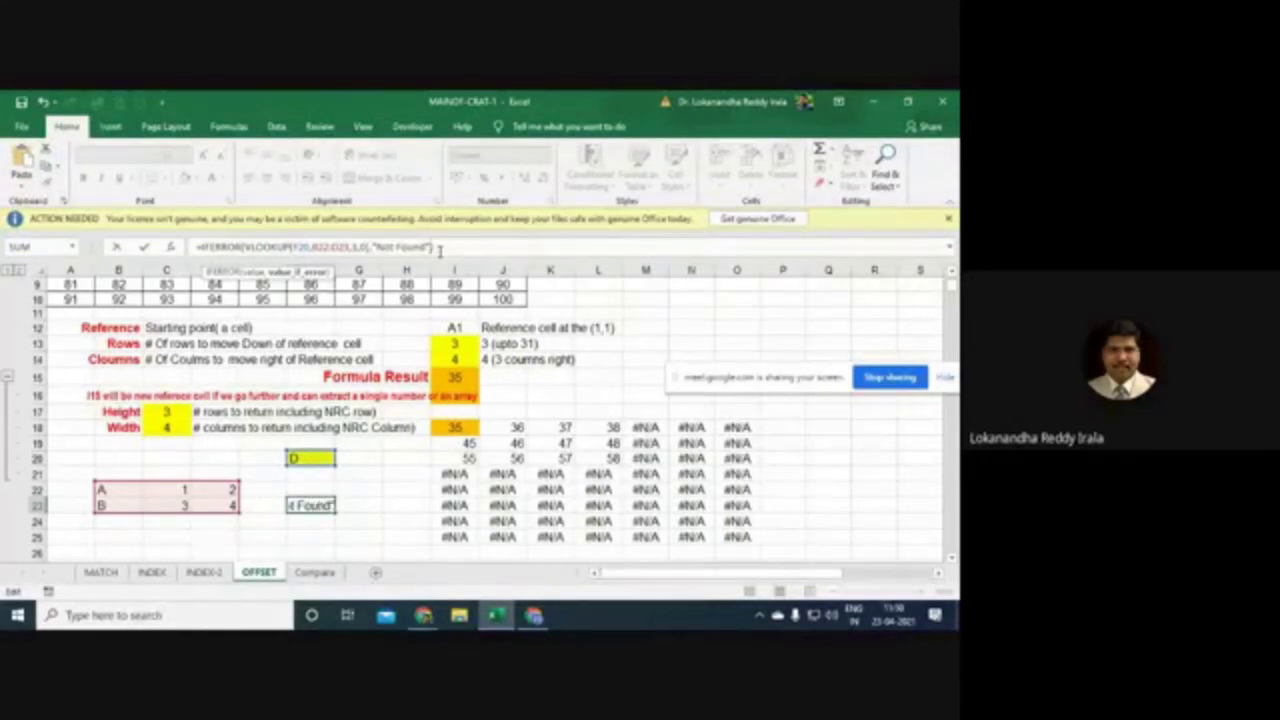
text())
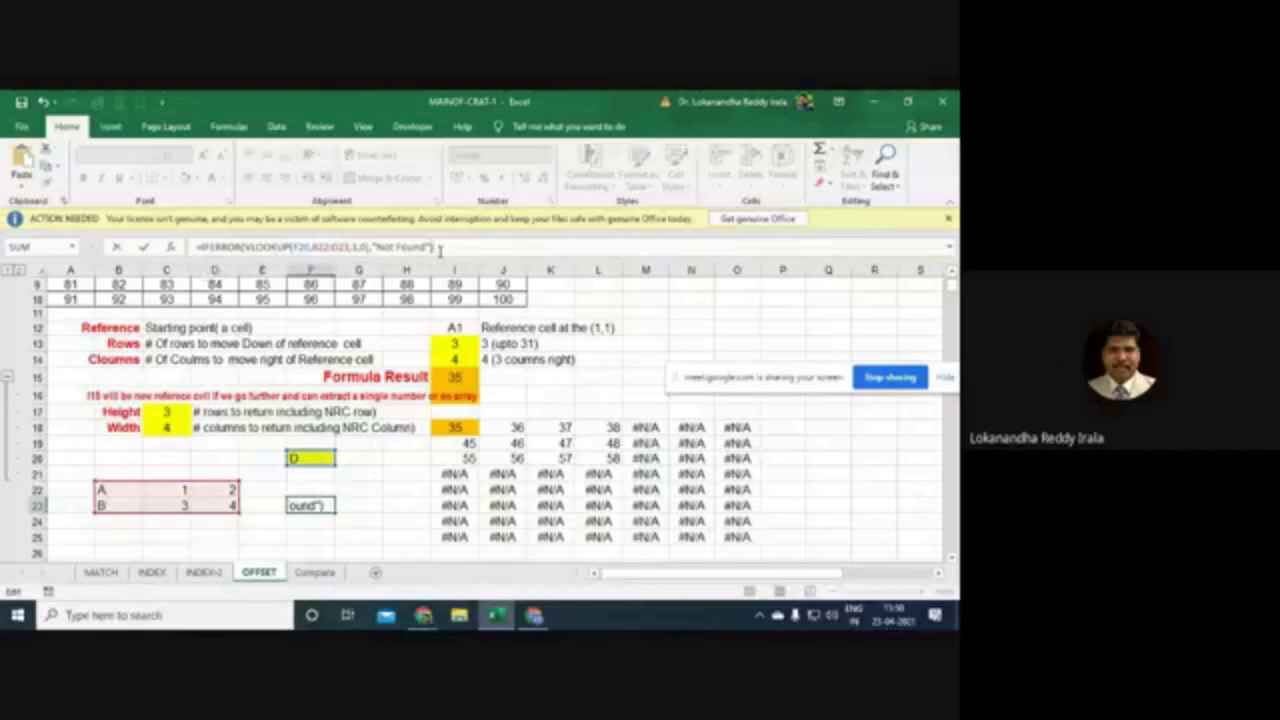
key(Return)
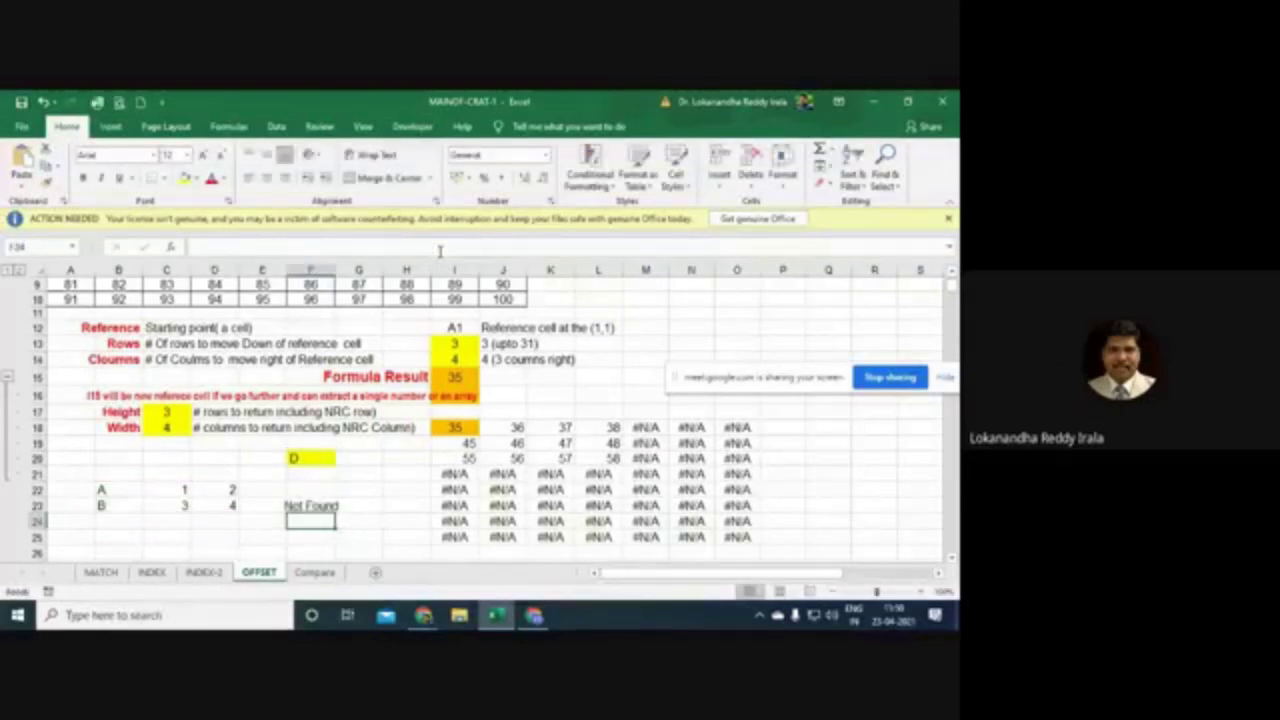
Step: Test the lookup formula by entering a, b and f in turn as the lookup value in F20
click(312, 459)
text(a)
click(373, 507)
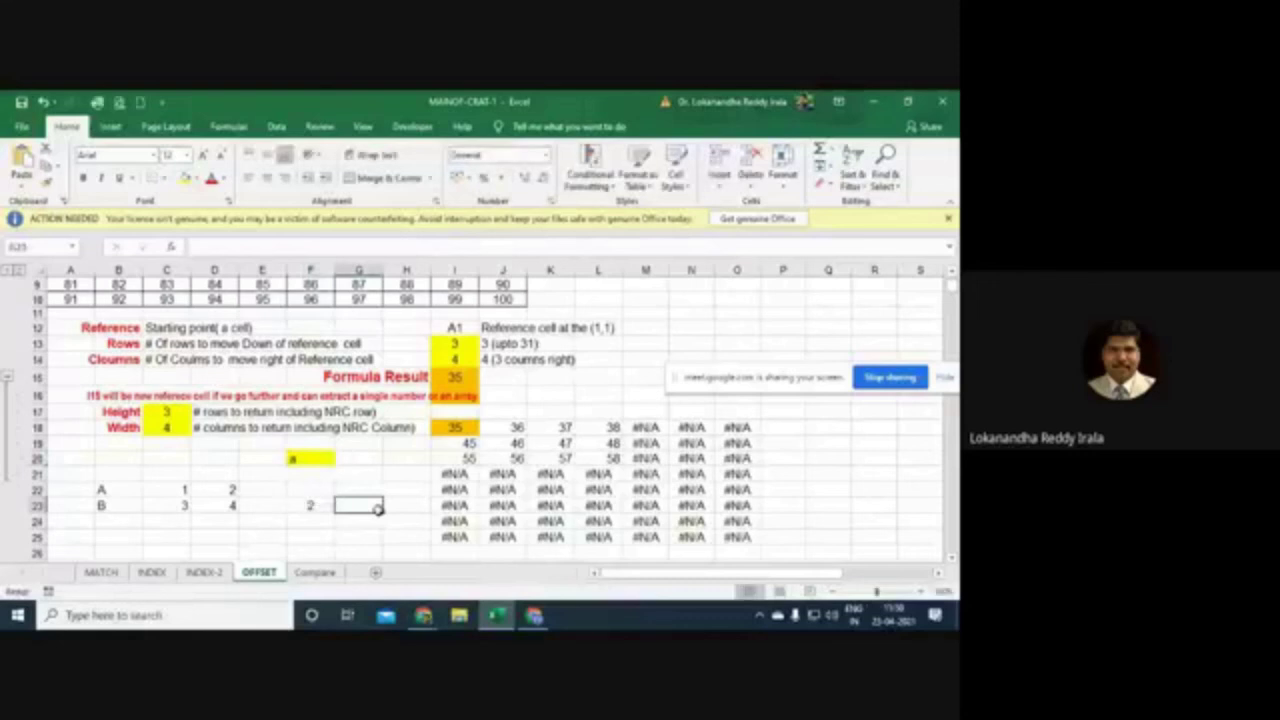
click(313, 459)
text(b)
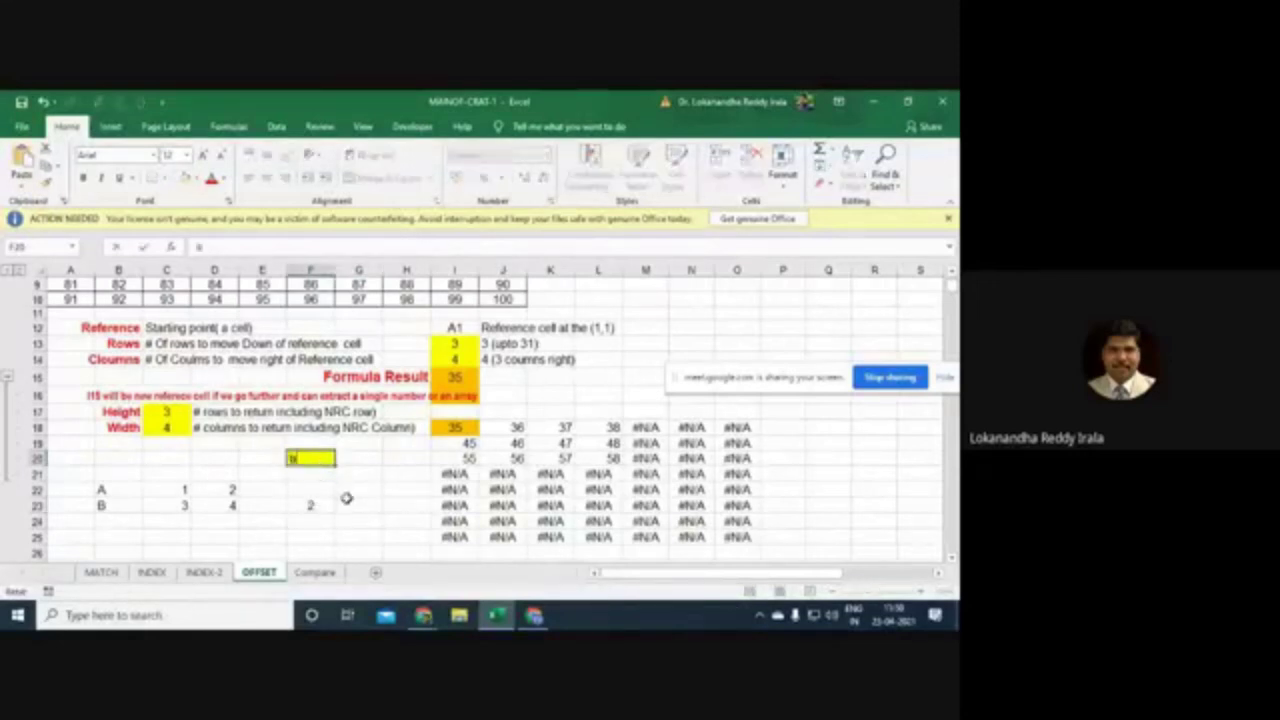
click(370, 505)
click(322, 461)
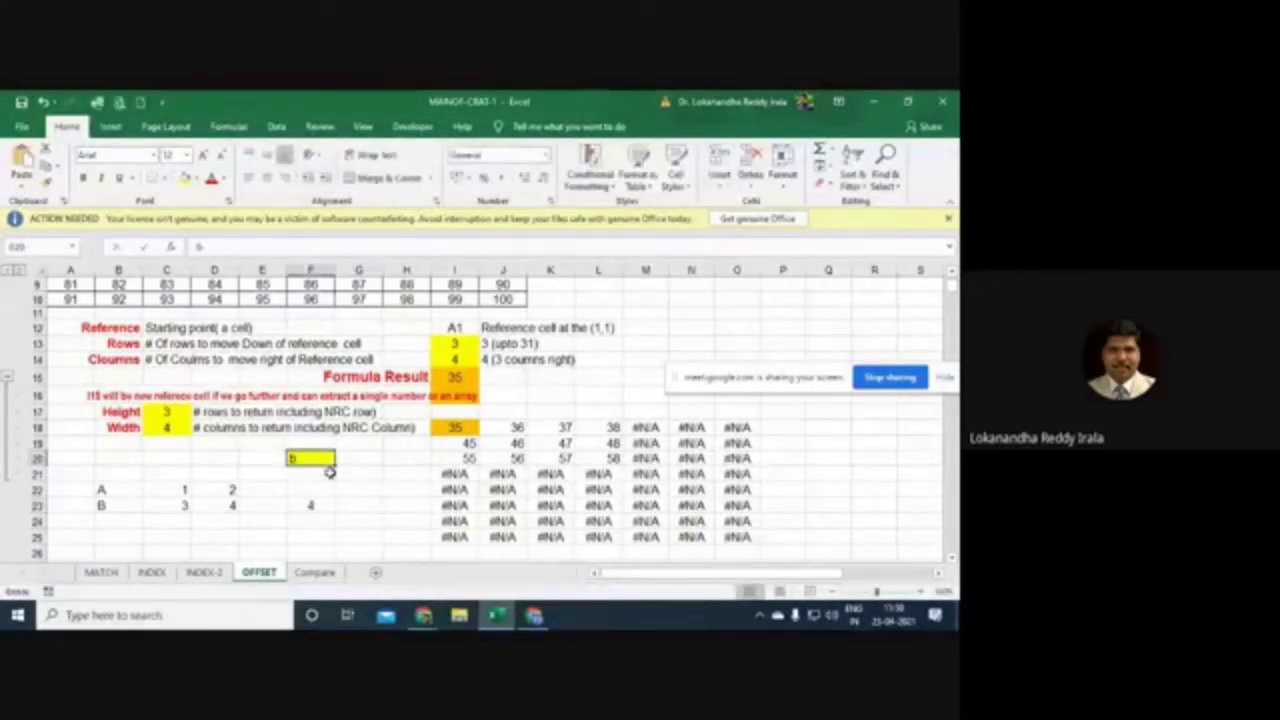
text(f)
click(375, 508)
click(327, 505)
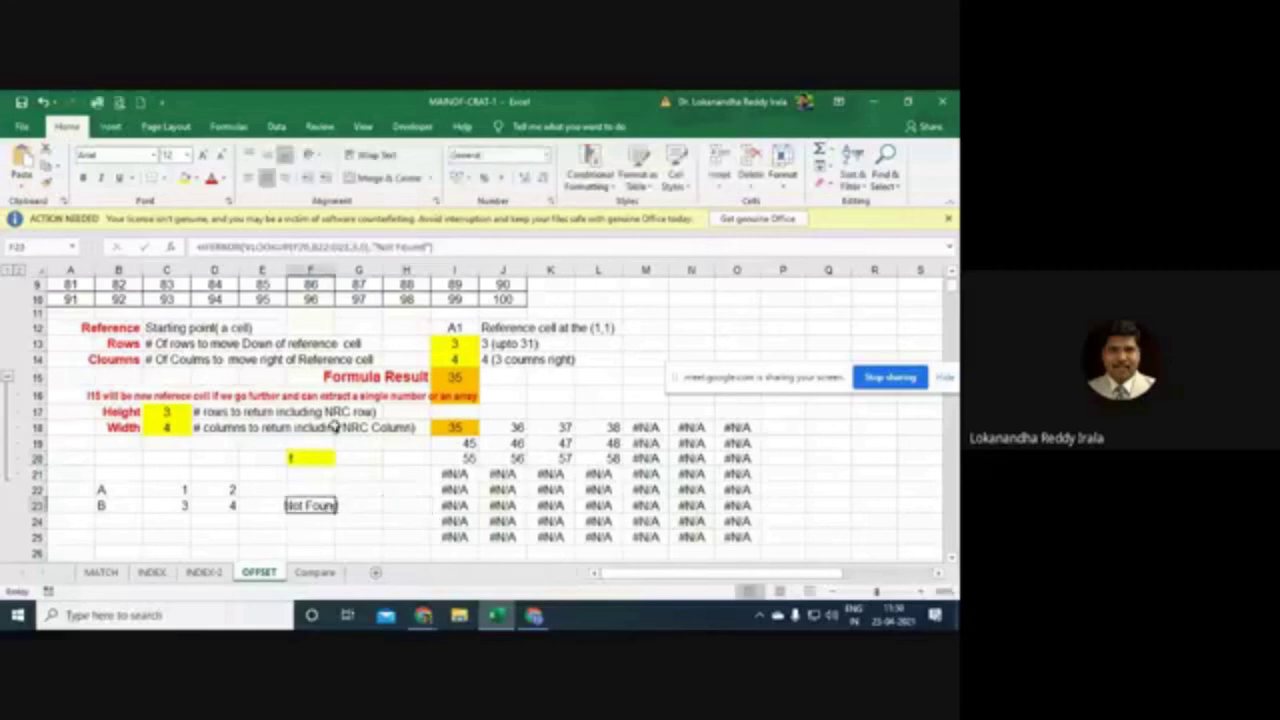
Step: Review the IFERROR formula in F23 and the OFFSET part of the array formula in I18 without changing them
click(228, 246)
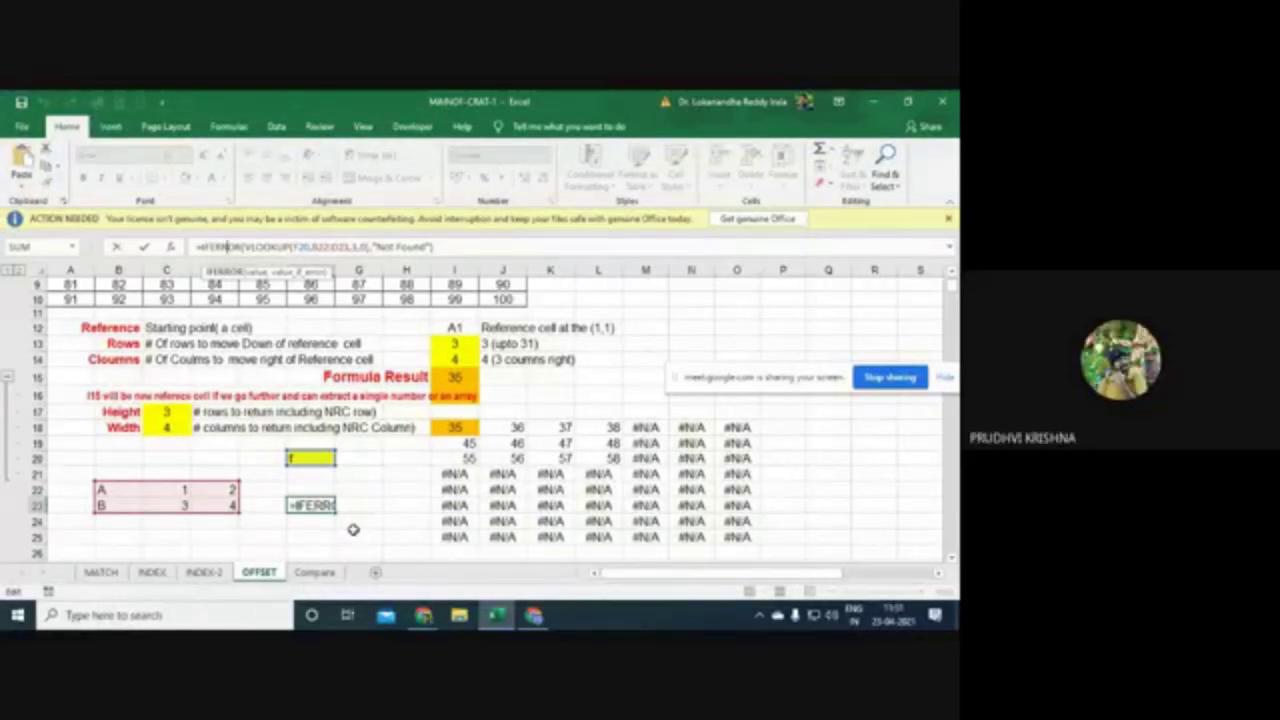
key(Return)
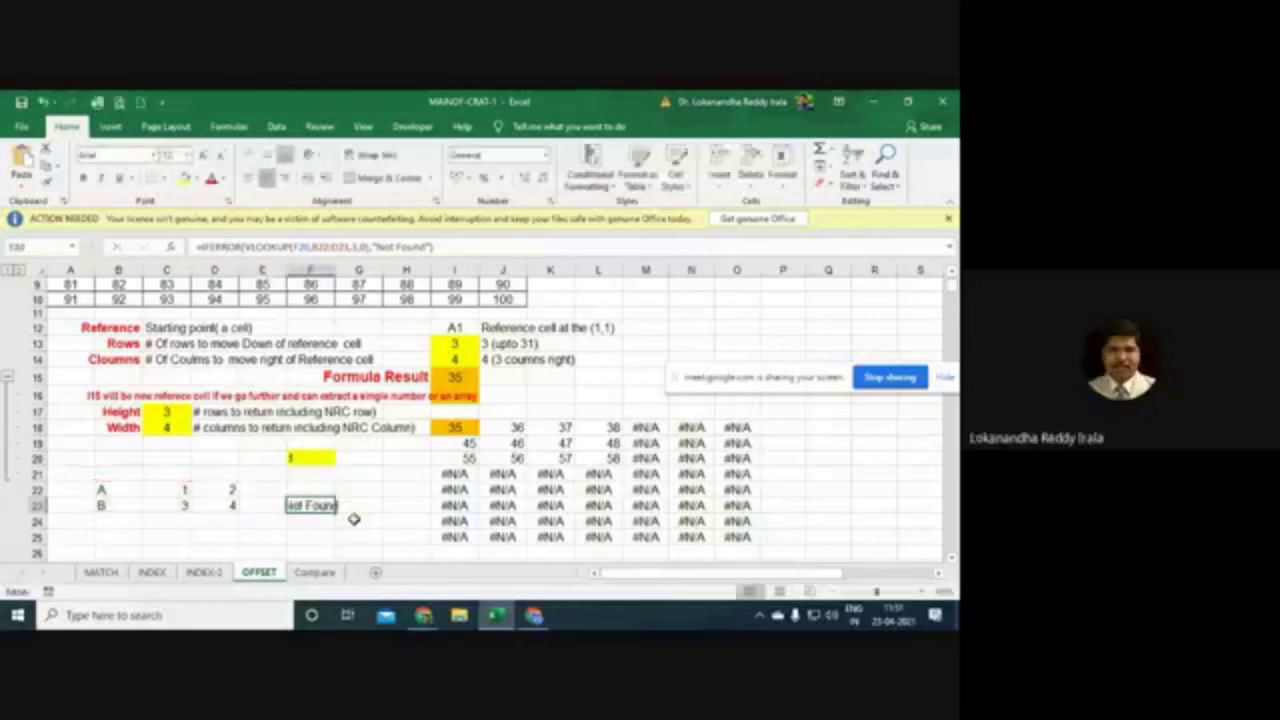
click(450, 430)
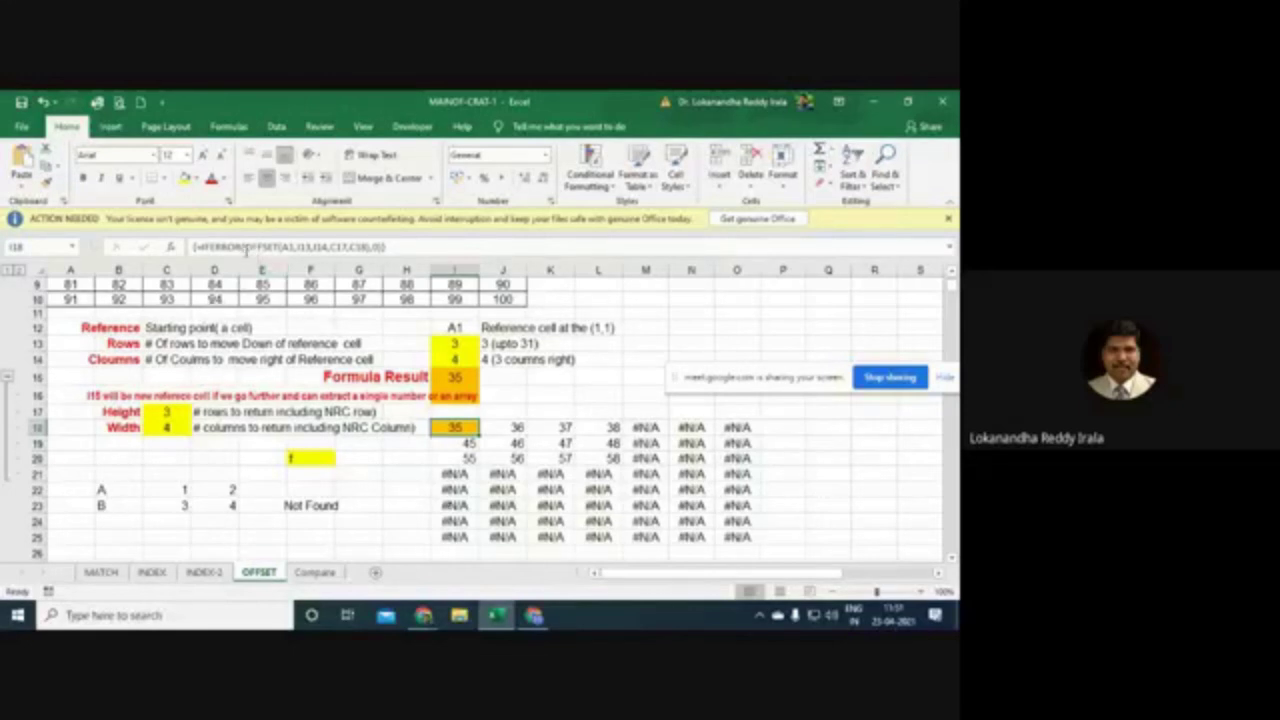
click(250, 250)
drag(250, 250, 370, 250)
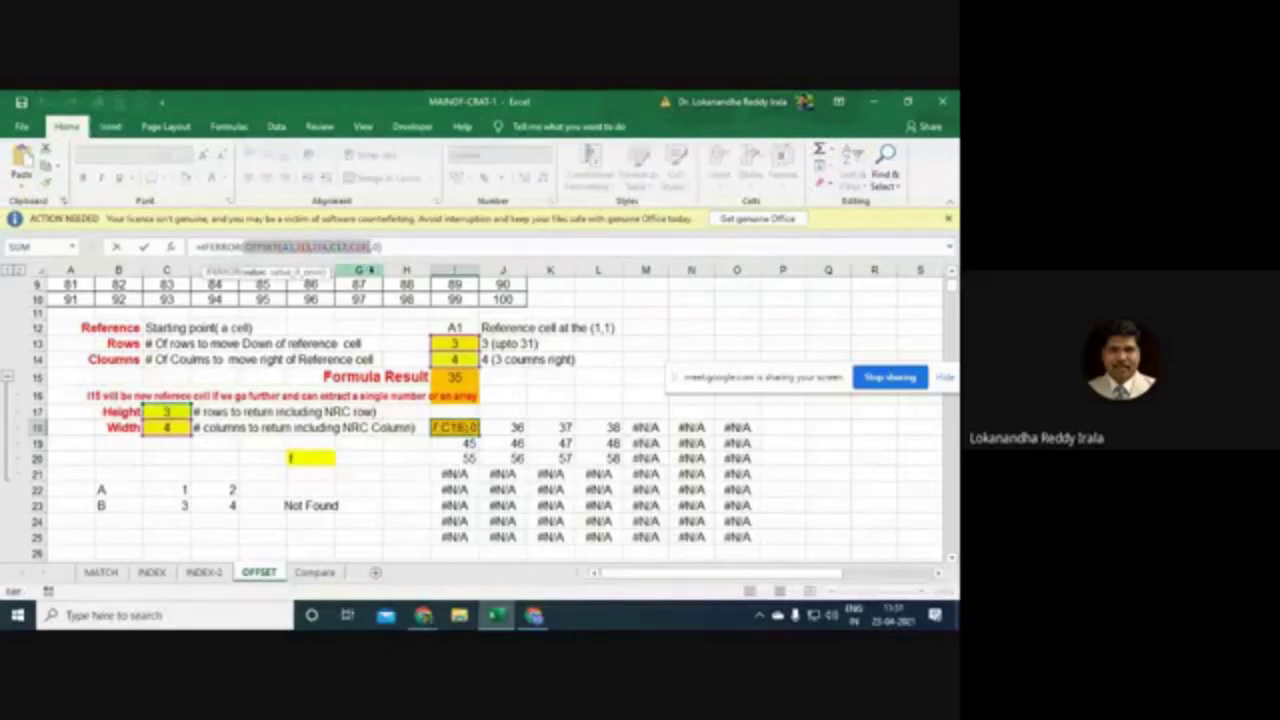
key(Escape)
Step: Clear the IFERROR and OFFSET array formula from I18:O25
click(606, 488)
drag(457, 429, 760, 512)
key(Delete)
scroll(865, 552, up, 2)
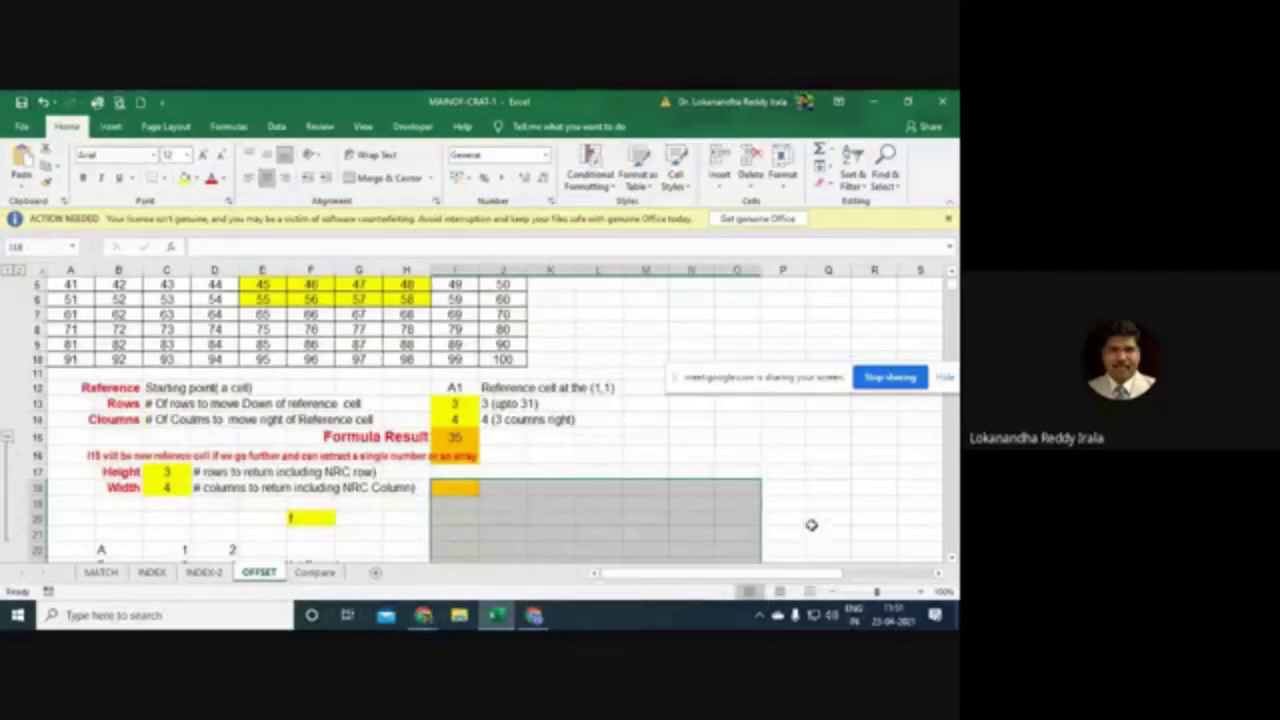
scroll(811, 525, down, 1)
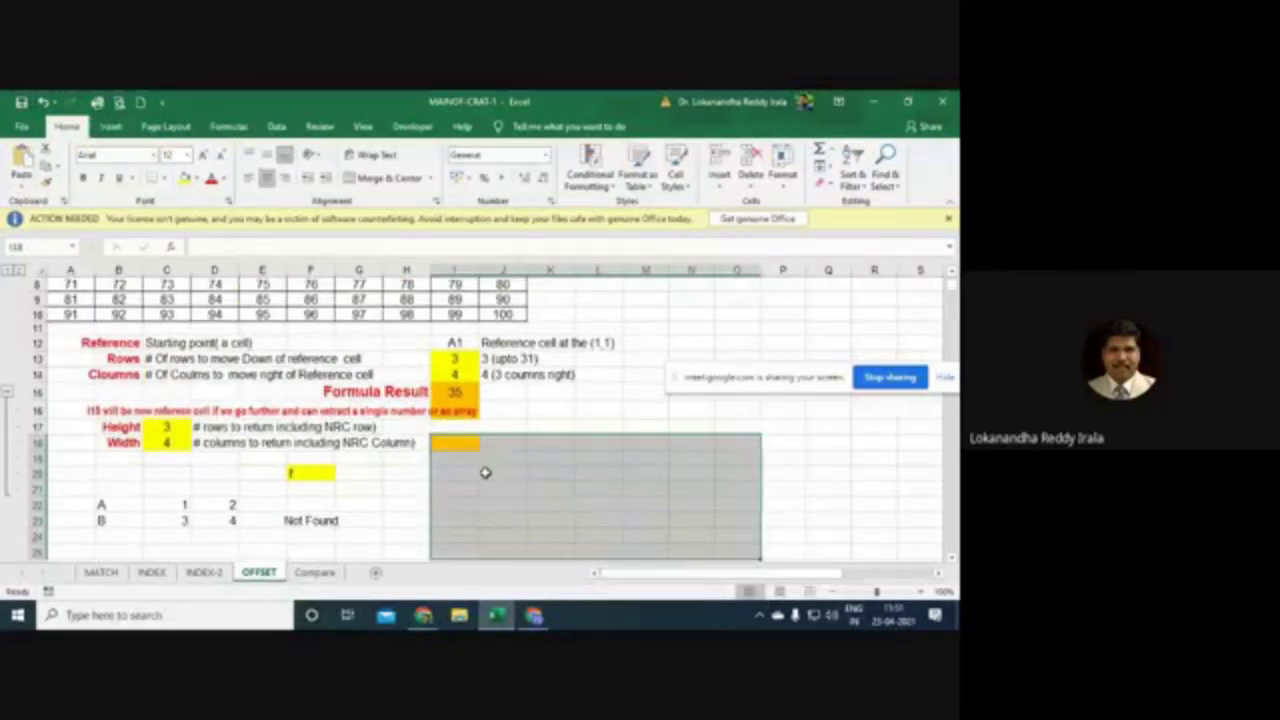
Step: Enter =OFFSET(A1,I13,I14,C17,C18) as an array formula across I18:O24
click(453, 443)
drag(453, 443, 731, 536)
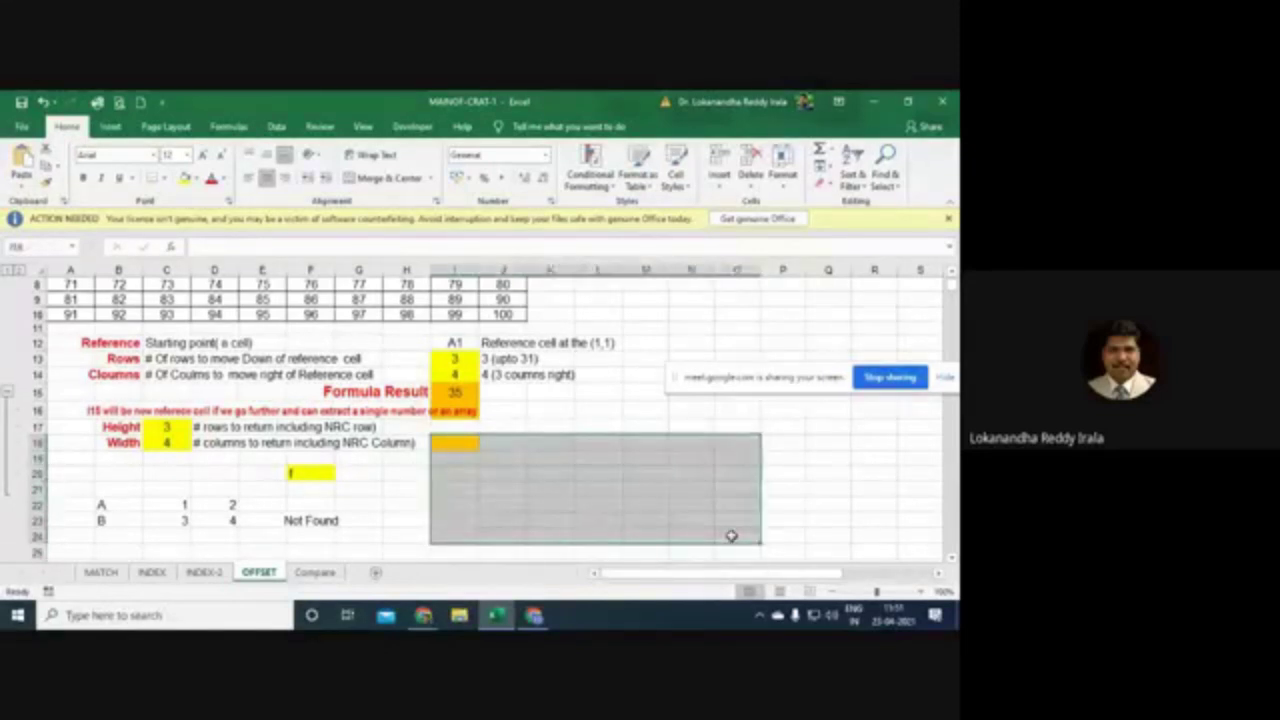
text(=OFFSET(A1,I13,I14,C17,C18))
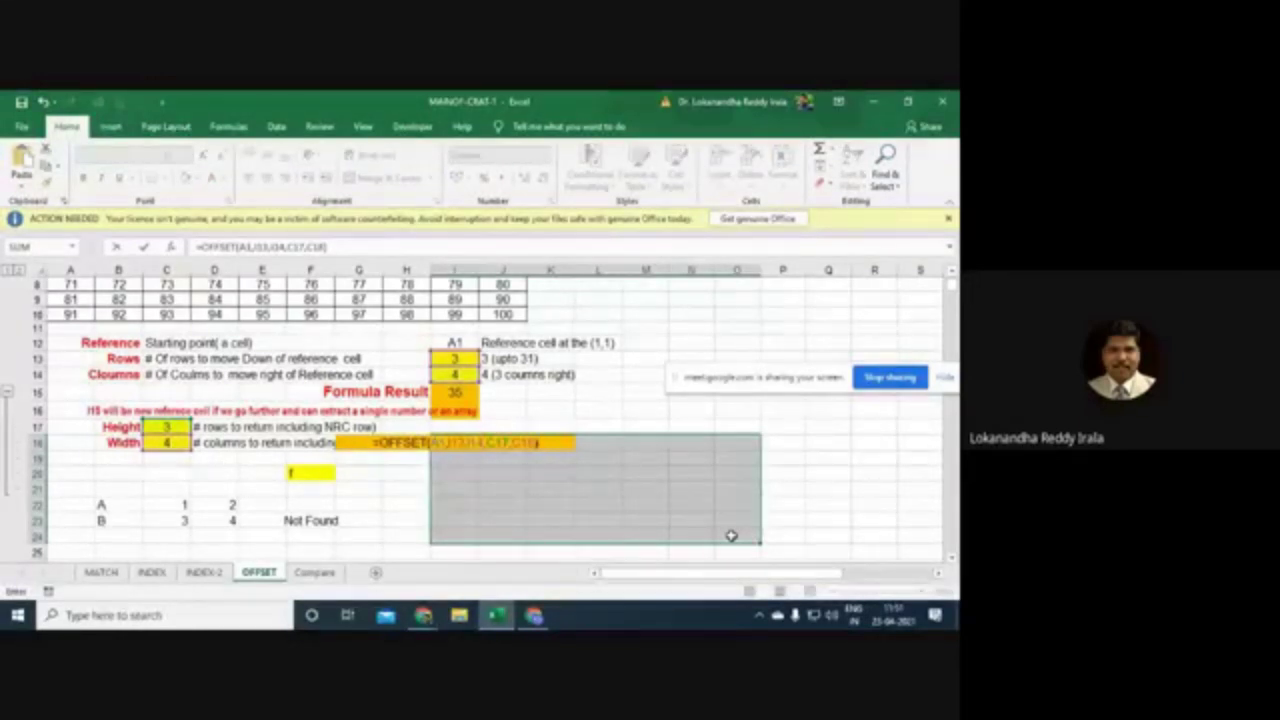
key(ctrl+shift+Return)
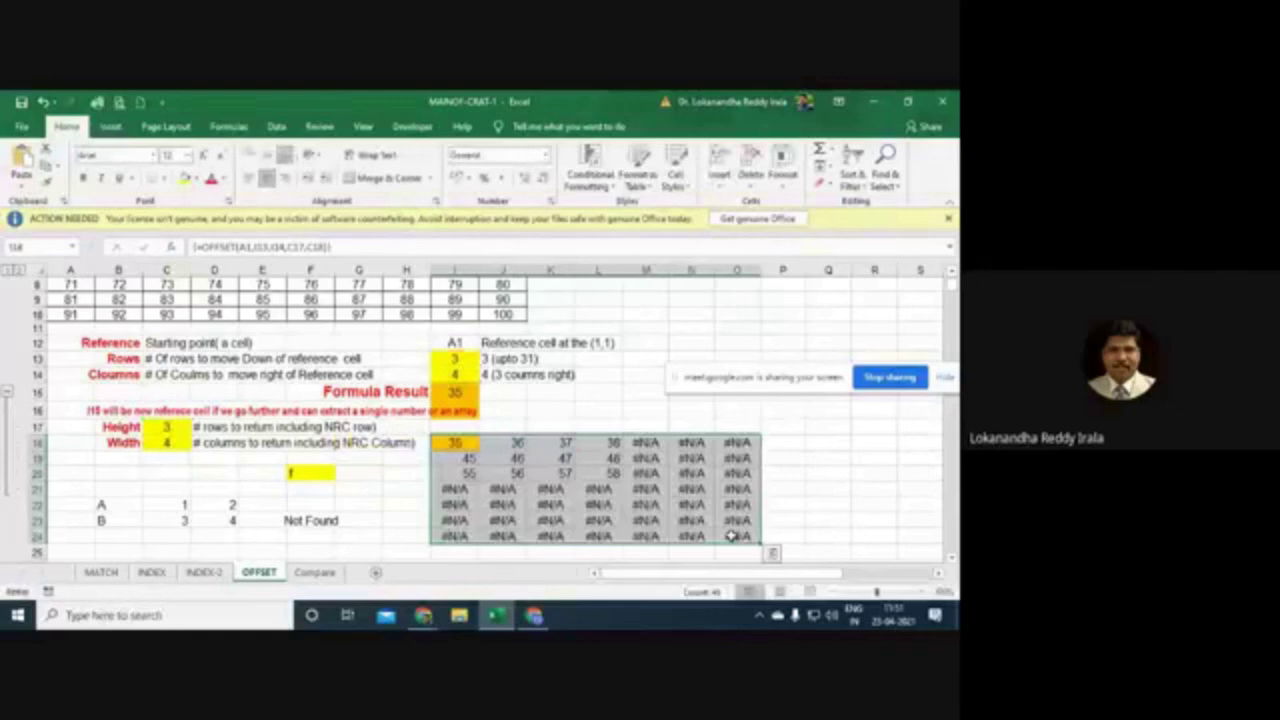
Step: Inspect the OFFSET array in I18:O24, set the Width in C18 to 2, and highlight the surplus cells K18:O24
click(463, 446)
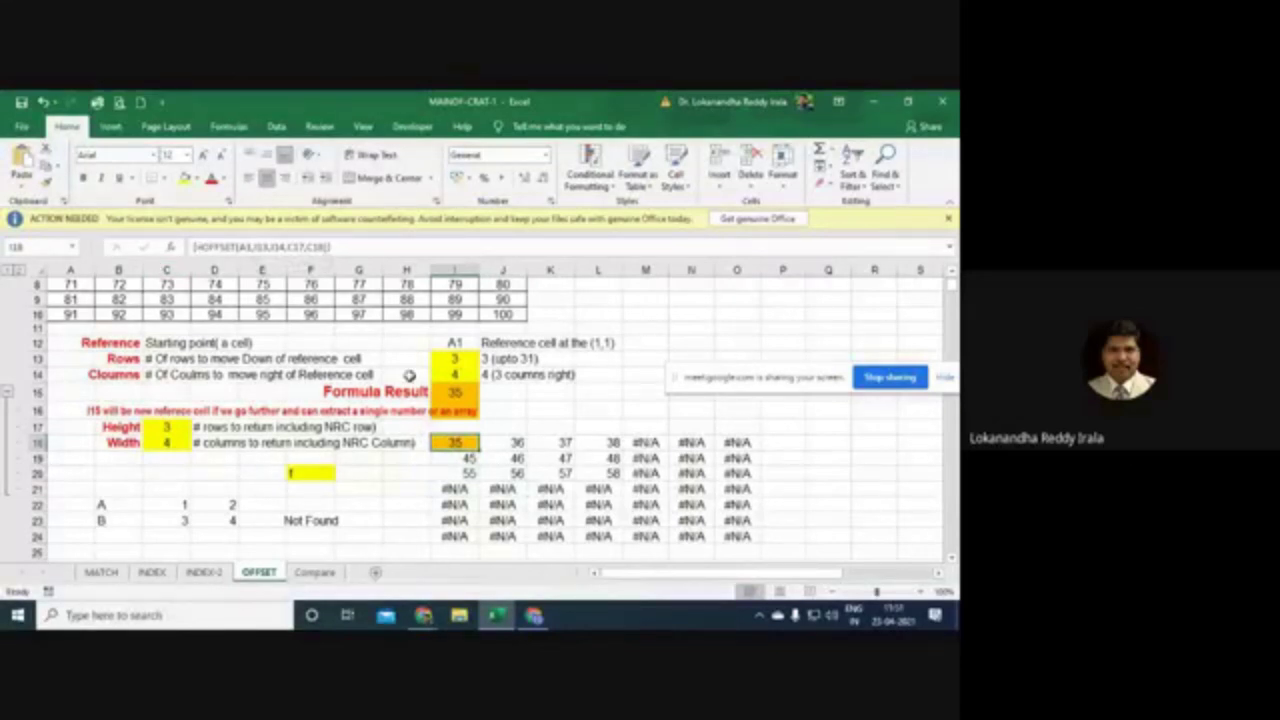
drag(455, 442, 741, 536)
click(741, 536)
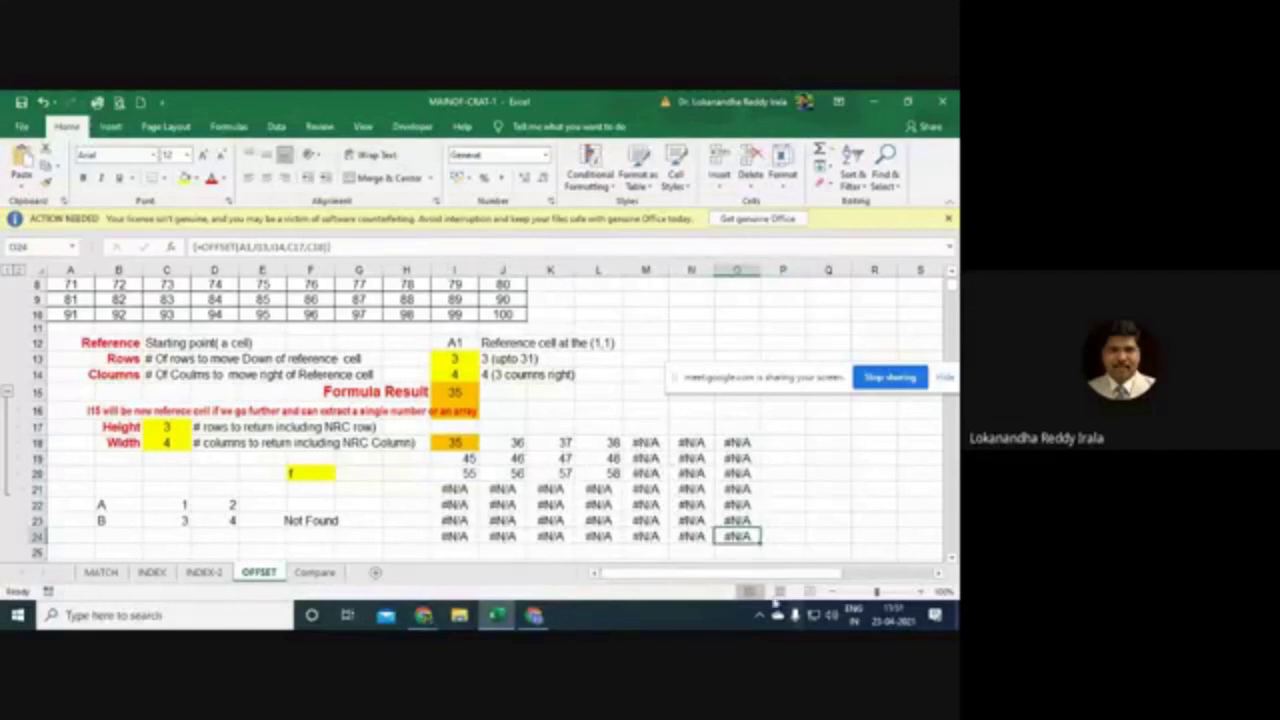
drag(645, 443, 740, 522)
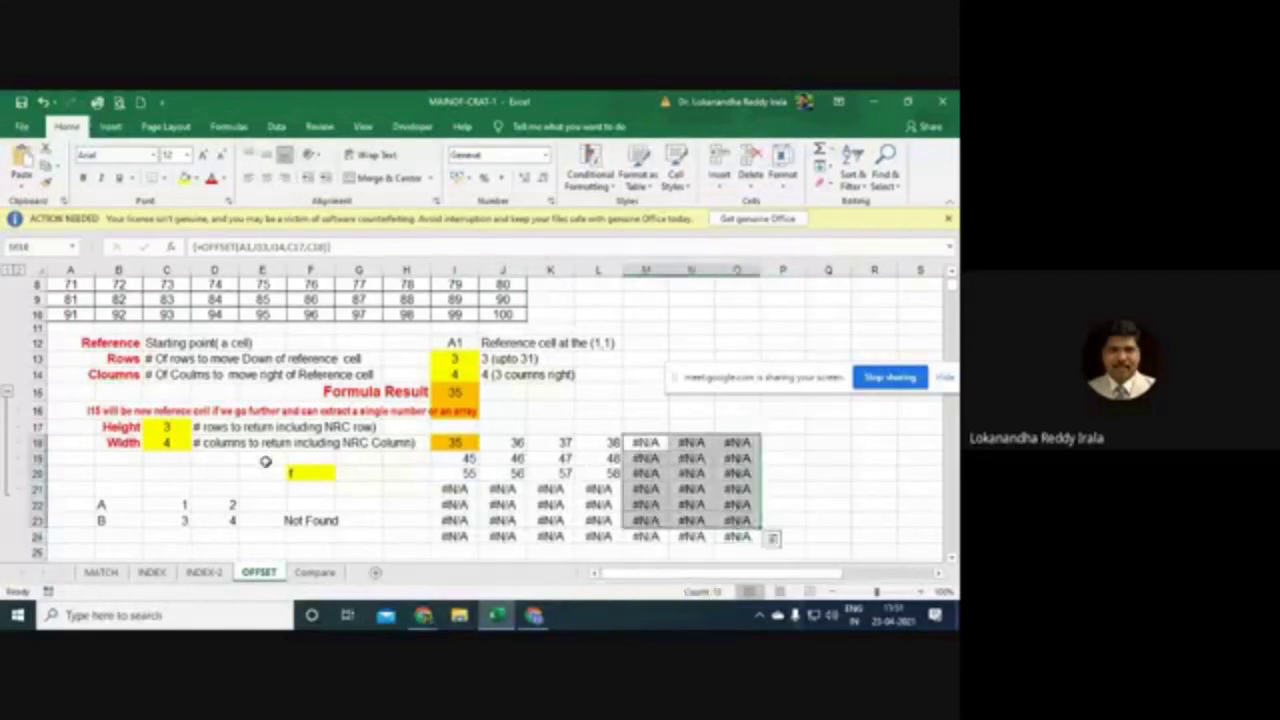
click(177, 441)
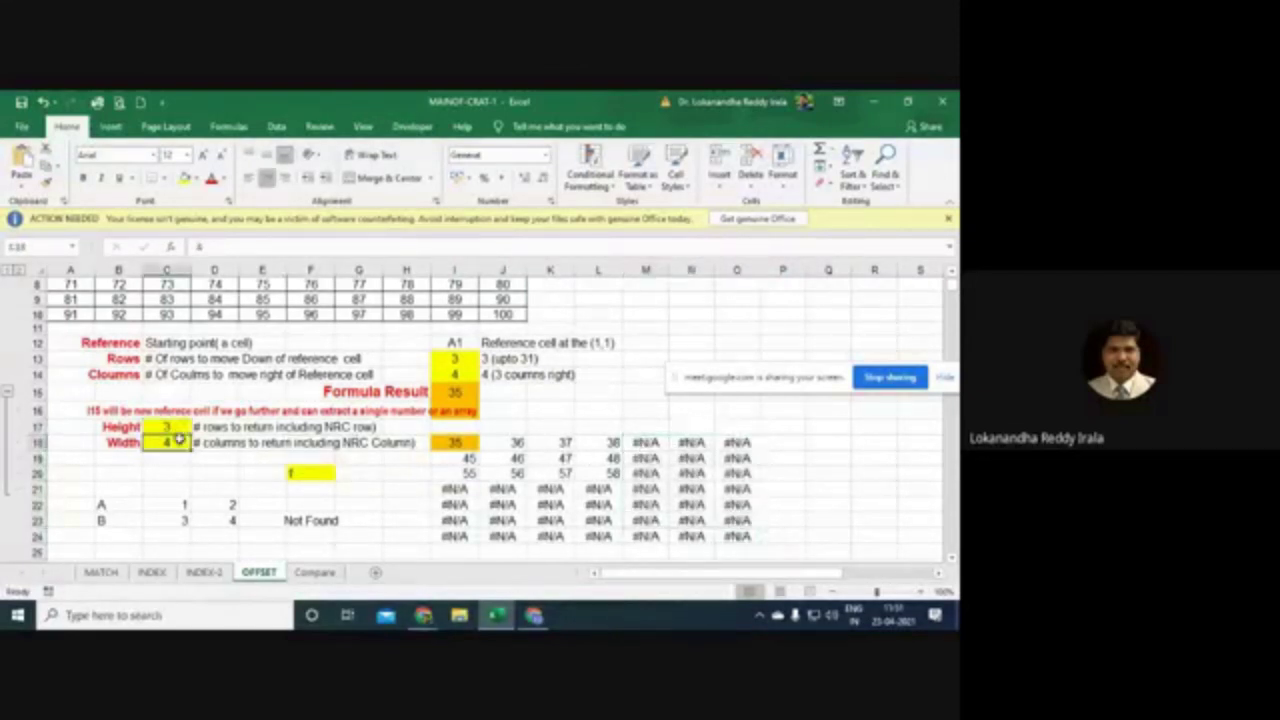
text(4)
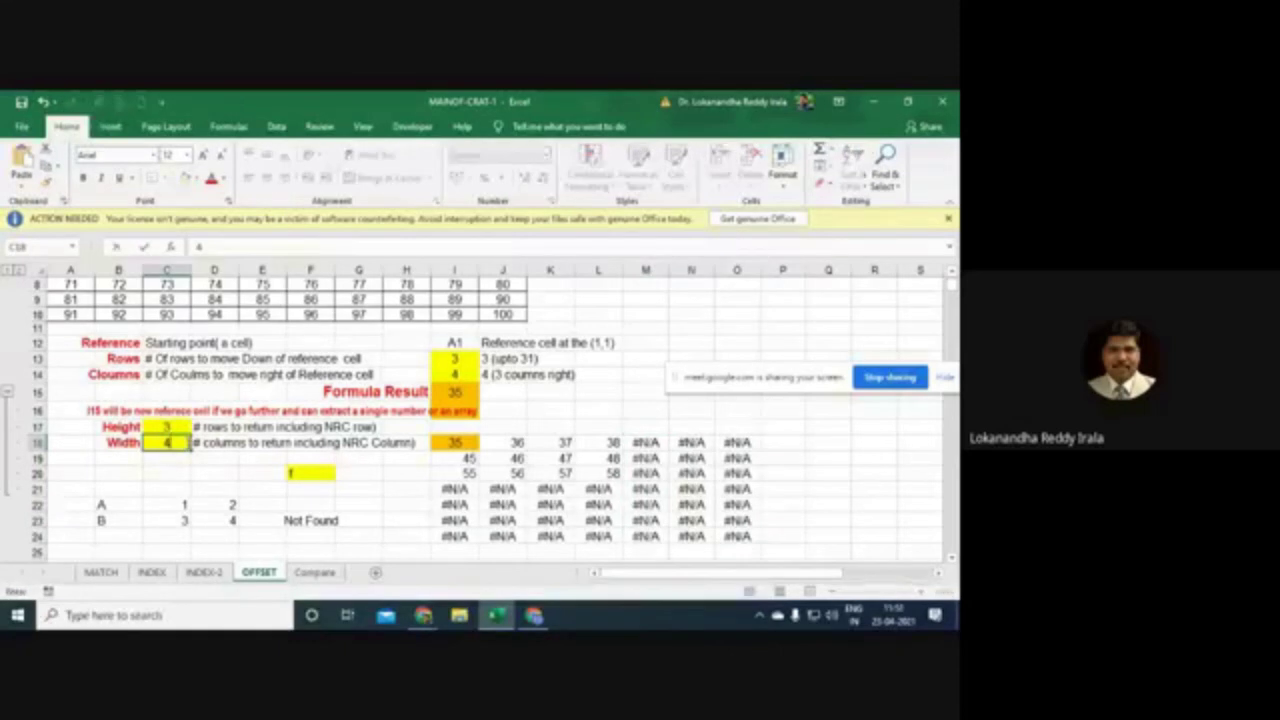
key(BackSpace)
text(2)
click(185, 443)
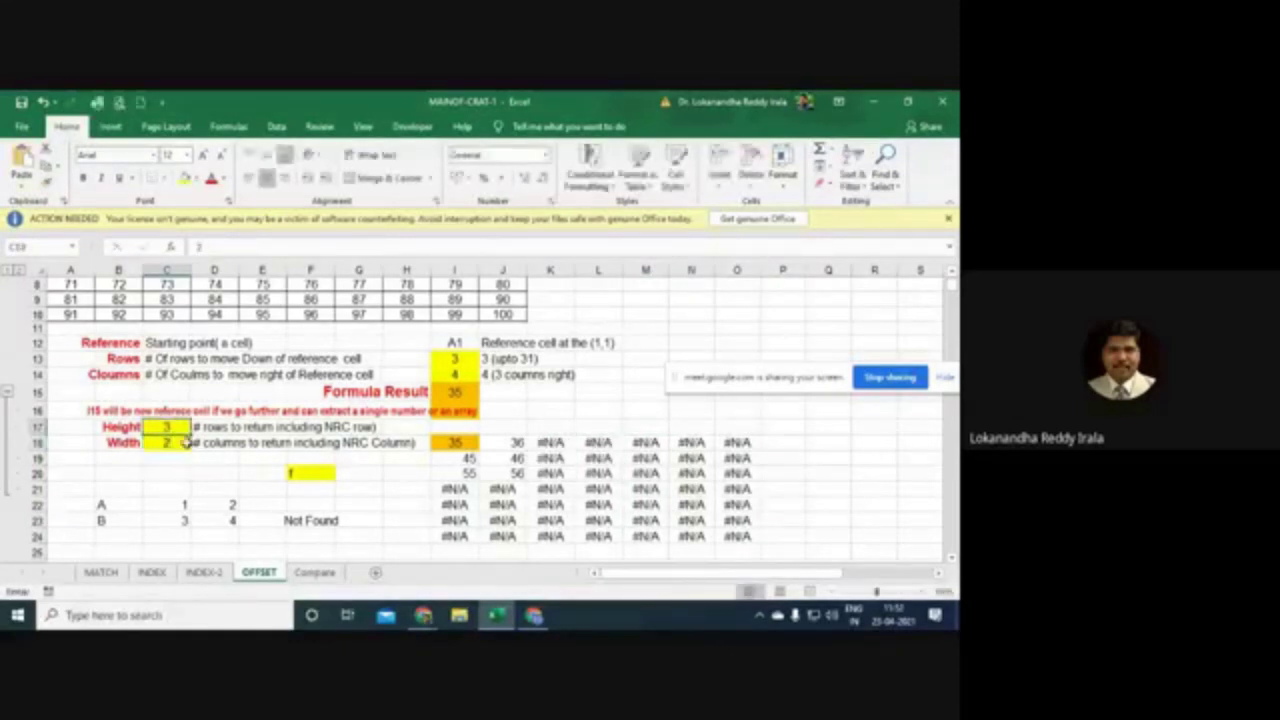
drag(552, 446, 716, 536)
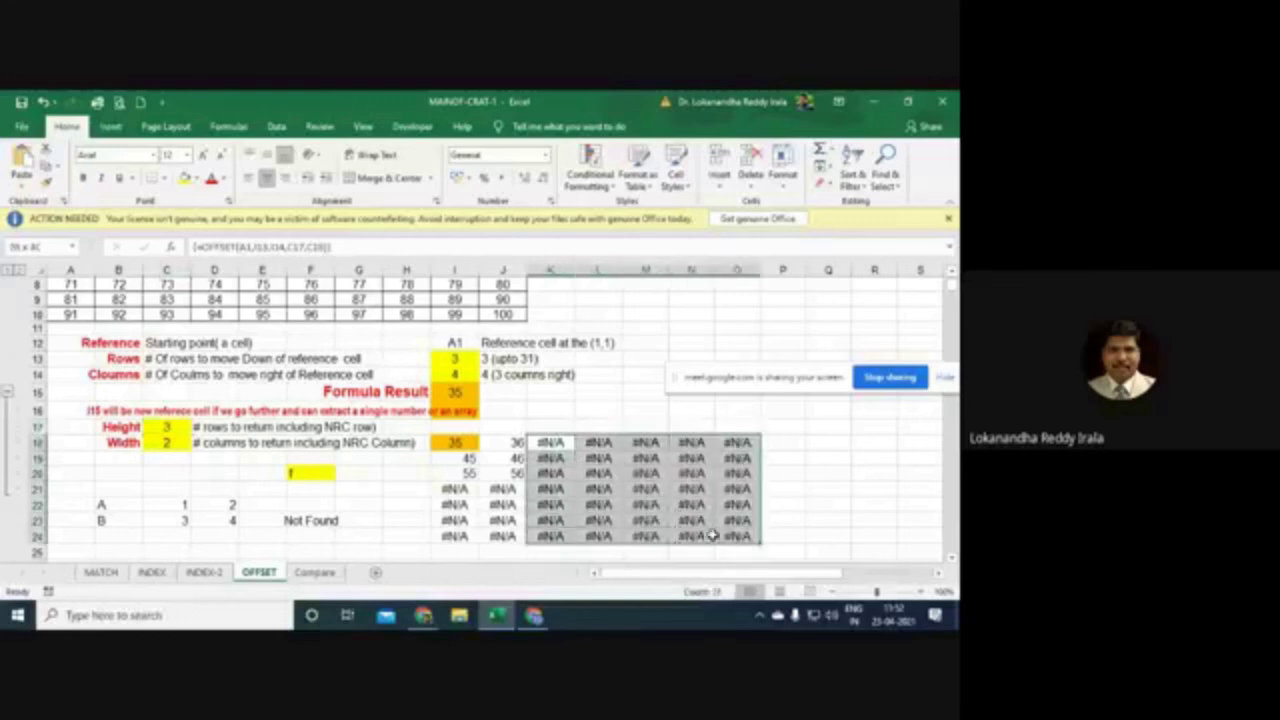
click(598, 488)
Step: Select the small VLOOKUP example in B20:F23, including its lookup value and result
click(321, 472)
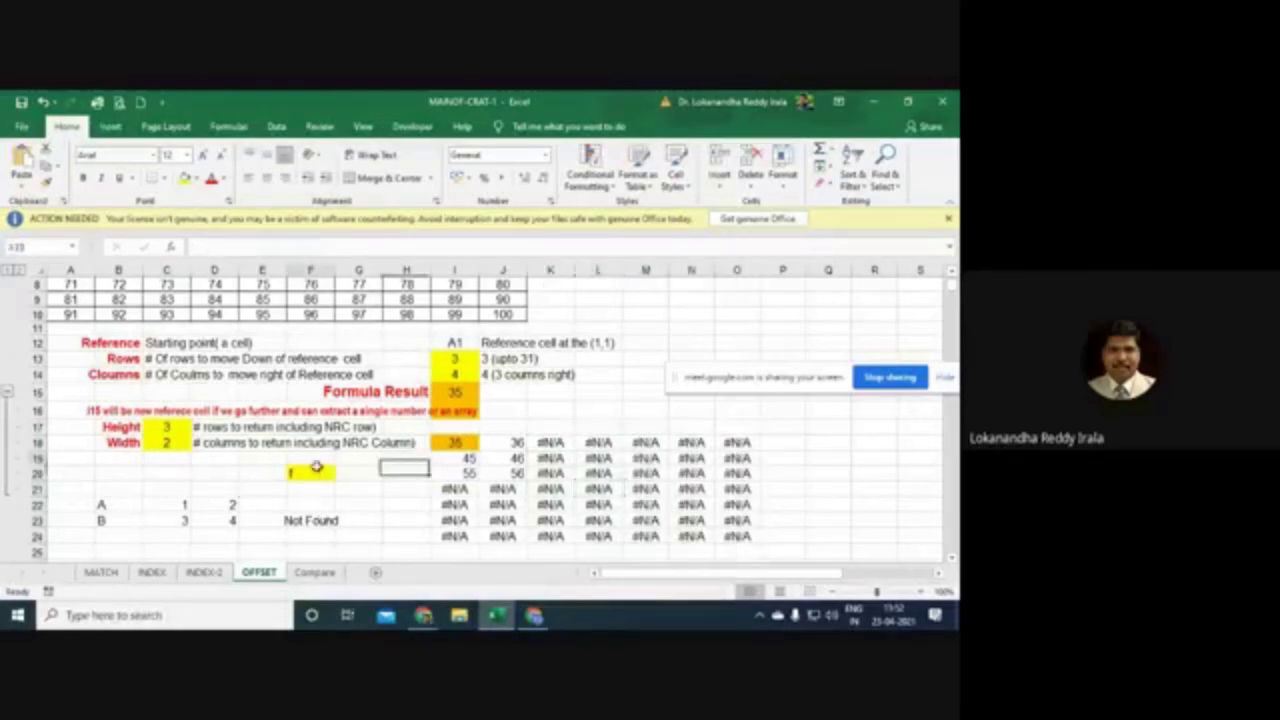
click(313, 518)
drag(112, 473, 346, 516)
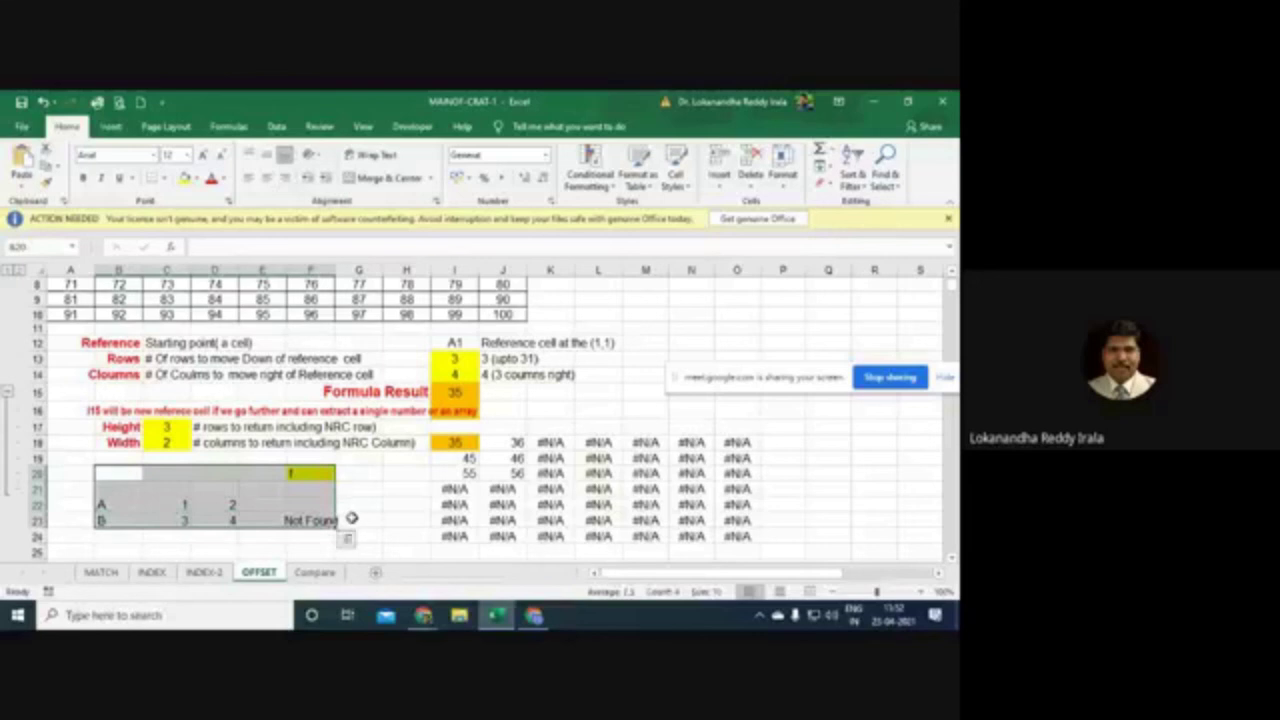